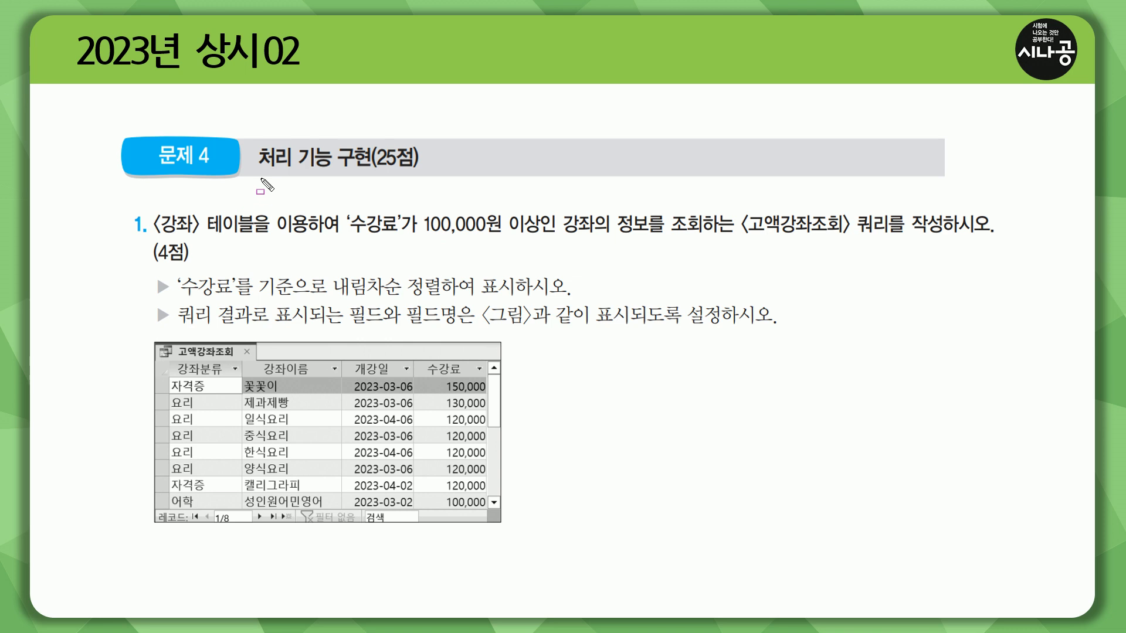
Bring up the 23년상시02 database window with the All Access Objects pane listing its tables, queries and forms.
{"action": "mouse_move", "coordinate": [256, 173]}
{"action": "left_mouse_down"}
{"action": "mouse_move", "coordinate": [426, 176]}
{"action": "mouse_move", "coordinate": [423, 140]}
{"action": "left_mouse_up"}
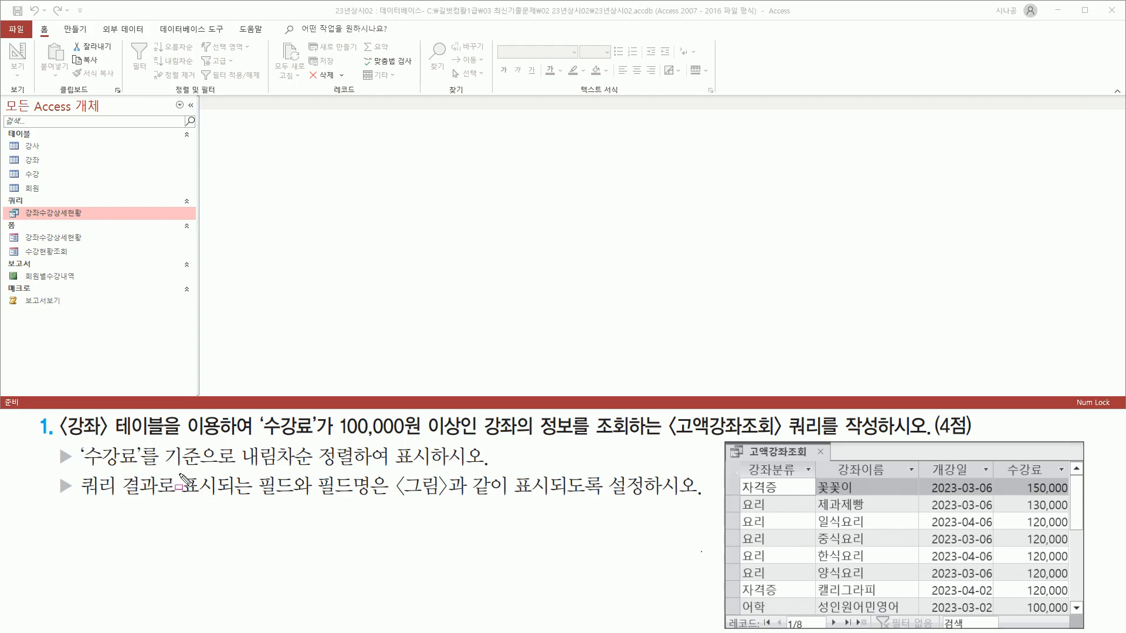
Switch to the 만들기 (Create) ribbon to reveal its Queries group.
{"action": "mouse_move", "coordinate": [59, 439]}
{"action": "left_mouse_down"}
{"action": "mouse_move", "coordinate": [469, 453]}
{"action": "mouse_move", "coordinate": [464, 441]}
{"action": "mouse_move", "coordinate": [825, 442]}
{"action": "left_mouse_up"}
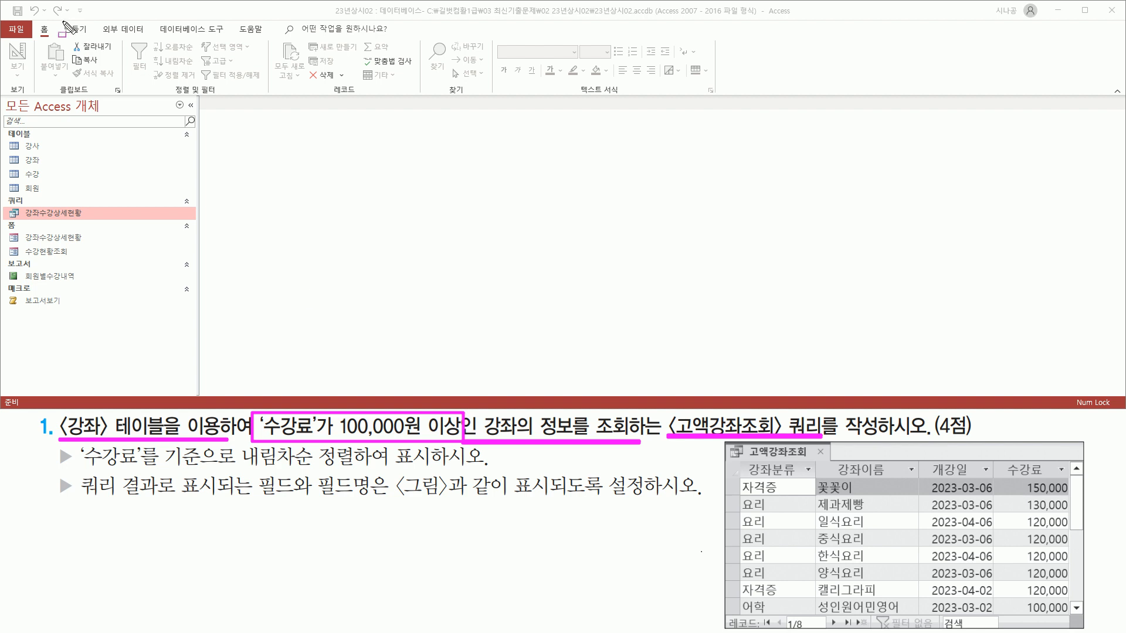
{"action": "key", "text": "Escape"}
{"action": "left_click", "coordinate": [82, 31]}
{"action": "left_click_drag", "start_coordinate": [161, 95], "coordinate": [207, 95]}
{"action": "left_click_drag", "start_coordinate": [183, 39], "coordinate": [207, 83]}
{"action": "key", "text": "Escape"}
Start a new design-view query 쿼리1 with the 강좌 table added, then close the table pane.
{"action": "left_click", "coordinate": [198, 59]}
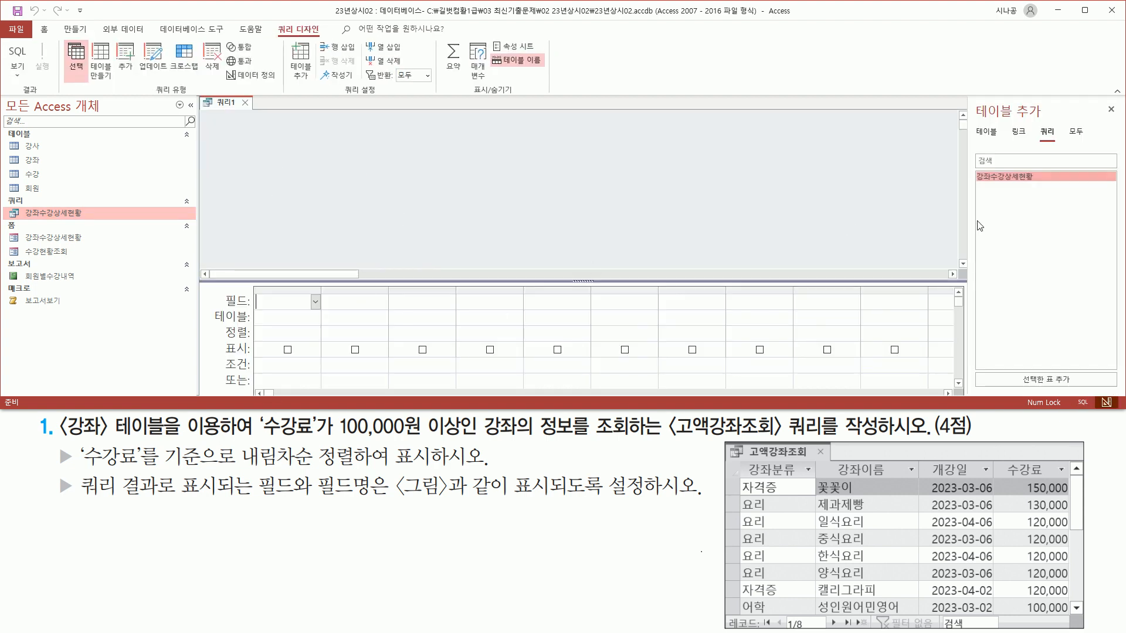
{"action": "left_click_drag", "start_coordinate": [55, 443], "coordinate": [238, 444]}
{"action": "key", "text": "Escape"}
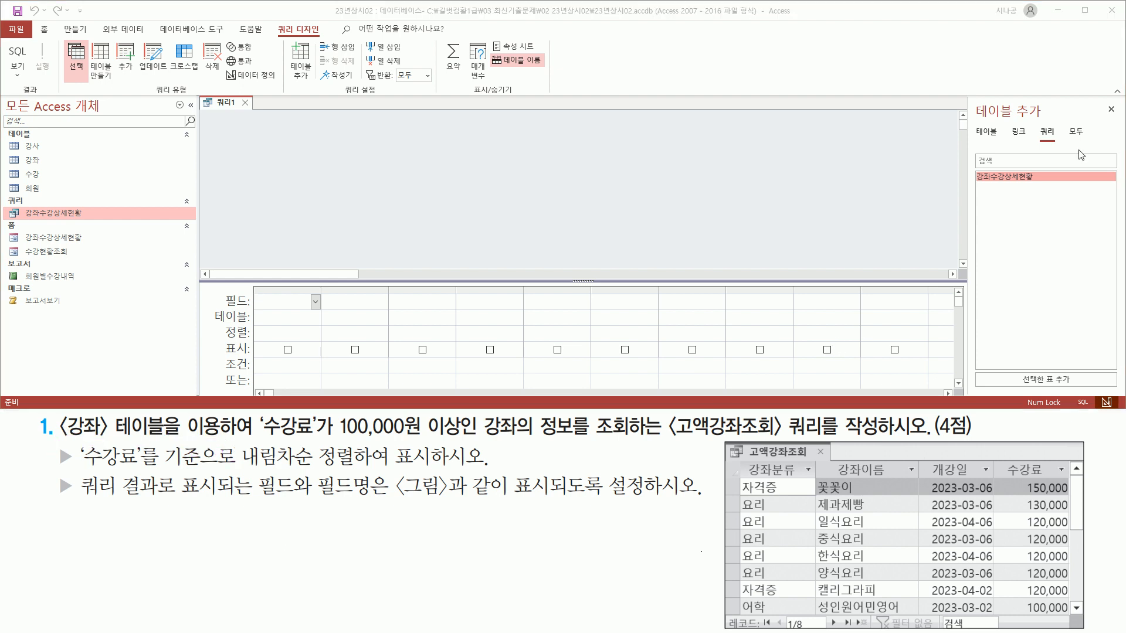
{"action": "left_click", "coordinate": [991, 134]}
{"action": "left_click", "coordinate": [993, 188]}
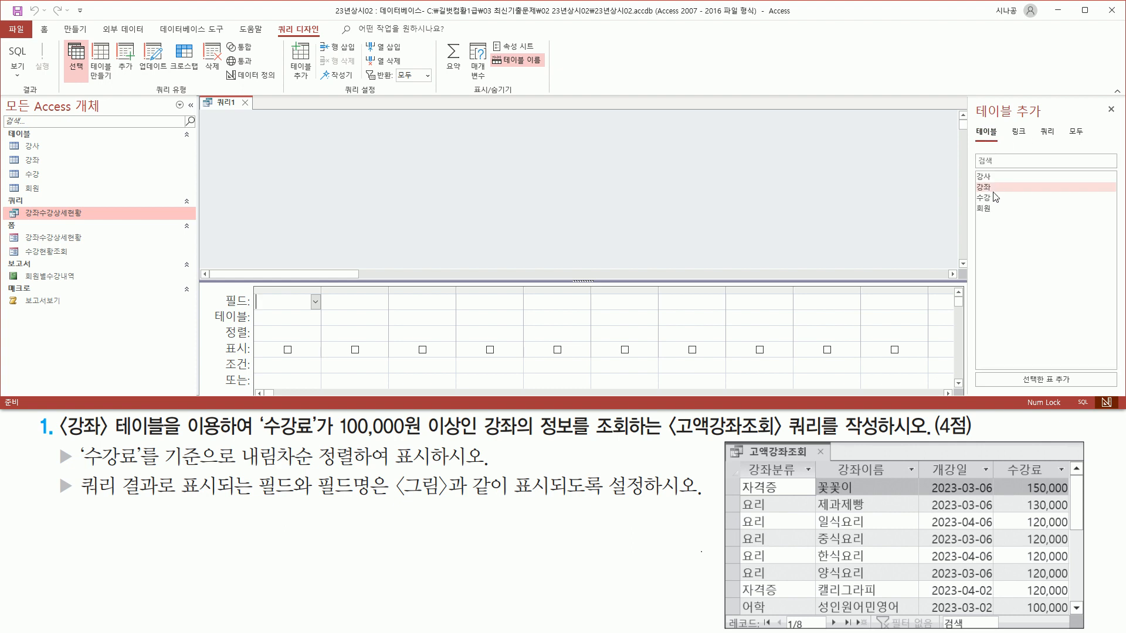
{"action": "left_click", "coordinate": [994, 187]}
{"action": "double_click", "coordinate": [994, 186]}
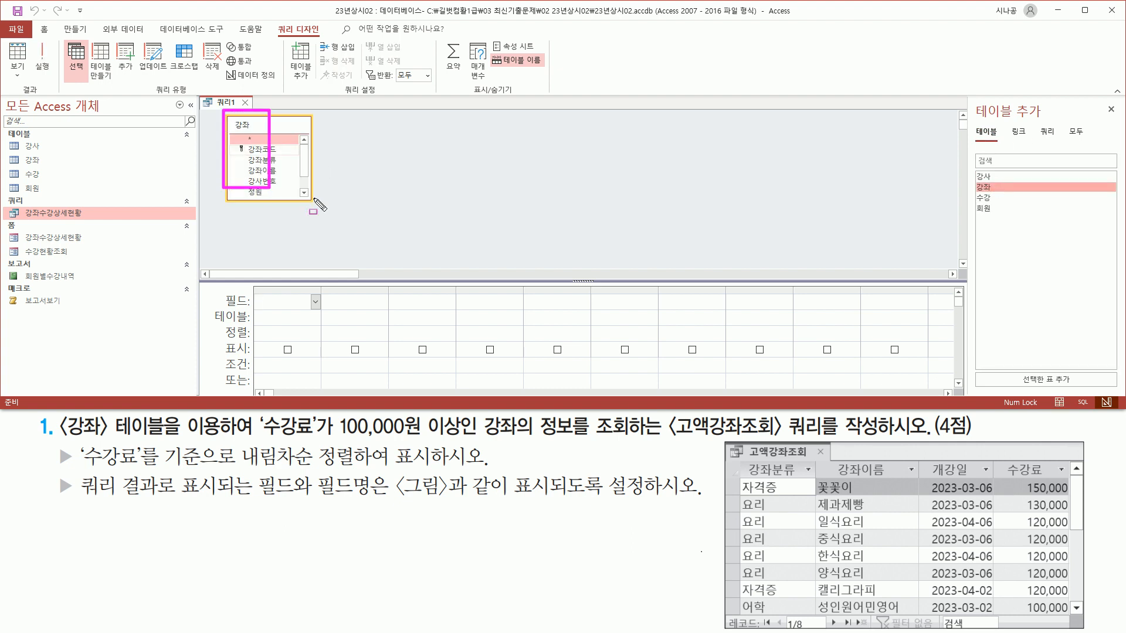
{"action": "left_click", "coordinate": [1111, 109]}
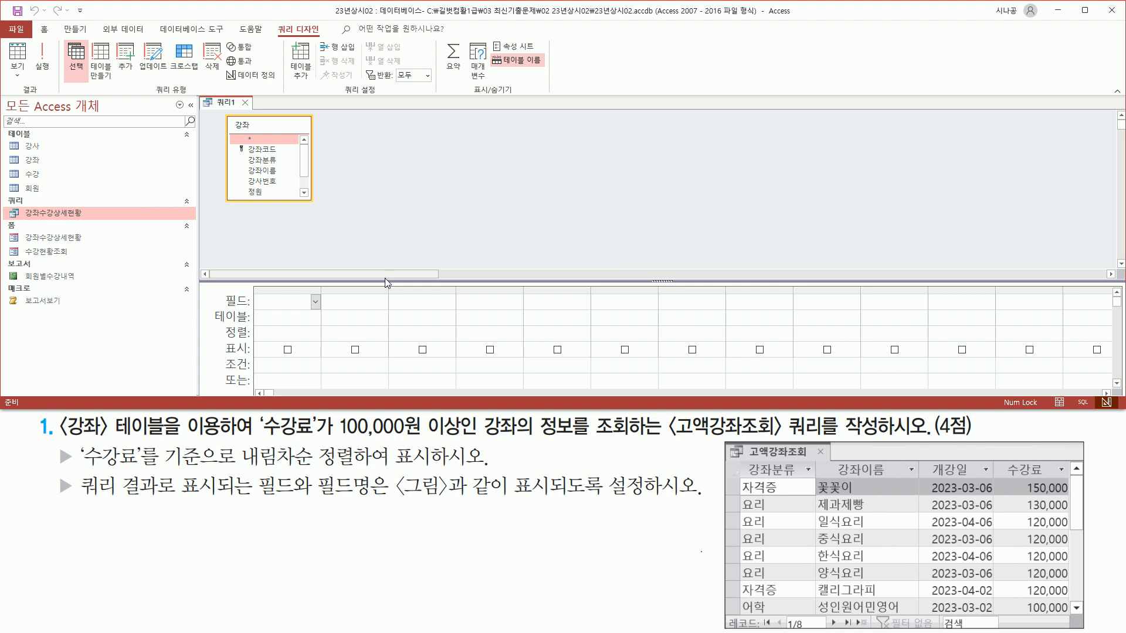
Enlarge the query grid and add 강좌분류 and 강좌이름 as the first two columns.
{"action": "left_click_drag", "start_coordinate": [386, 282], "coordinate": [385, 232]}
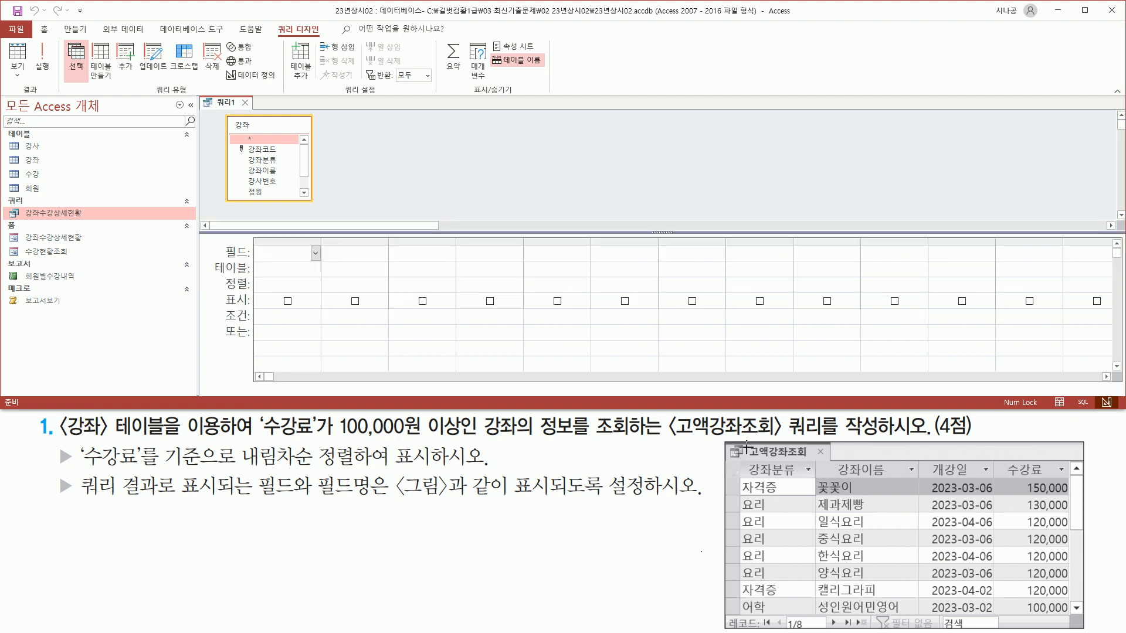
{"action": "left_click_drag", "start_coordinate": [743, 460], "coordinate": [803, 479]}
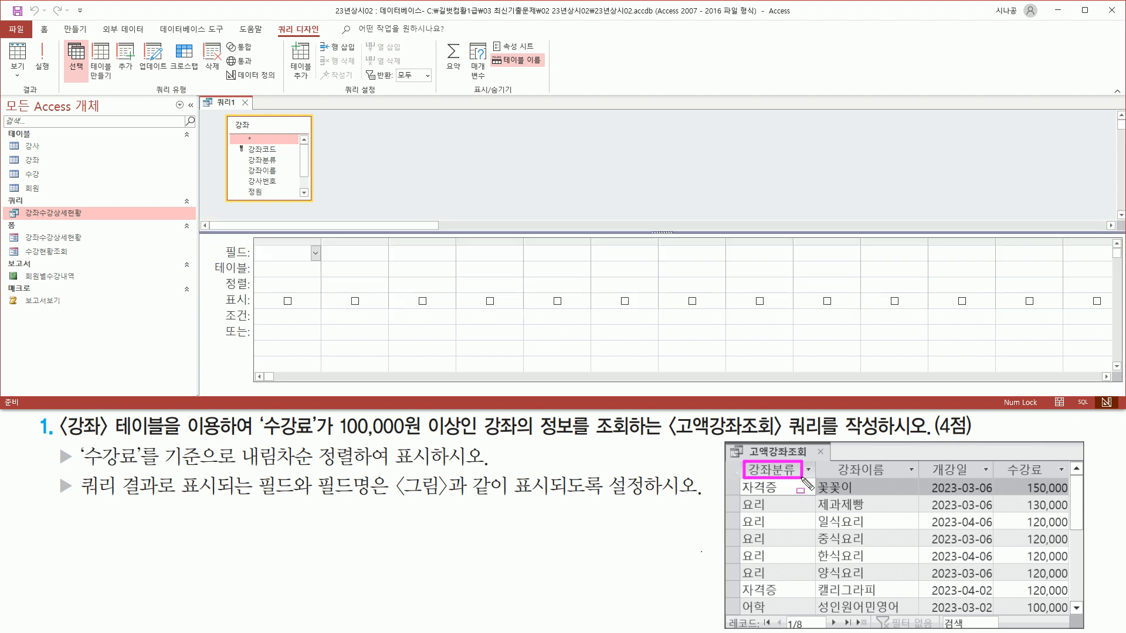
{"action": "key", "text": "Escape"}
{"action": "left_click", "coordinate": [272, 162]}
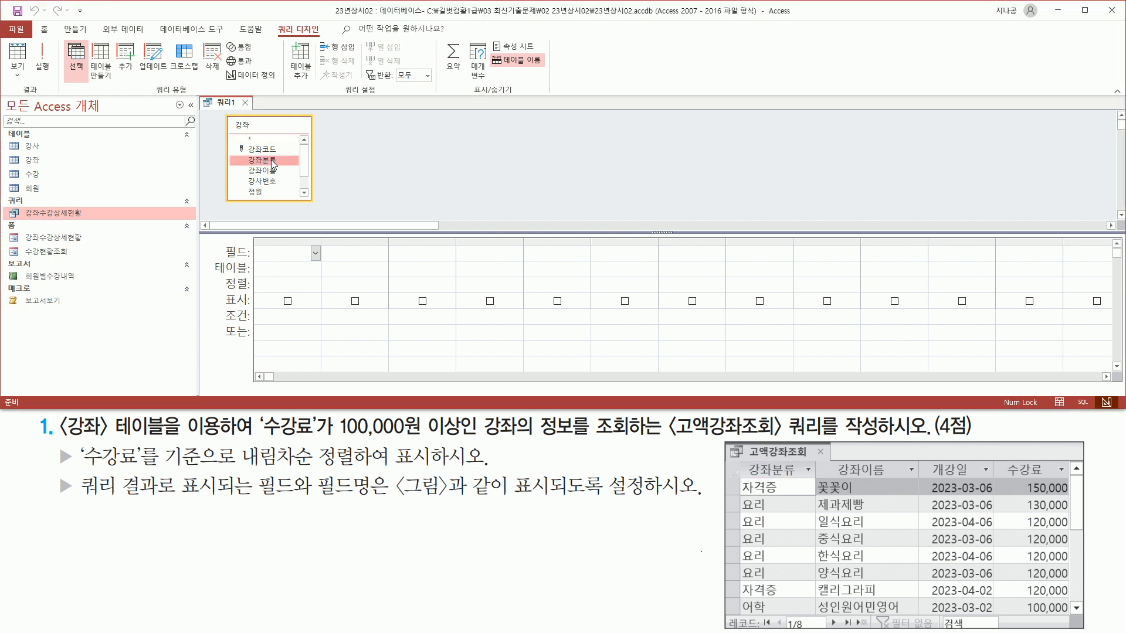
{"action": "double_click", "coordinate": [271, 162]}
{"action": "left_click_drag", "start_coordinate": [827, 456], "coordinate": [903, 493]}
{"action": "key", "text": "Escape"}
{"action": "left_click", "coordinate": [275, 171]}
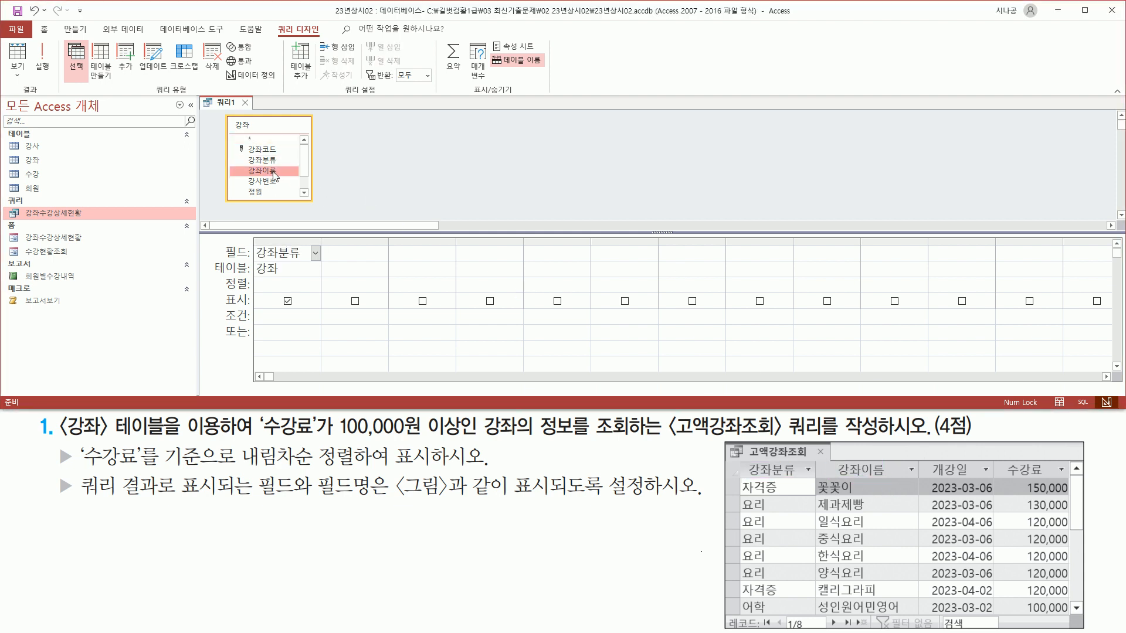
{"action": "double_click", "coordinate": [275, 171]}
Add 개강일 and 수강료 as the third and fourth query columns.
{"action": "mouse_move", "coordinate": [928, 458]}
{"action": "left_mouse_down"}
{"action": "mouse_move", "coordinate": [983, 477]}
{"action": "mouse_move", "coordinate": [1062, 476]}
{"action": "left_mouse_up"}
{"action": "key", "text": "Escape"}
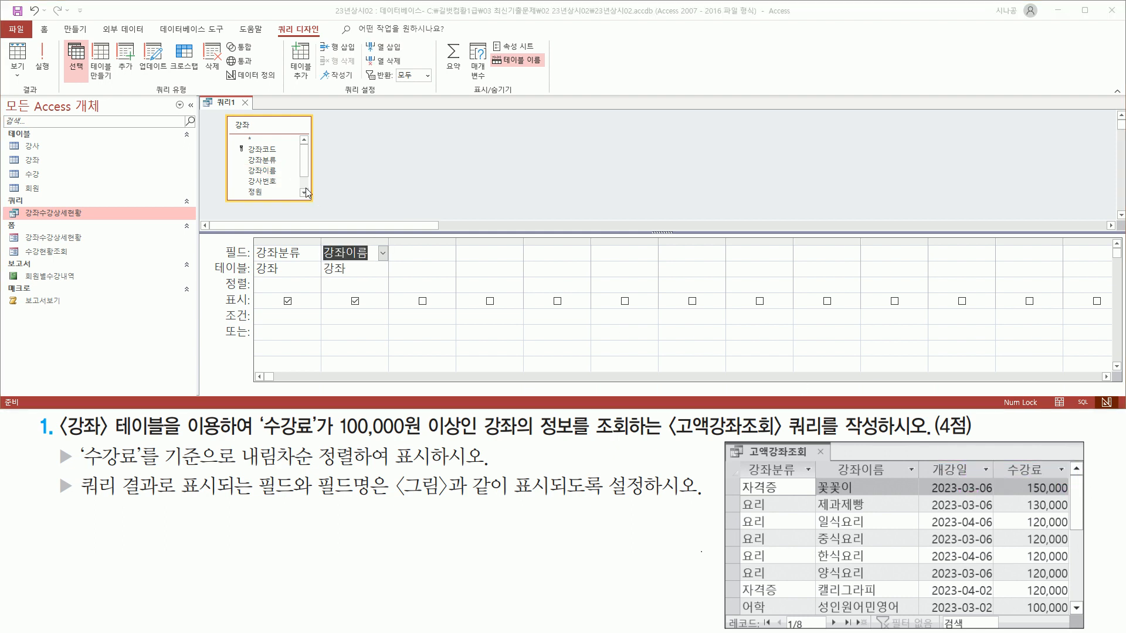
{"action": "scroll", "coordinate": [293, 187], "scroll_direction": "down", "scroll_amount": 2}
{"action": "left_click", "coordinate": [267, 183]}
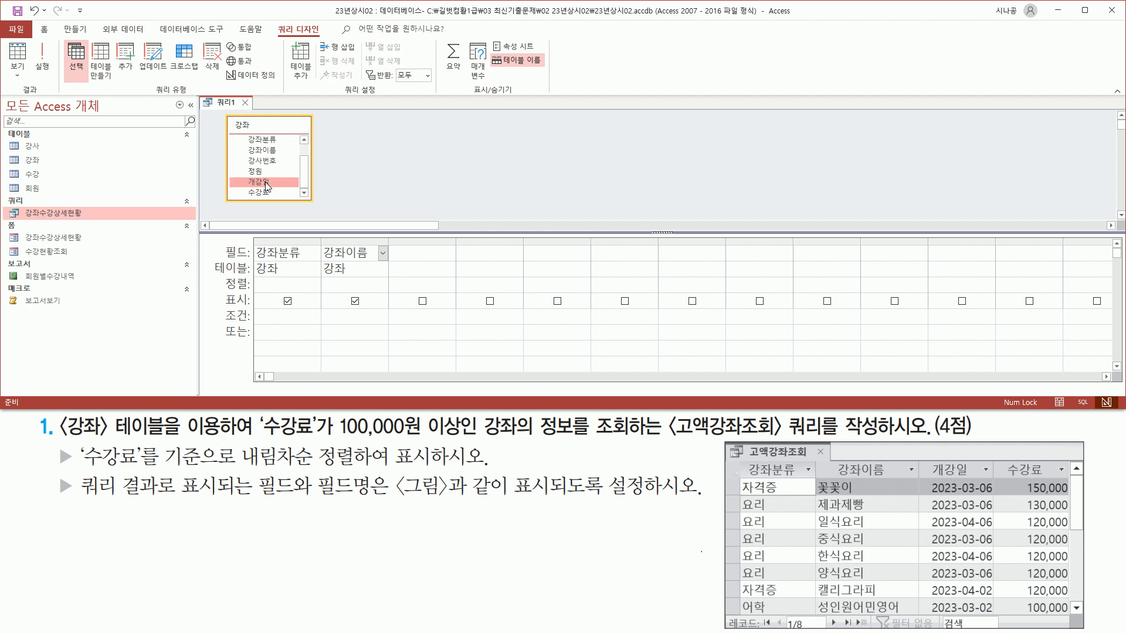
{"action": "double_click", "coordinate": [267, 183]}
{"action": "left_click", "coordinate": [270, 194]}
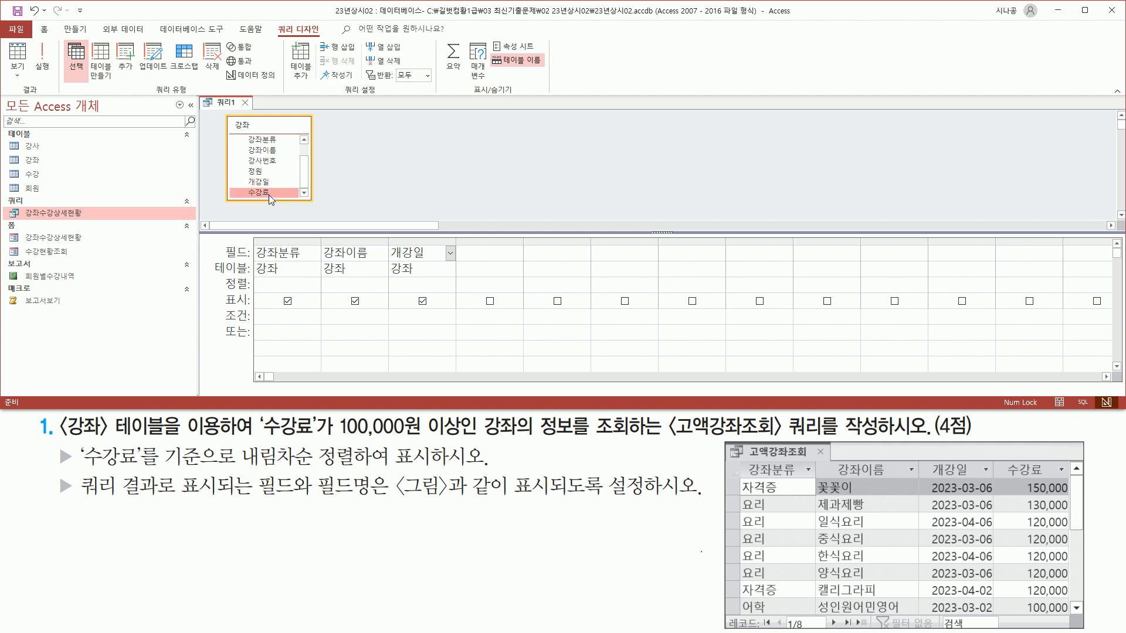
{"action": "double_click", "coordinate": [270, 193]}
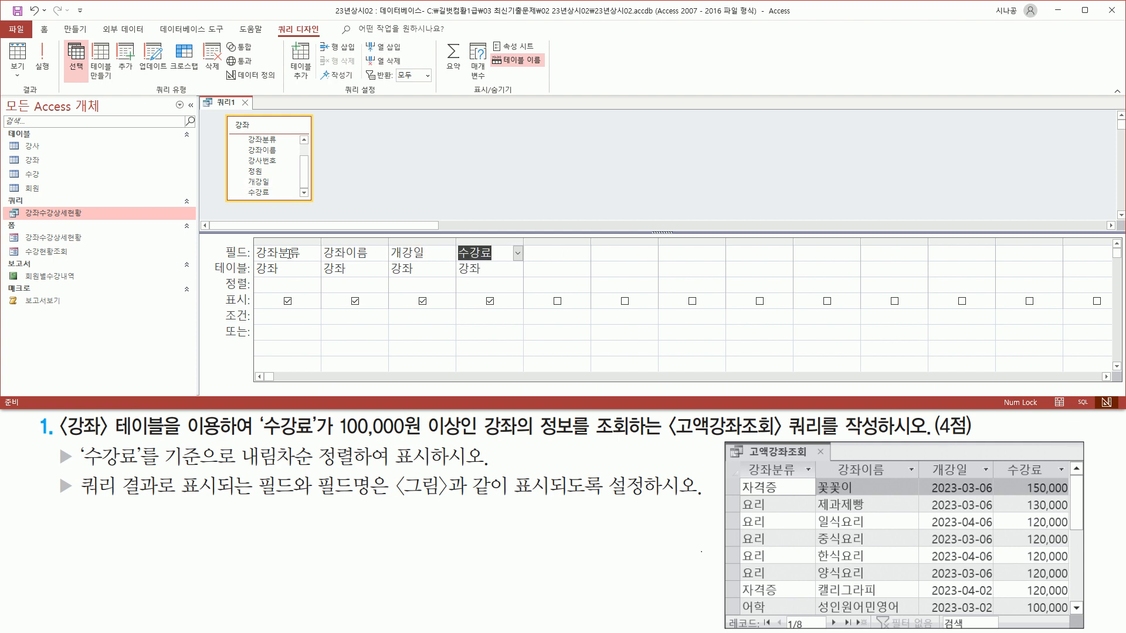
{"action": "left_click_drag", "start_coordinate": [254, 241], "coordinate": [523, 279]}
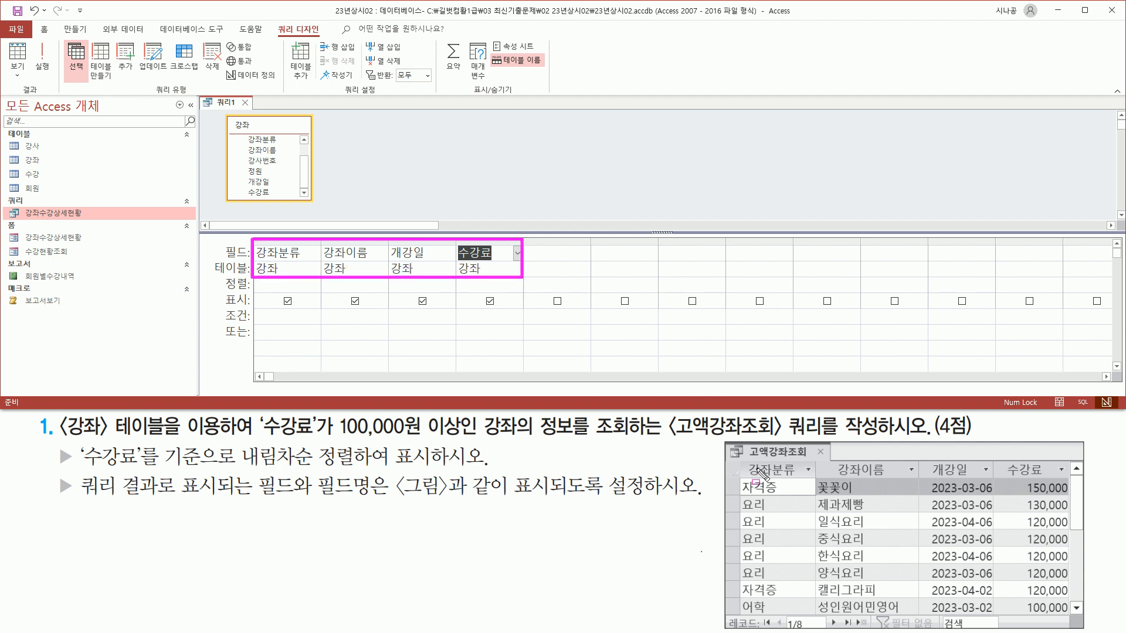
{"action": "left_click_drag", "start_coordinate": [737, 459], "coordinate": [1067, 483]}
Sort 수강료 in descending order (내림차순).
{"action": "key", "text": "Escape"}
{"action": "mouse_move", "coordinate": [55, 442]}
{"action": "left_mouse_down"}
{"action": "mouse_move", "coordinate": [77, 471]}
{"action": "mouse_move", "coordinate": [357, 469]}
{"action": "left_mouse_up"}
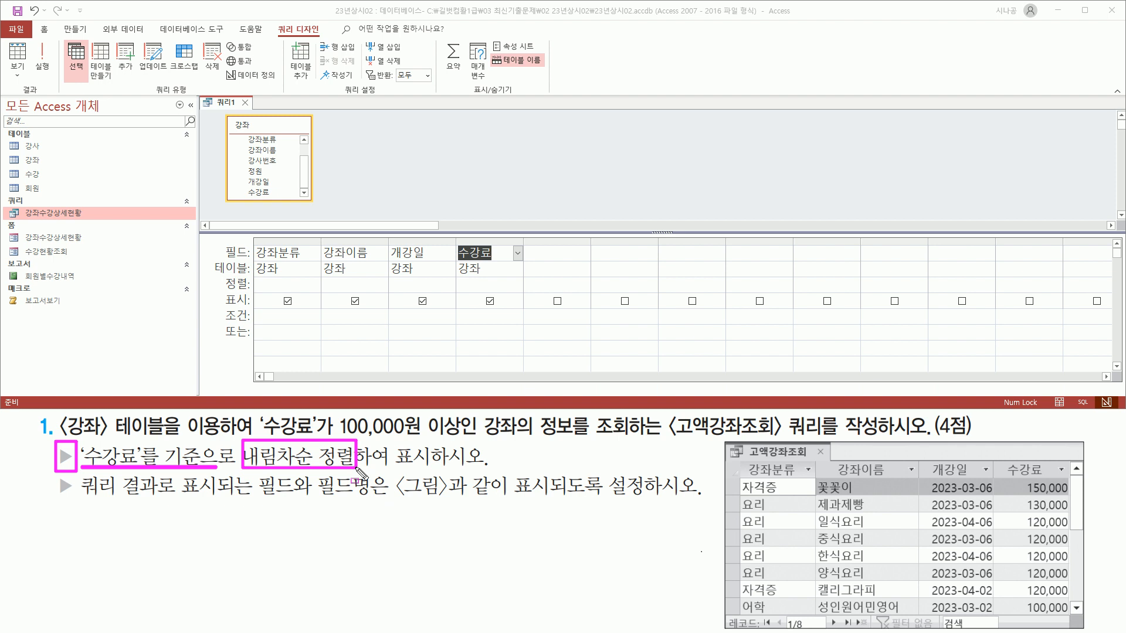
{"action": "mouse_move", "coordinate": [455, 240]}
{"action": "left_mouse_down"}
{"action": "mouse_move", "coordinate": [473, 273]}
{"action": "mouse_move", "coordinate": [516, 279]}
{"action": "left_mouse_up"}
{"action": "mouse_move", "coordinate": [220, 275]}
{"action": "left_mouse_down"}
{"action": "mouse_move", "coordinate": [222, 293]}
{"action": "mouse_move", "coordinate": [253, 293]}
{"action": "left_mouse_up"}
{"action": "key", "text": "Escape"}
{"action": "left_click", "coordinate": [491, 284]}
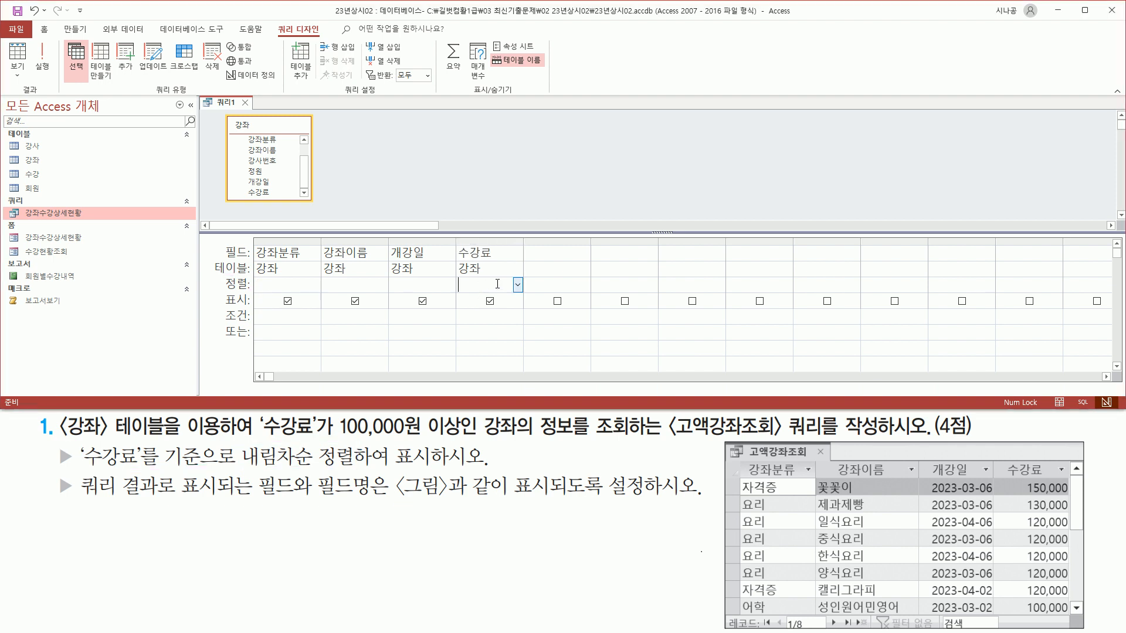
{"action": "left_click", "coordinate": [518, 286]}
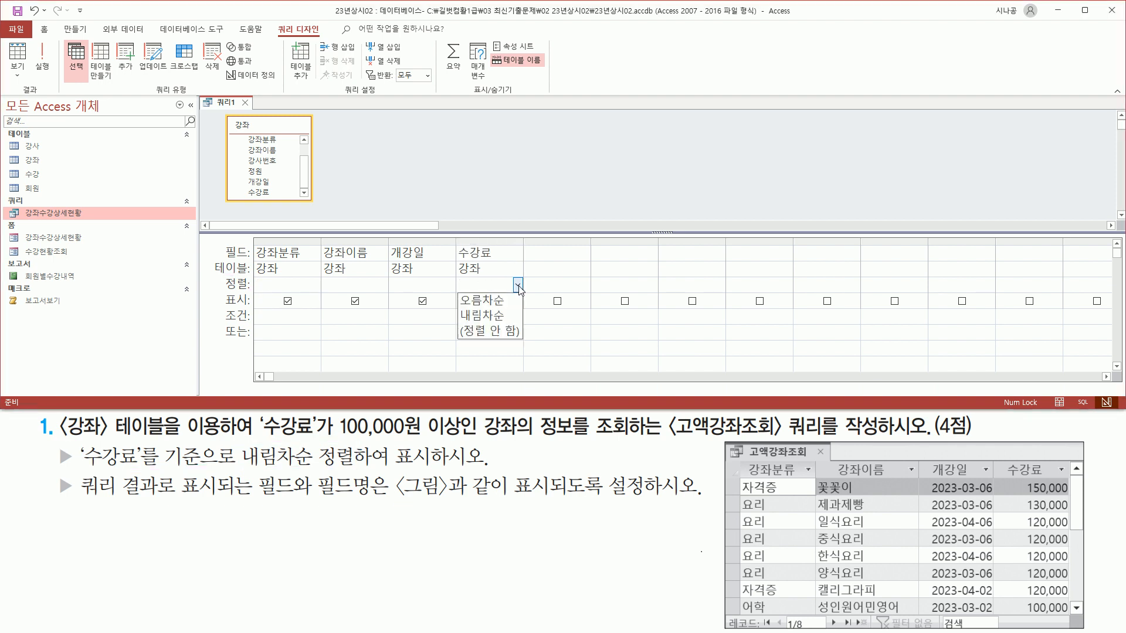
{"action": "left_click", "coordinate": [504, 311]}
{"action": "left_click_drag", "start_coordinate": [453, 276], "coordinate": [505, 295]}
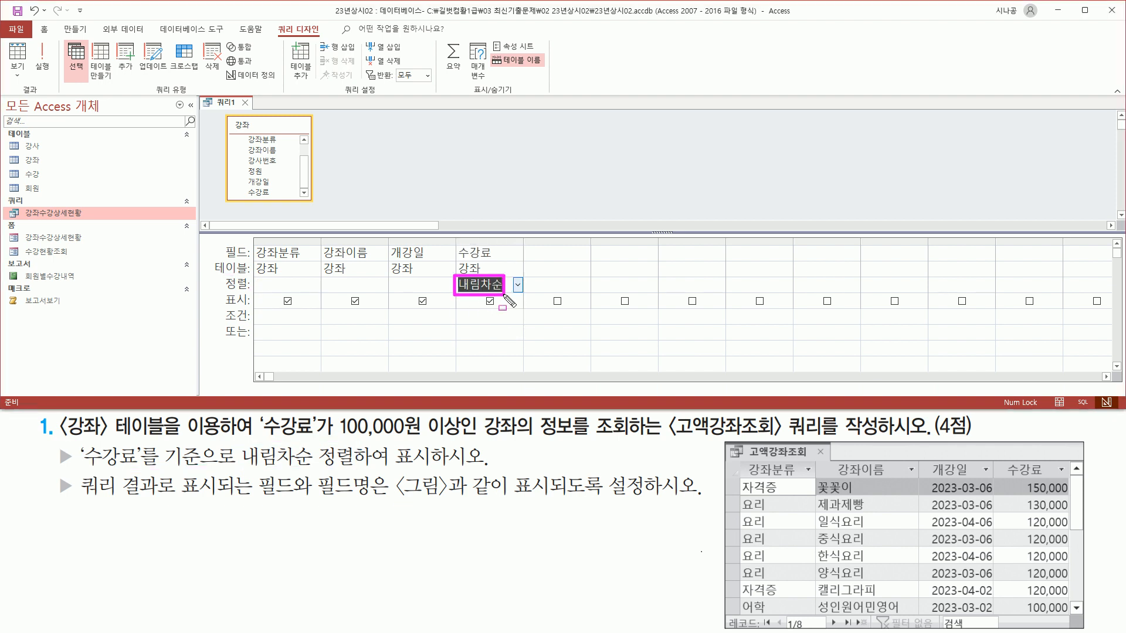
Enter >=100000 as the 수강료 criterion to keep only high-fee courses.
{"action": "left_click_drag", "start_coordinate": [261, 438], "coordinate": [623, 438]}
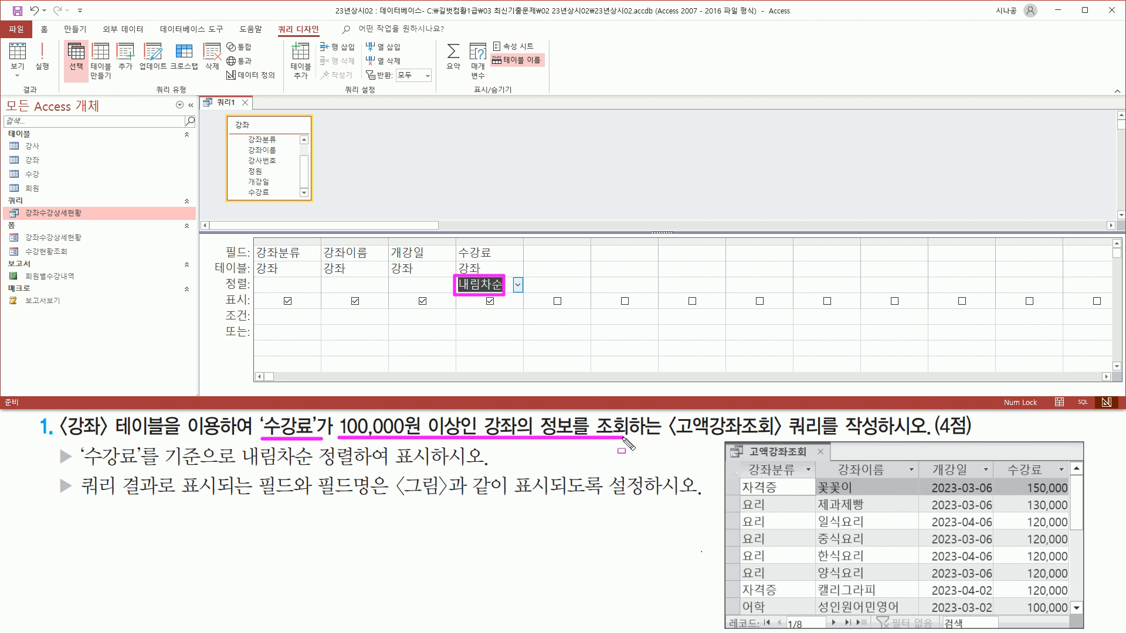
{"action": "mouse_move", "coordinate": [233, 307]}
{"action": "left_mouse_down"}
{"action": "mouse_move", "coordinate": [218, 324]}
{"action": "mouse_move", "coordinate": [253, 308]}
{"action": "left_mouse_up"}
{"action": "left_click_drag", "start_coordinate": [455, 310], "coordinate": [519, 324]}
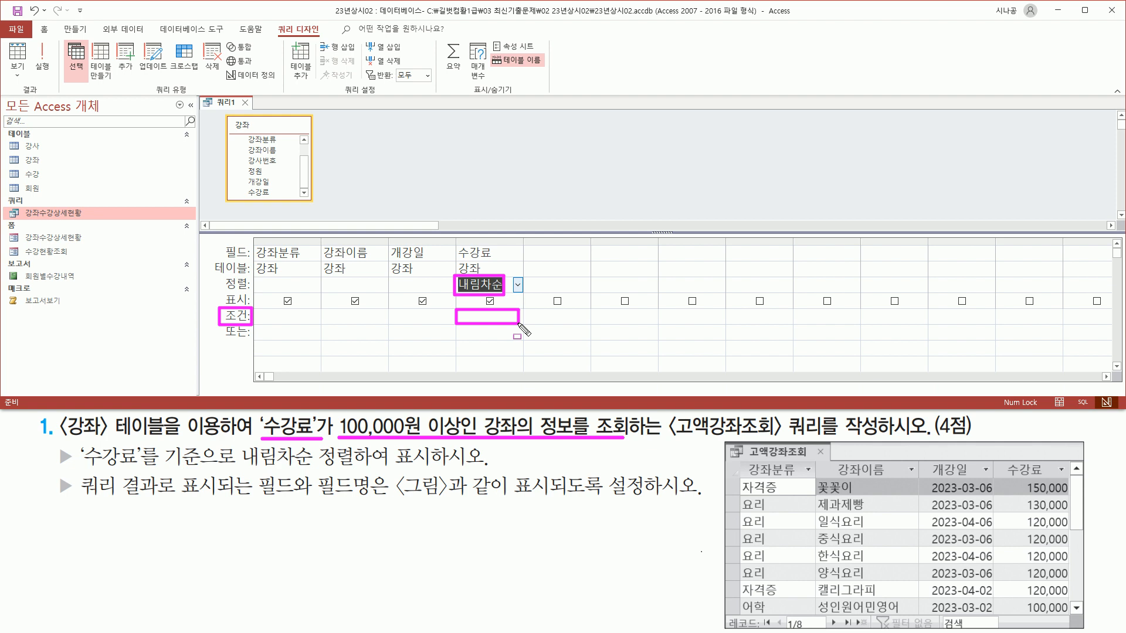
{"action": "key", "text": "Escape"}
{"action": "left_click", "coordinate": [492, 315]}
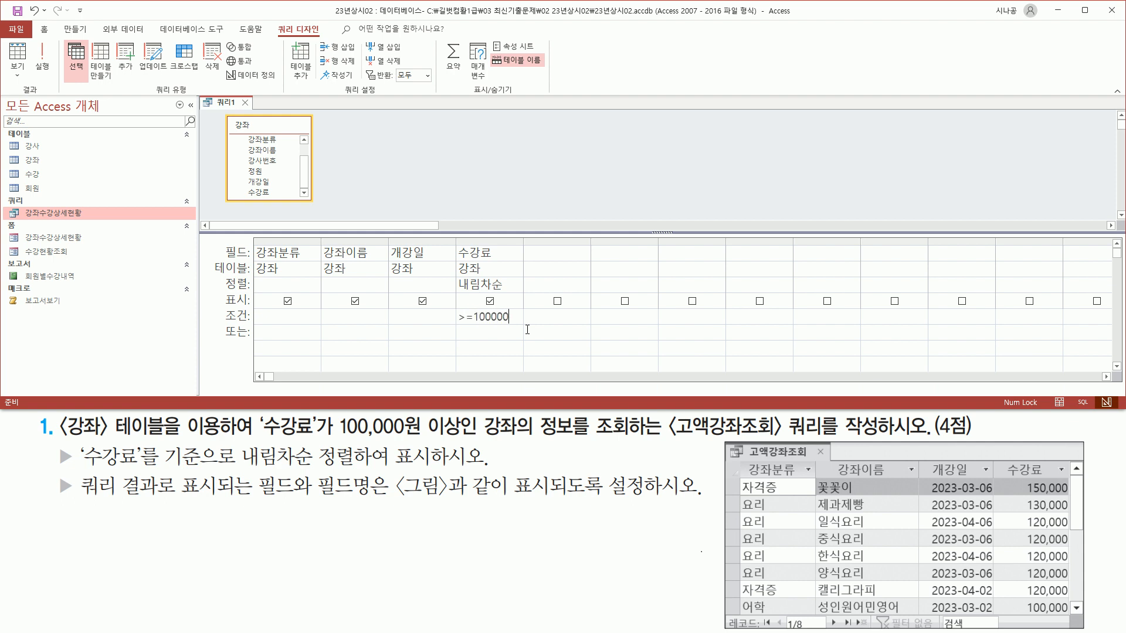
{"action": "left_click", "coordinate": [509, 250]}
{"action": "mouse_move", "coordinate": [252, 236]}
{"action": "left_mouse_down"}
{"action": "mouse_move", "coordinate": [536, 327]}
{"action": "mouse_move", "coordinate": [525, 333]}
{"action": "left_mouse_up"}
{"action": "left_click_drag", "start_coordinate": [73, 500], "coordinate": [647, 498]}
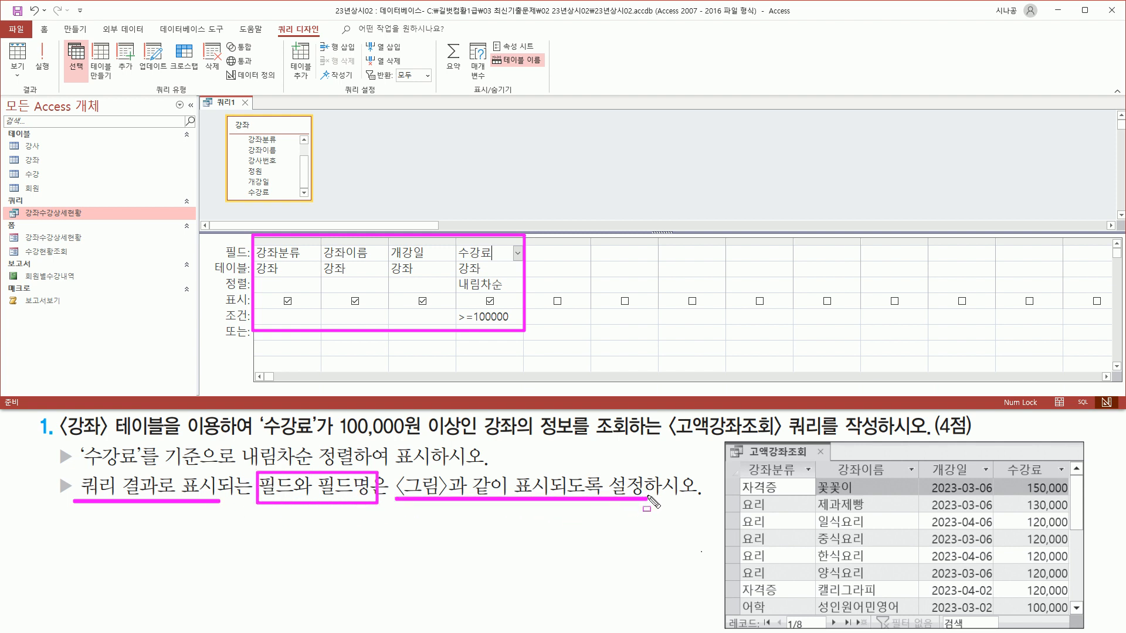
{"action": "key", "text": "Escape"}
{"action": "left_click", "coordinate": [347, 181]}
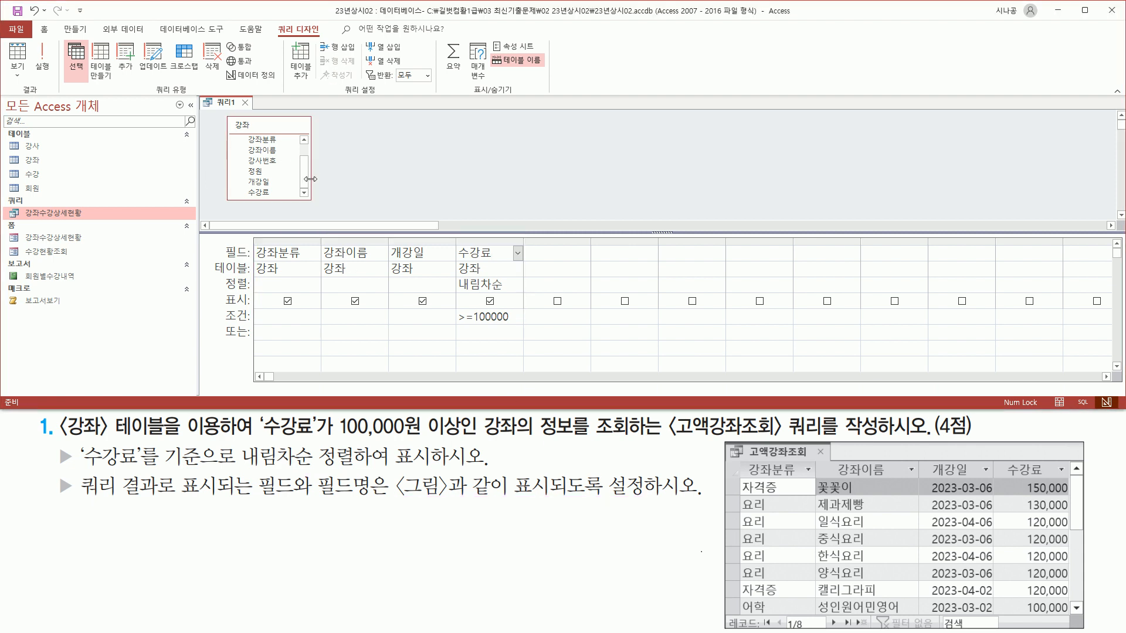
{"action": "left_click_drag", "start_coordinate": [271, 20], "coordinate": [323, 38]}
{"action": "left_click_drag", "start_coordinate": [16, 82], "coordinate": [45, 94]}
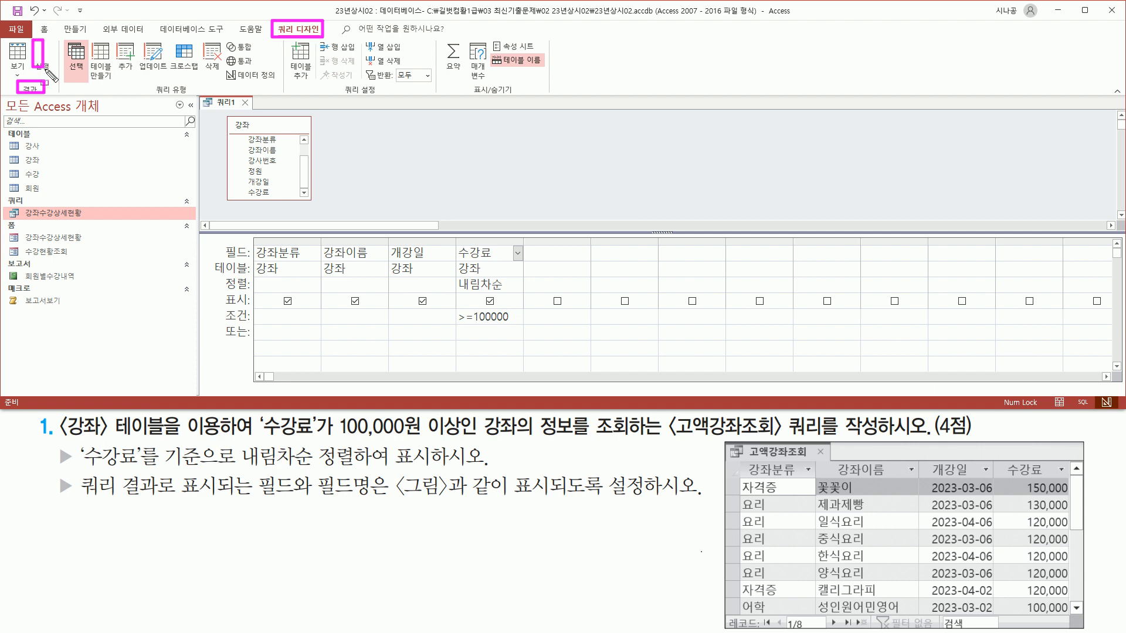
{"action": "key", "text": "Escape"}
Run the query and auto-fit 개강일 so dates like 2023-03-06 replace the ###### placeholders.
{"action": "left_click", "coordinate": [42, 56]}
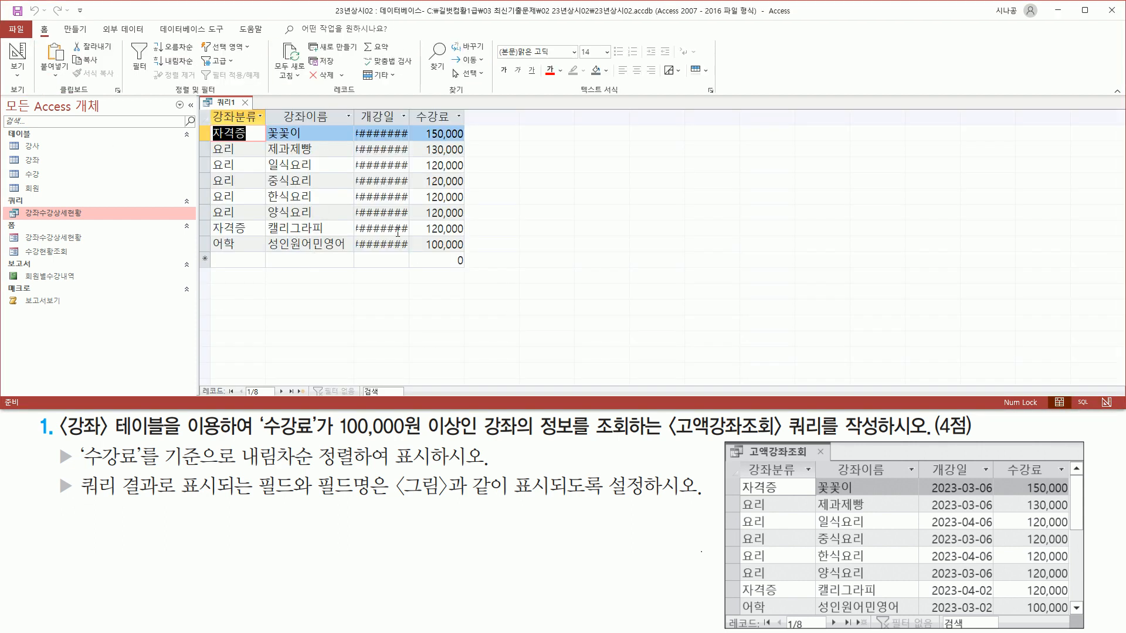
{"action": "left_click_drag", "start_coordinate": [362, 125], "coordinate": [405, 246]}
{"action": "key", "text": "Escape"}
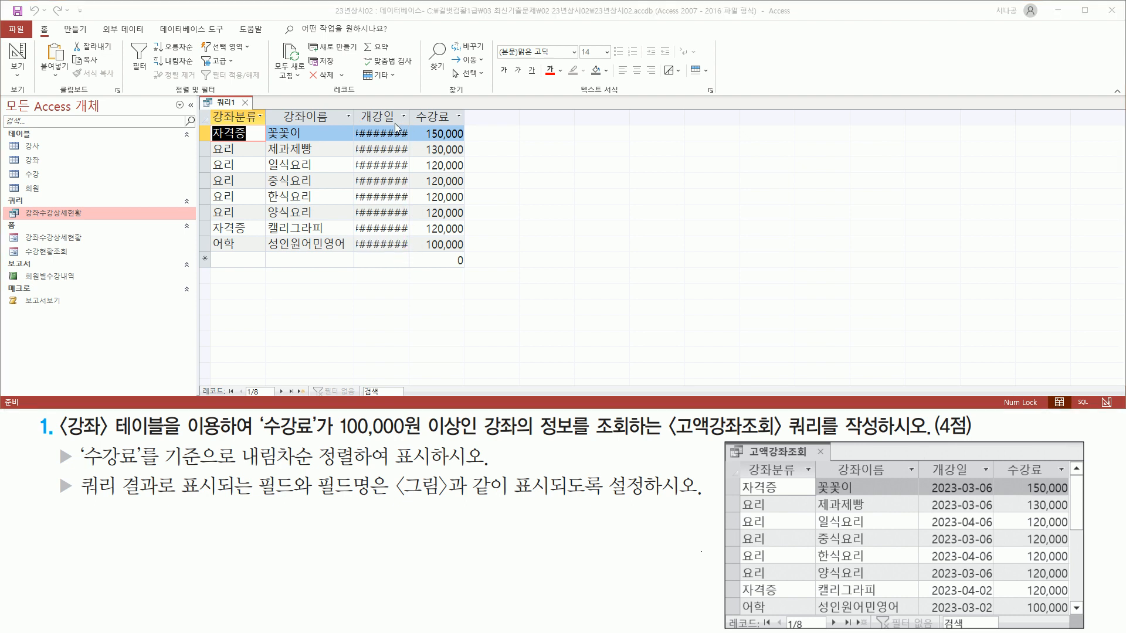
{"action": "key", "text": "ctrl+2"}
{"action": "left_click_drag", "start_coordinate": [409, 108], "coordinate": [412, 127]}
{"action": "key", "text": "Escape"}
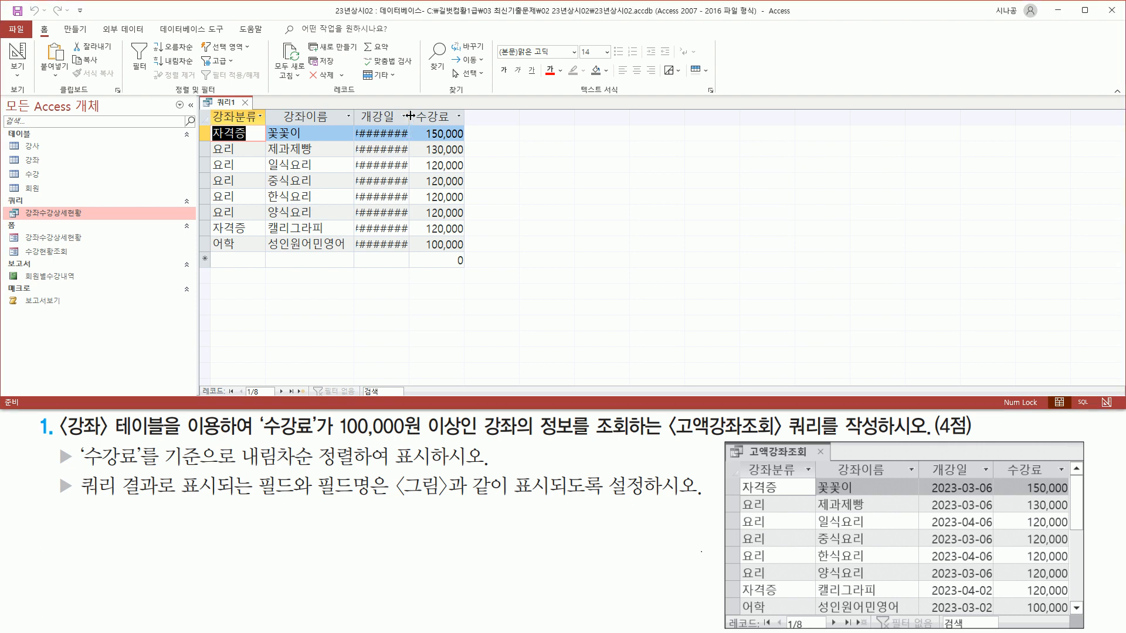
{"action": "double_click", "coordinate": [411, 116]}
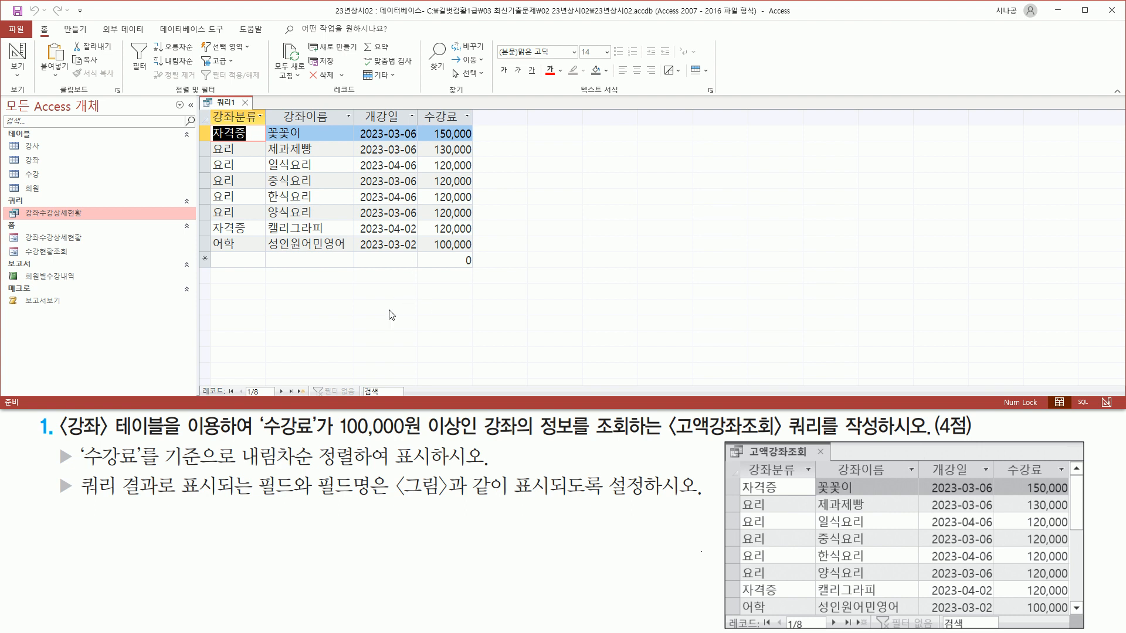
{"action": "left_click_drag", "start_coordinate": [199, 381], "coordinate": [305, 395]}
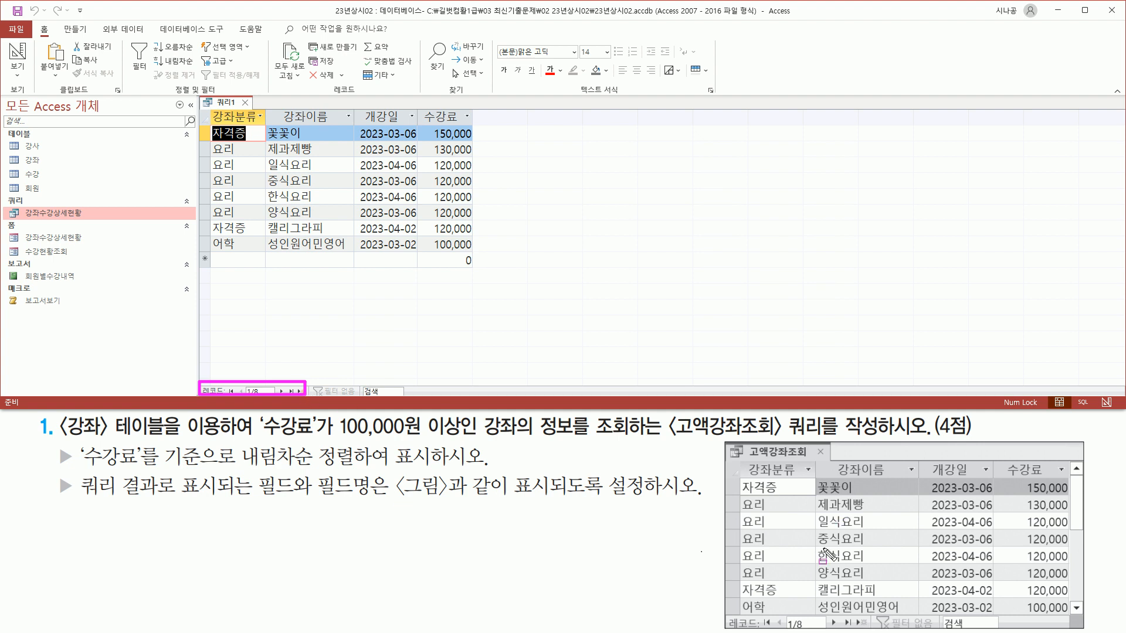
{"action": "left_click_drag", "start_coordinate": [731, 625], "coordinate": [1063, 630]}
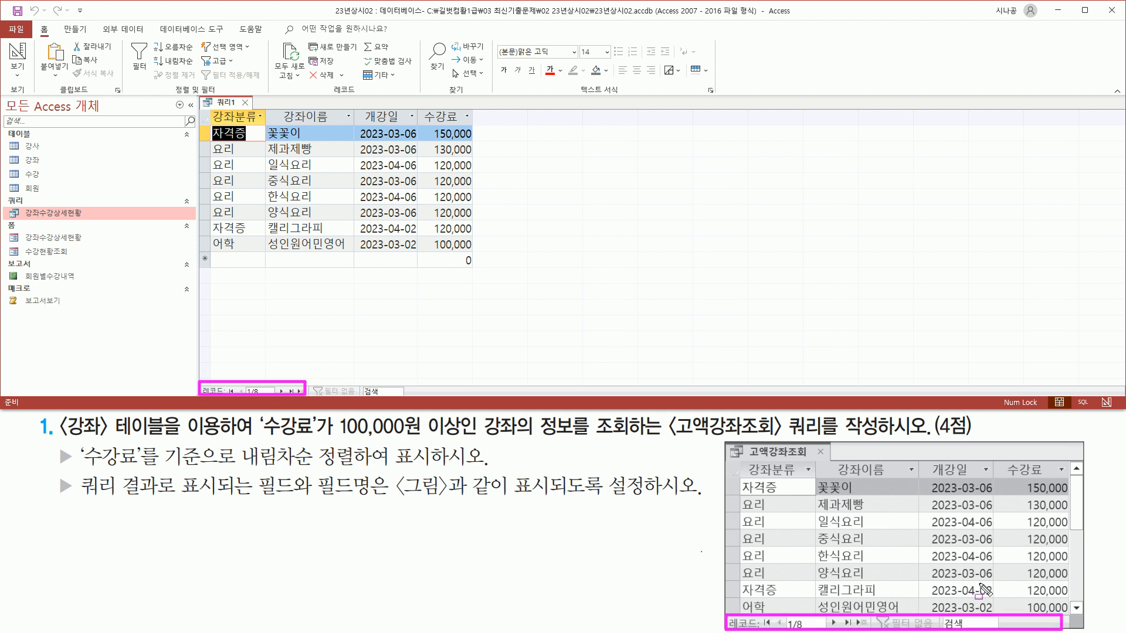
{"action": "mouse_move", "coordinate": [209, 108]}
{"action": "left_mouse_down"}
{"action": "mouse_move", "coordinate": [261, 123]}
{"action": "mouse_move", "coordinate": [471, 124]}
{"action": "left_mouse_up"}
{"action": "left_click_drag", "start_coordinate": [744, 460], "coordinate": [1071, 476]}
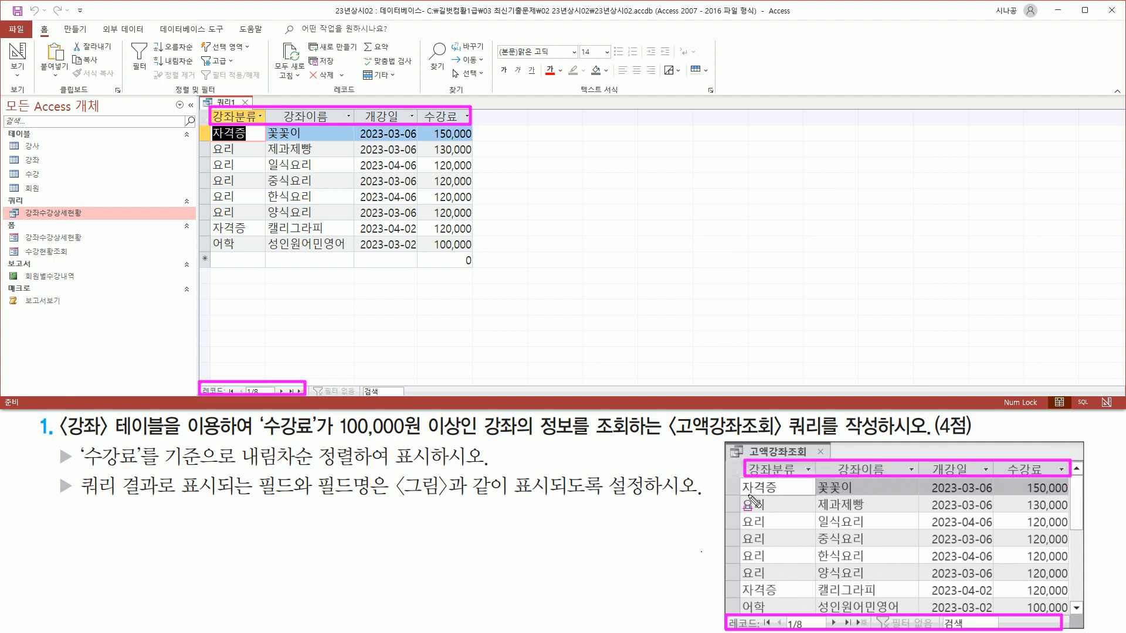
{"action": "mouse_move", "coordinate": [741, 482]}
{"action": "left_mouse_down"}
{"action": "mouse_move", "coordinate": [780, 510]}
{"action": "mouse_move", "coordinate": [782, 618]}
{"action": "left_mouse_up"}
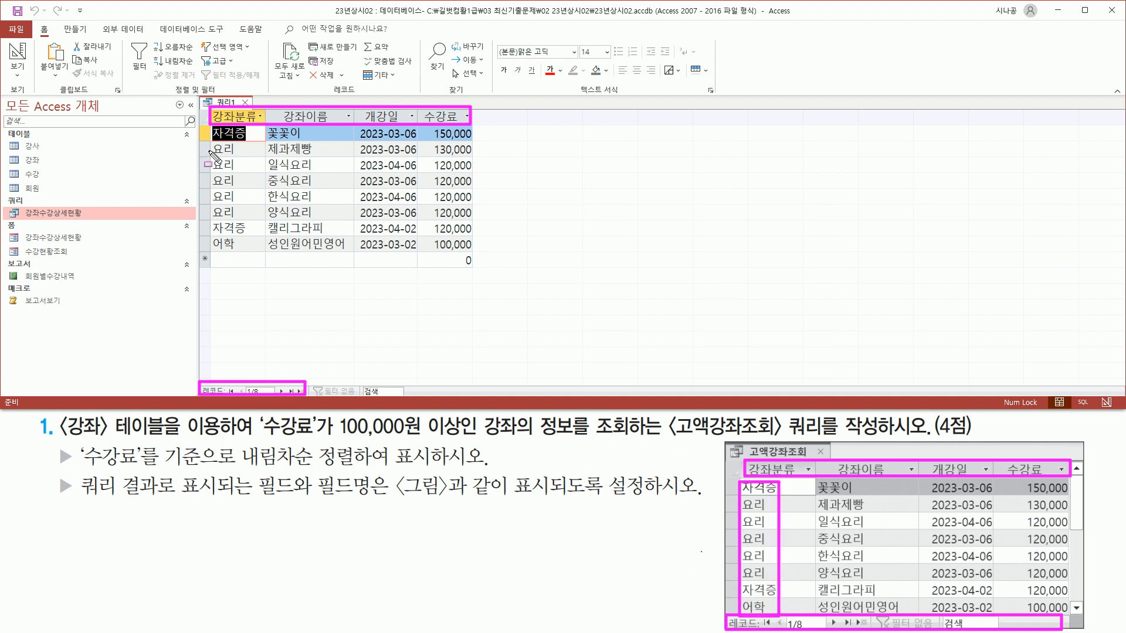
{"action": "mouse_move", "coordinate": [210, 126]}
{"action": "left_mouse_down"}
{"action": "mouse_move", "coordinate": [218, 226]}
{"action": "mouse_move", "coordinate": [253, 252]}
{"action": "left_mouse_up"}
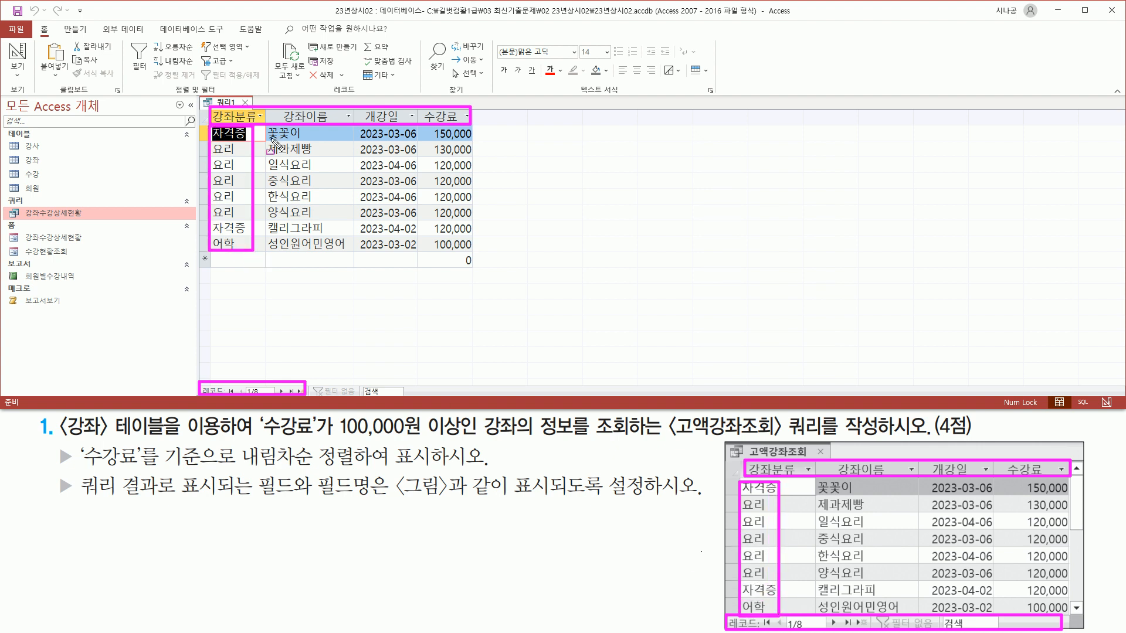
{"action": "mouse_move", "coordinate": [264, 125]}
{"action": "left_mouse_down"}
{"action": "mouse_move", "coordinate": [308, 141]}
{"action": "mouse_move", "coordinate": [332, 252]}
{"action": "mouse_move", "coordinate": [350, 253]}
{"action": "left_mouse_up"}
{"action": "left_click_drag", "start_coordinate": [814, 478], "coordinate": [909, 612]}
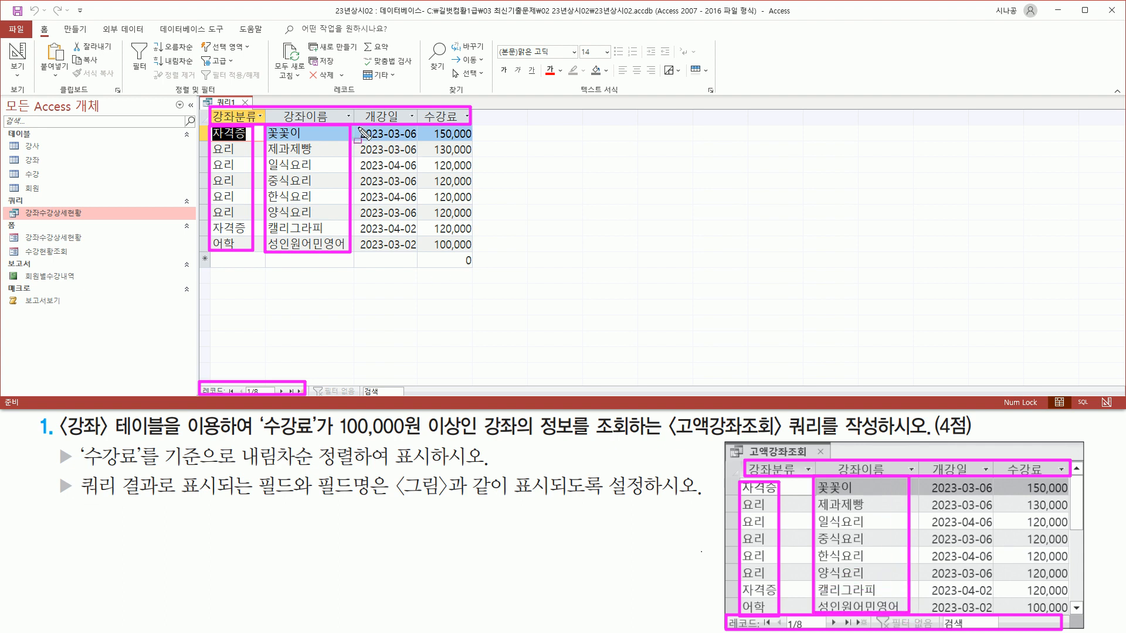
{"action": "left_click_drag", "start_coordinate": [356, 126], "coordinate": [417, 256]}
{"action": "mouse_move", "coordinate": [934, 479]}
{"action": "left_mouse_down"}
{"action": "mouse_move", "coordinate": [945, 514]}
{"action": "mouse_move", "coordinate": [933, 610]}
{"action": "mouse_move", "coordinate": [989, 617]}
{"action": "mouse_move", "coordinate": [990, 481]}
{"action": "left_mouse_up"}
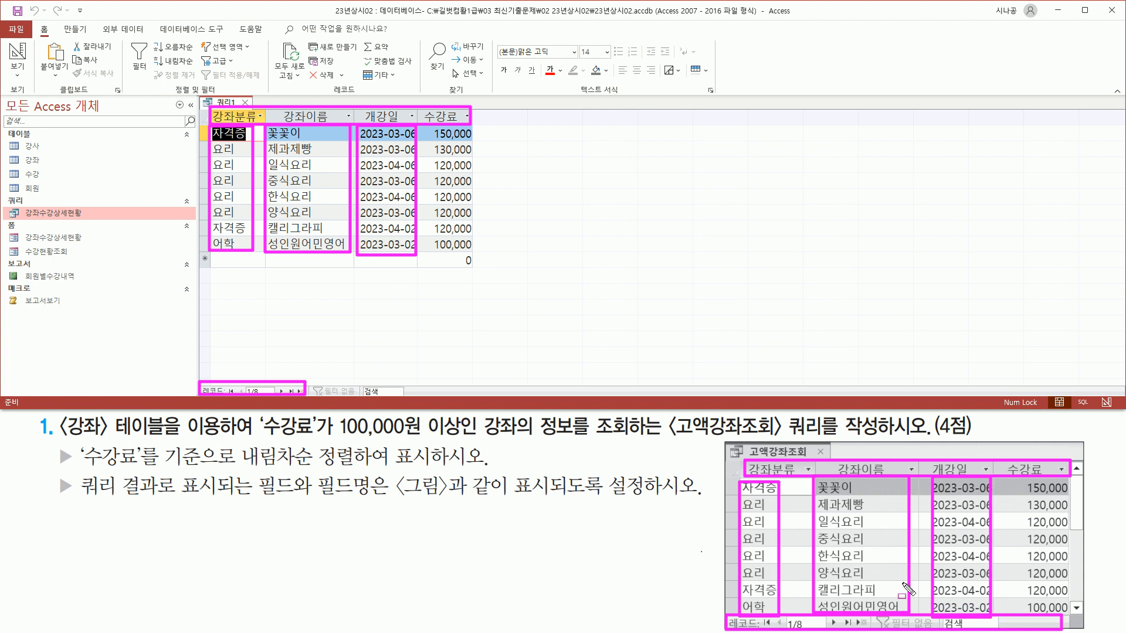
{"action": "mouse_move", "coordinate": [440, 226]}
{"action": "left_mouse_down"}
{"action": "mouse_move", "coordinate": [476, 264]}
{"action": "mouse_move", "coordinate": [475, 254]}
{"action": "left_mouse_up"}
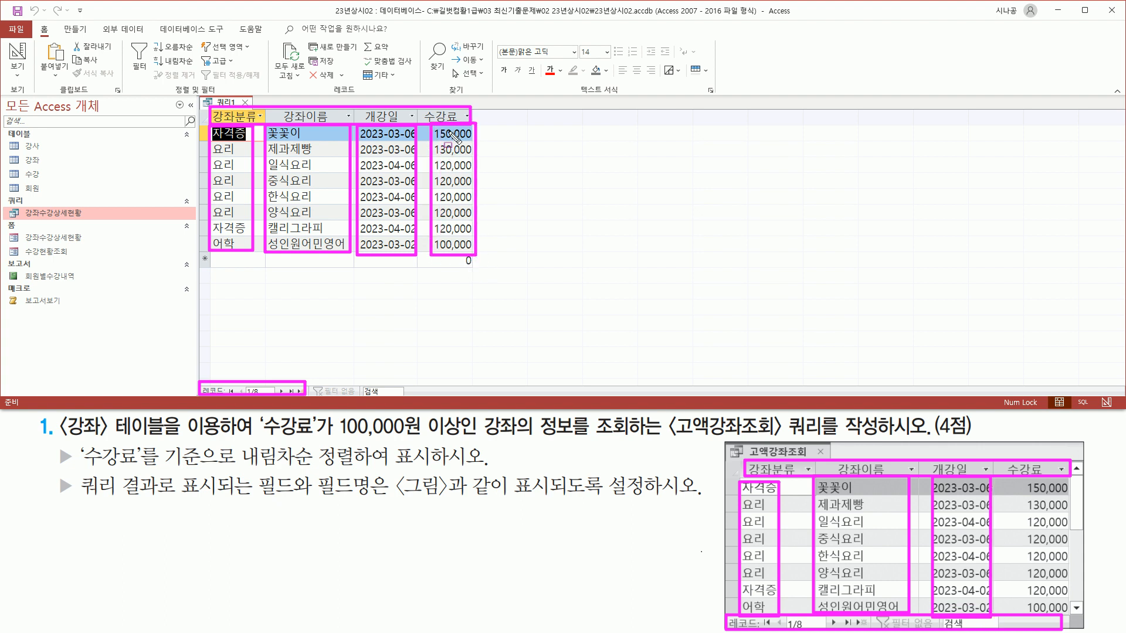
{"action": "left_click_drag", "start_coordinate": [1020, 482], "coordinate": [1073, 613]}
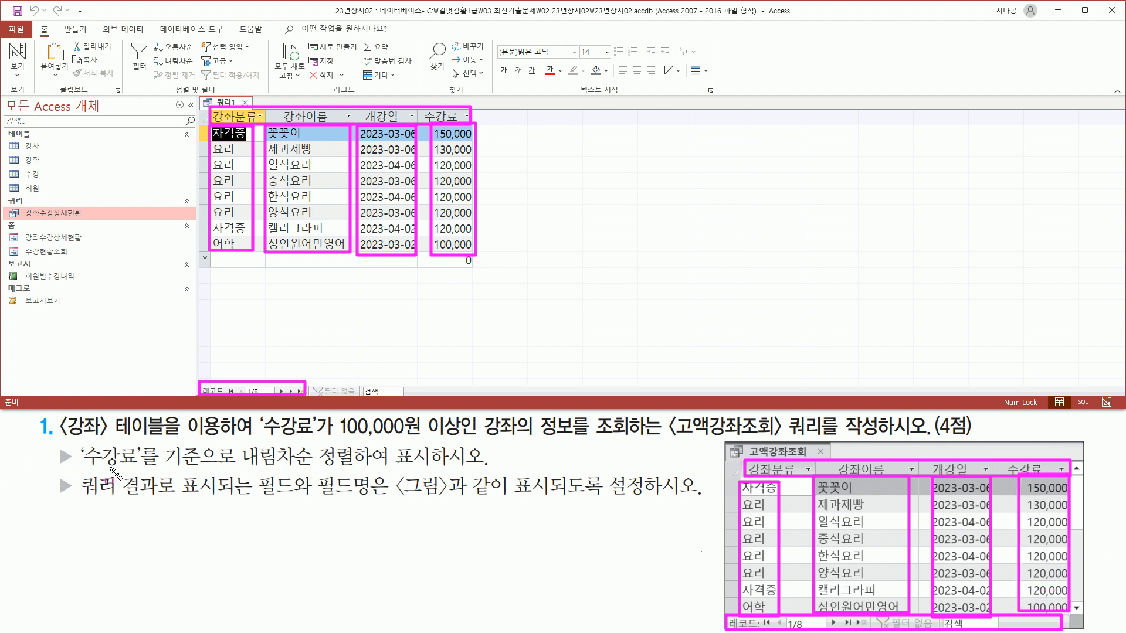
{"action": "left_click_drag", "start_coordinate": [83, 469], "coordinate": [156, 469]}
{"action": "mouse_move", "coordinate": [236, 443]}
{"action": "left_mouse_down"}
{"action": "mouse_move", "coordinate": [276, 469]}
{"action": "mouse_move", "coordinate": [360, 473]}
{"action": "left_mouse_up"}
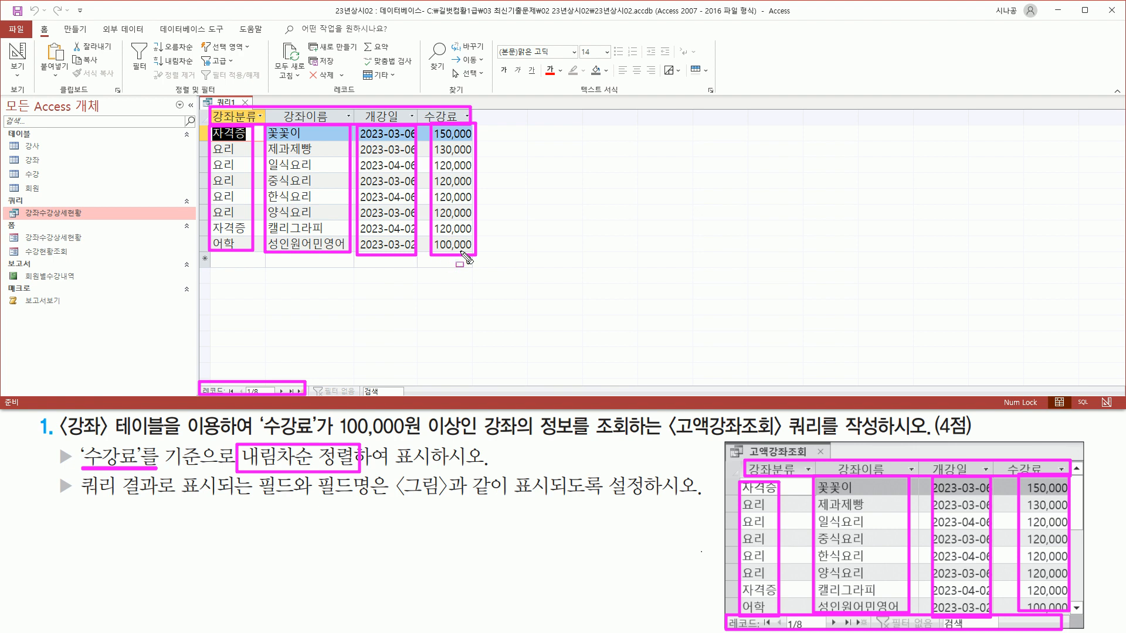
{"action": "key", "text": "Escape"}
{"action": "mouse_move", "coordinate": [428, 123]}
{"action": "left_mouse_down"}
{"action": "mouse_move", "coordinate": [462, 271]}
{"action": "mouse_move", "coordinate": [478, 256]}
{"action": "left_mouse_up"}
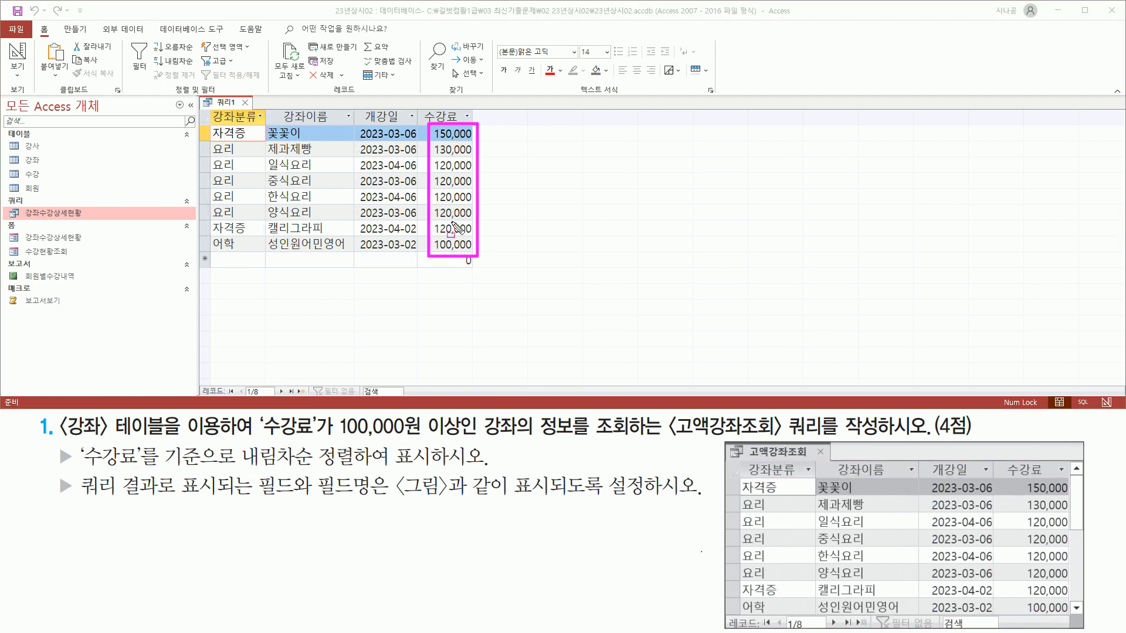
{"action": "mouse_move", "coordinate": [1019, 477]}
{"action": "left_mouse_down"}
{"action": "mouse_move", "coordinate": [1079, 619]}
{"action": "mouse_move", "coordinate": [1066, 616]}
{"action": "left_mouse_up"}
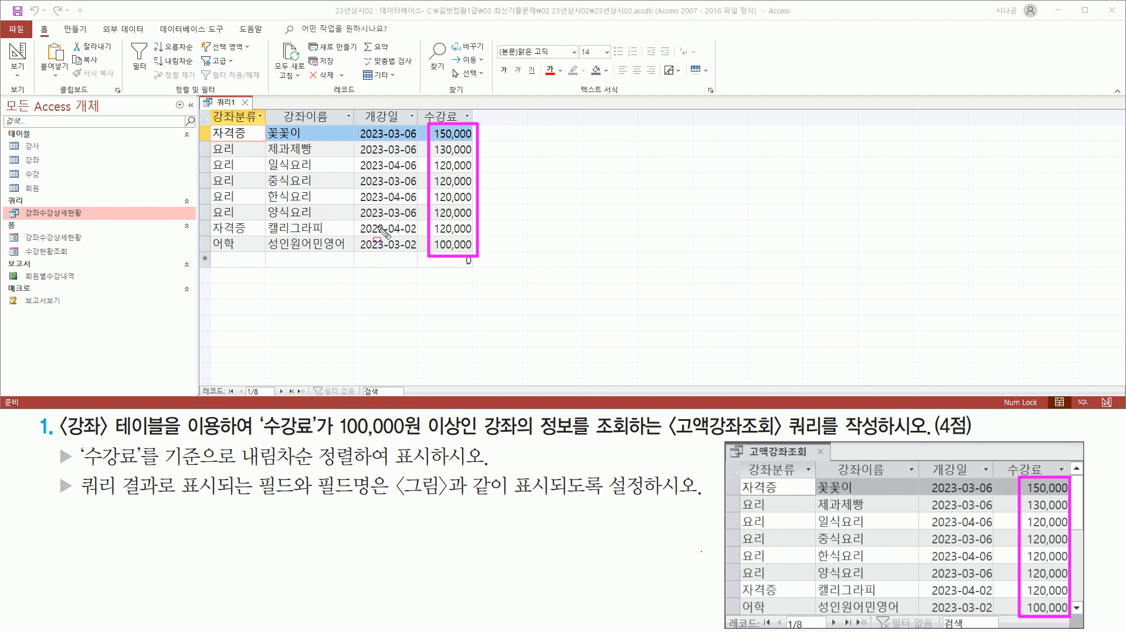
{"action": "key", "text": "Escape"}
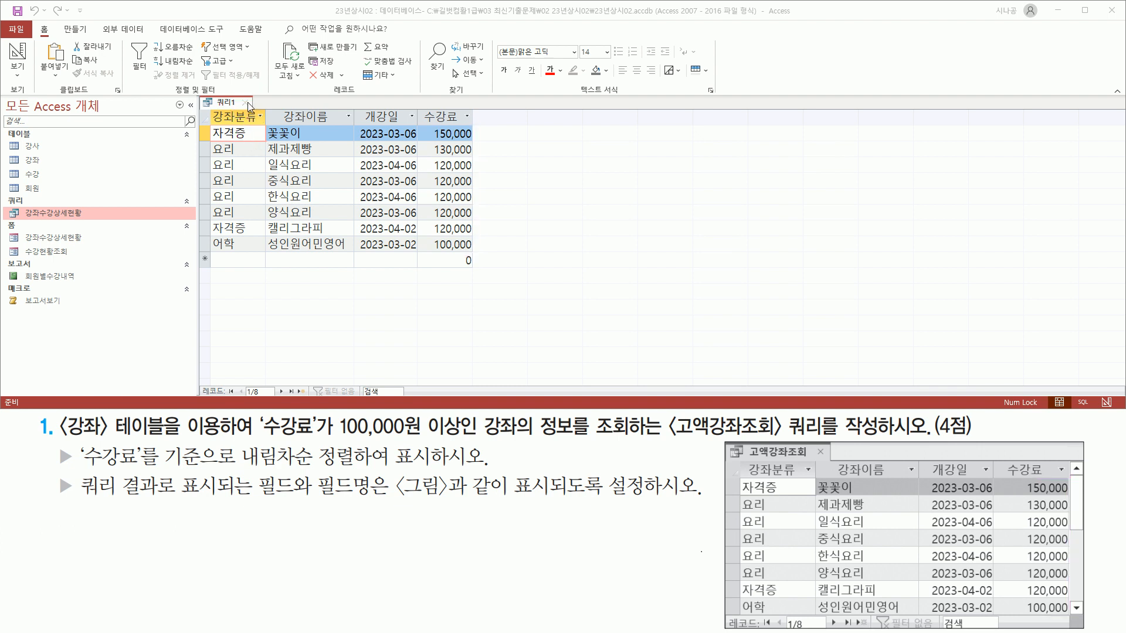
Close 쿼리1 and save it under the name 고액강좌조회.
{"action": "left_click", "coordinate": [247, 102]}
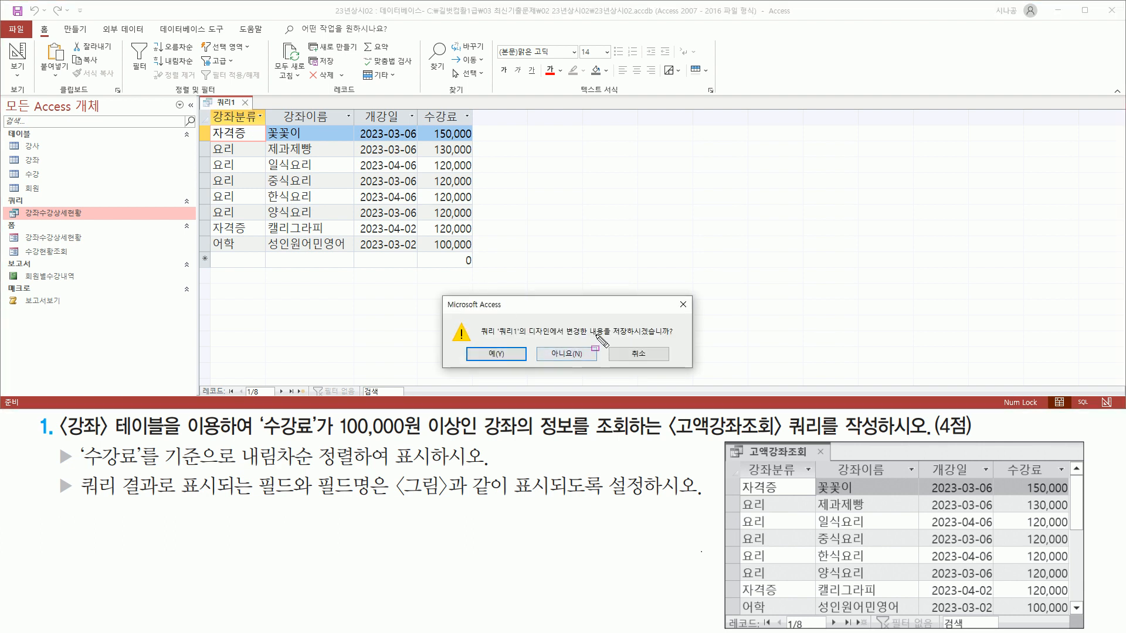
{"action": "left_click_drag", "start_coordinate": [610, 340], "coordinate": [675, 341]}
{"action": "key", "text": "Escape"}
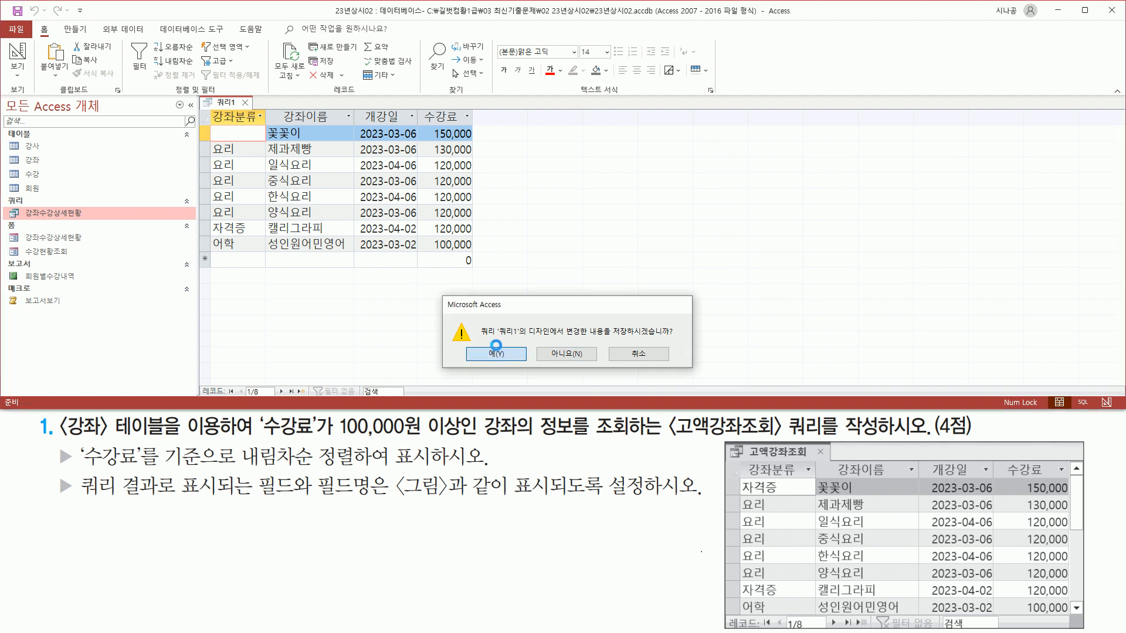
{"action": "left_click", "coordinate": [502, 356]}
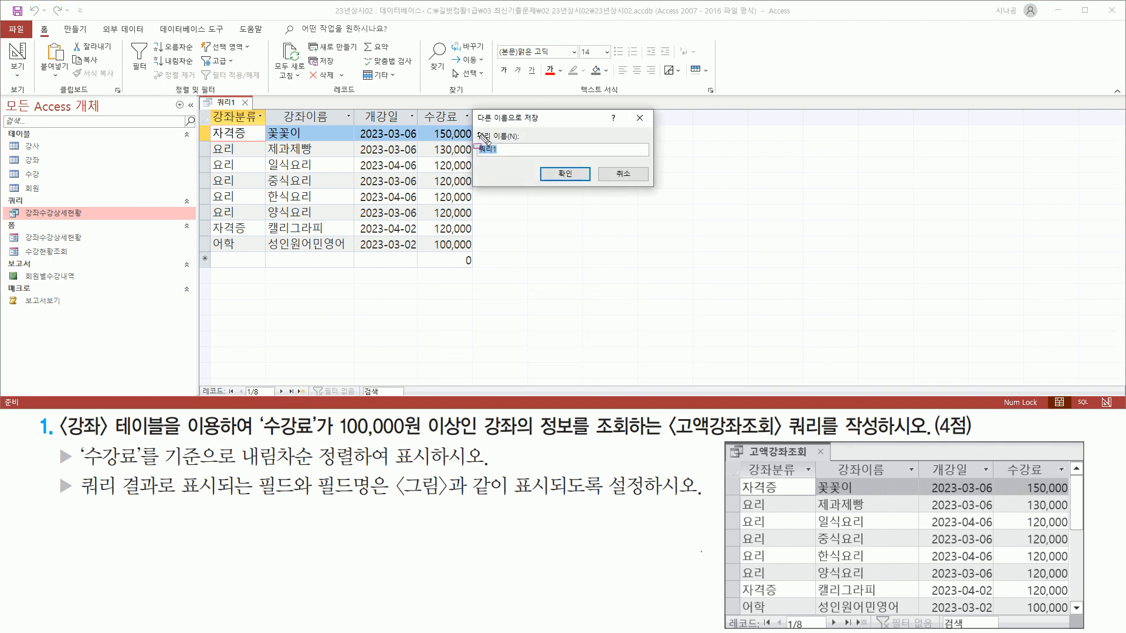
{"action": "left_click_drag", "start_coordinate": [475, 129], "coordinate": [524, 157]}
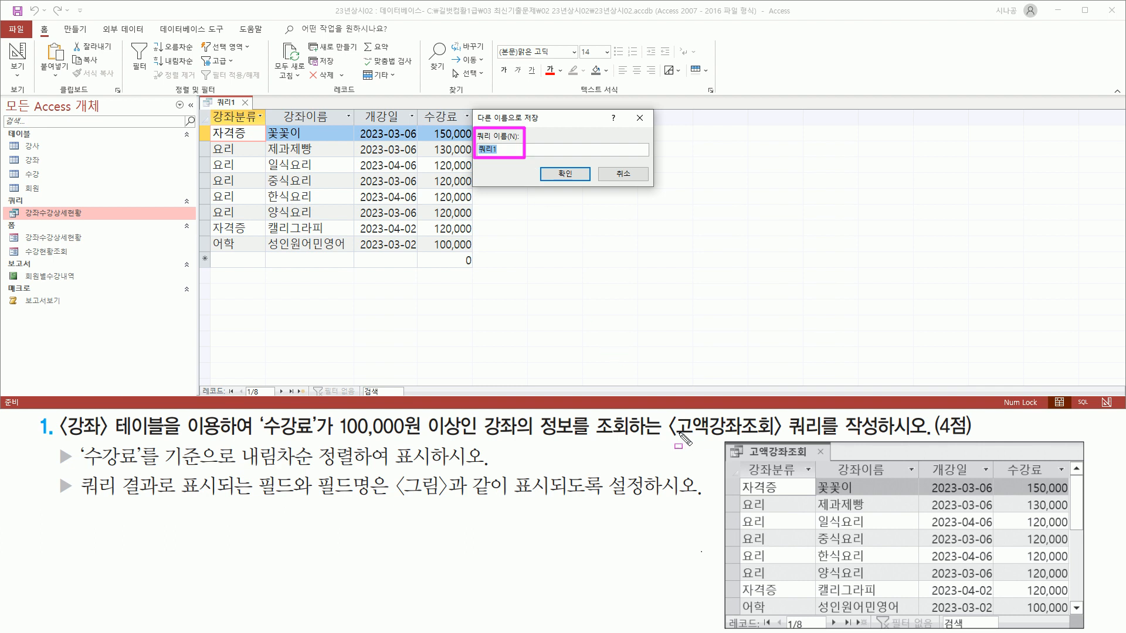
{"action": "left_click_drag", "start_coordinate": [669, 437], "coordinate": [823, 438]}
{"action": "key", "text": "Escape"}
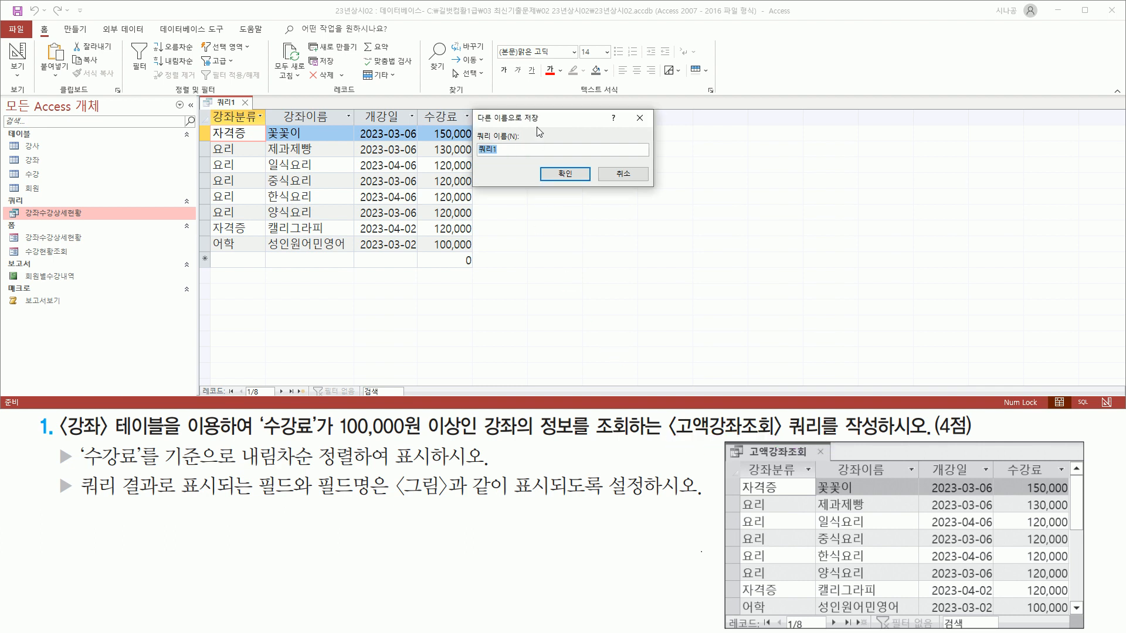
{"action": "type", "text": "ㄱ"}
{"action": "left_click_drag", "start_coordinate": [475, 157], "coordinate": [529, 159]}
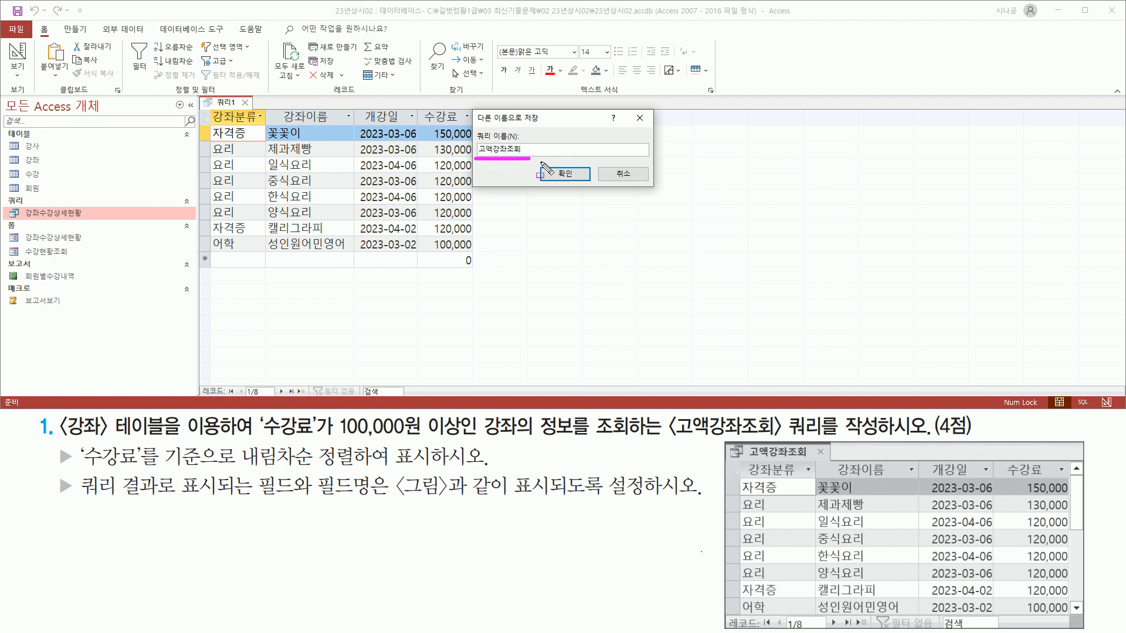
{"action": "left_click_drag", "start_coordinate": [547, 162], "coordinate": [576, 188]}
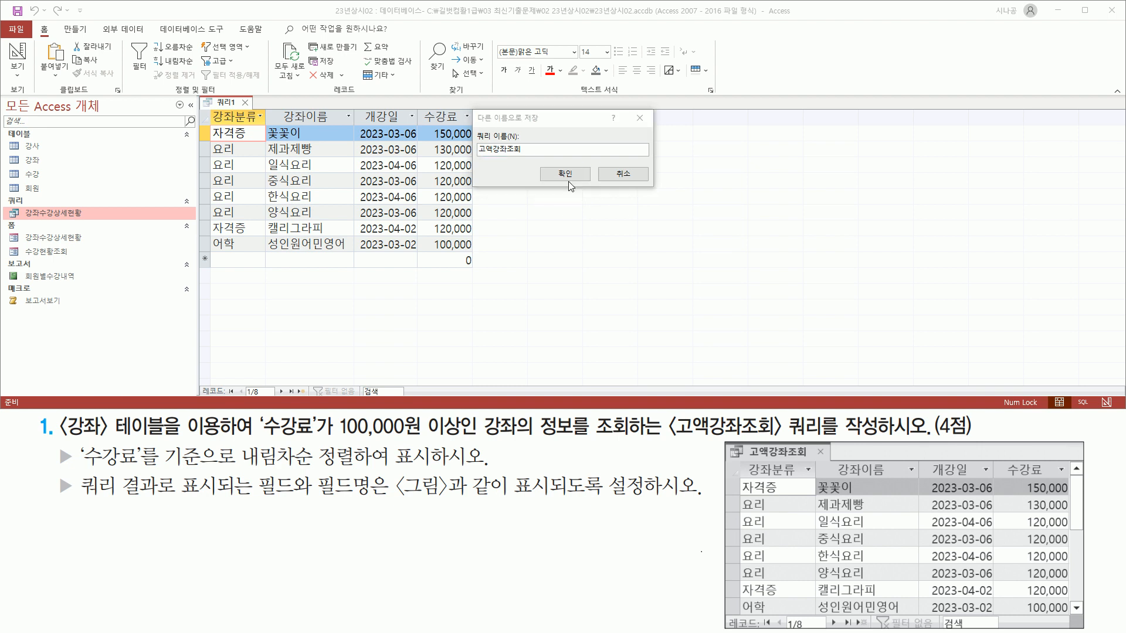
{"action": "left_click", "coordinate": [564, 174]}
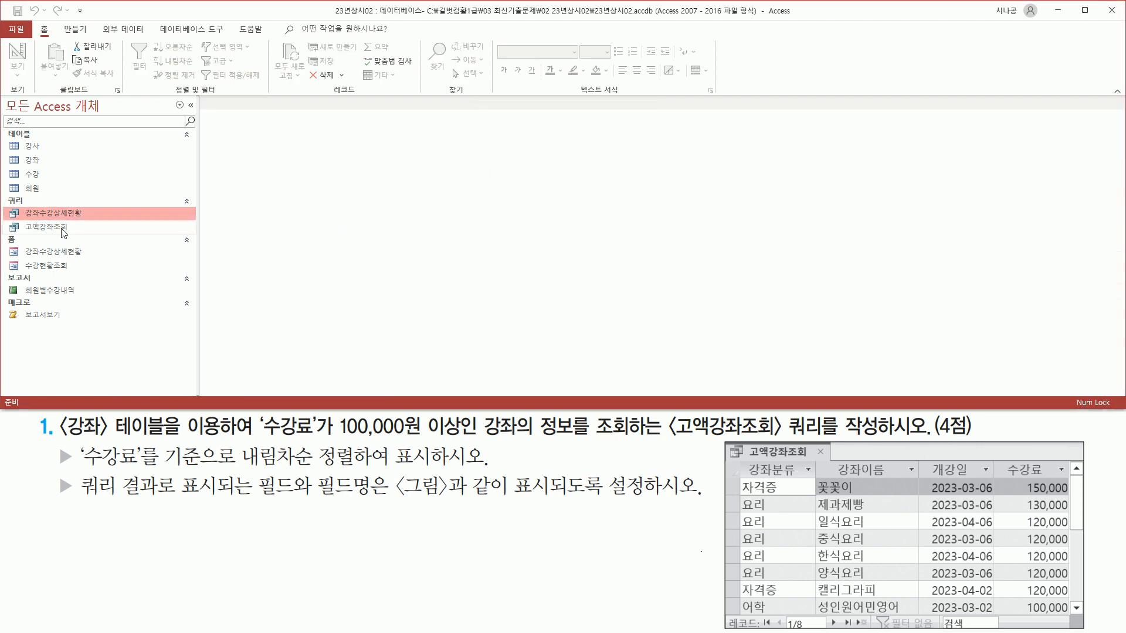
{"action": "mouse_move", "coordinate": [19, 233]}
{"action": "left_mouse_down"}
{"action": "mouse_move", "coordinate": [72, 232]}
{"action": "mouse_move", "coordinate": [71, 222]}
{"action": "left_mouse_up"}
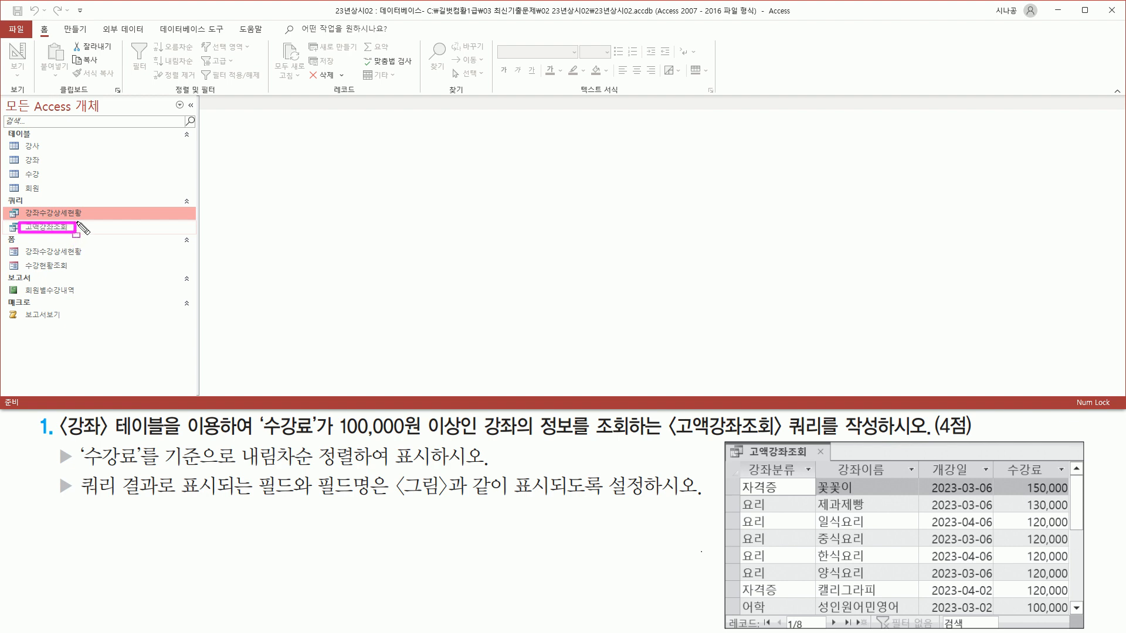
{"action": "key", "text": "Escape"}
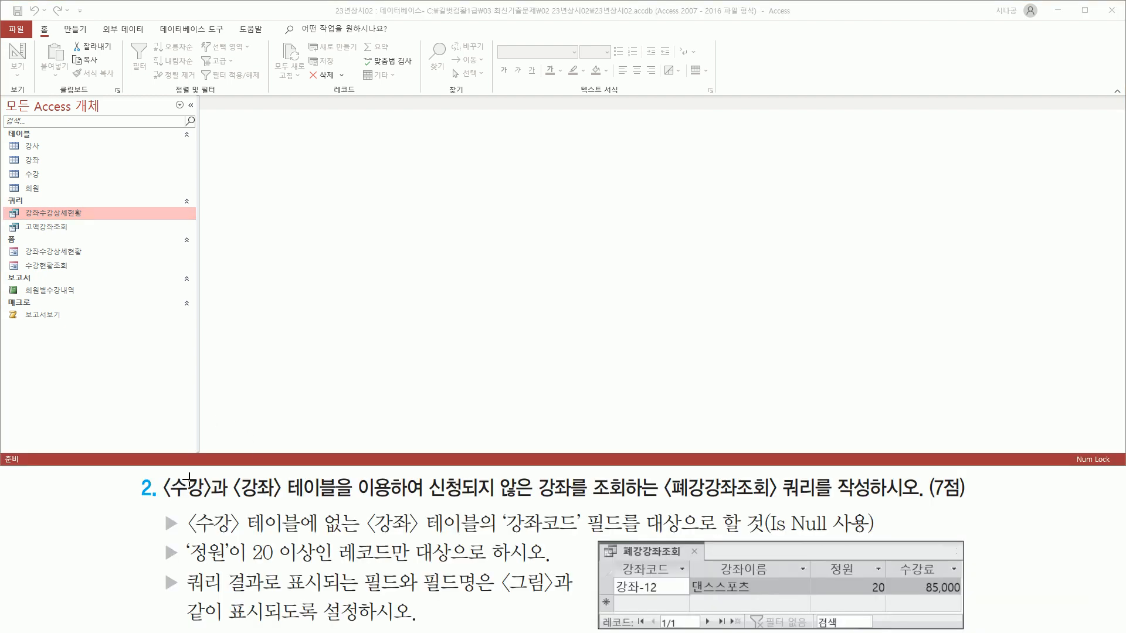
{"action": "left_click_drag", "start_coordinate": [166, 500], "coordinate": [280, 500]}
{"action": "left_click_drag", "start_coordinate": [428, 502], "coordinate": [571, 502]}
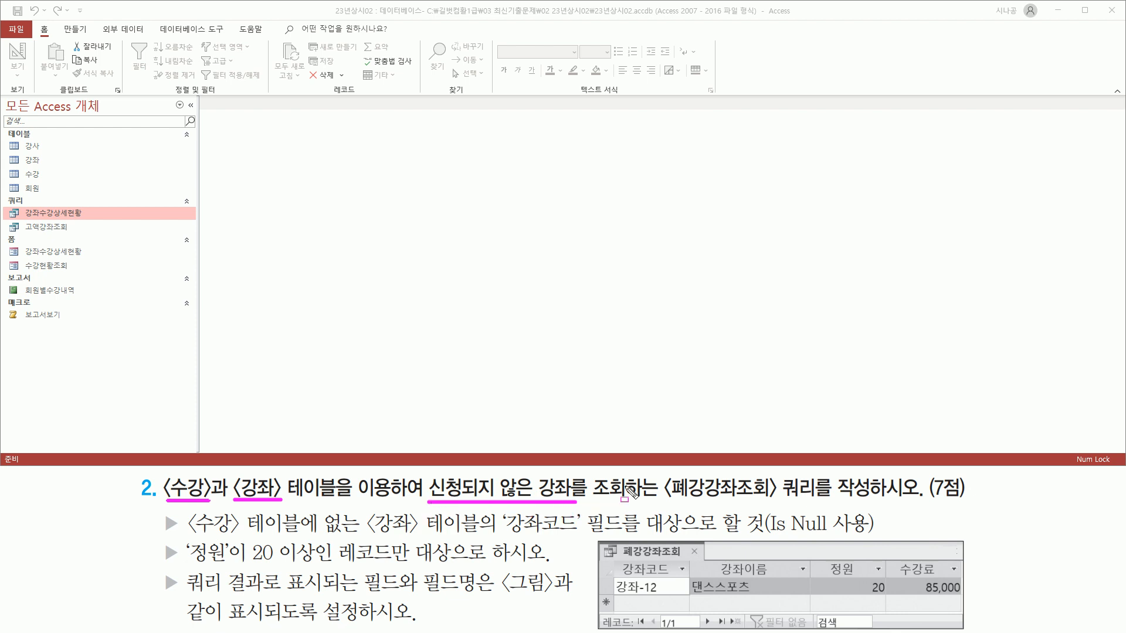
{"action": "left_click_drag", "start_coordinate": [666, 503], "coordinate": [822, 502]}
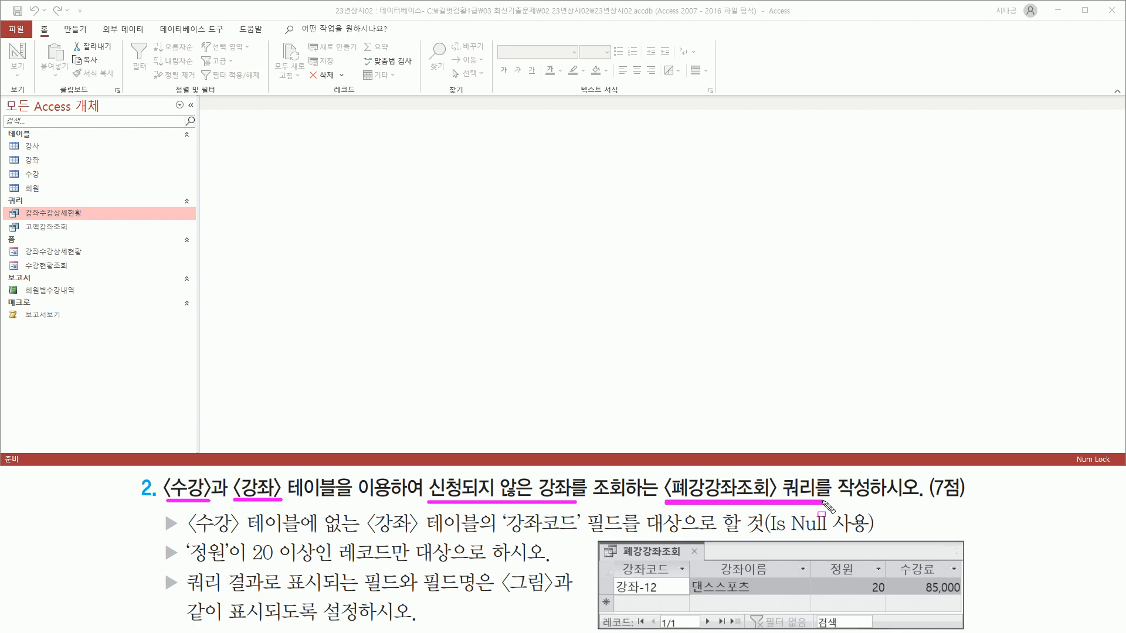
{"action": "key", "text": "Escape"}
{"action": "mouse_move", "coordinate": [233, 475]}
{"action": "left_mouse_down"}
{"action": "mouse_move", "coordinate": [245, 500]}
{"action": "mouse_move", "coordinate": [283, 502]}
{"action": "left_mouse_up"}
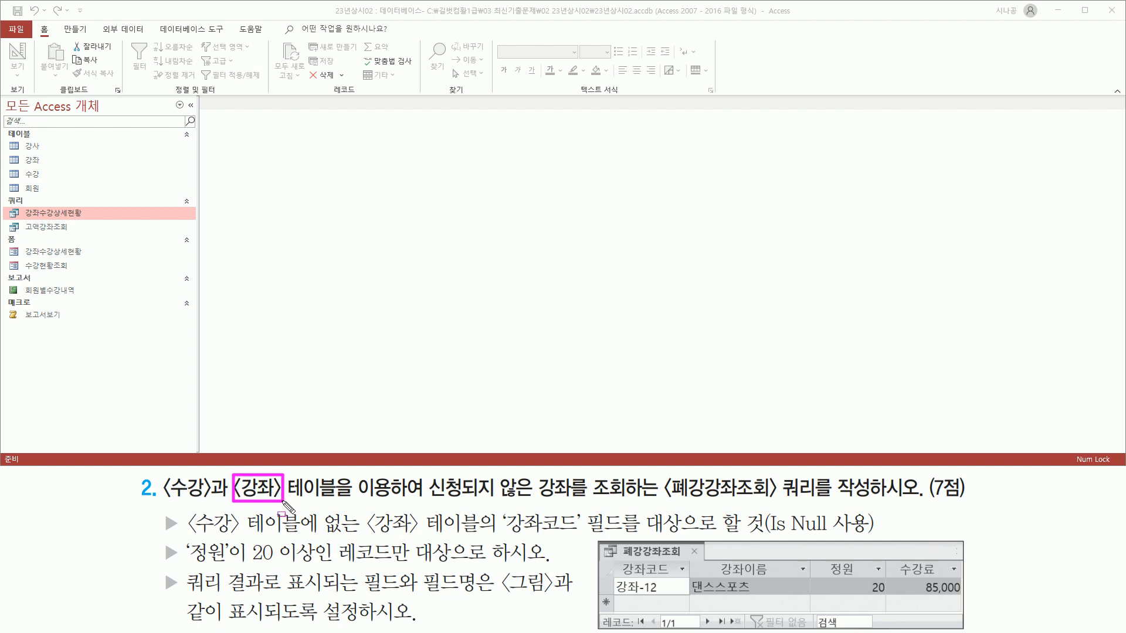
{"action": "left_click_drag", "start_coordinate": [165, 500], "coordinate": [209, 501]}
{"action": "left_click_drag", "start_coordinate": [423, 502], "coordinate": [577, 511]}
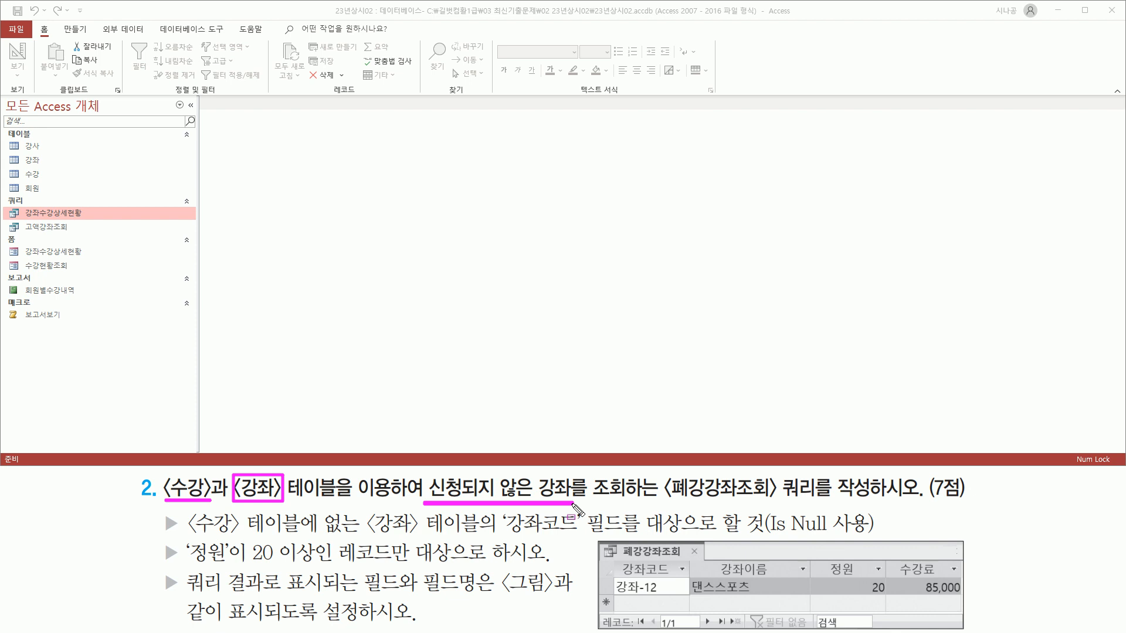
{"action": "left_click_drag", "start_coordinate": [191, 534], "coordinate": [693, 535]}
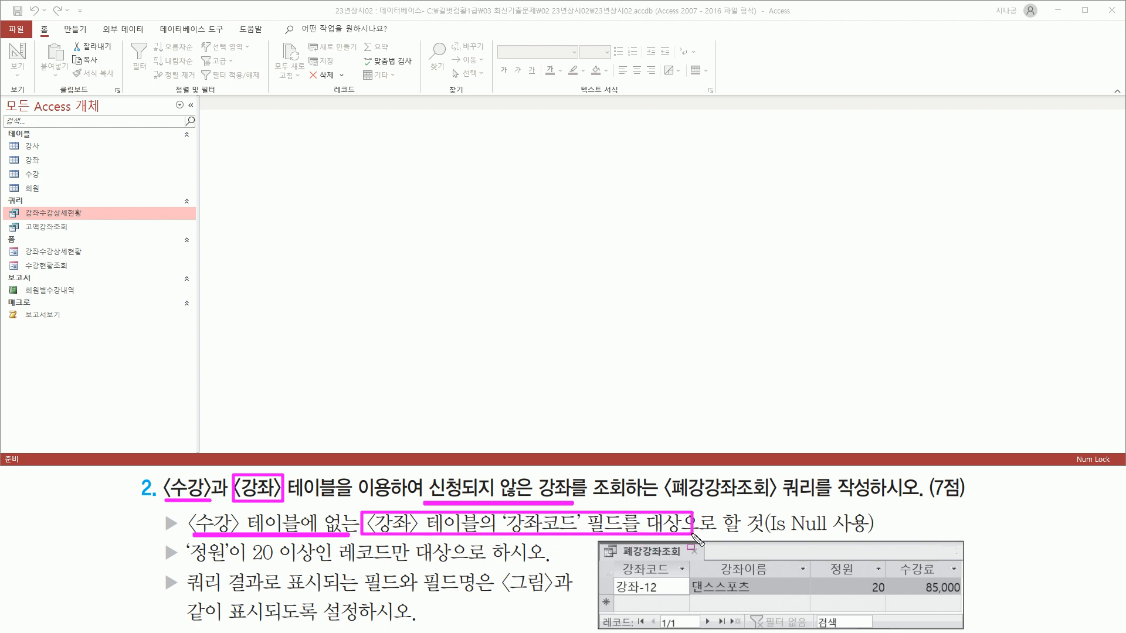
{"action": "left_click_drag", "start_coordinate": [769, 535], "coordinate": [870, 535]}
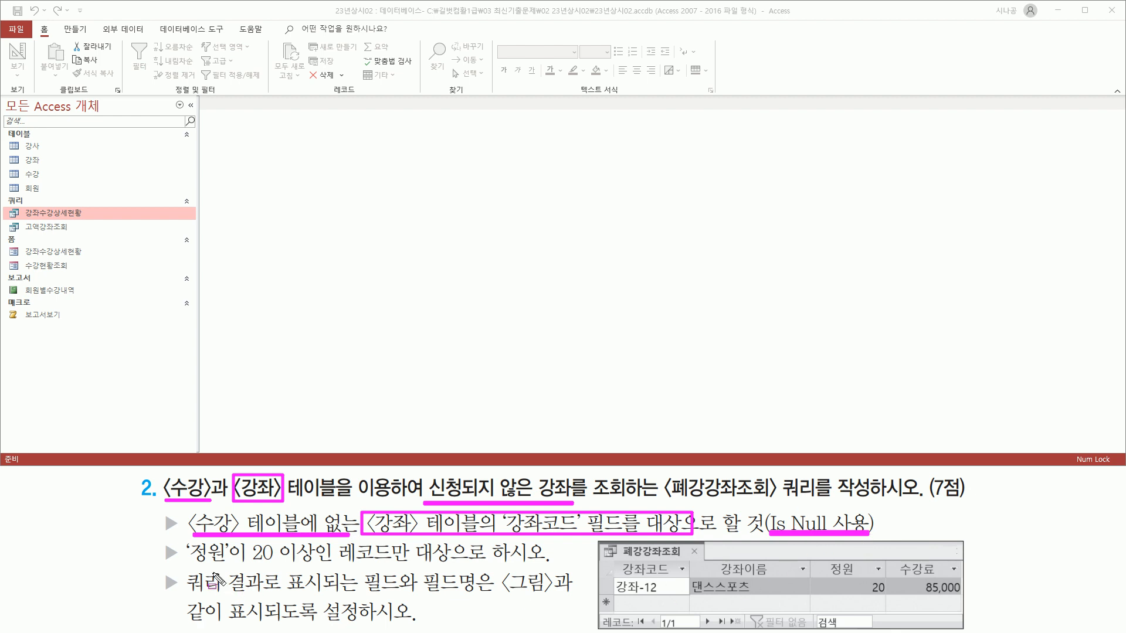
{"action": "left_click_drag", "start_coordinate": [188, 565], "coordinate": [457, 566]}
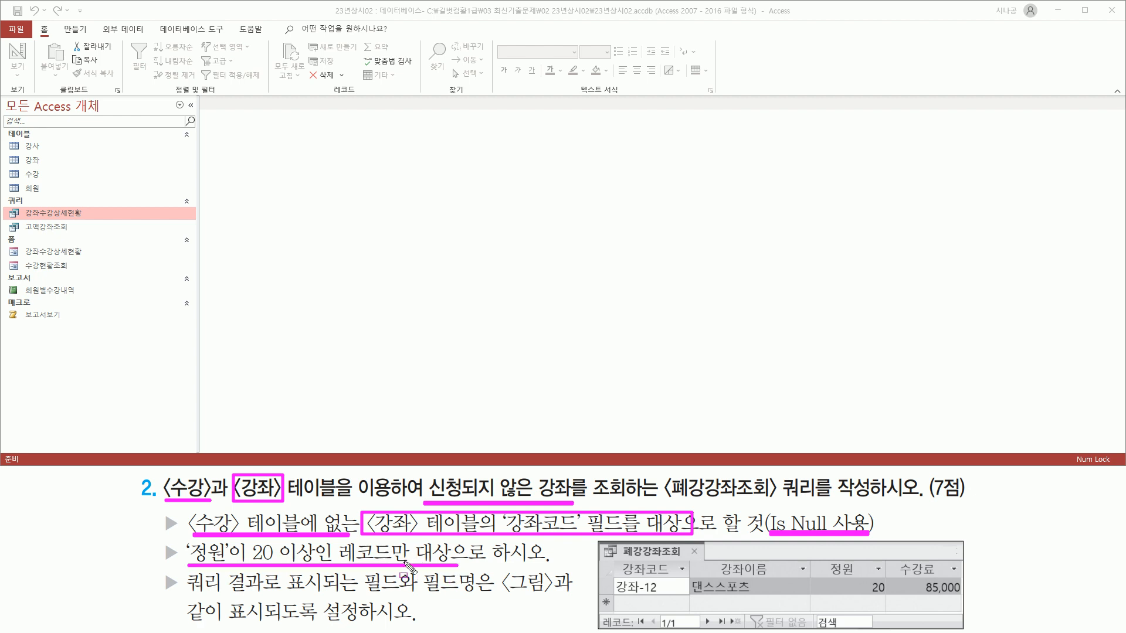
{"action": "key", "text": "Escape"}
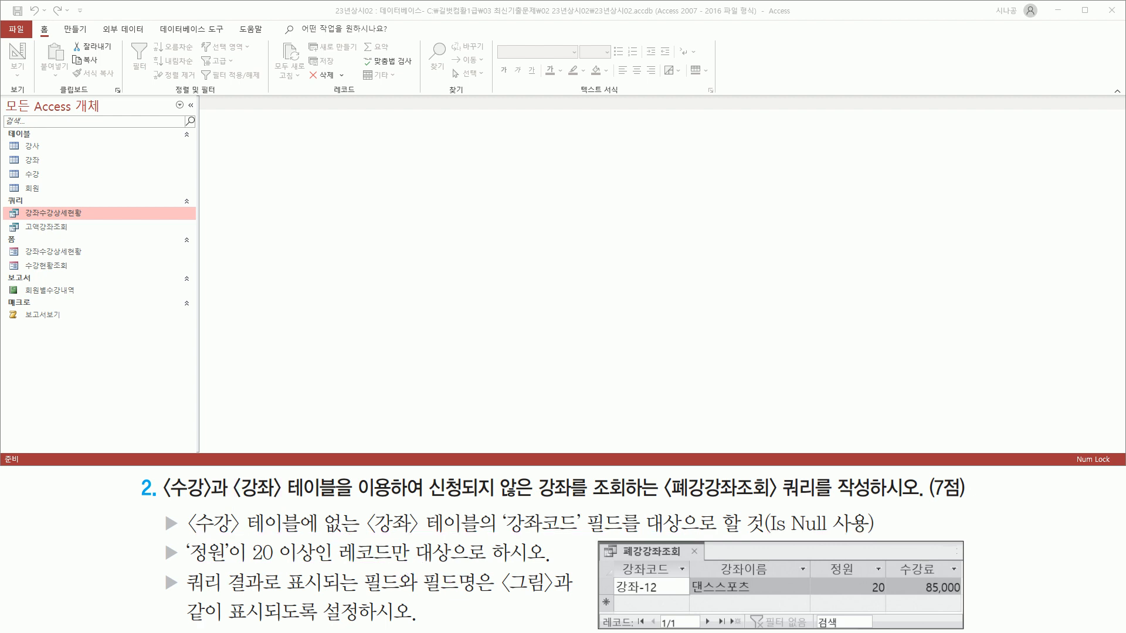
{"action": "left_click_drag", "start_coordinate": [165, 498], "coordinate": [282, 500]}
{"action": "mouse_move", "coordinate": [502, 539]}
{"action": "left_mouse_down"}
{"action": "mouse_move", "coordinate": [583, 536]}
{"action": "mouse_move", "coordinate": [593, 516]}
{"action": "mouse_move", "coordinate": [625, 516]}
{"action": "left_mouse_up"}
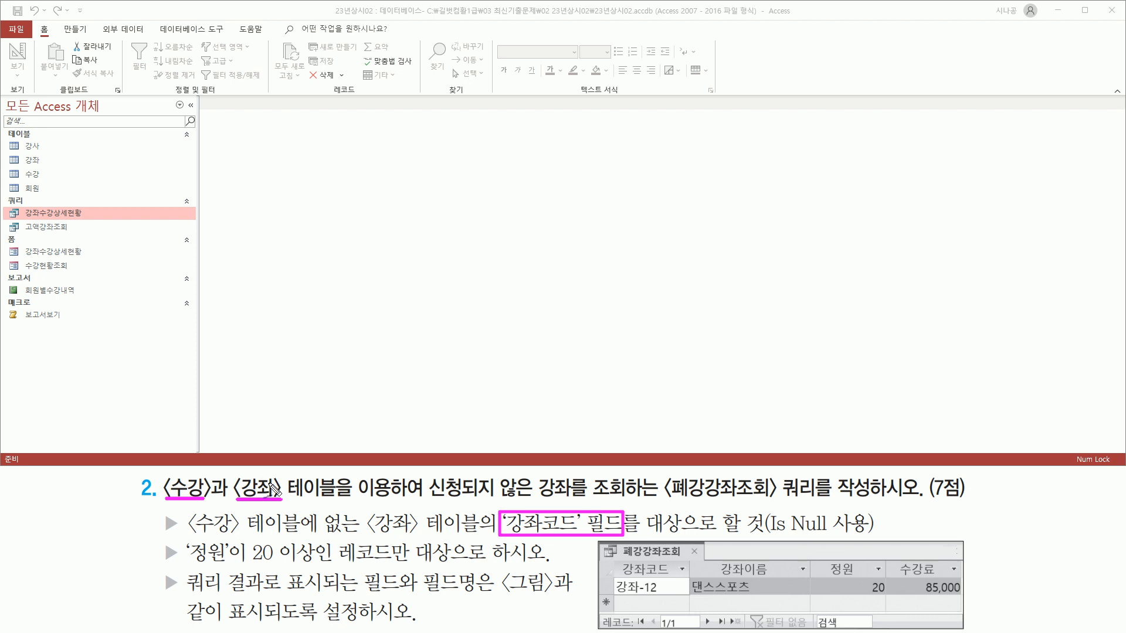
{"action": "left_click_drag", "start_coordinate": [278, 490], "coordinate": [295, 485]}
{"action": "left_click_drag", "start_coordinate": [202, 489], "coordinate": [220, 483]}
{"action": "left_click_drag", "start_coordinate": [351, 392], "coordinate": [360, 390]}
{"action": "key", "text": "Escape"}
Launch the Find Unmatched Query Wizard from the Query Wizard on the Create ribbon.
{"action": "left_click", "coordinate": [87, 35]}
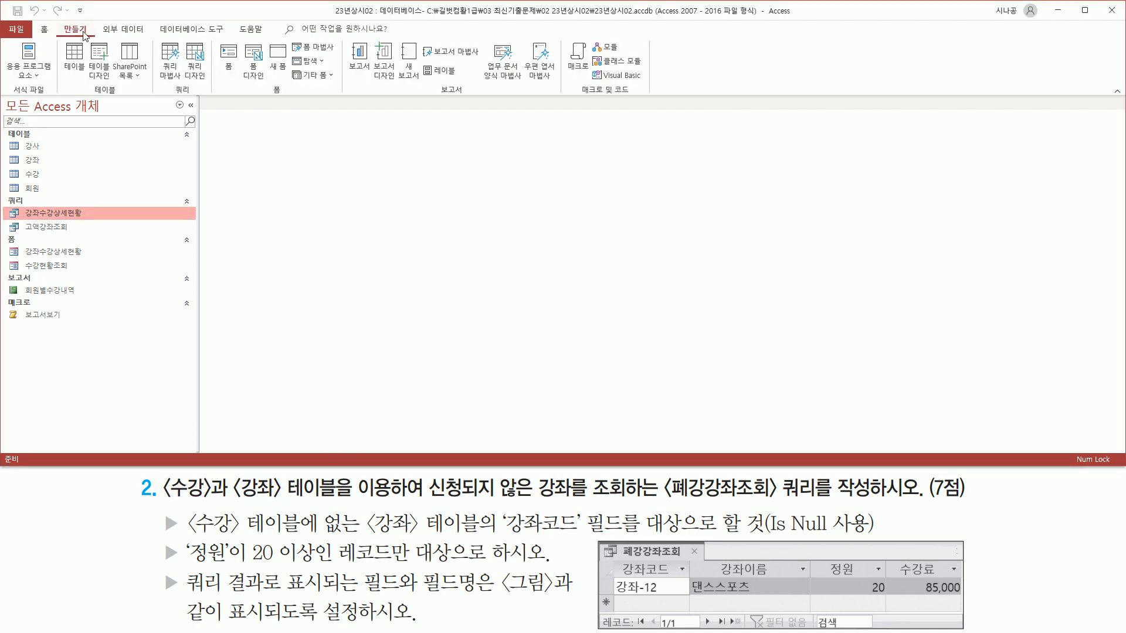
{"action": "left_click_drag", "start_coordinate": [54, 22], "coordinate": [93, 37]}
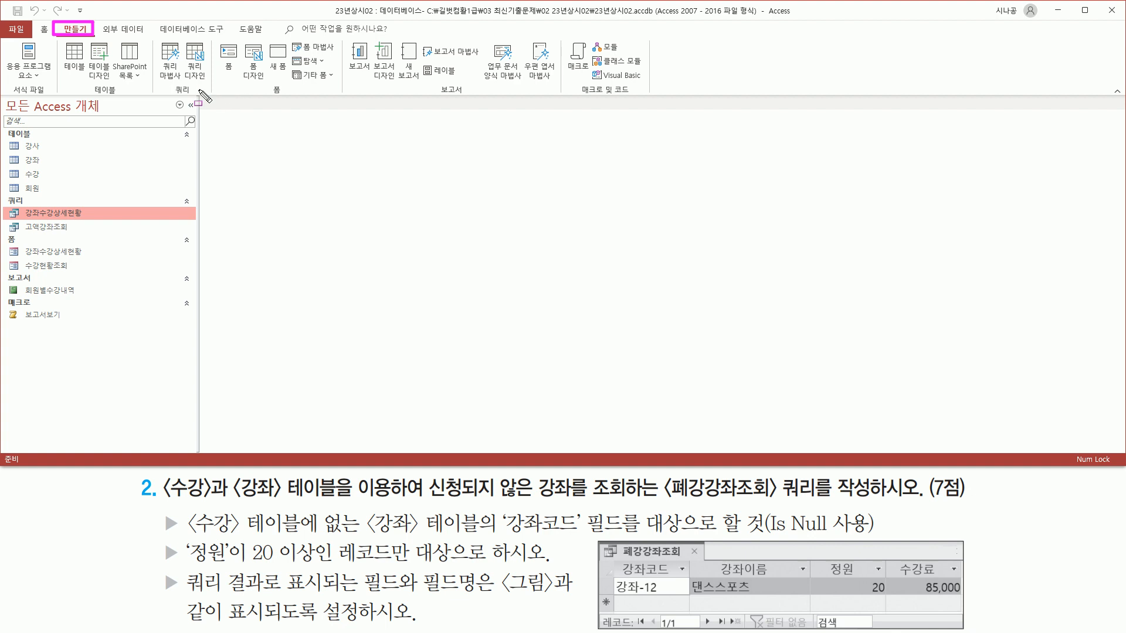
{"action": "left_click_drag", "start_coordinate": [170, 82], "coordinate": [199, 103]}
{"action": "left_click_drag", "start_coordinate": [156, 41], "coordinate": [182, 79]}
{"action": "key", "text": "Escape"}
{"action": "left_click", "coordinate": [169, 57]}
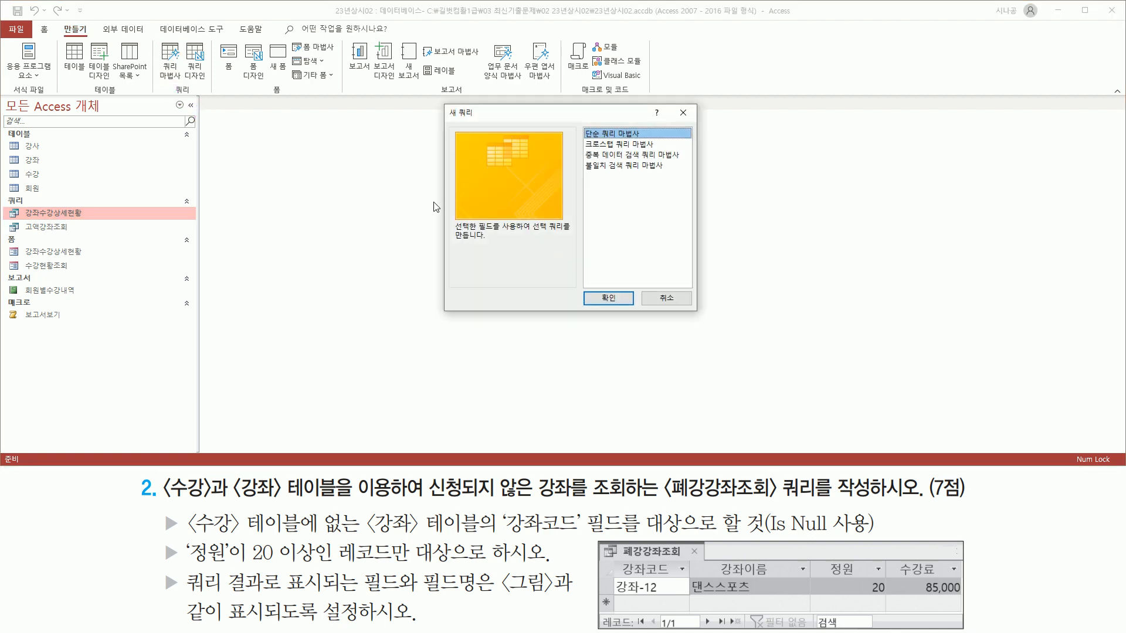
{"action": "left_click_drag", "start_coordinate": [443, 105], "coordinate": [696, 313]}
{"action": "mouse_move", "coordinate": [582, 123]}
{"action": "left_mouse_down"}
{"action": "mouse_move", "coordinate": [613, 170]}
{"action": "mouse_move", "coordinate": [687, 180]}
{"action": "left_mouse_up"}
{"action": "key", "text": "Escape"}
{"action": "left_click", "coordinate": [615, 170]}
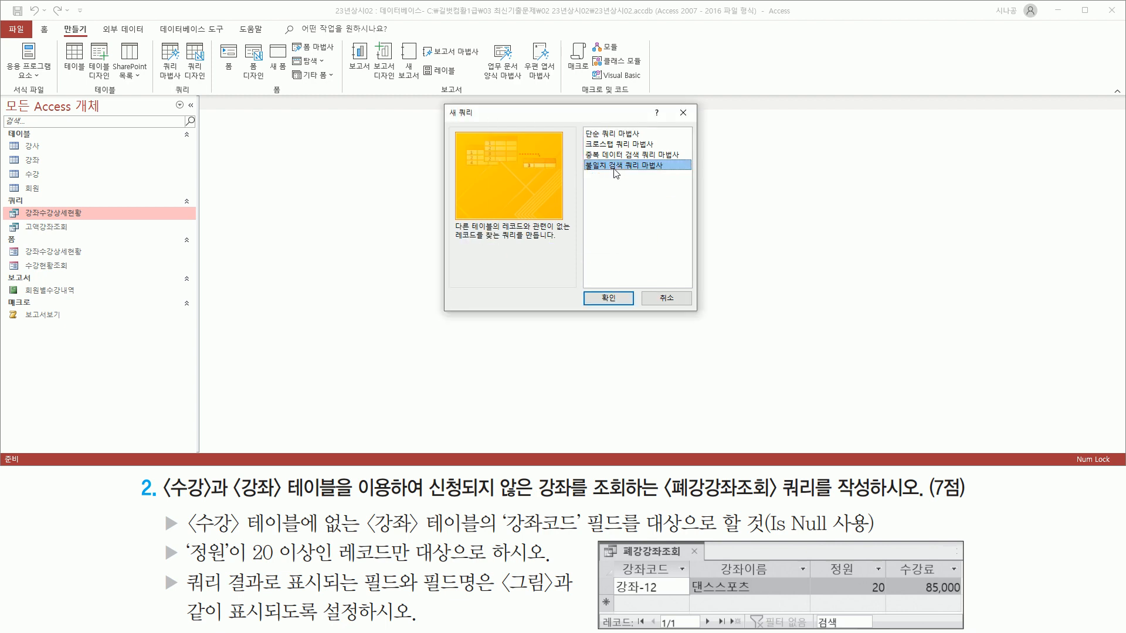
{"action": "left_click_drag", "start_coordinate": [578, 158], "coordinate": [675, 174]}
{"action": "left_click", "coordinate": [616, 299]}
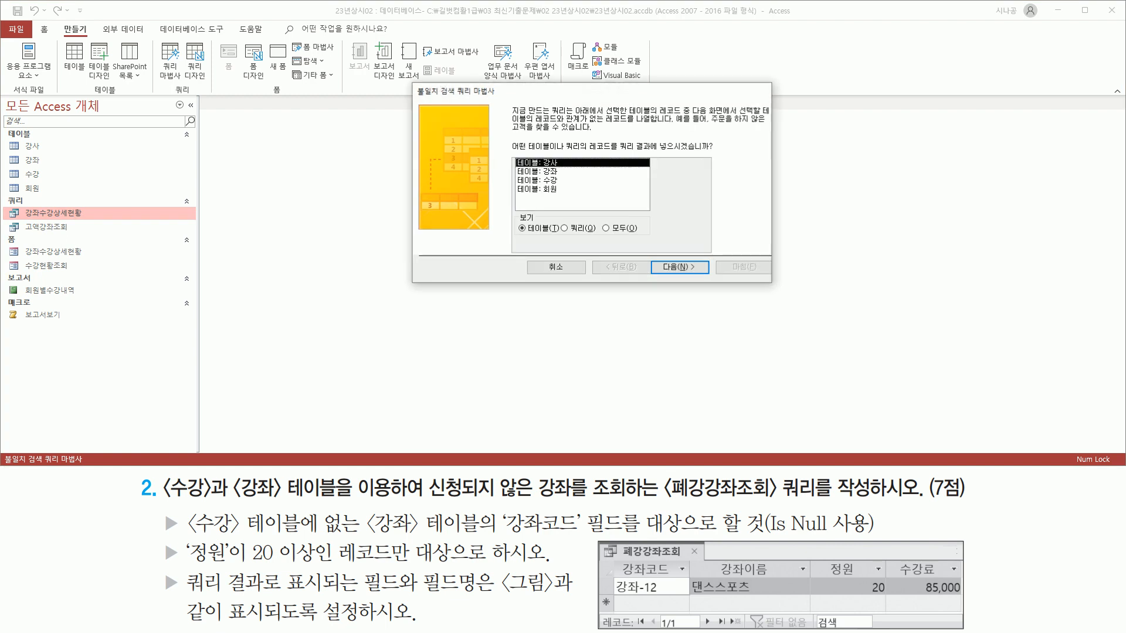
Select Table: 강좌 as the source of the records to list.
{"action": "key", "text": "ctrl+2"}
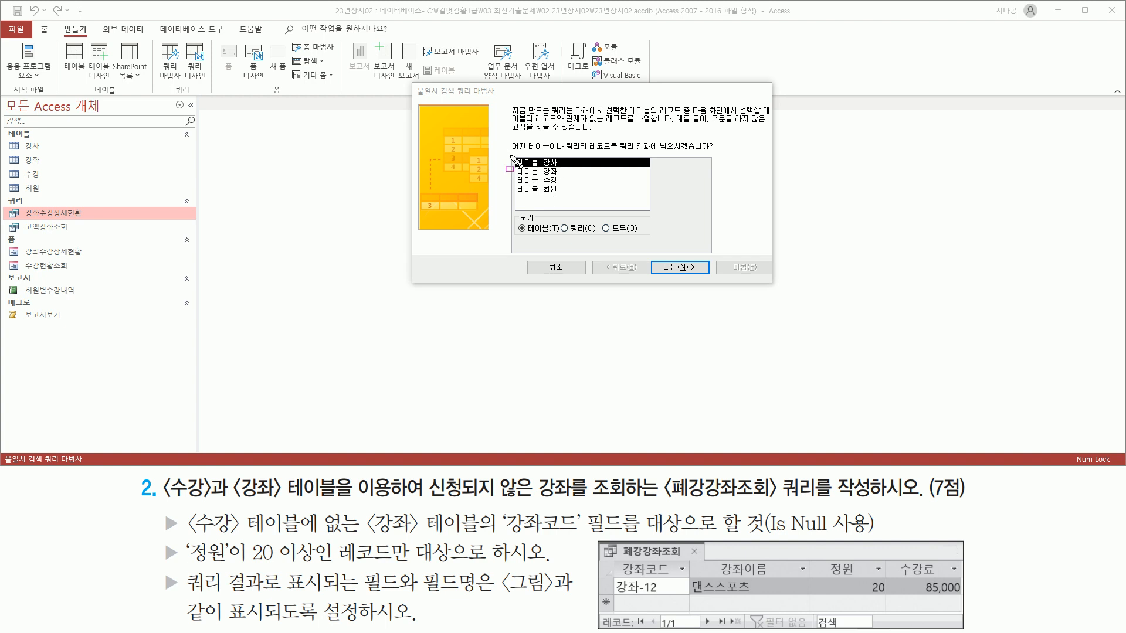
{"action": "left_click_drag", "start_coordinate": [506, 152], "coordinate": [709, 155]}
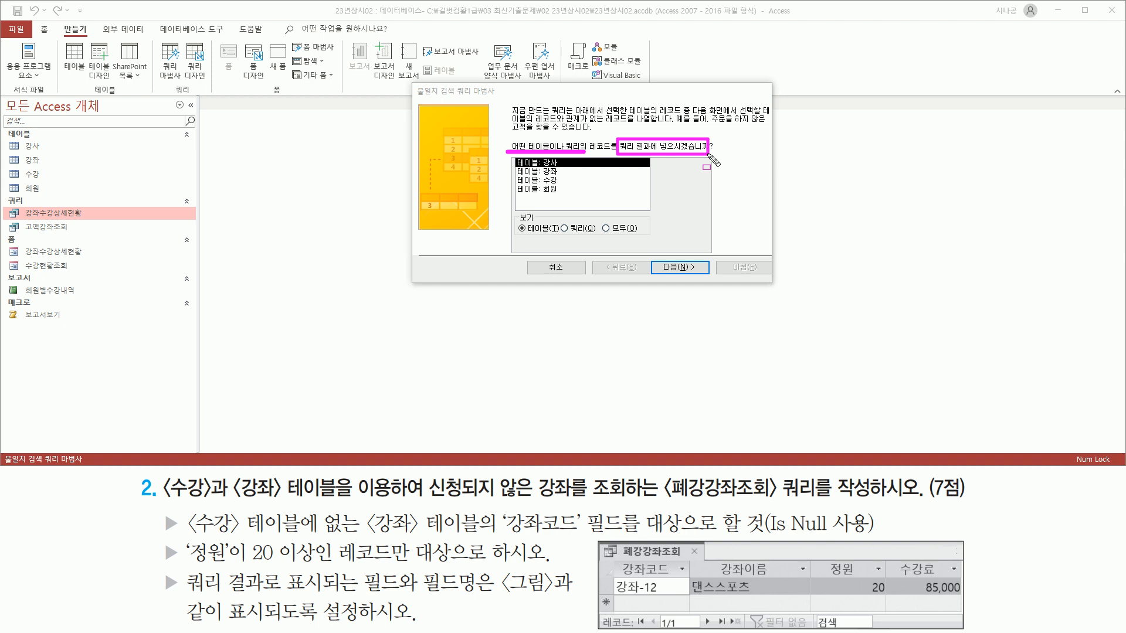
{"action": "key", "text": "Escape"}
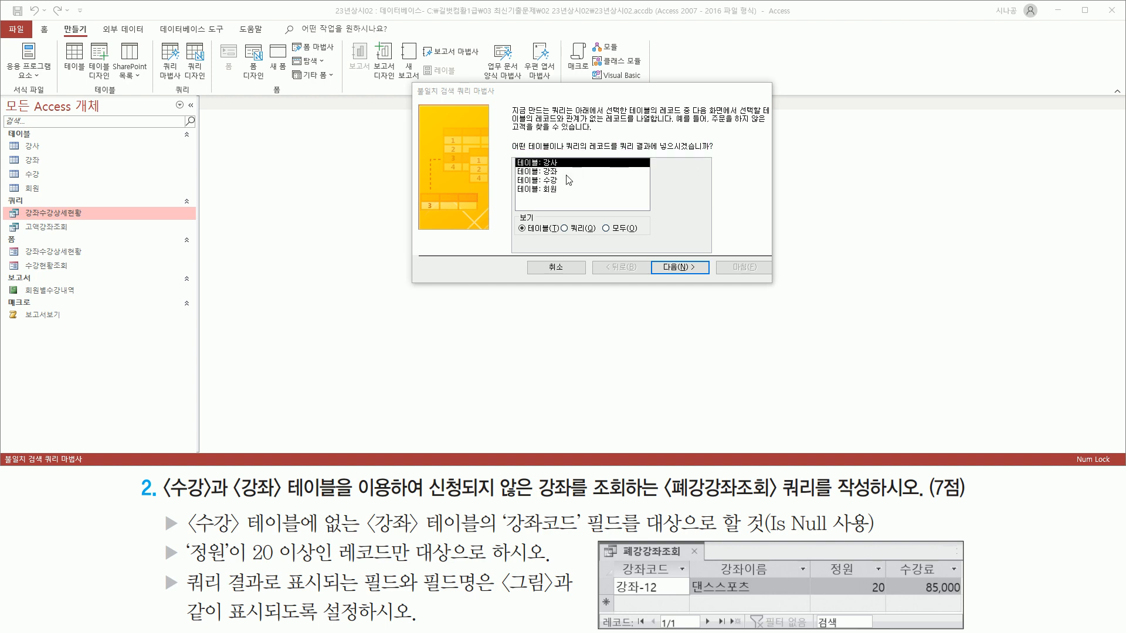
{"action": "left_click", "coordinate": [565, 172]}
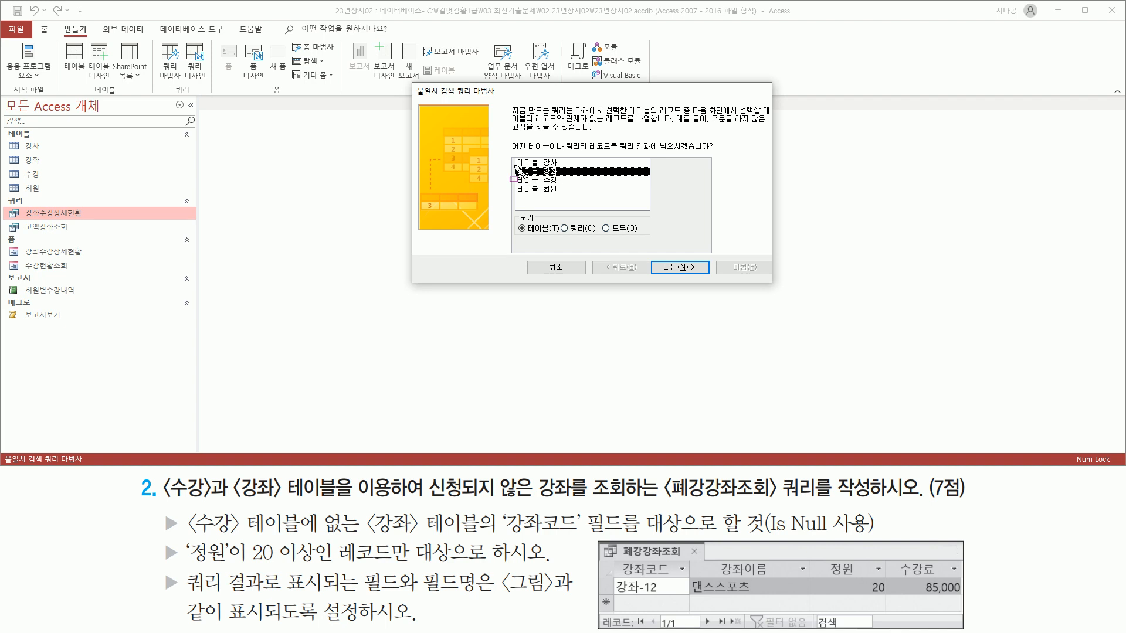
{"action": "left_click_drag", "start_coordinate": [514, 163], "coordinate": [571, 183]}
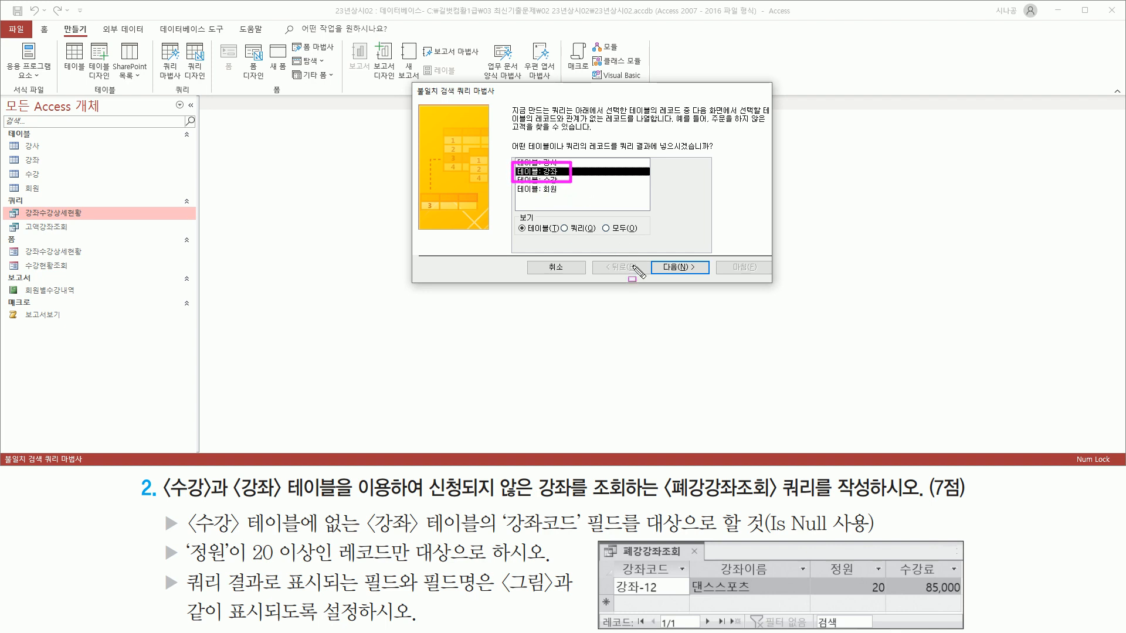
{"action": "left_click", "coordinate": [681, 269]}
{"action": "left_click", "coordinate": [684, 271]}
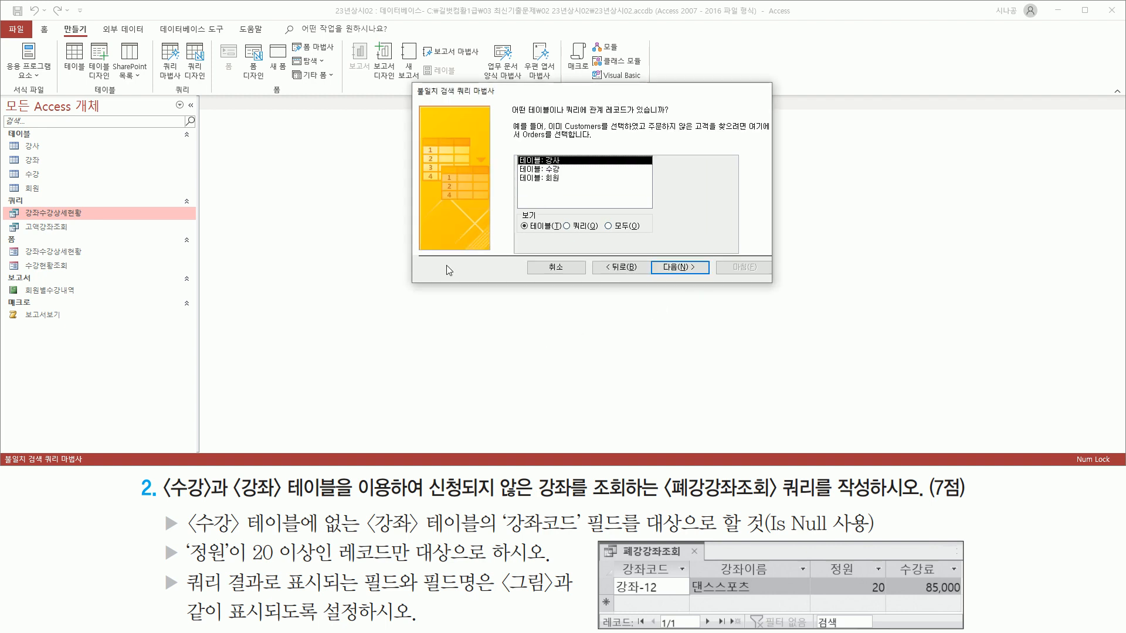
Choose Table: 수강 as the table holding the related records.
{"action": "mouse_move", "coordinate": [508, 116]}
{"action": "left_mouse_down"}
{"action": "mouse_move", "coordinate": [586, 115]}
{"action": "mouse_move", "coordinate": [588, 106]}
{"action": "mouse_move", "coordinate": [673, 117]}
{"action": "mouse_move", "coordinate": [588, 99]}
{"action": "left_mouse_up"}
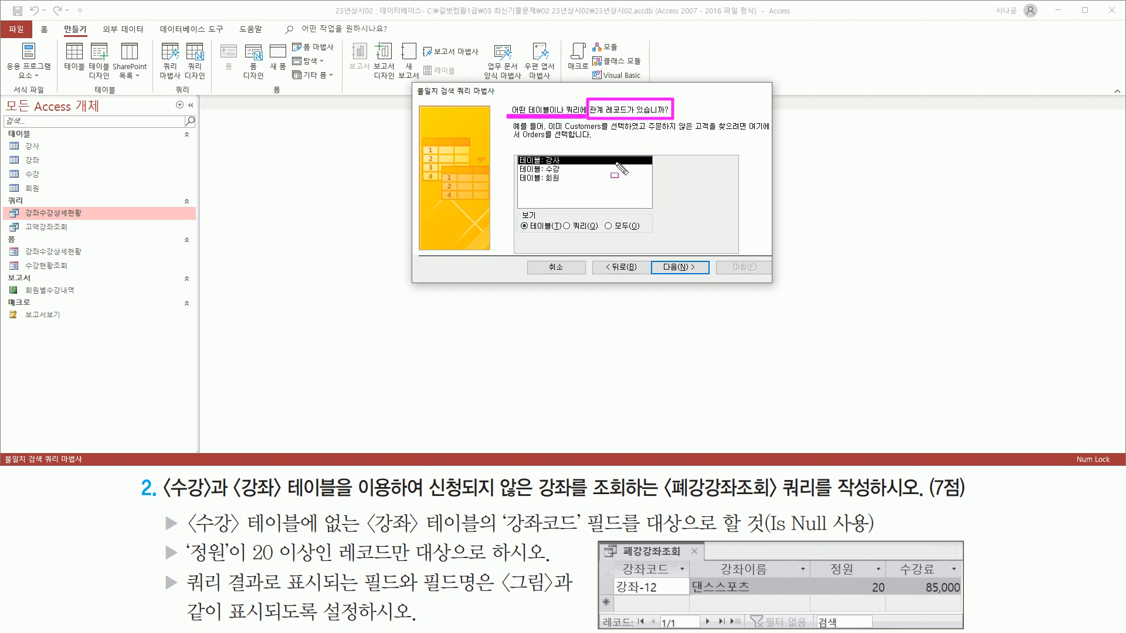
{"action": "left_click_drag", "start_coordinate": [233, 497], "coordinate": [284, 497]}
{"action": "left_click_drag", "start_coordinate": [167, 497], "coordinate": [204, 498]}
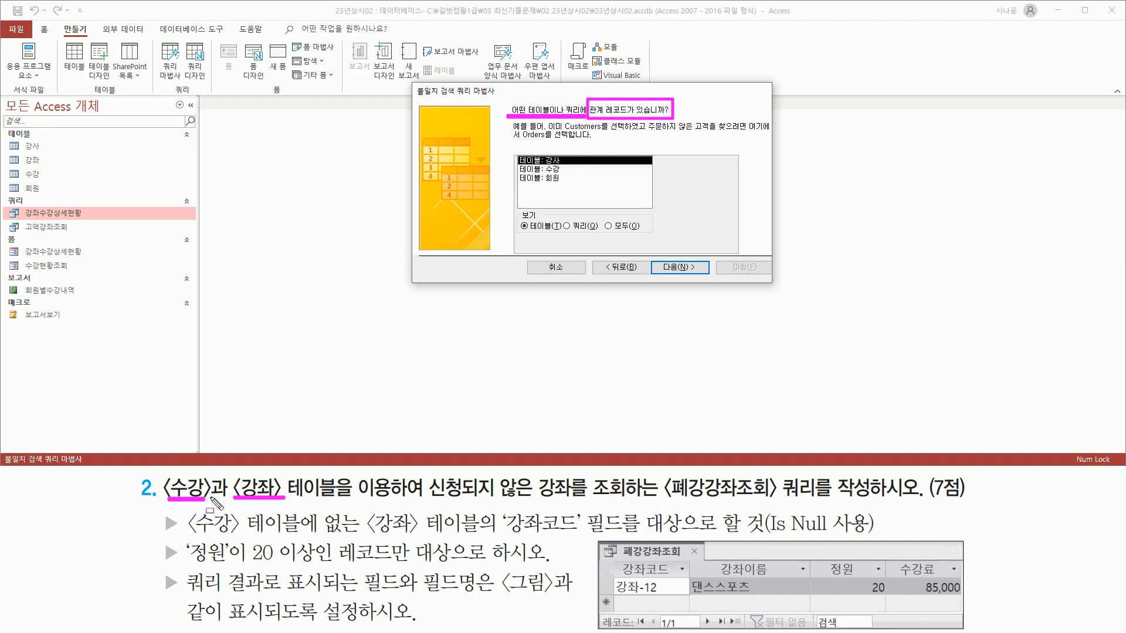
{"action": "left_click", "coordinate": [578, 170]}
{"action": "left_click_drag", "start_coordinate": [518, 164], "coordinate": [571, 174]}
{"action": "left_click_drag", "start_coordinate": [661, 258], "coordinate": [655, 264]}
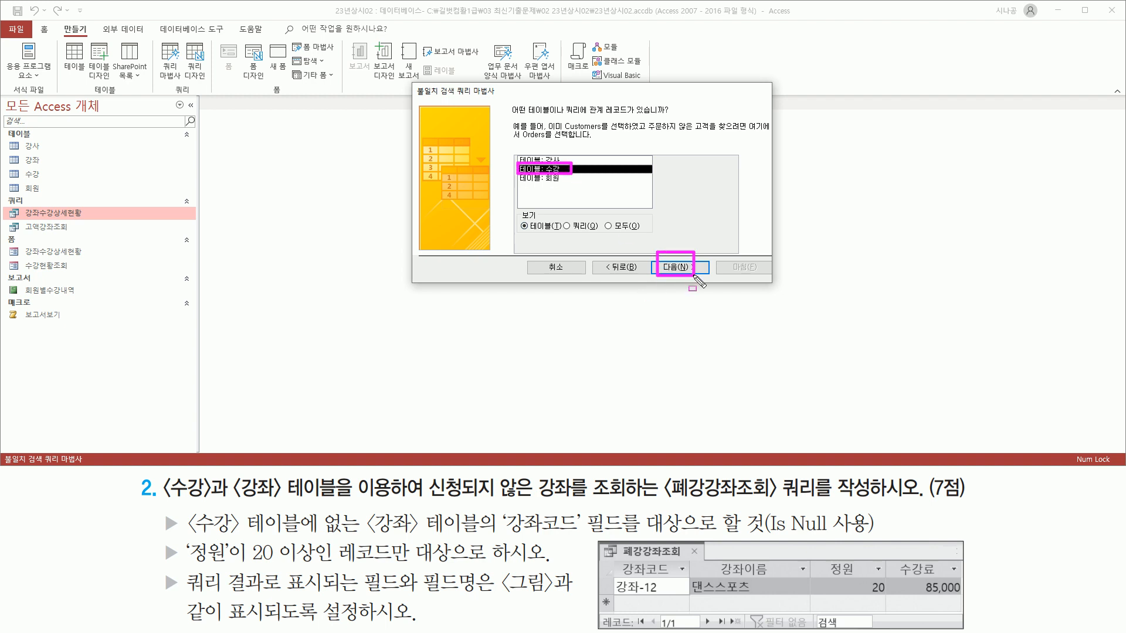
Accept 강좌코드 <=> 강좌코드 as the matching field between 강좌 and 수강.
{"action": "left_click", "coordinate": [680, 267]}
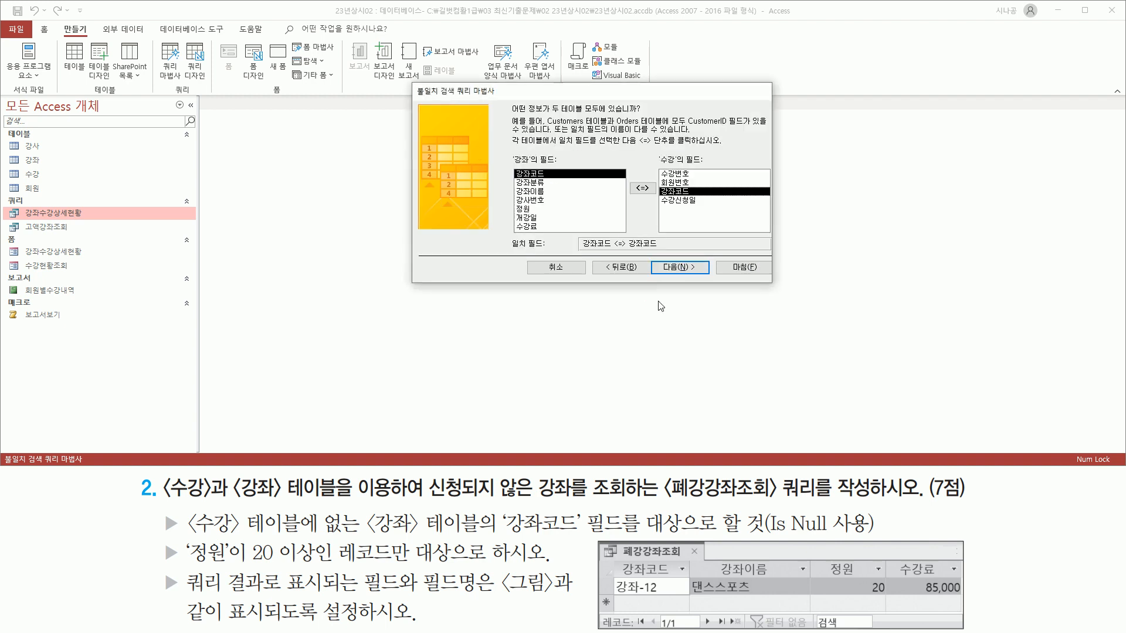
{"action": "mouse_move", "coordinate": [509, 114]}
{"action": "left_mouse_down"}
{"action": "mouse_move", "coordinate": [633, 120]}
{"action": "mouse_move", "coordinate": [657, 117]}
{"action": "mouse_move", "coordinate": [653, 101]}
{"action": "left_mouse_up"}
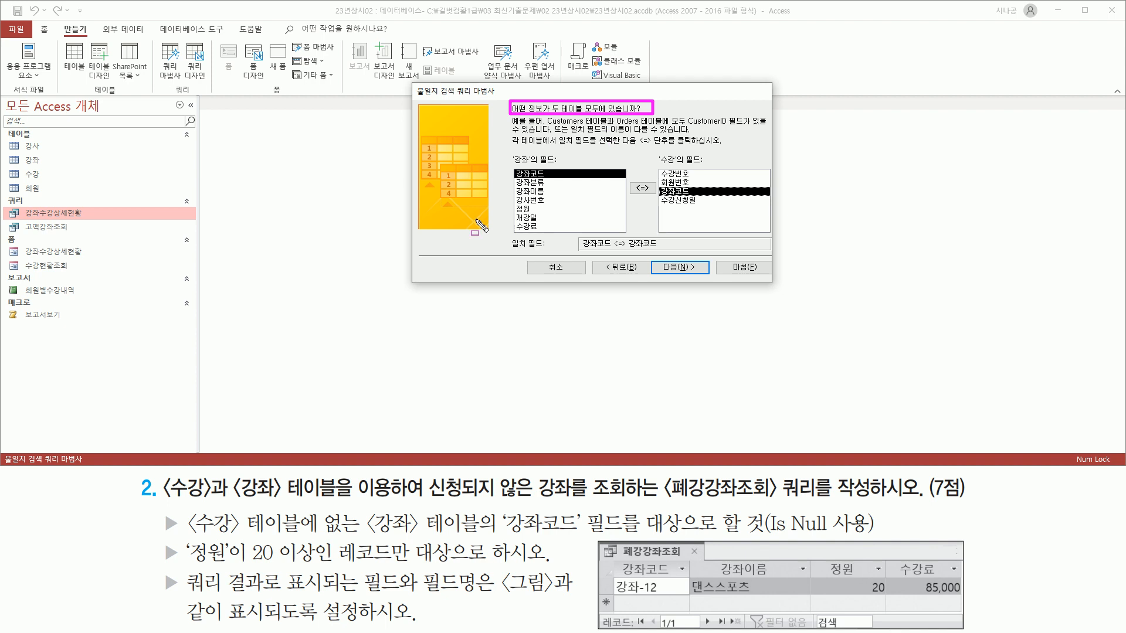
{"action": "mouse_move", "coordinate": [503, 509]}
{"action": "left_mouse_down"}
{"action": "mouse_move", "coordinate": [583, 535]}
{"action": "mouse_move", "coordinate": [629, 535]}
{"action": "left_mouse_up"}
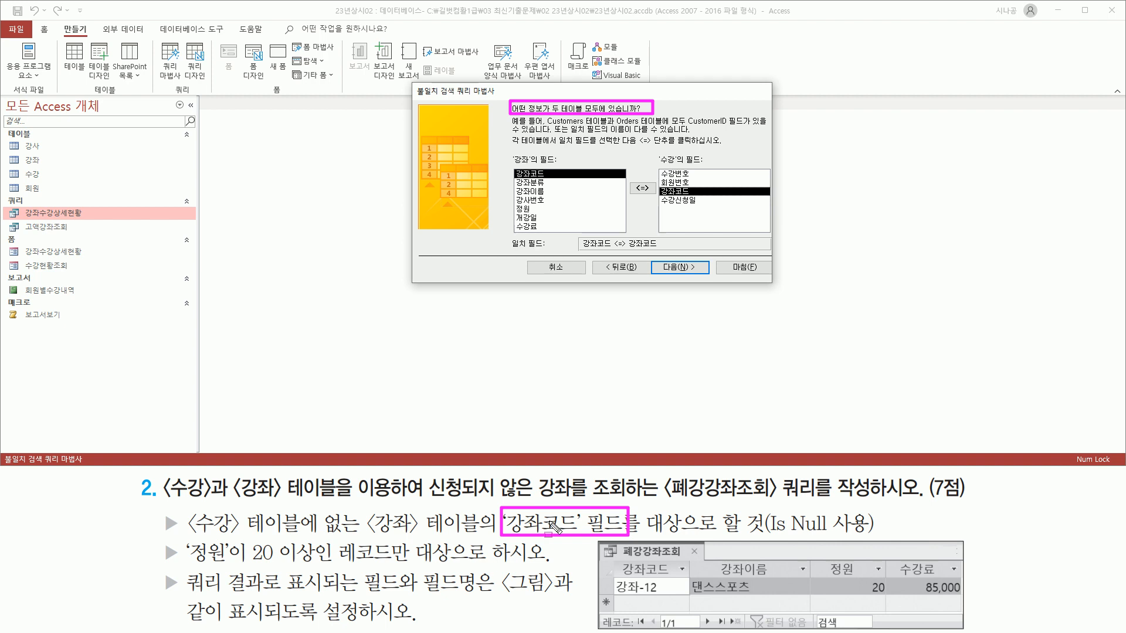
{"action": "left_click_drag", "start_coordinate": [510, 166], "coordinate": [560, 182]}
{"action": "left_click_drag", "start_coordinate": [657, 181], "coordinate": [698, 200]}
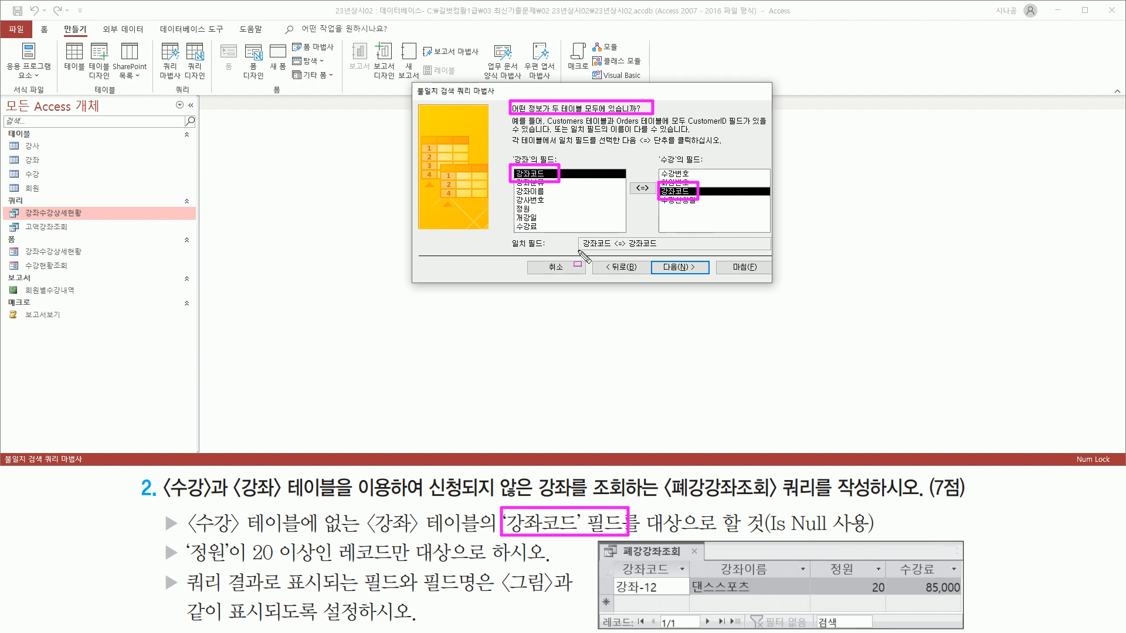
{"action": "mouse_move", "coordinate": [579, 250]}
{"action": "left_mouse_down"}
{"action": "mouse_move", "coordinate": [662, 251]}
{"action": "mouse_move", "coordinate": [667, 236]}
{"action": "left_mouse_up"}
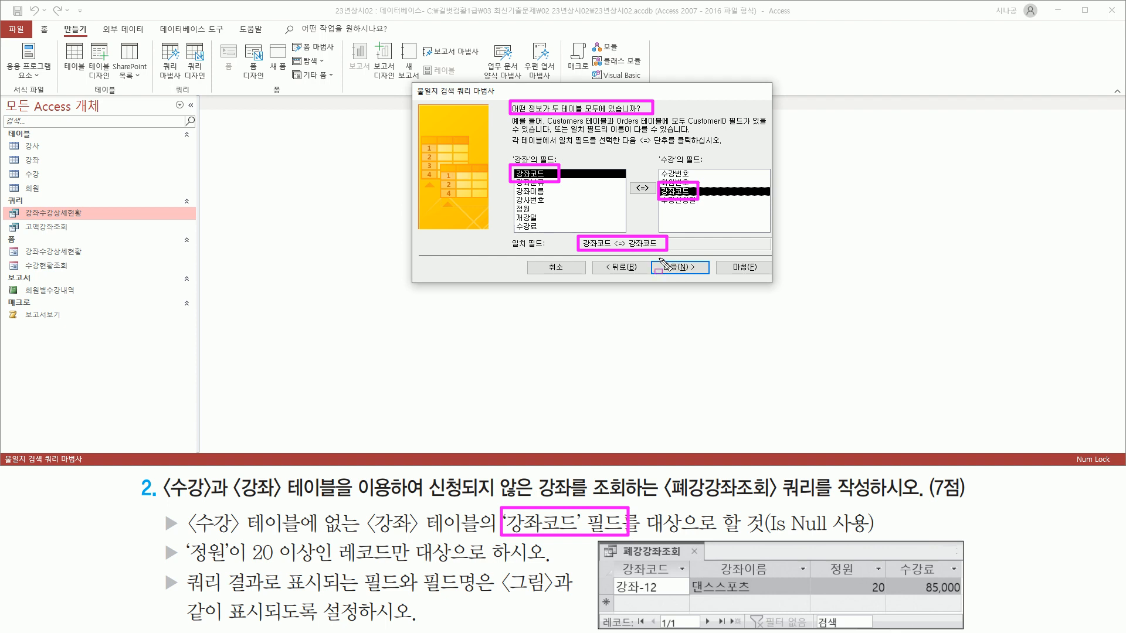
{"action": "key", "text": "Escape"}
{"action": "left_click", "coordinate": [691, 273]}
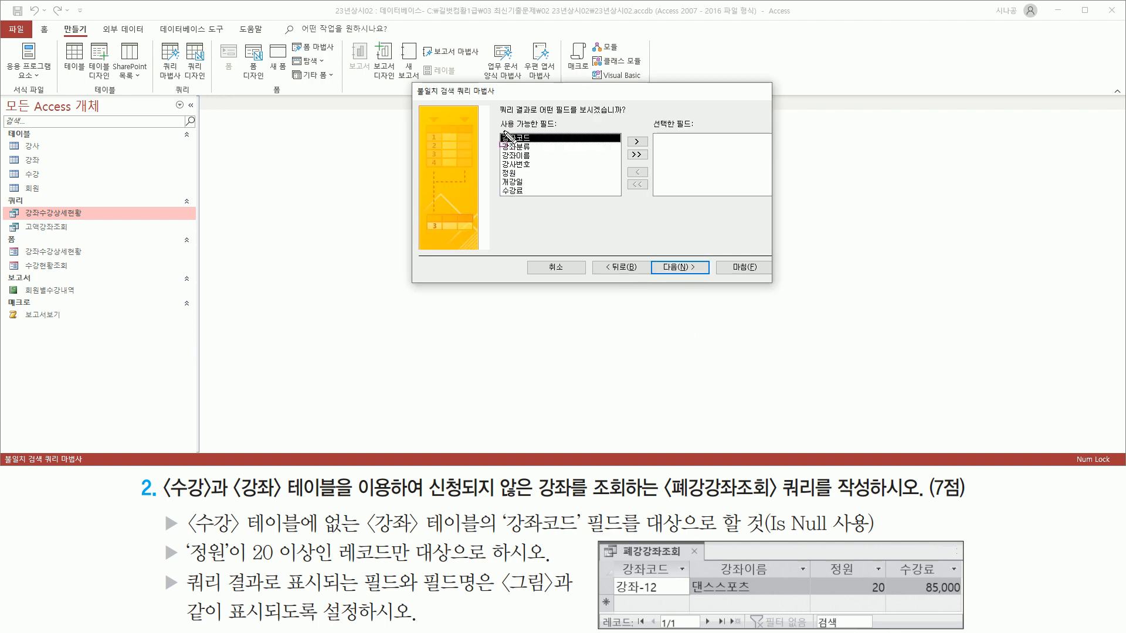
Move 강좌코드, 강좌이름, 정원 and 수강료 into the Selected Fields list.
{"action": "left_click_drag", "start_coordinate": [496, 116], "coordinate": [626, 116]}
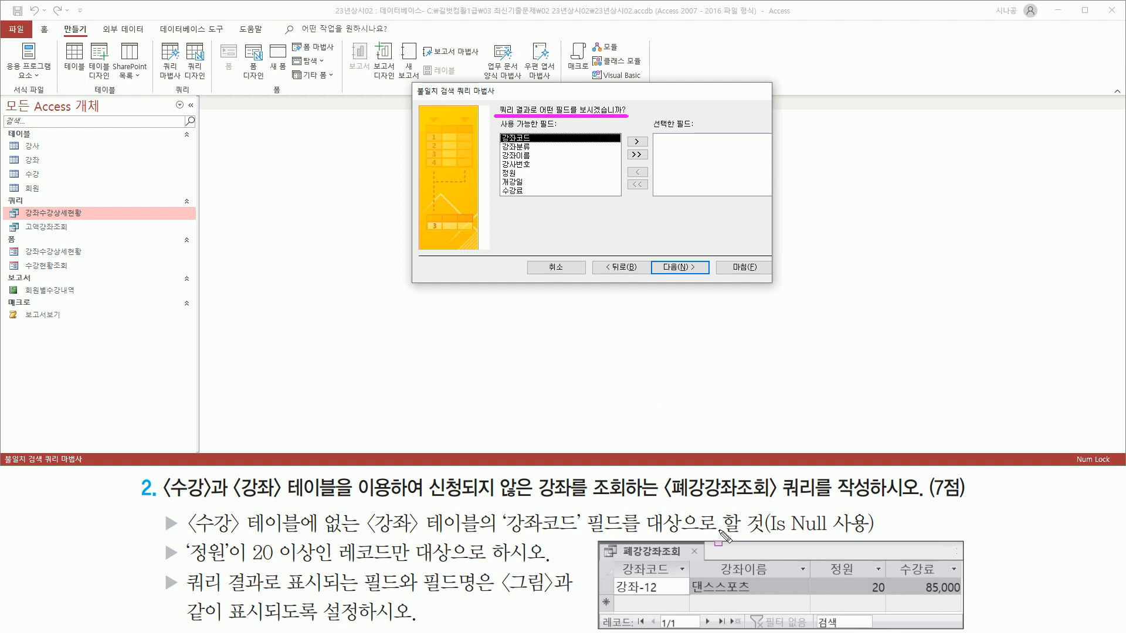
{"action": "mouse_move", "coordinate": [614, 558]}
{"action": "left_mouse_down"}
{"action": "mouse_move", "coordinate": [676, 579]}
{"action": "mouse_move", "coordinate": [950, 580]}
{"action": "left_mouse_up"}
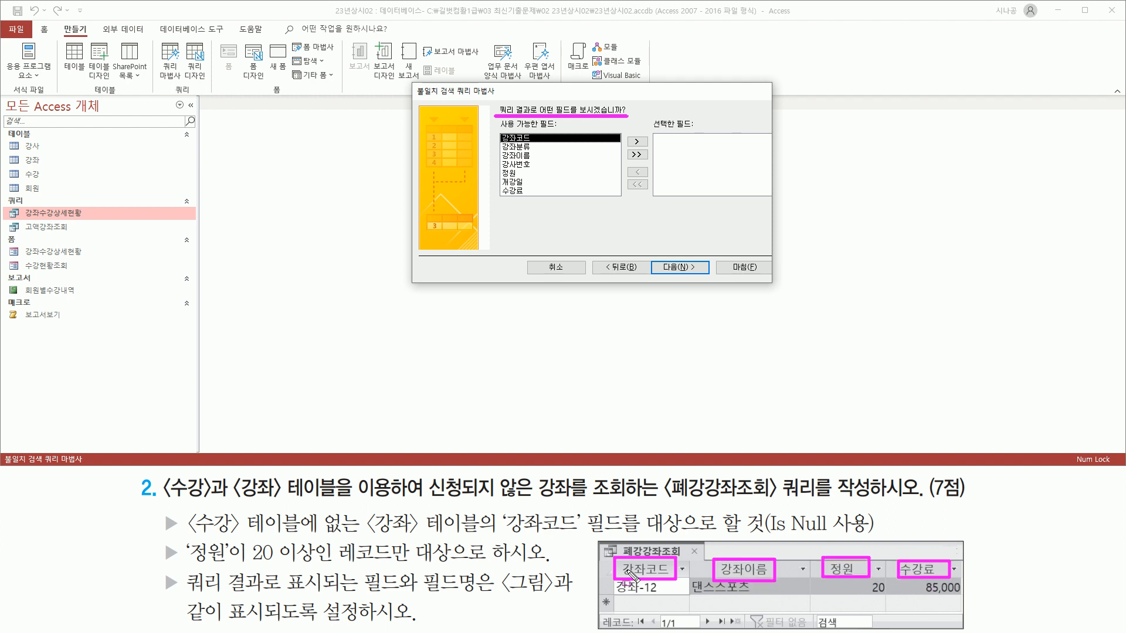
{"action": "key", "text": "Escape"}
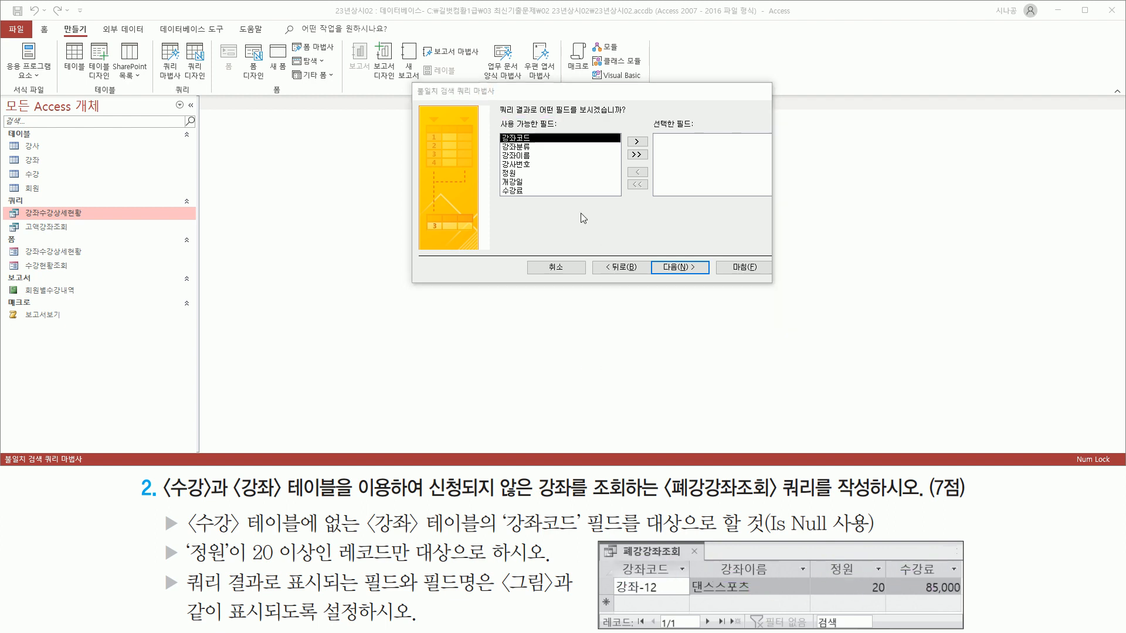
{"action": "double_click", "coordinate": [531, 138]}
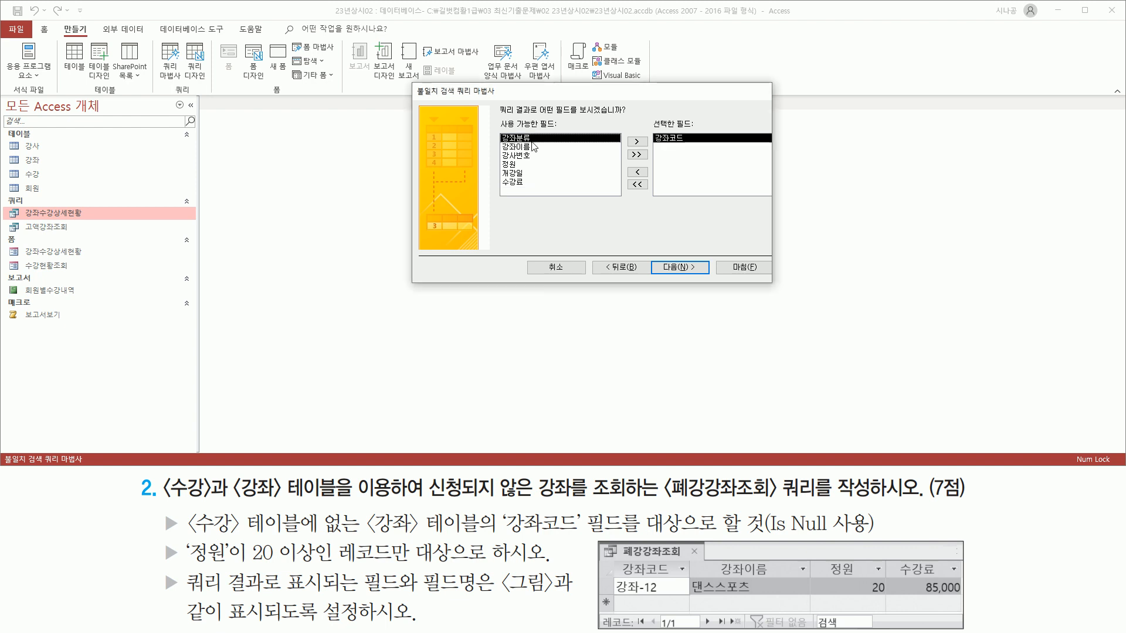
{"action": "double_click", "coordinate": [531, 148]}
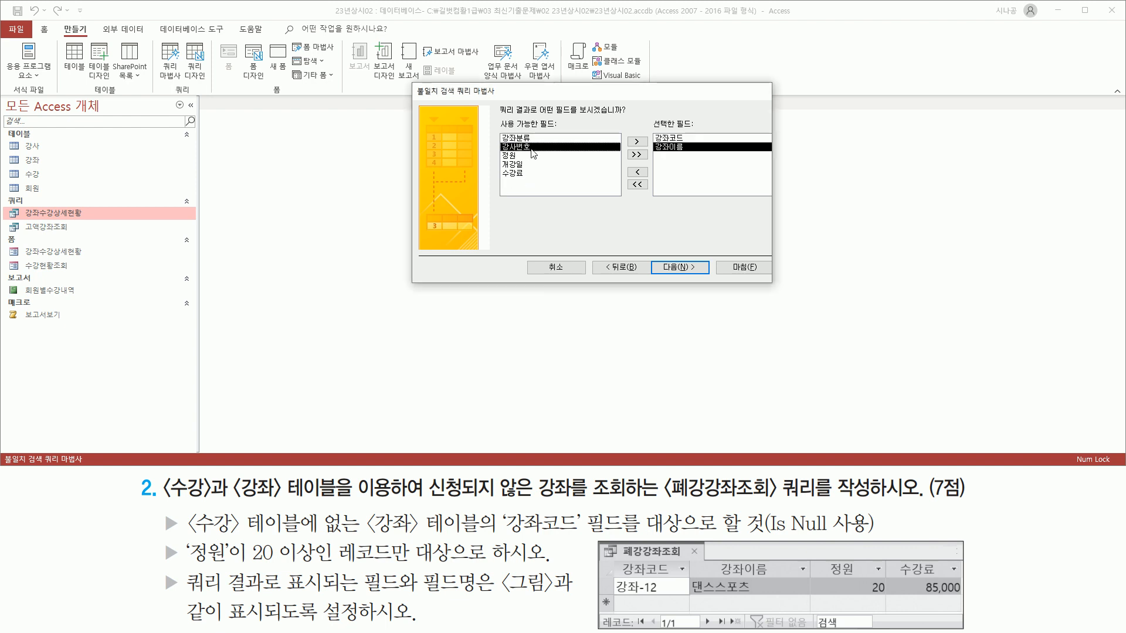
{"action": "left_click", "coordinate": [528, 156]}
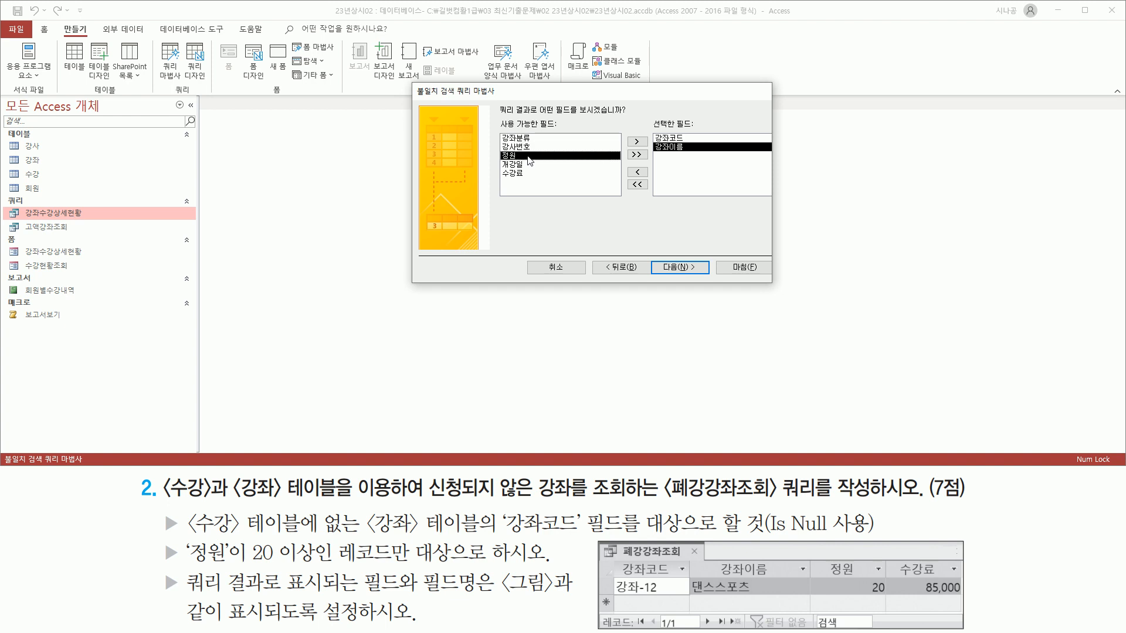
{"action": "double_click", "coordinate": [529, 156]}
{"action": "left_click", "coordinate": [530, 166]}
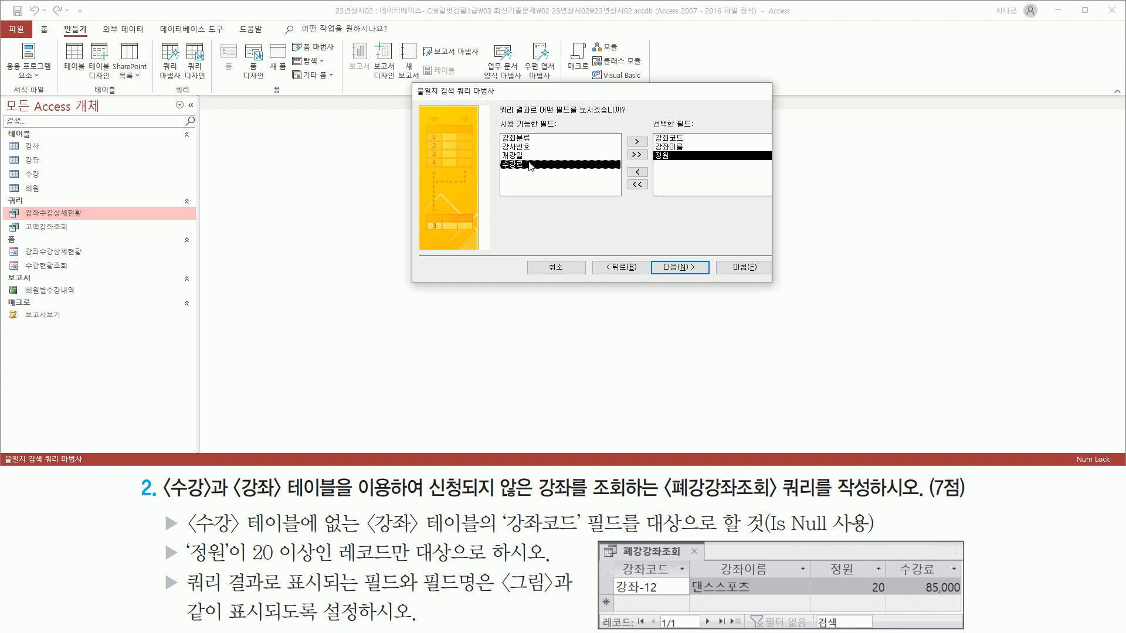
{"action": "double_click", "coordinate": [531, 165]}
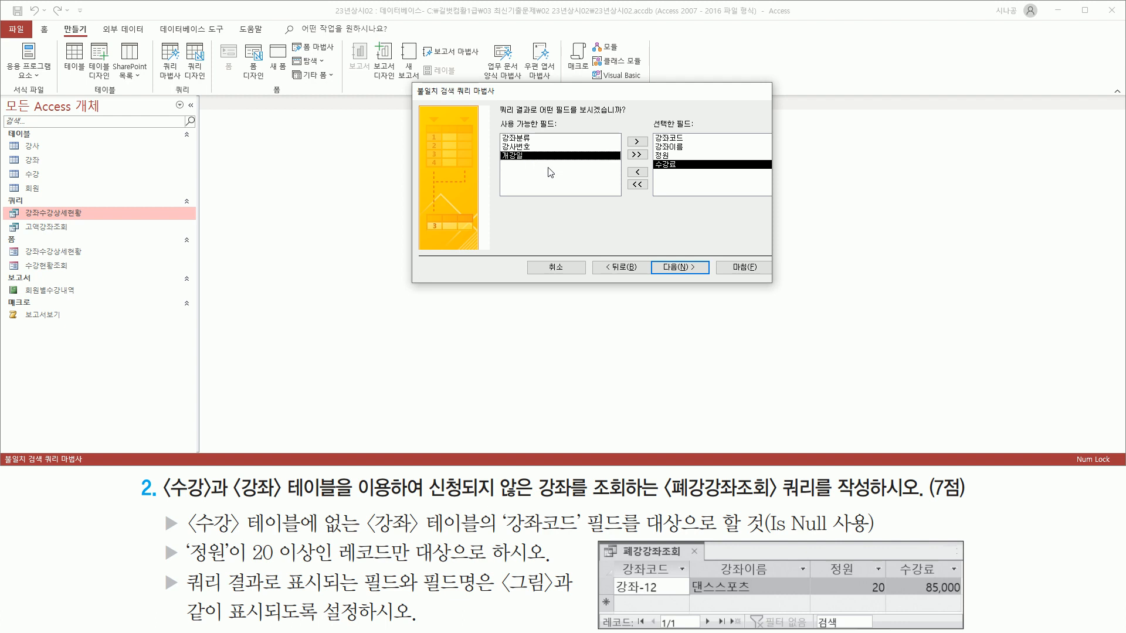
{"action": "left_click_drag", "start_coordinate": [650, 130], "coordinate": [694, 174]}
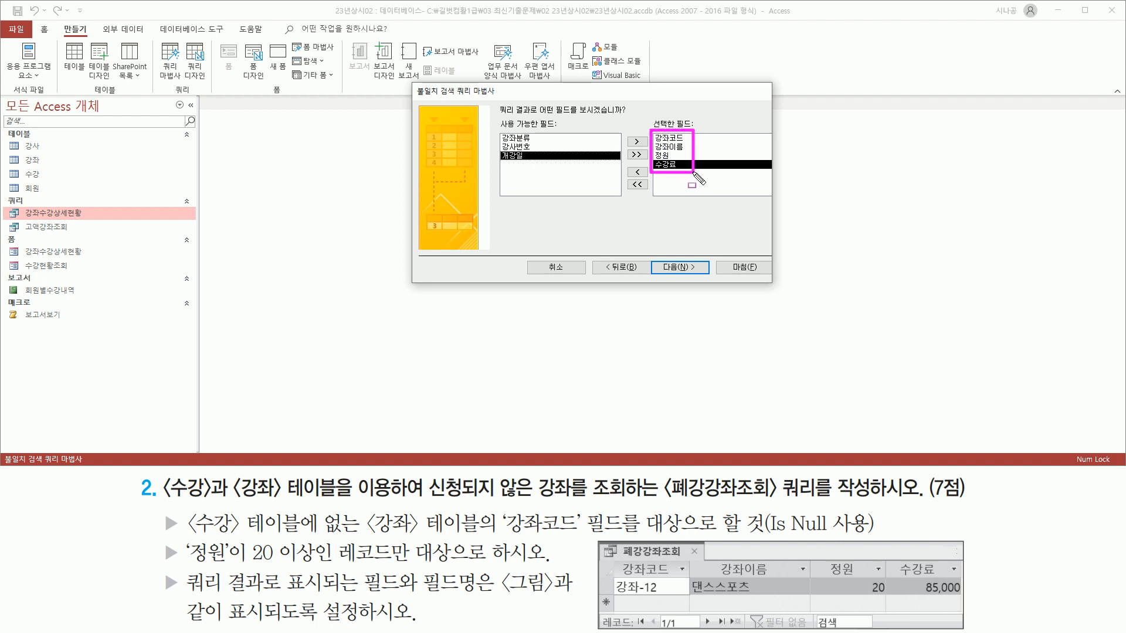
{"action": "left_click_drag", "start_coordinate": [616, 560], "coordinate": [964, 579]}
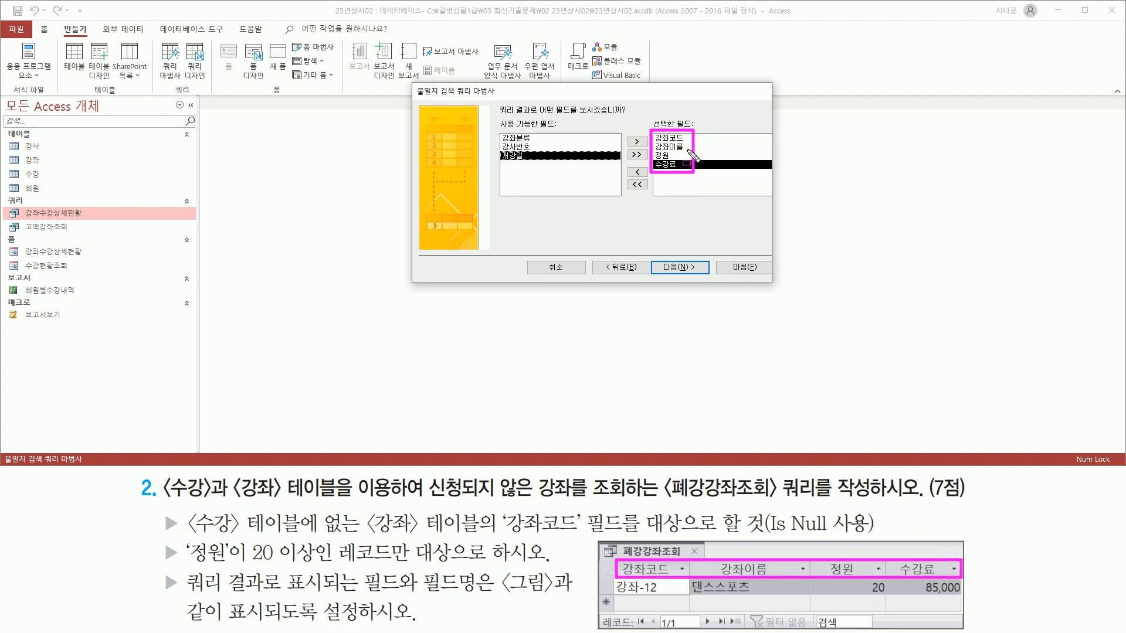
{"action": "mouse_move", "coordinate": [654, 254]}
{"action": "left_mouse_down"}
{"action": "mouse_move", "coordinate": [683, 284]}
{"action": "mouse_move", "coordinate": [704, 284]}
{"action": "left_mouse_up"}
{"action": "key", "text": "Escape"}
Name the unmatched query 폐강강좌조회 on the wizard's final page.
{"action": "left_click", "coordinate": [690, 269]}
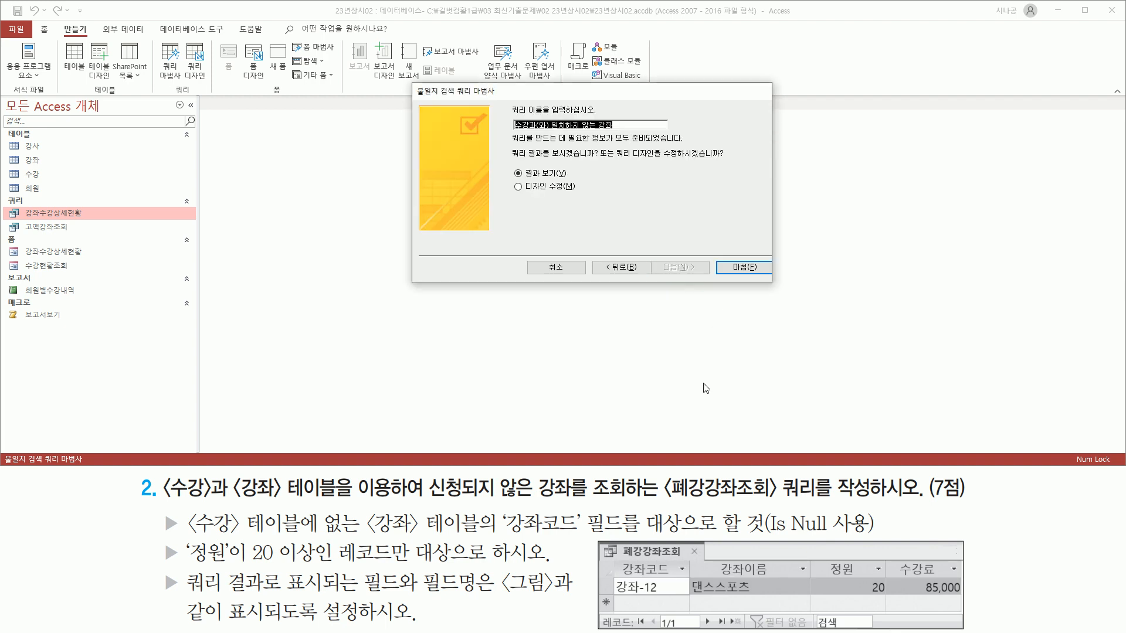
{"action": "left_click_drag", "start_coordinate": [502, 100], "coordinate": [639, 135]}
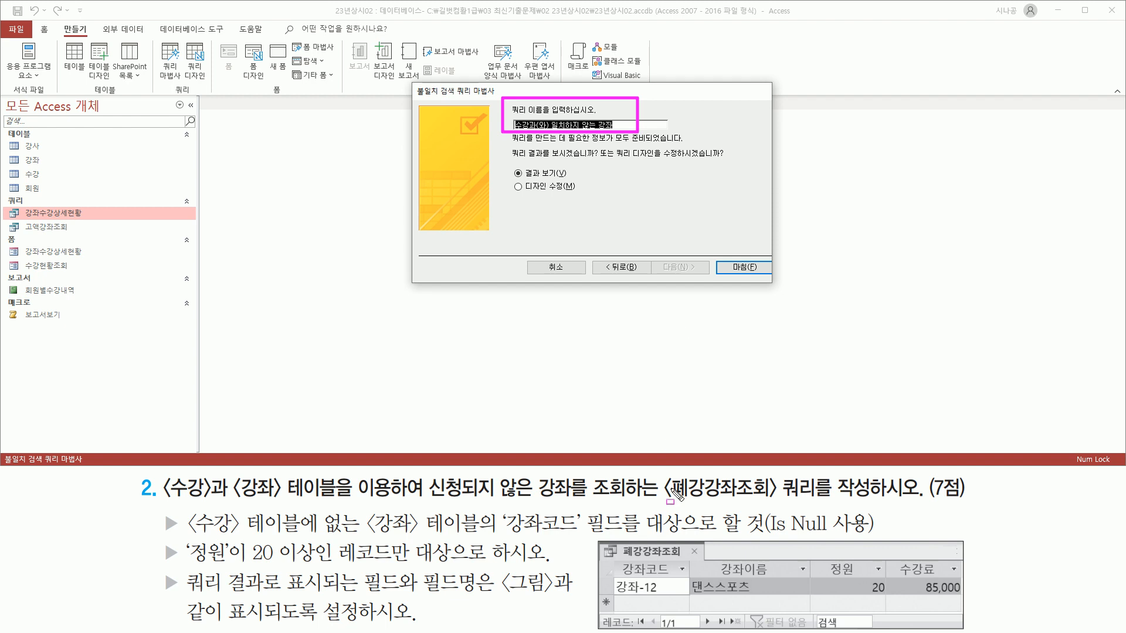
{"action": "left_click_drag", "start_coordinate": [662, 501], "coordinate": [865, 502]}
{"action": "key", "text": "Escape"}
{"action": "left_click", "coordinate": [555, 101]}
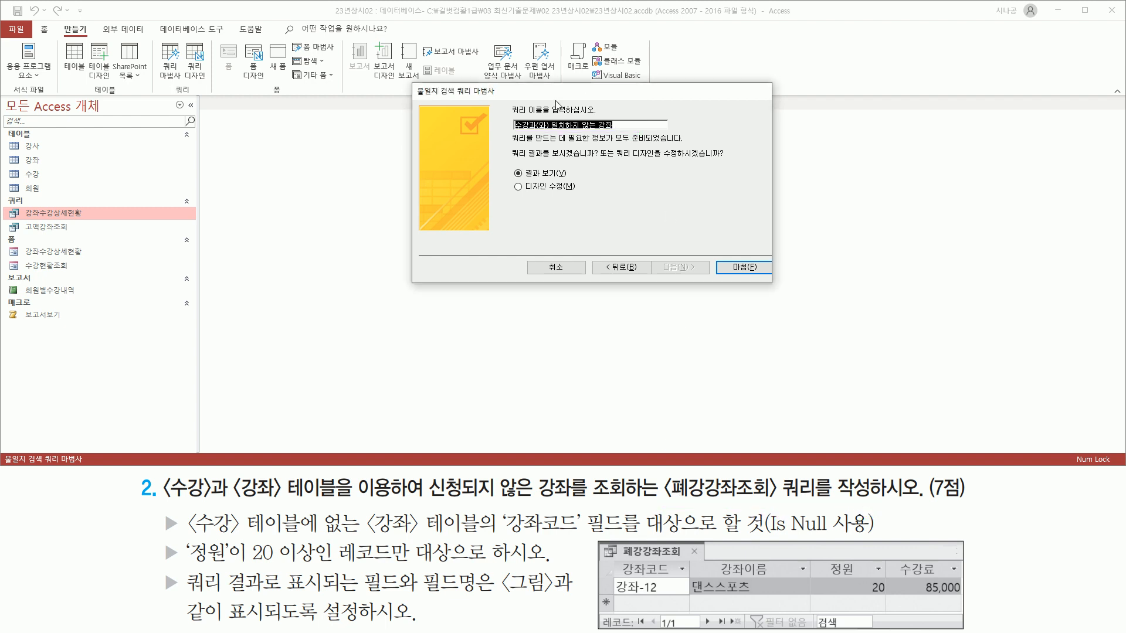
{"action": "type", "text": "ㅍ"}
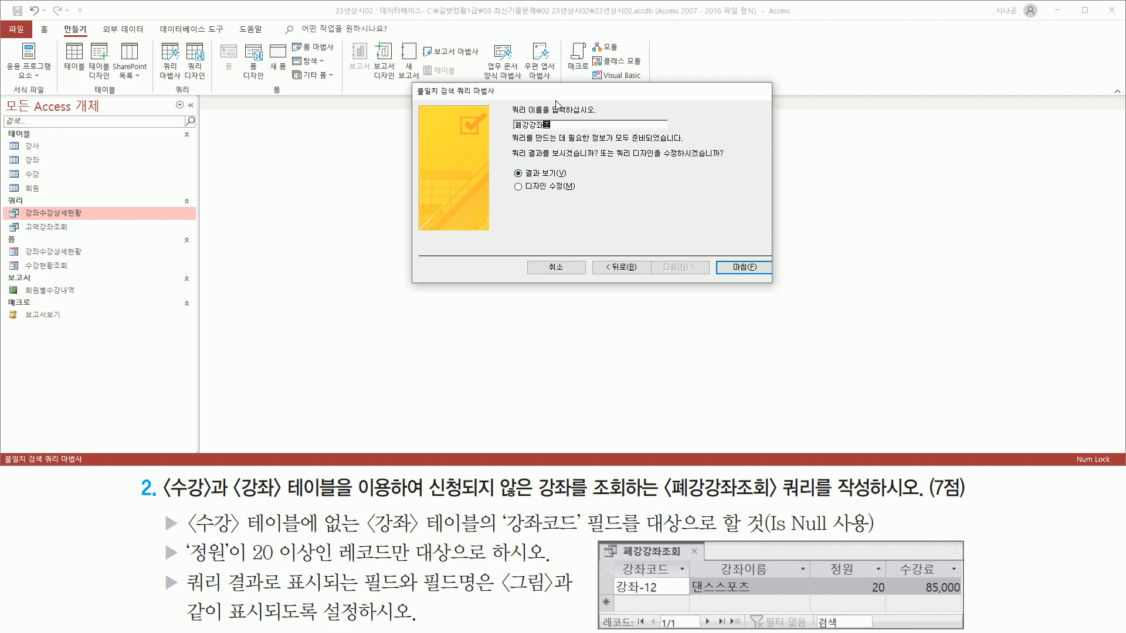
{"action": "left_click_drag", "start_coordinate": [508, 134], "coordinate": [565, 134]}
Pick 디자인 수정 and finish, opening 폐강강좌조회 in design view with 강좌코드 Is Null.
{"action": "mouse_move", "coordinate": [183, 538]}
{"action": "left_mouse_down"}
{"action": "mouse_move", "coordinate": [319, 568]}
{"action": "mouse_move", "coordinate": [542, 567]}
{"action": "left_mouse_up"}
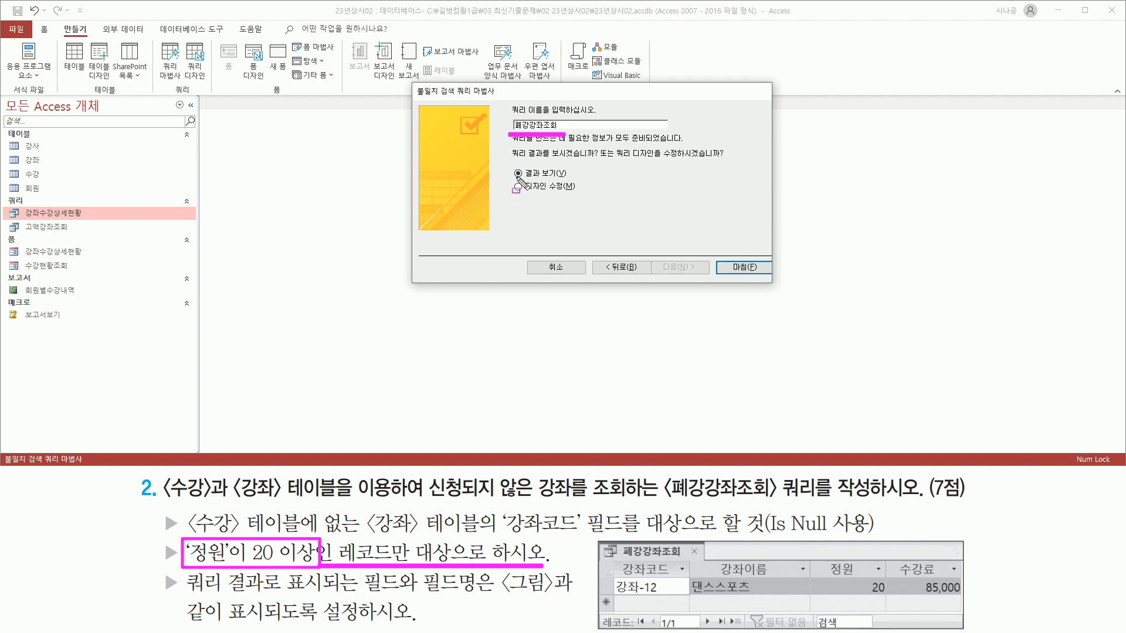
{"action": "left_click_drag", "start_coordinate": [511, 180], "coordinate": [529, 191]}
{"action": "key", "text": "Escape"}
{"action": "left_click", "coordinate": [538, 188]}
{"action": "key", "text": "ctrl+2"}
{"action": "left_click_drag", "start_coordinate": [511, 178], "coordinate": [572, 196]}
{"action": "key", "text": "Escape"}
{"action": "key", "text": "ctrl+2"}
{"action": "left_click_drag", "start_coordinate": [721, 257], "coordinate": [754, 272]}
{"action": "key", "text": "Escape"}
{"action": "left_click", "coordinate": [755, 272]}
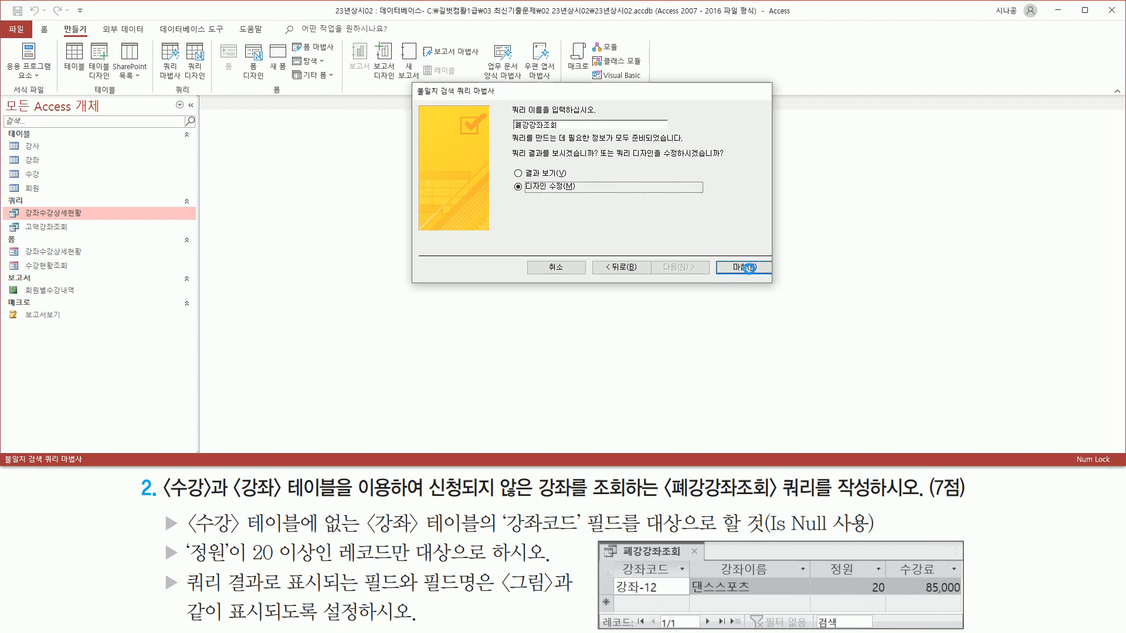
{"action": "key", "text": "ctrl+2"}
Enter a >=20 criterion under the 정원 column, alongside 강좌코드 Is Null.
{"action": "mouse_move", "coordinate": [18, 250]}
{"action": "left_mouse_down"}
{"action": "mouse_move", "coordinate": [76, 258]}
{"action": "mouse_move", "coordinate": [78, 236]}
{"action": "left_mouse_up"}
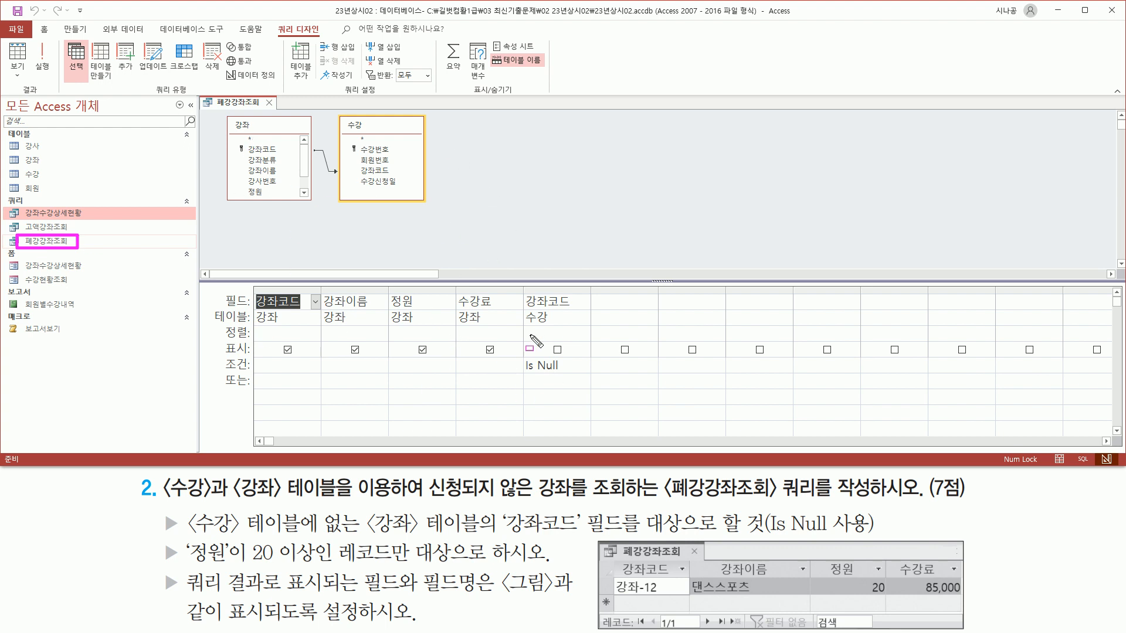
{"action": "left_click_drag", "start_coordinate": [771, 534], "coordinate": [868, 535]}
{"action": "left_click_drag", "start_coordinate": [520, 356], "coordinate": [574, 375]}
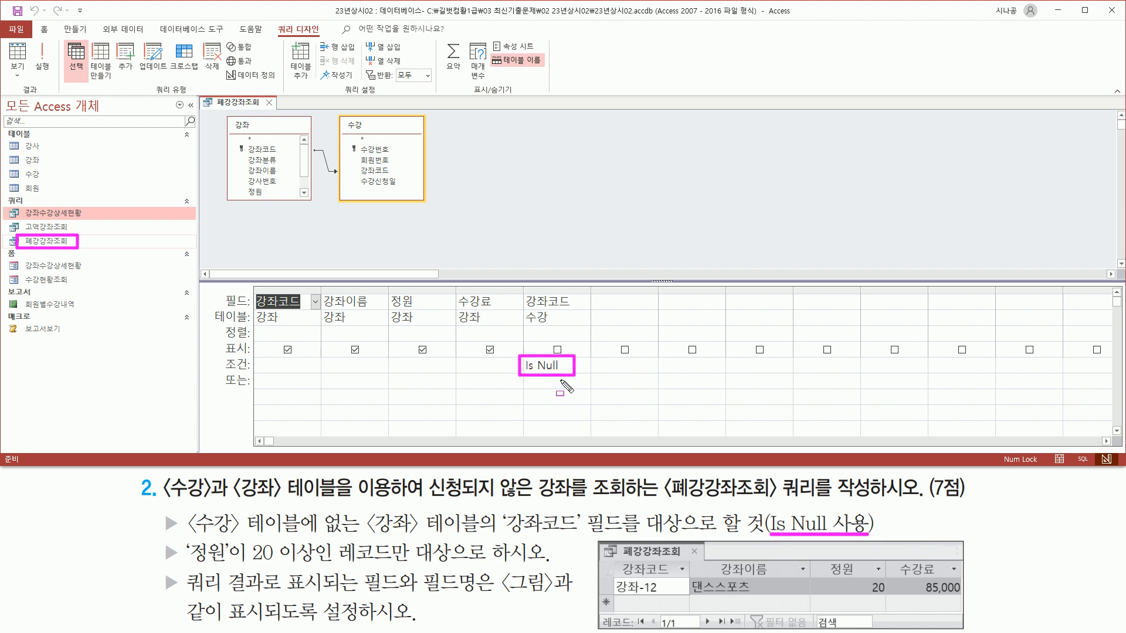
{"action": "mouse_move", "coordinate": [186, 538]}
{"action": "left_mouse_down"}
{"action": "mouse_move", "coordinate": [228, 580]}
{"action": "mouse_move", "coordinate": [233, 569]}
{"action": "left_mouse_up"}
{"action": "left_click_drag", "start_coordinate": [387, 291], "coordinate": [428, 330]}
{"action": "left_click_drag", "start_coordinate": [224, 371], "coordinate": [251, 371]}
{"action": "left_click_drag", "start_coordinate": [390, 371], "coordinate": [444, 372]}
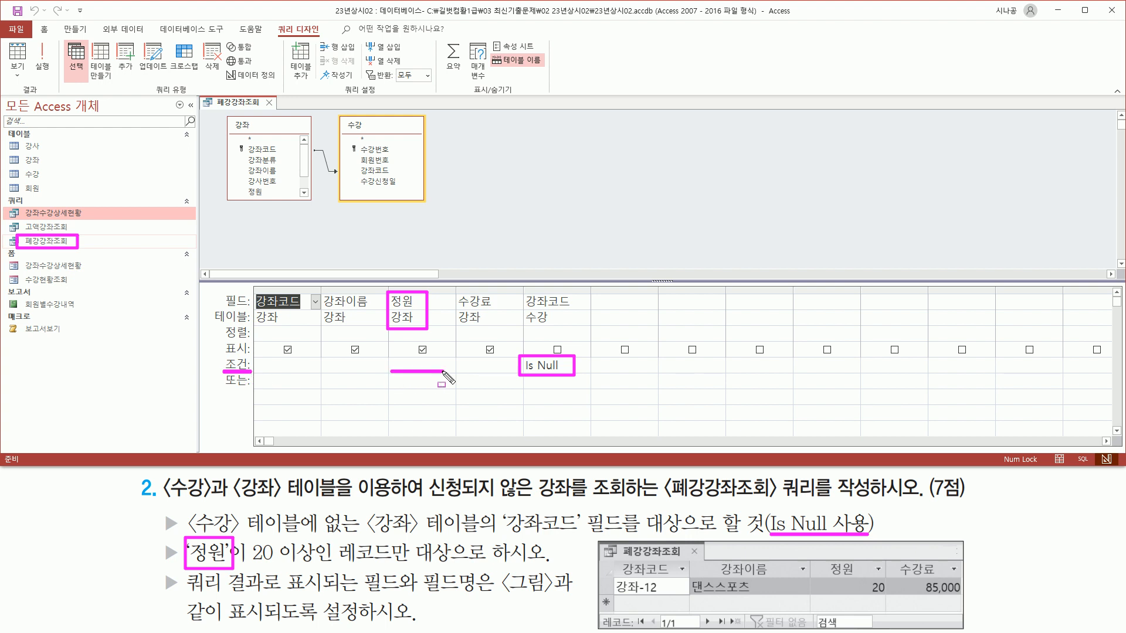
{"action": "left_click_drag", "start_coordinate": [251, 562], "coordinate": [451, 563]}
{"action": "key", "text": "Escape"}
{"action": "left_click", "coordinate": [418, 367]}
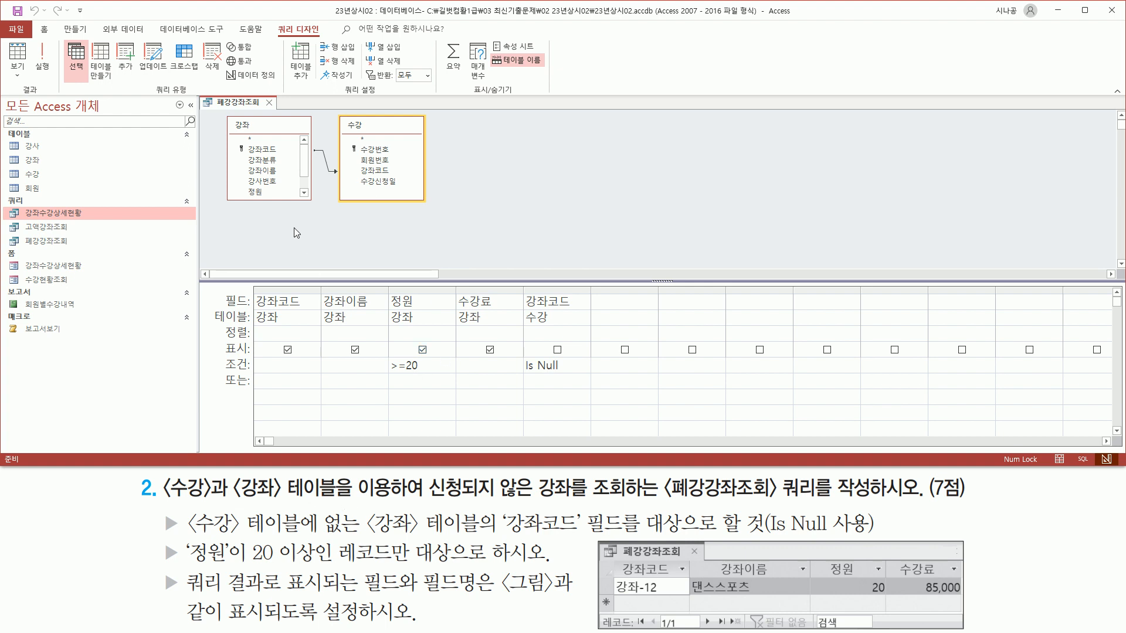
{"action": "left_click_drag", "start_coordinate": [271, 19], "coordinate": [330, 42]}
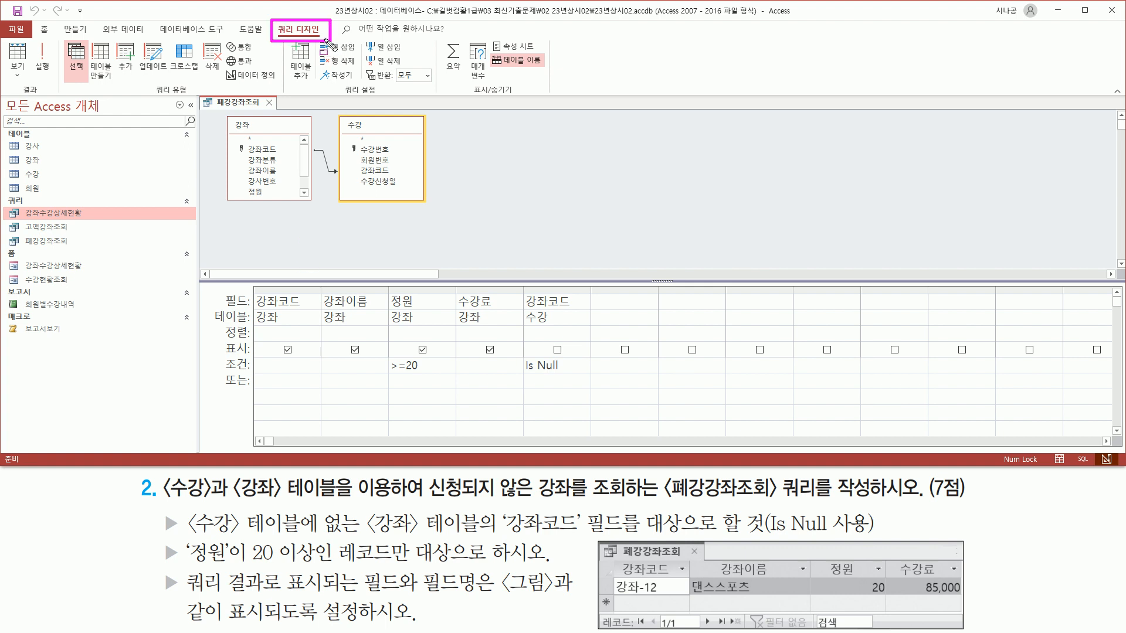
{"action": "left_click_drag", "start_coordinate": [6, 97], "coordinate": [57, 101]}
{"action": "left_click_drag", "start_coordinate": [32, 35], "coordinate": [56, 73]}
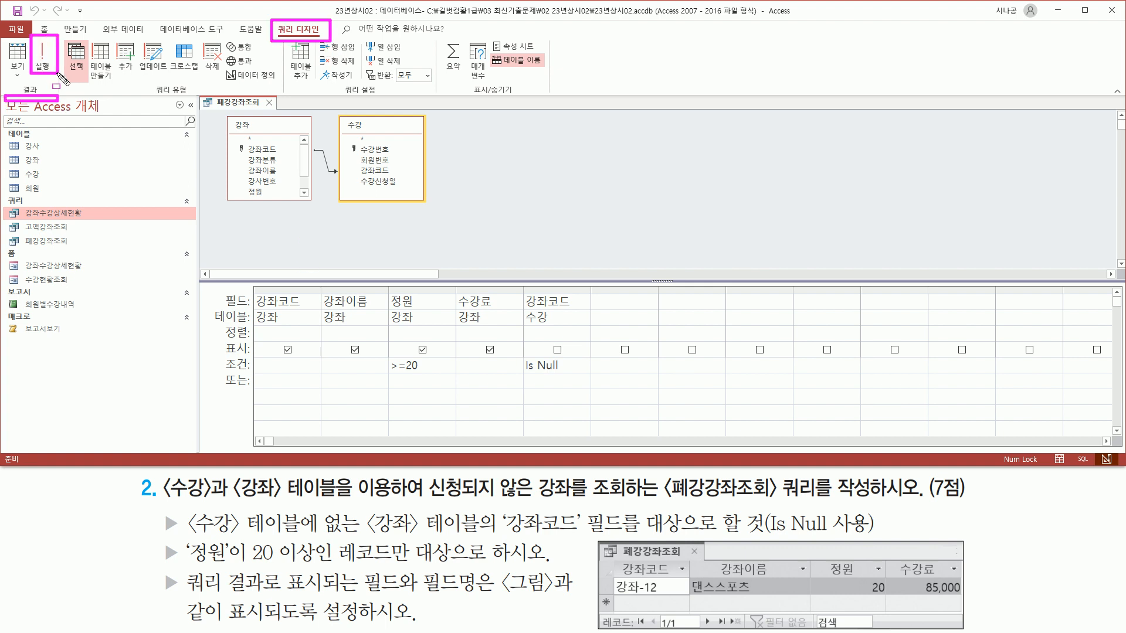
Run 폐강강좌조회 and confirm it returns only 강좌-12 댄스스포츠.
{"action": "key", "text": "Escape"}
{"action": "left_click", "coordinate": [43, 61]}
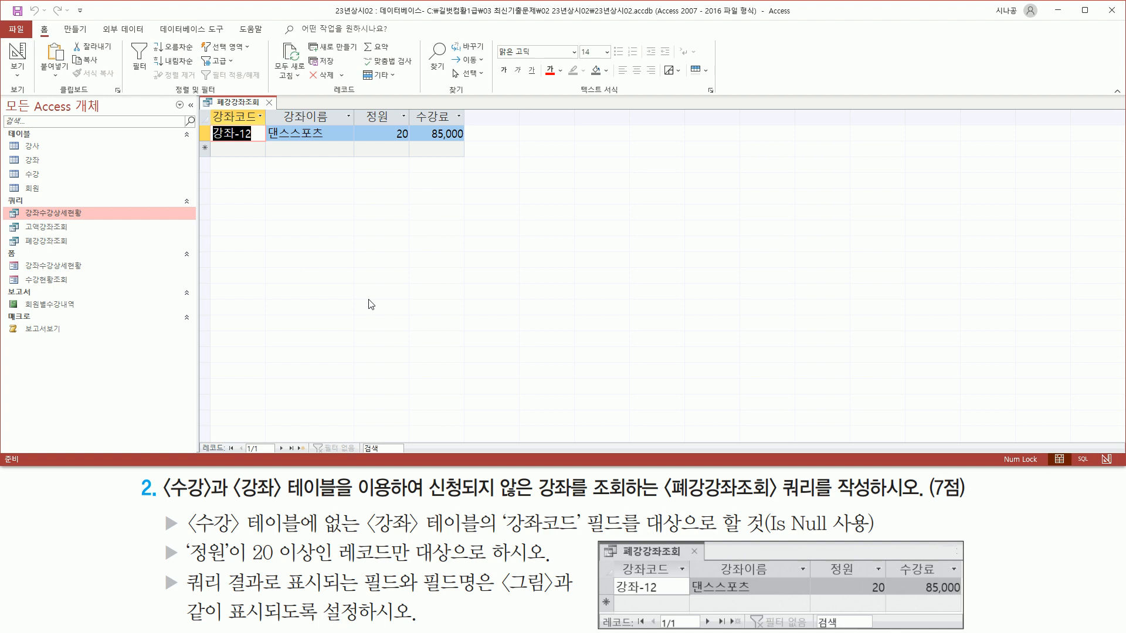
{"action": "left_click_drag", "start_coordinate": [200, 439], "coordinate": [350, 452]}
{"action": "left_click_drag", "start_coordinate": [598, 612], "coordinate": [967, 630]}
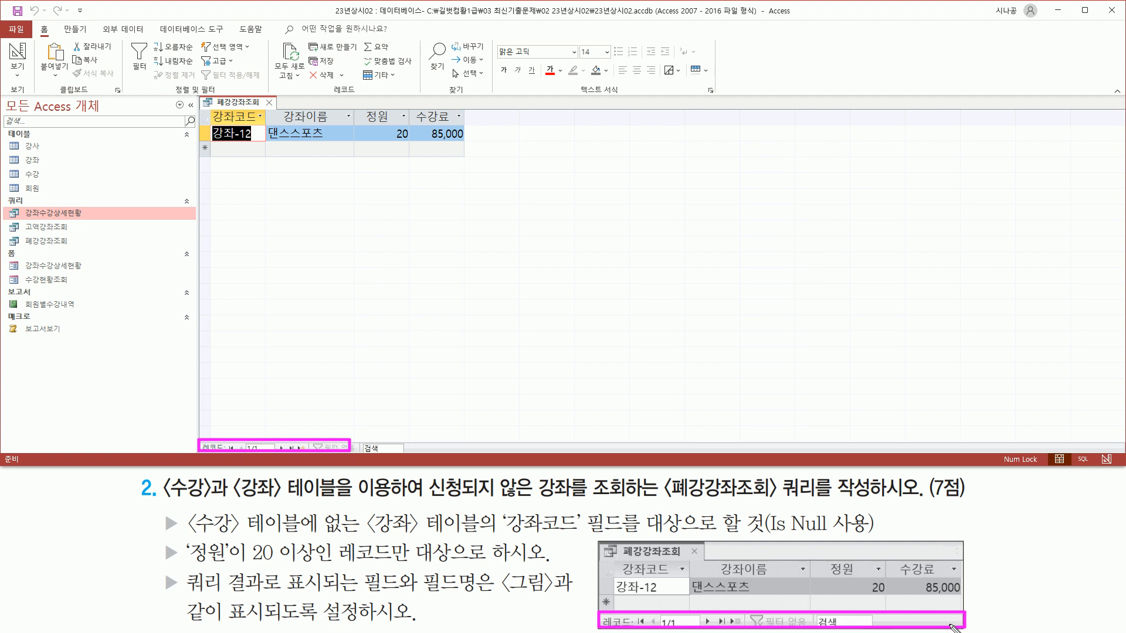
{"action": "mouse_move", "coordinate": [213, 109]}
{"action": "left_mouse_down"}
{"action": "mouse_move", "coordinate": [267, 122]}
{"action": "mouse_move", "coordinate": [343, 109]}
{"action": "mouse_move", "coordinate": [464, 122]}
{"action": "left_mouse_up"}
{"action": "left_click_drag", "start_coordinate": [611, 555], "coordinate": [957, 577]}
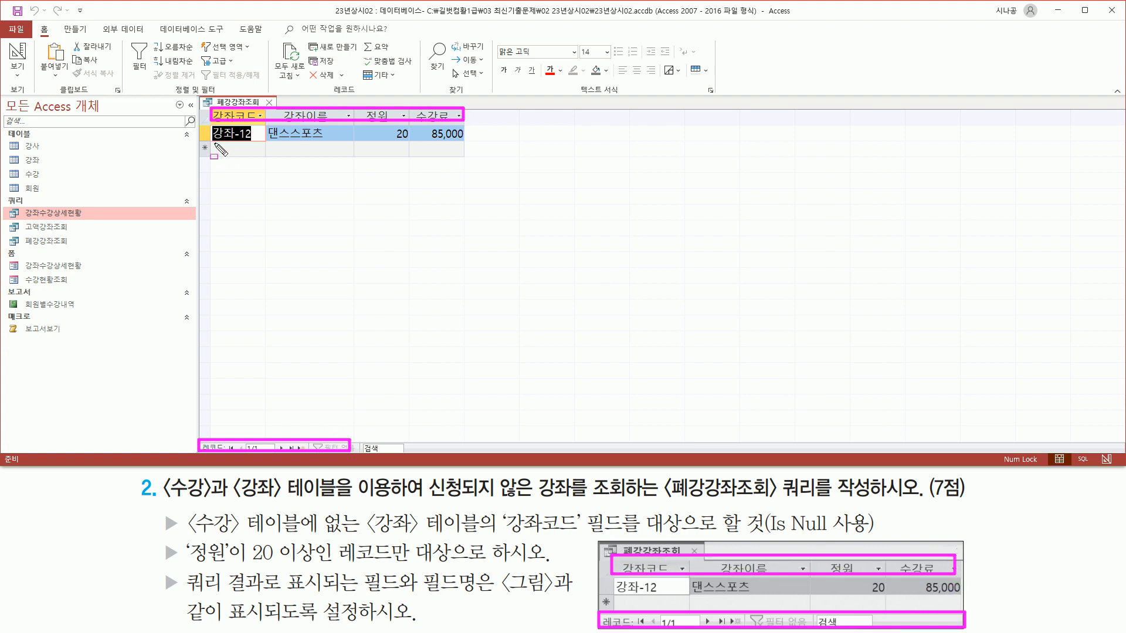
{"action": "left_click_drag", "start_coordinate": [214, 141], "coordinate": [481, 141]}
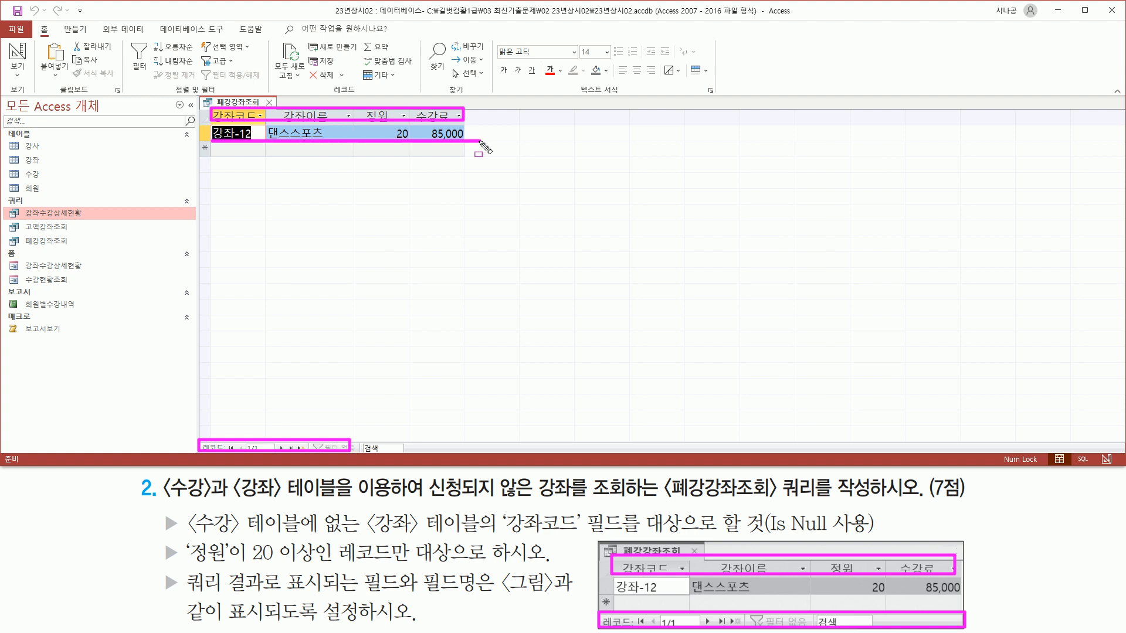
{"action": "left_click_drag", "start_coordinate": [616, 594], "coordinate": [967, 594]}
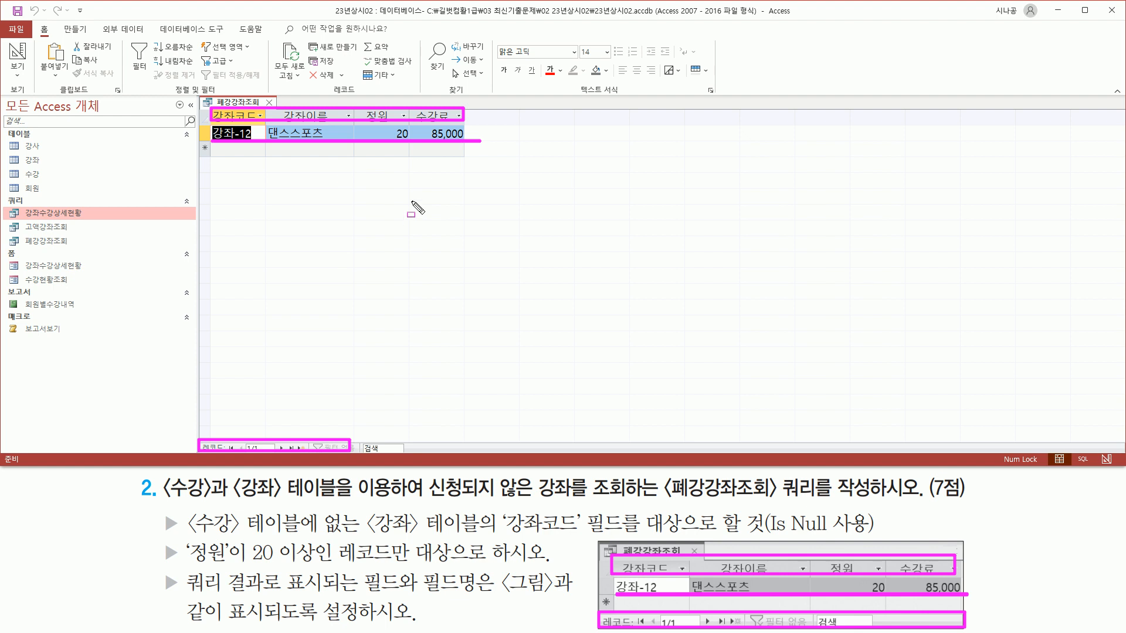
{"action": "key", "text": "Escape"}
{"action": "mouse_move", "coordinate": [389, 125]}
{"action": "left_mouse_down"}
{"action": "mouse_move", "coordinate": [413, 142]}
{"action": "mouse_move", "coordinate": [472, 146]}
{"action": "left_mouse_up"}
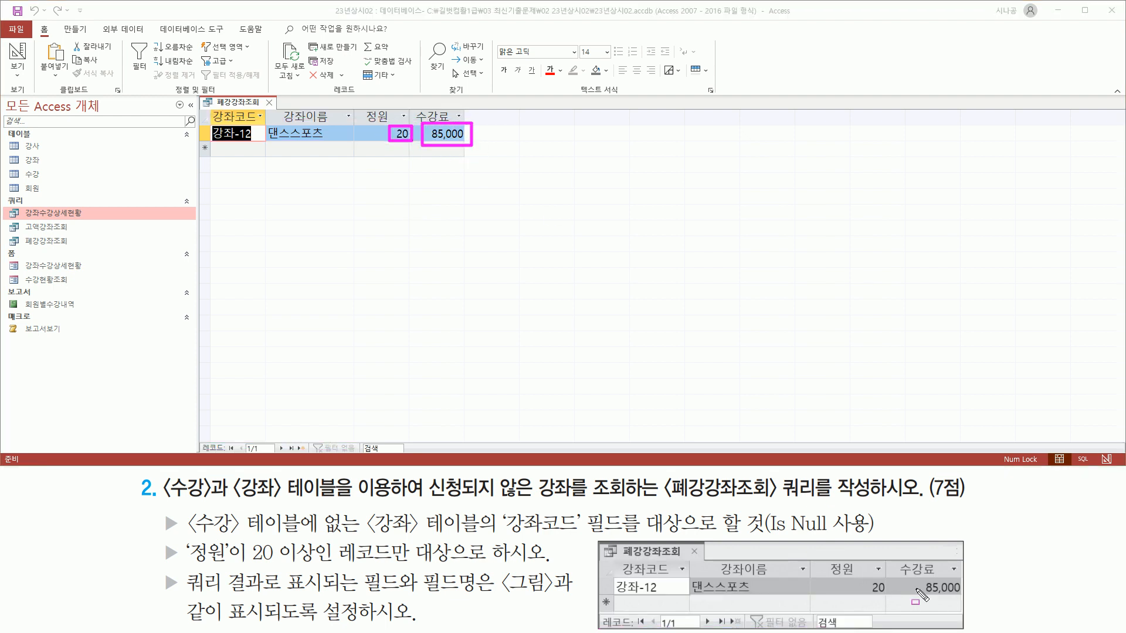
{"action": "mouse_move", "coordinate": [814, 576]}
{"action": "left_mouse_down"}
{"action": "mouse_move", "coordinate": [996, 604]}
{"action": "mouse_move", "coordinate": [972, 598]}
{"action": "left_mouse_up"}
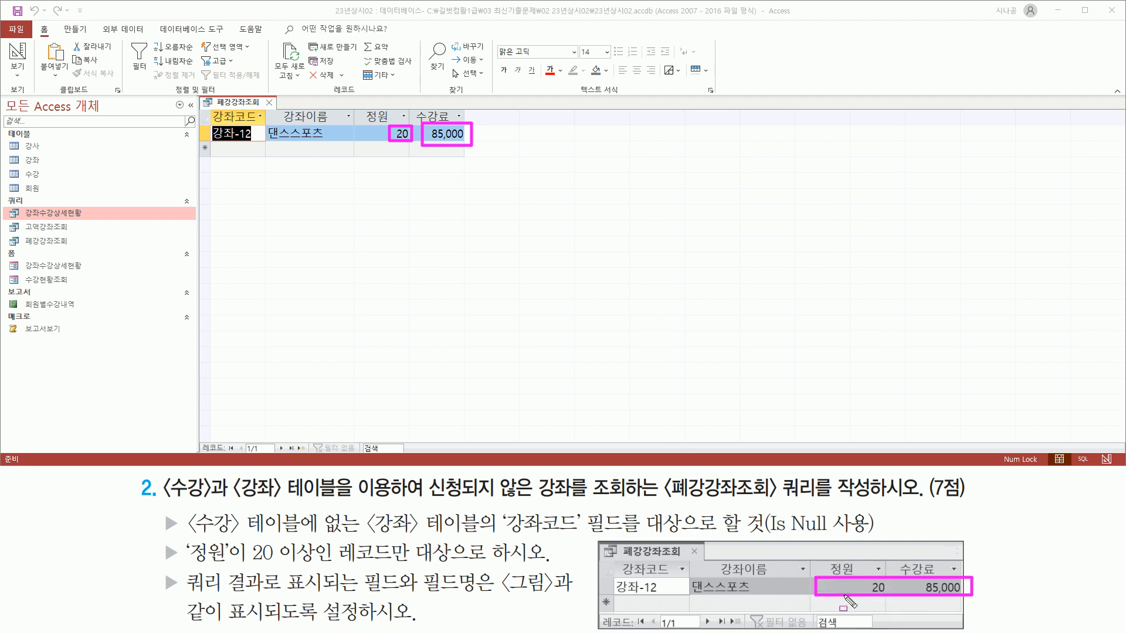
{"action": "left_click_drag", "start_coordinate": [311, 232], "coordinate": [317, 237]}
{"action": "key", "text": "Escape"}
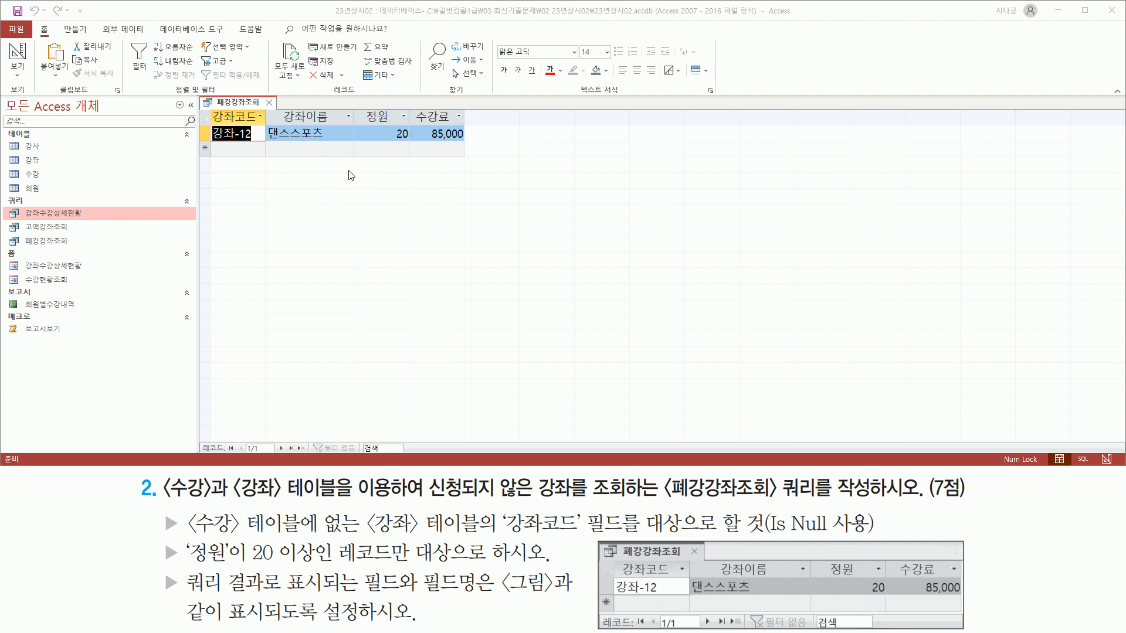
Close the 폐강강좌조회 query and save its changes.
{"action": "left_click", "coordinate": [269, 102]}
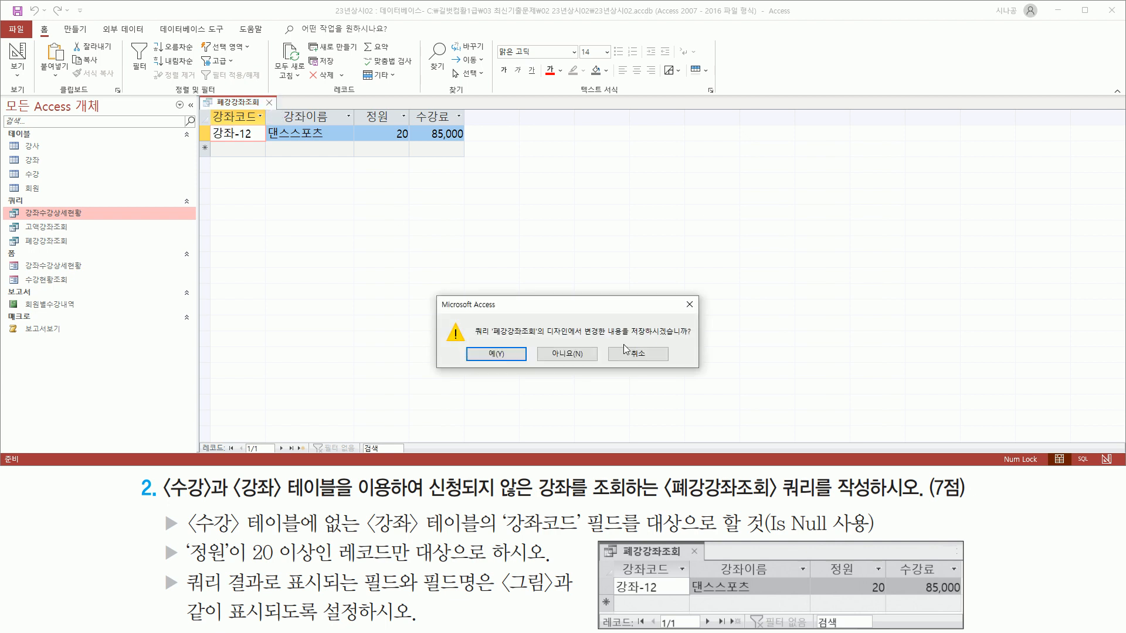
{"action": "left_click_drag", "start_coordinate": [629, 339], "coordinate": [698, 339]}
{"action": "left_click_drag", "start_coordinate": [475, 339], "coordinate": [522, 370]}
{"action": "key", "text": "Escape"}
{"action": "left_click", "coordinate": [495, 354]}
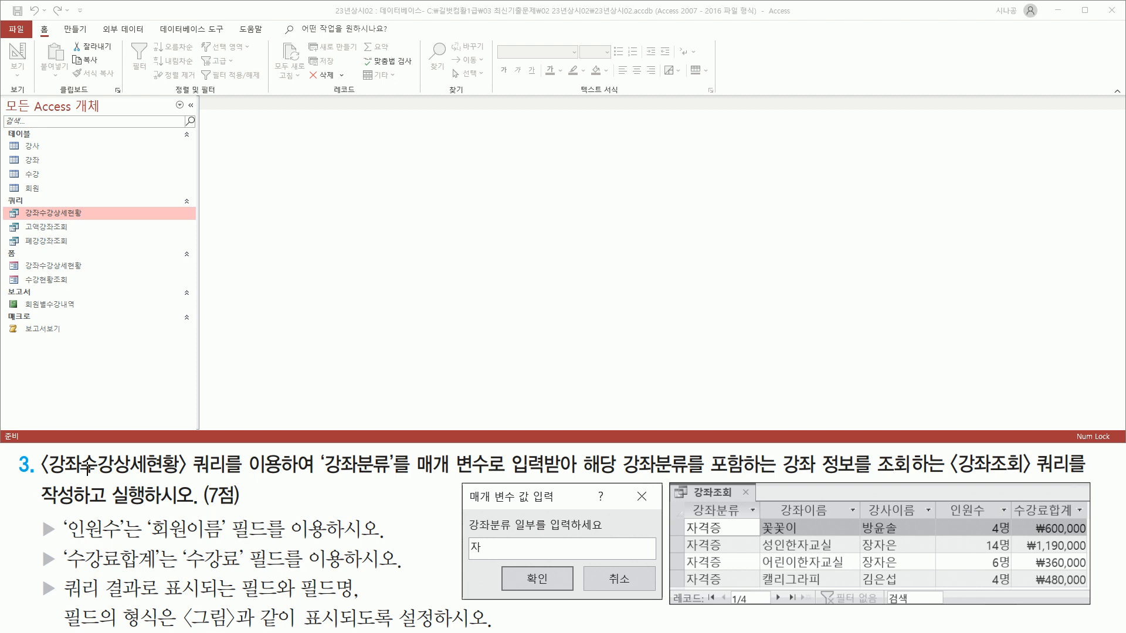
Switch to the 만들기 ribbon to reach the object-creation commands.
{"action": "mouse_move", "coordinate": [40, 490]}
{"action": "left_mouse_down"}
{"action": "mouse_move", "coordinate": [216, 491]}
{"action": "mouse_move", "coordinate": [231, 452]}
{"action": "mouse_move", "coordinate": [299, 455]}
{"action": "left_mouse_up"}
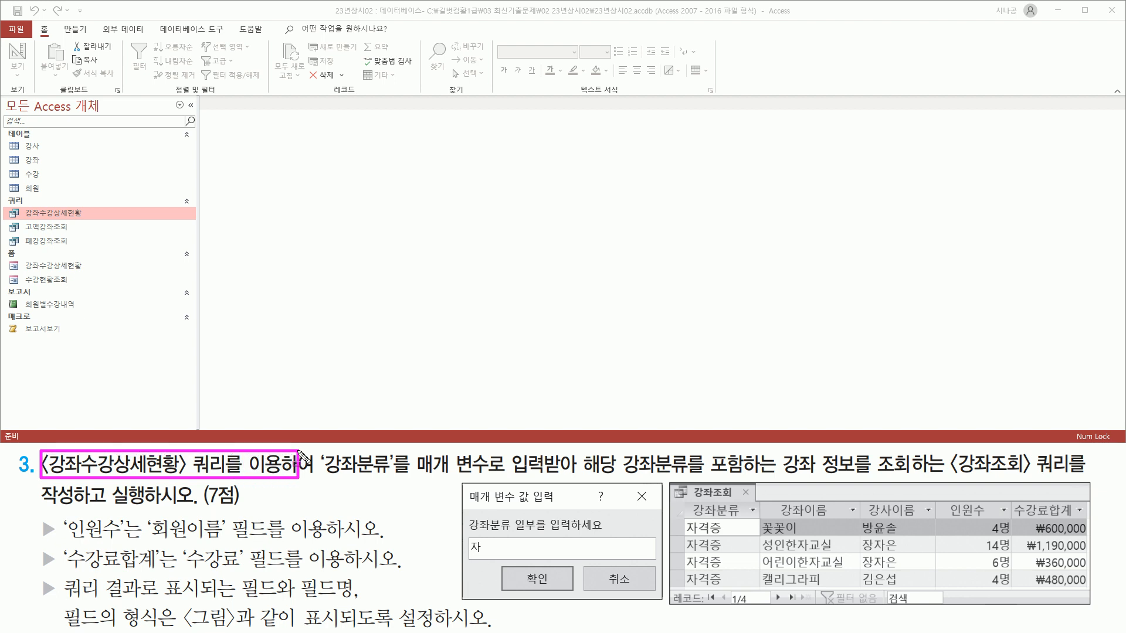
{"action": "mouse_move", "coordinate": [19, 206]}
{"action": "left_mouse_down"}
{"action": "mouse_move", "coordinate": [20, 219]}
{"action": "mouse_move", "coordinate": [87, 219]}
{"action": "left_mouse_up"}
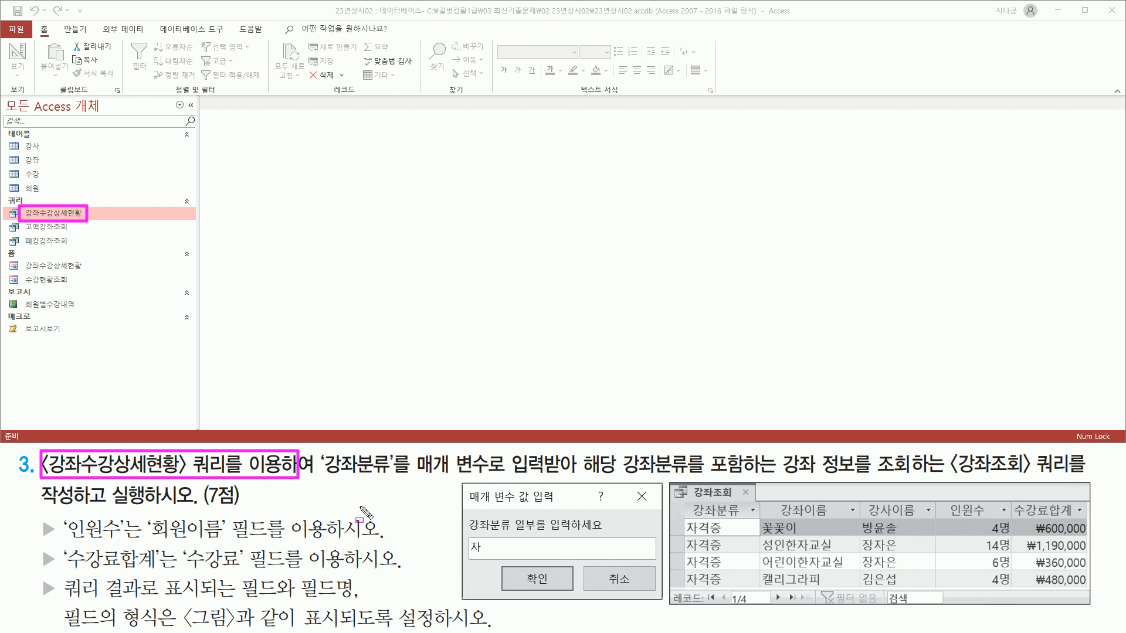
{"action": "mouse_move", "coordinate": [320, 478]}
{"action": "left_mouse_down"}
{"action": "mouse_move", "coordinate": [620, 486]}
{"action": "mouse_move", "coordinate": [587, 477]}
{"action": "left_mouse_up"}
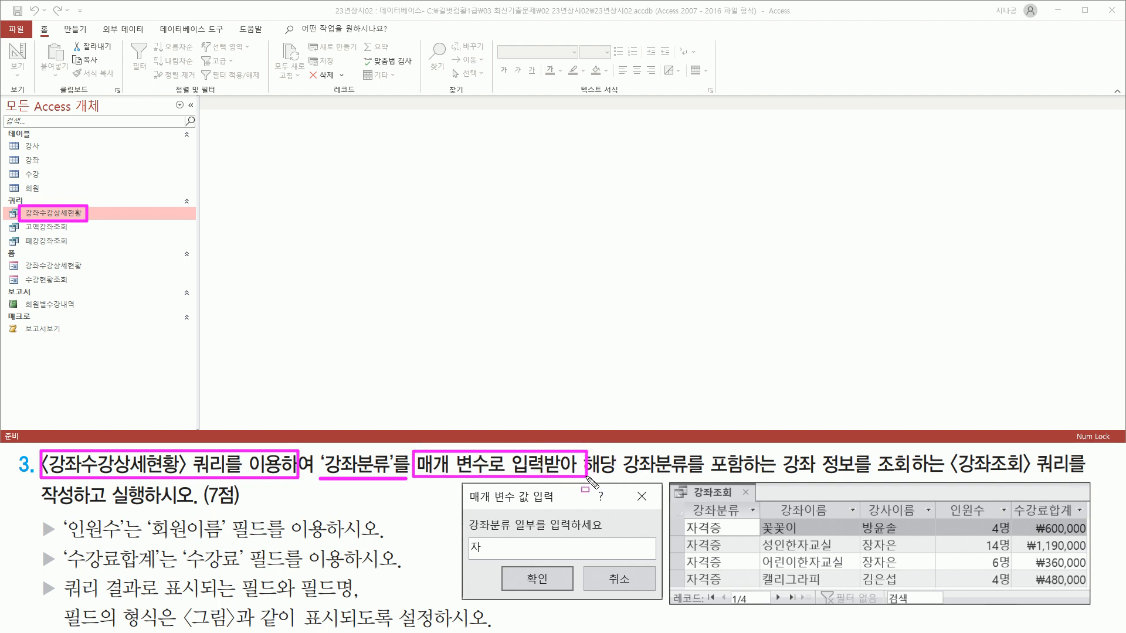
{"action": "mouse_move", "coordinate": [708, 448]}
{"action": "left_mouse_down"}
{"action": "mouse_move", "coordinate": [725, 474]}
{"action": "mouse_move", "coordinate": [1068, 477]}
{"action": "left_mouse_up"}
{"action": "left_click_drag", "start_coordinate": [46, 510], "coordinate": [212, 510]}
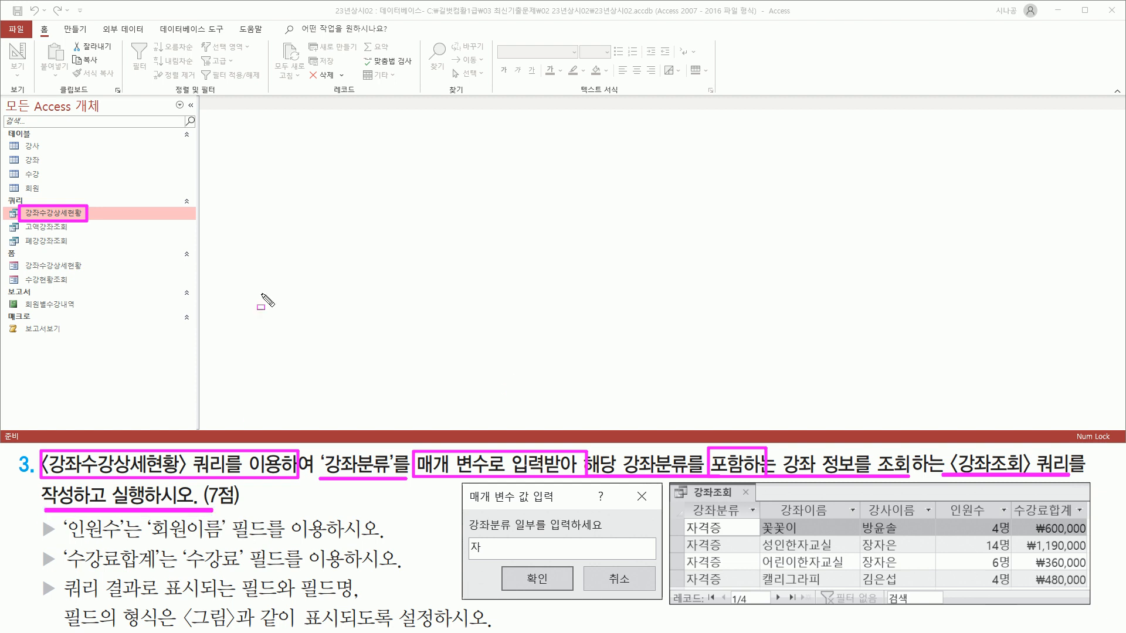
{"action": "key", "text": "Escape"}
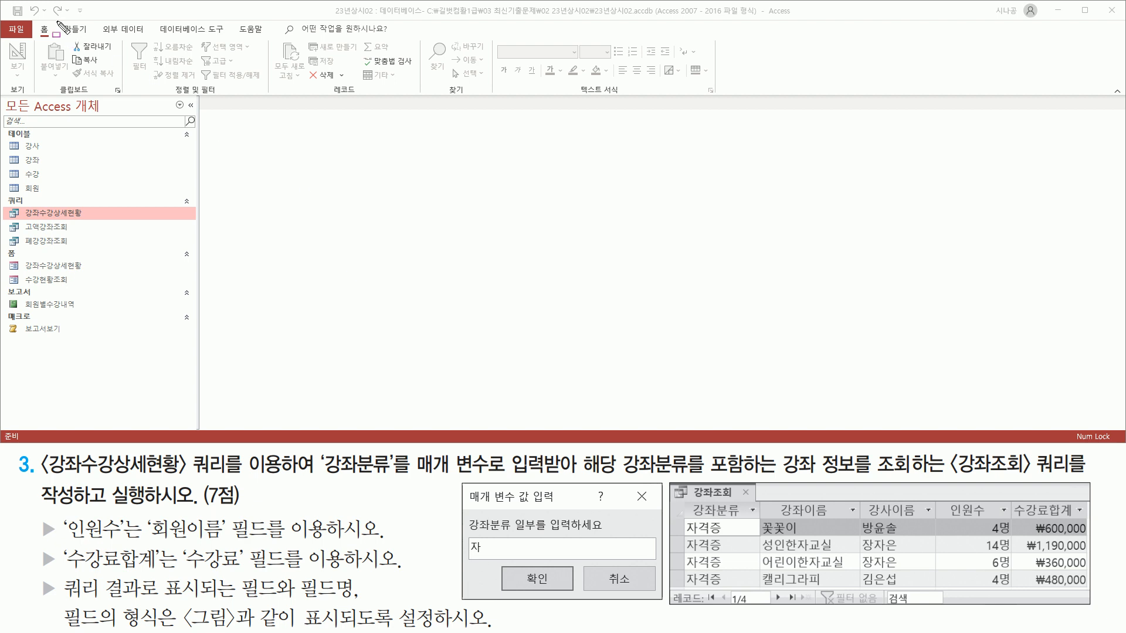
{"action": "left_click", "coordinate": [77, 33]}
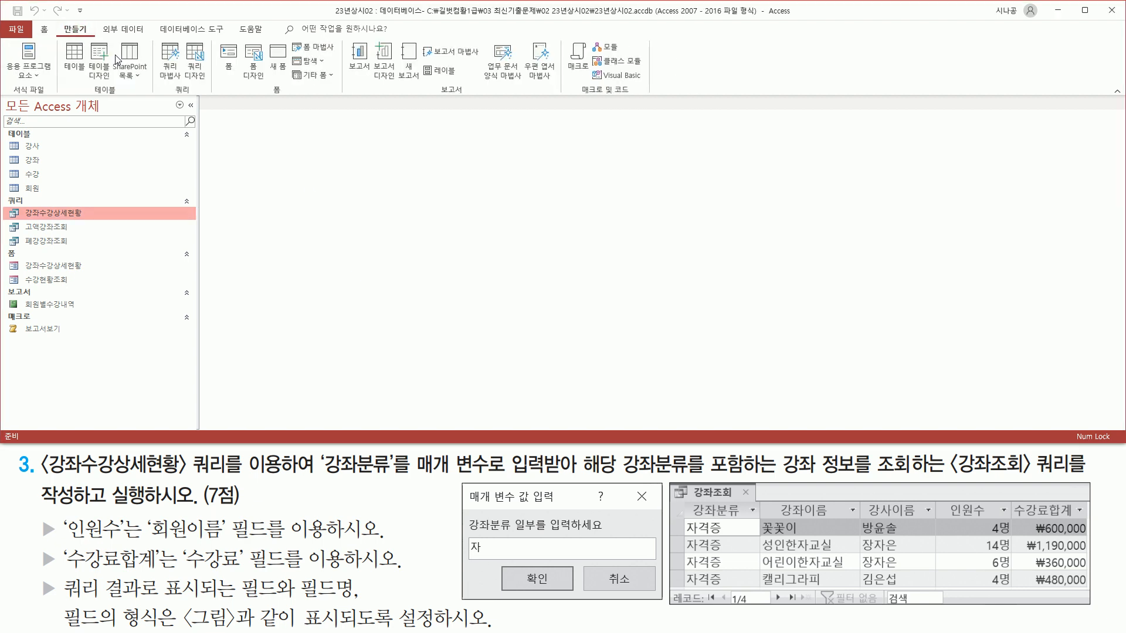
Start a new query design using the 강좌수강상세현황 query as its source.
{"action": "left_click_drag", "start_coordinate": [169, 94], "coordinate": [202, 93]}
{"action": "left_click_drag", "start_coordinate": [182, 41], "coordinate": [206, 78]}
{"action": "left_click", "coordinate": [194, 55]}
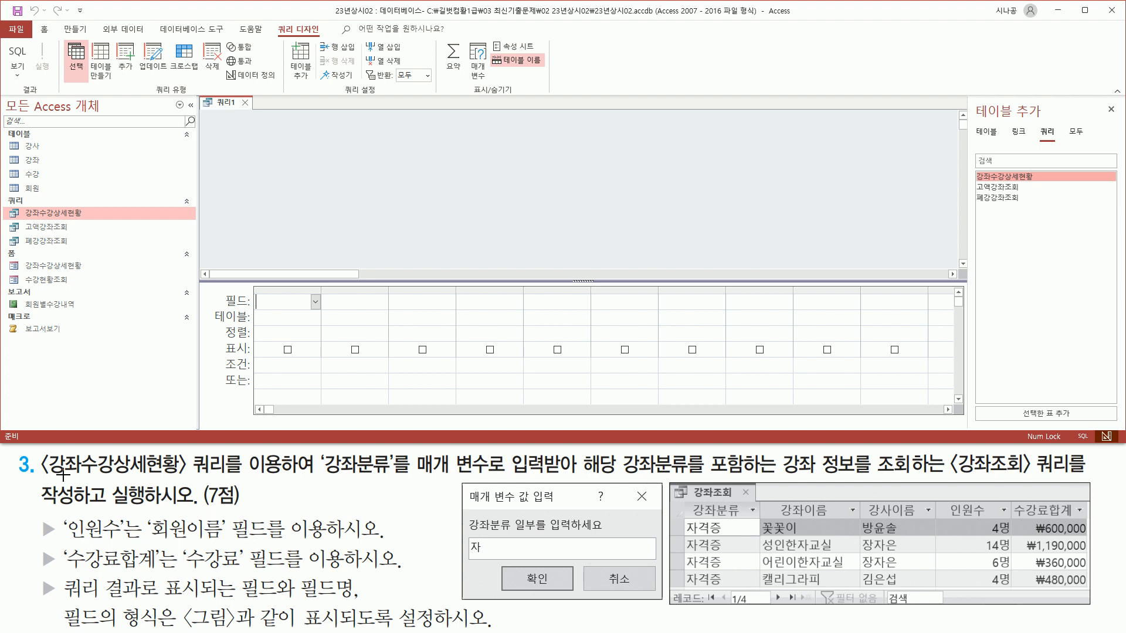
{"action": "left_click_drag", "start_coordinate": [43, 477], "coordinate": [230, 474]}
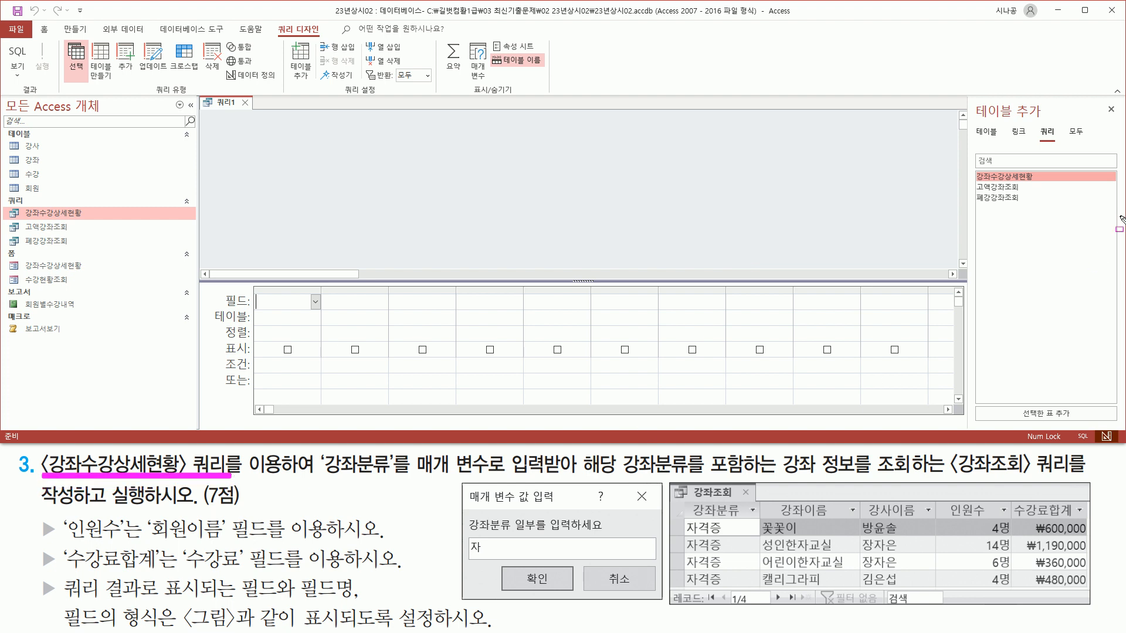
{"action": "left_click_drag", "start_coordinate": [1036, 121], "coordinate": [1058, 145]}
{"action": "left_click_drag", "start_coordinate": [973, 170], "coordinate": [1044, 183]}
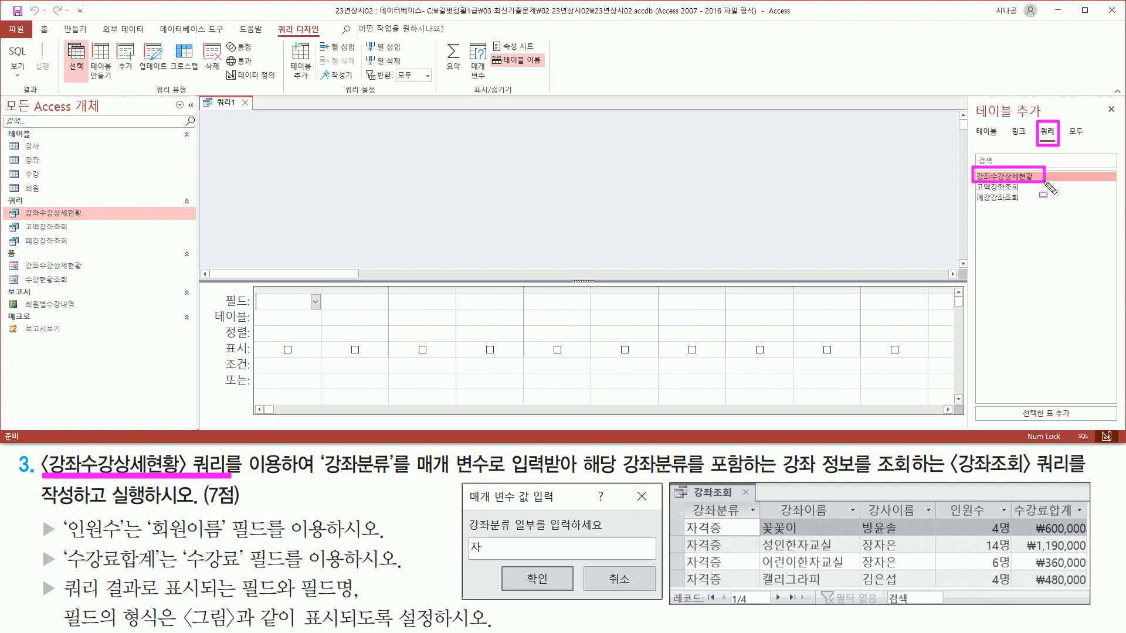
{"action": "key", "text": "Escape"}
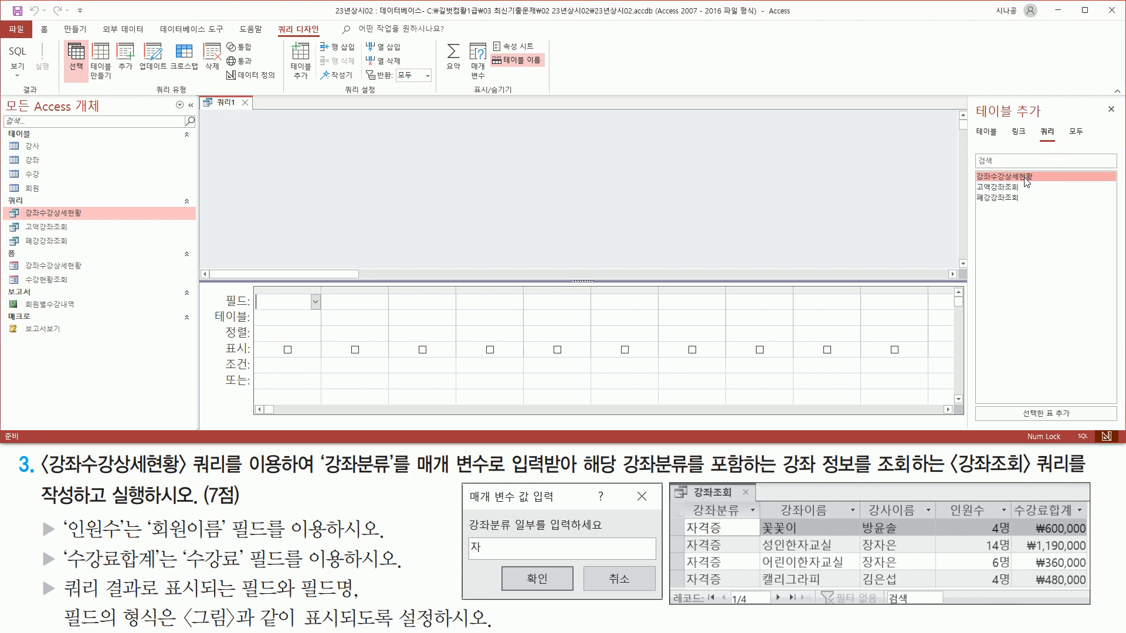
{"action": "double_click", "coordinate": [1025, 182]}
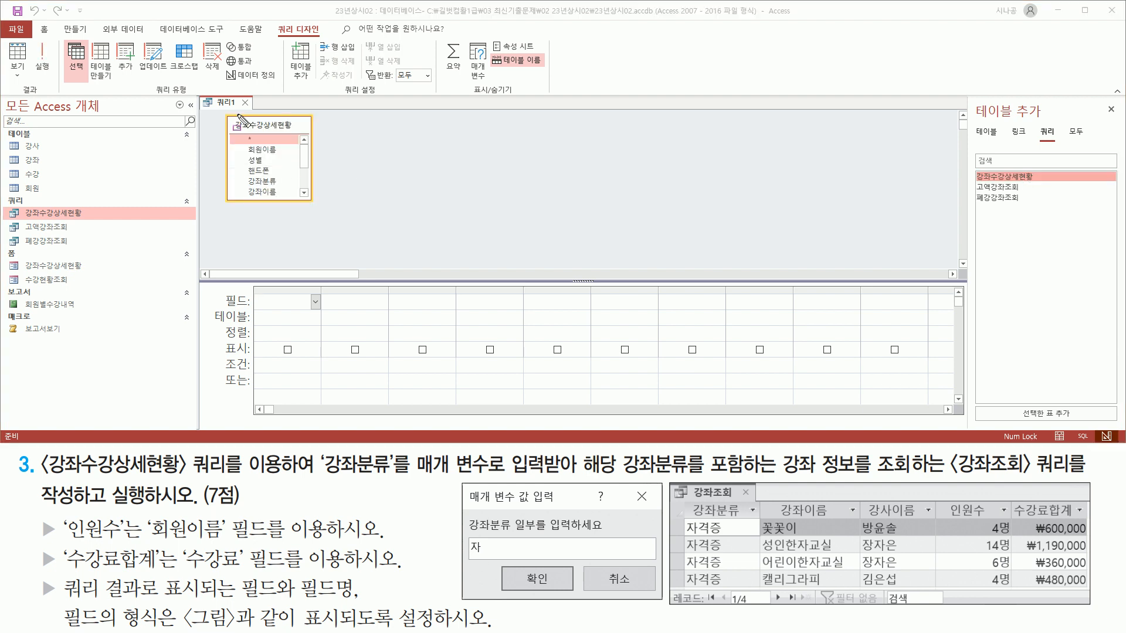
Close the Add Tables pane and lengthen the field list to show more fields.
{"action": "key", "text": "ctrl+2"}
{"action": "left_click_drag", "start_coordinate": [212, 111], "coordinate": [323, 206]}
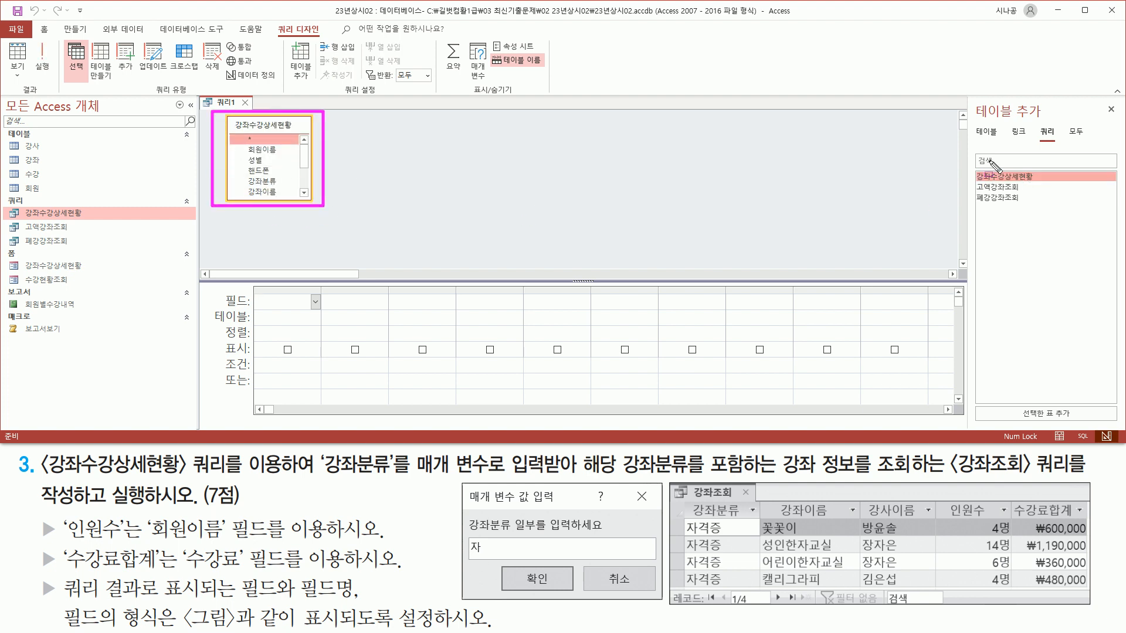
{"action": "left_click_drag", "start_coordinate": [1099, 99], "coordinate": [1120, 122]}
{"action": "key", "text": "Escape"}
{"action": "left_click", "coordinate": [1111, 109]}
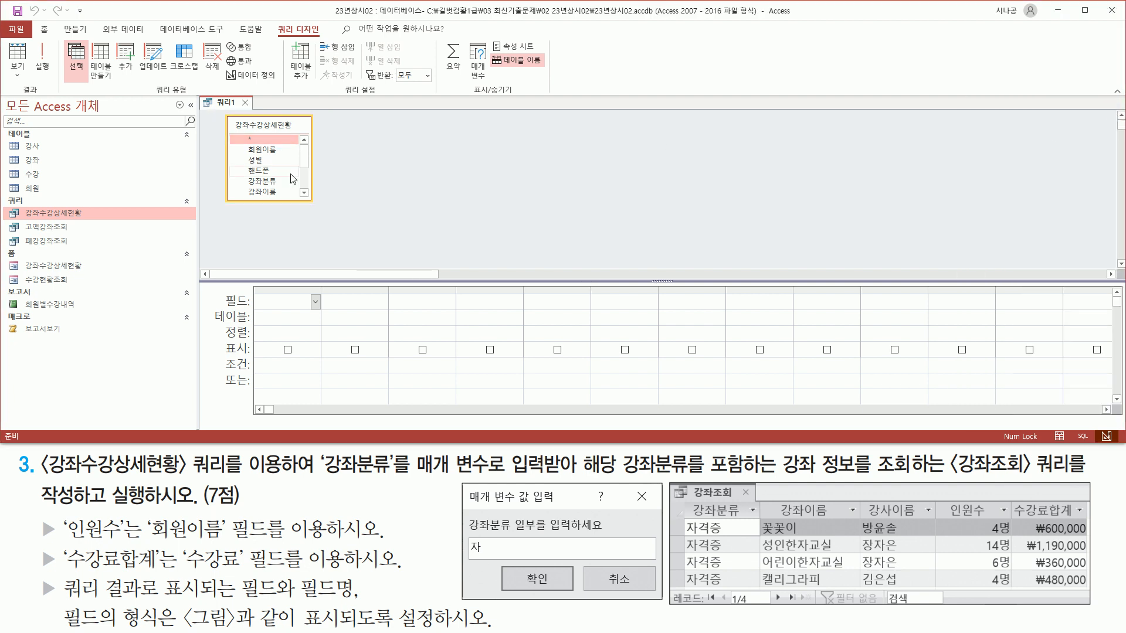
{"action": "left_click_drag", "start_coordinate": [287, 200], "coordinate": [287, 229]}
{"action": "key", "text": "ctrl+2"}
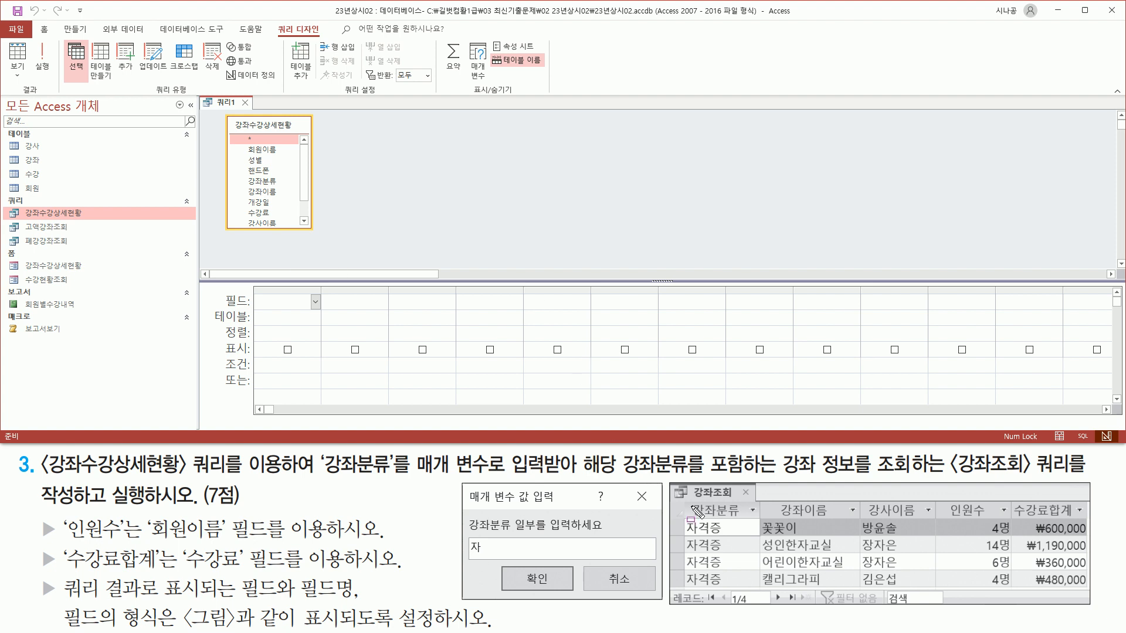
{"action": "mouse_move", "coordinate": [684, 501]}
{"action": "left_mouse_down"}
{"action": "mouse_move", "coordinate": [693, 517]}
{"action": "mouse_move", "coordinate": [744, 521]}
{"action": "mouse_move", "coordinate": [999, 510]}
{"action": "mouse_move", "coordinate": [1092, 525]}
{"action": "left_mouse_up"}
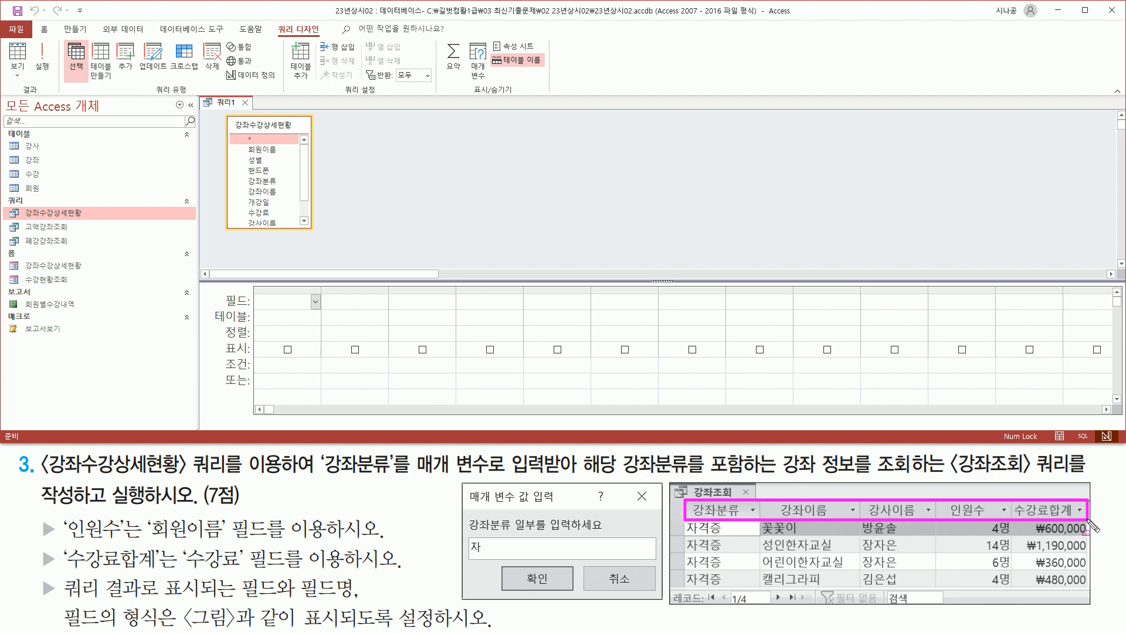
{"action": "key", "text": "Escape"}
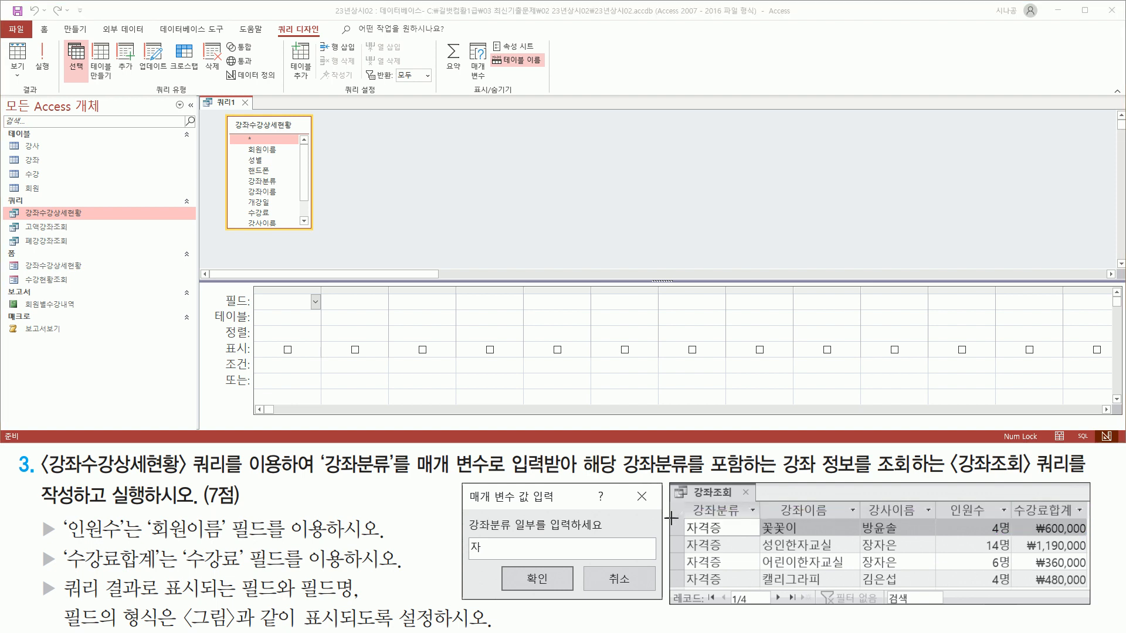
{"action": "left_click_drag", "start_coordinate": [689, 502], "coordinate": [749, 518]}
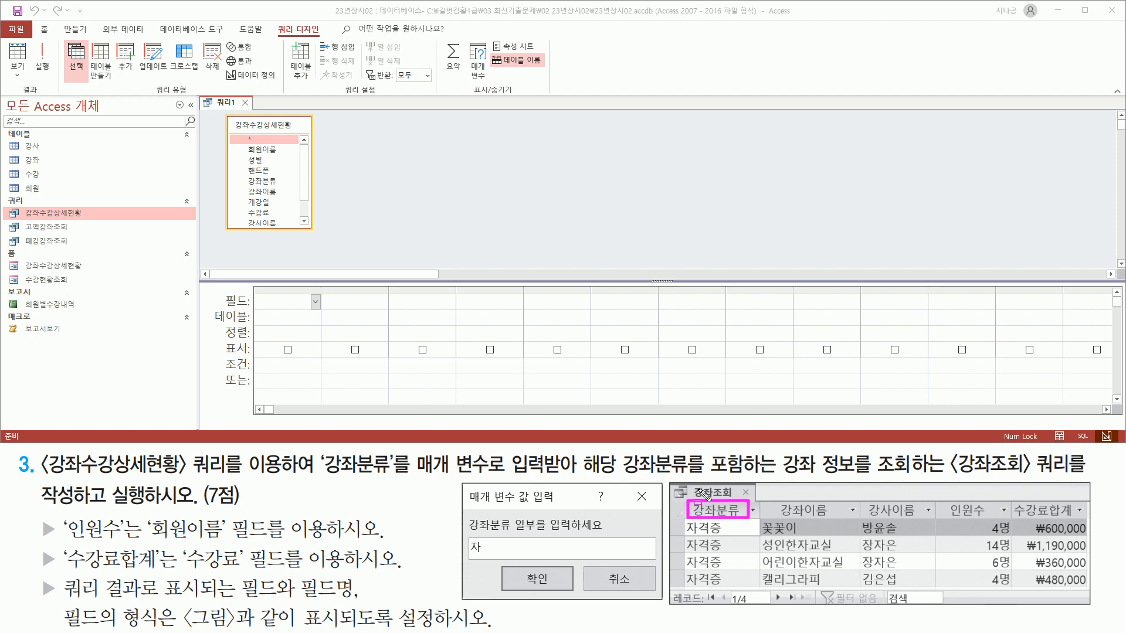
{"action": "key", "text": "Escape"}
{"action": "left_click", "coordinate": [263, 182]}
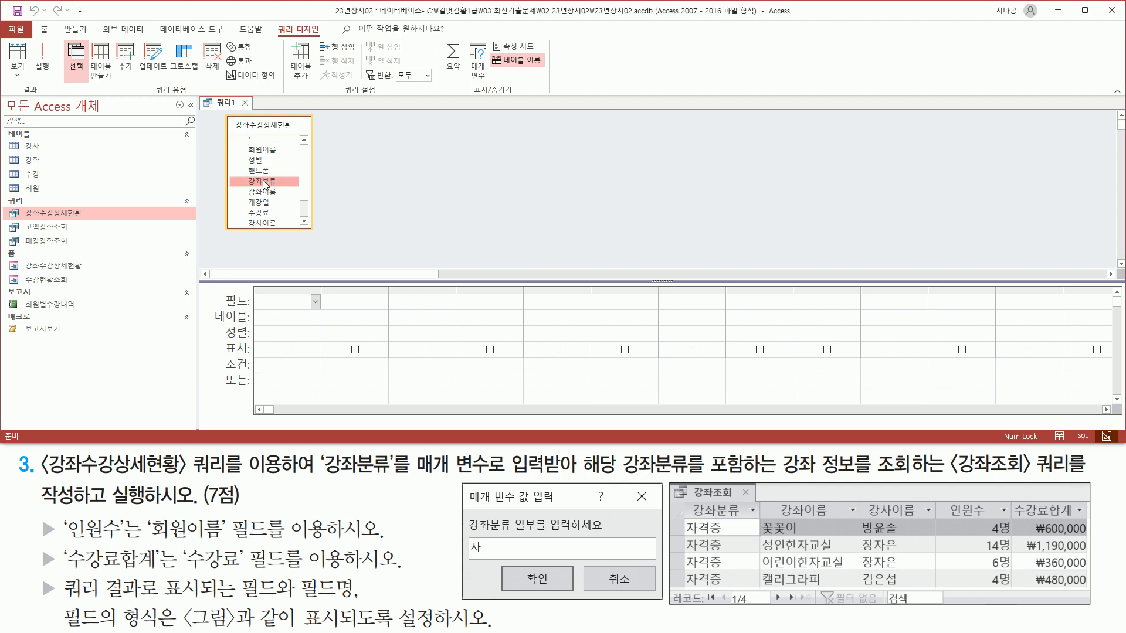
Add 강좌분류, 강좌이름 and 강사이름 to the first three grid columns.
{"action": "double_click", "coordinate": [263, 182]}
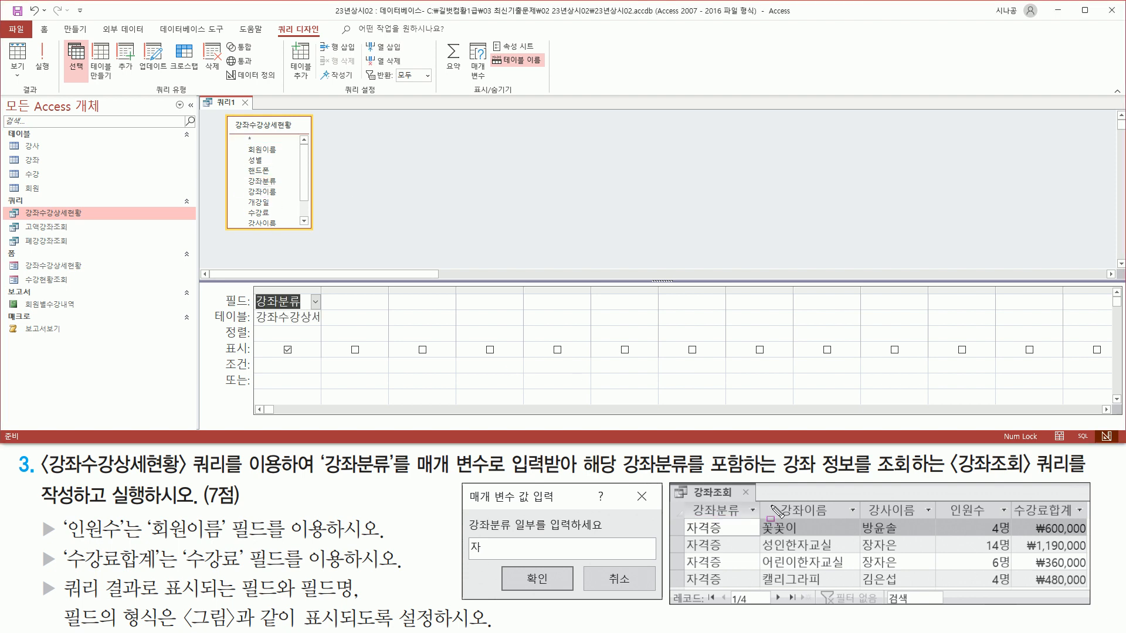
{"action": "left_click_drag", "start_coordinate": [818, 530], "coordinate": [850, 534]}
{"action": "key", "text": "Escape"}
{"action": "left_click", "coordinate": [263, 192]}
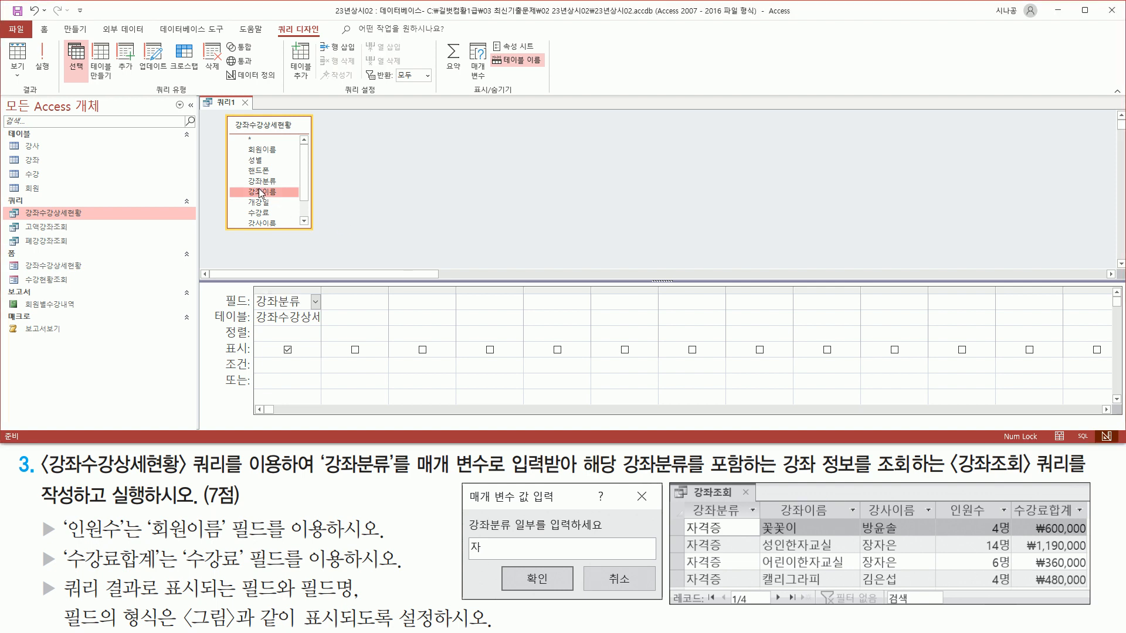
{"action": "double_click", "coordinate": [266, 192]}
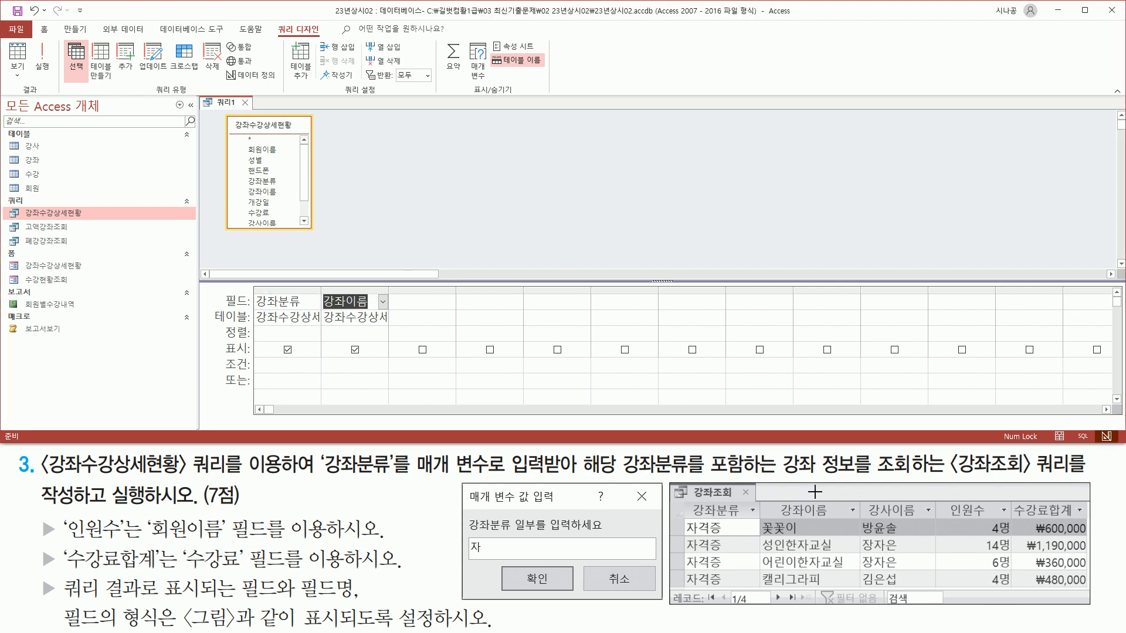
{"action": "left_click_drag", "start_coordinate": [857, 508], "coordinate": [931, 531]}
{"action": "key", "text": "Escape"}
{"action": "left_click", "coordinate": [273, 221]}
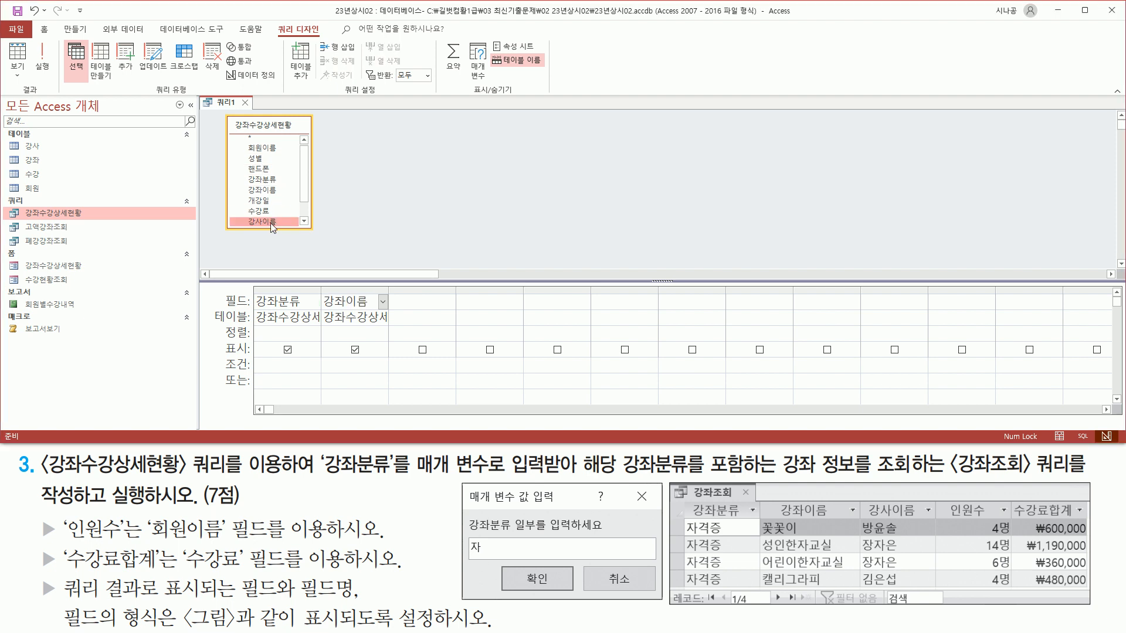
{"action": "double_click", "coordinate": [268, 221]}
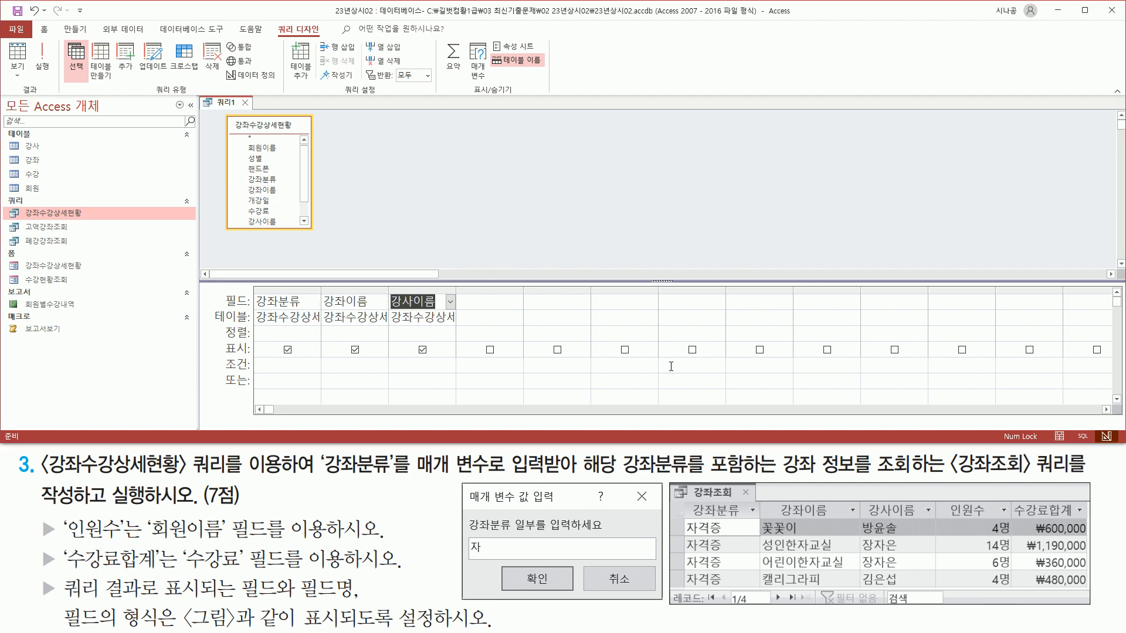
Add 회원이름 as the fourth column and 수강료 as the fifth.
{"action": "left_click_drag", "start_coordinate": [940, 495], "coordinate": [997, 524]}
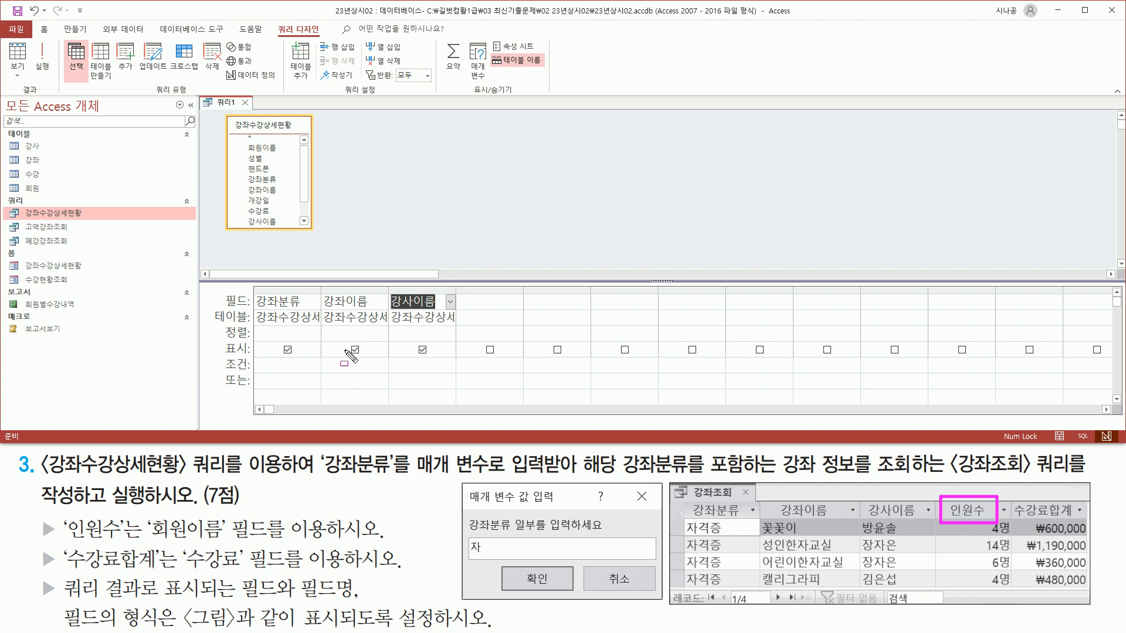
{"action": "left_click_drag", "start_coordinate": [36, 515], "coordinate": [60, 541]}
{"action": "left_click_drag", "start_coordinate": [145, 539], "coordinate": [227, 539]}
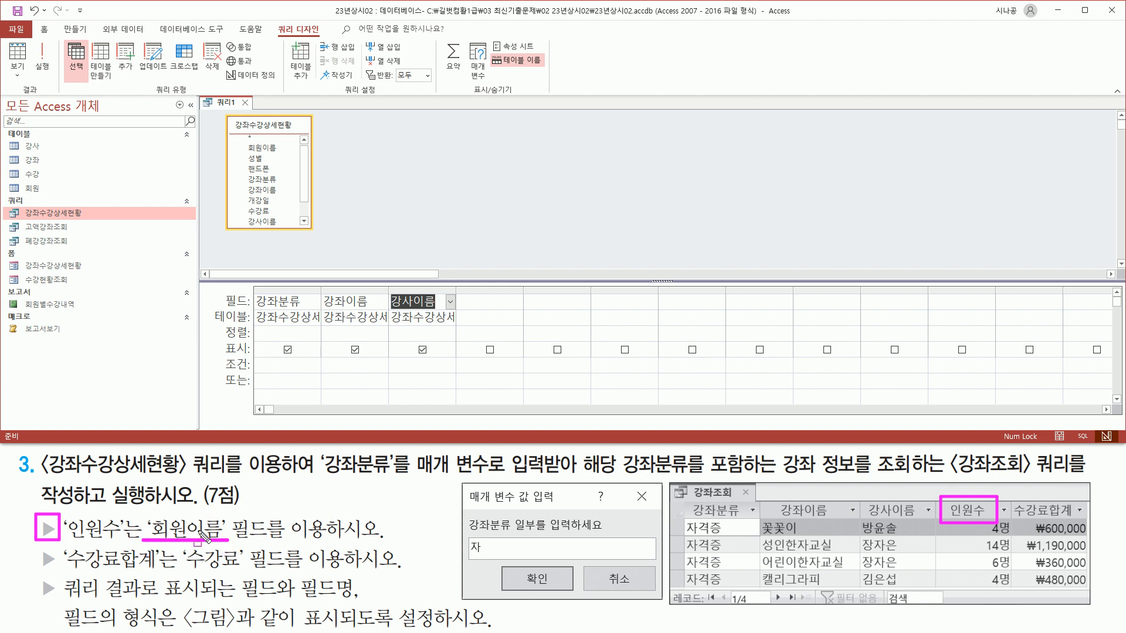
{"action": "key", "text": "Escape"}
{"action": "left_click", "coordinate": [269, 148]}
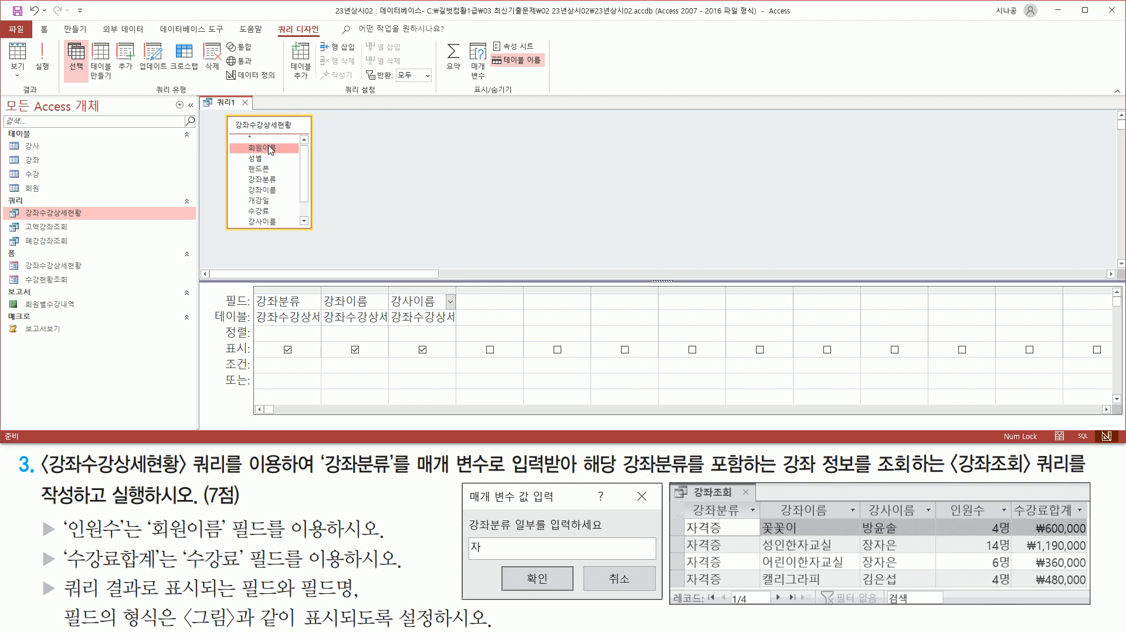
{"action": "double_click", "coordinate": [269, 148]}
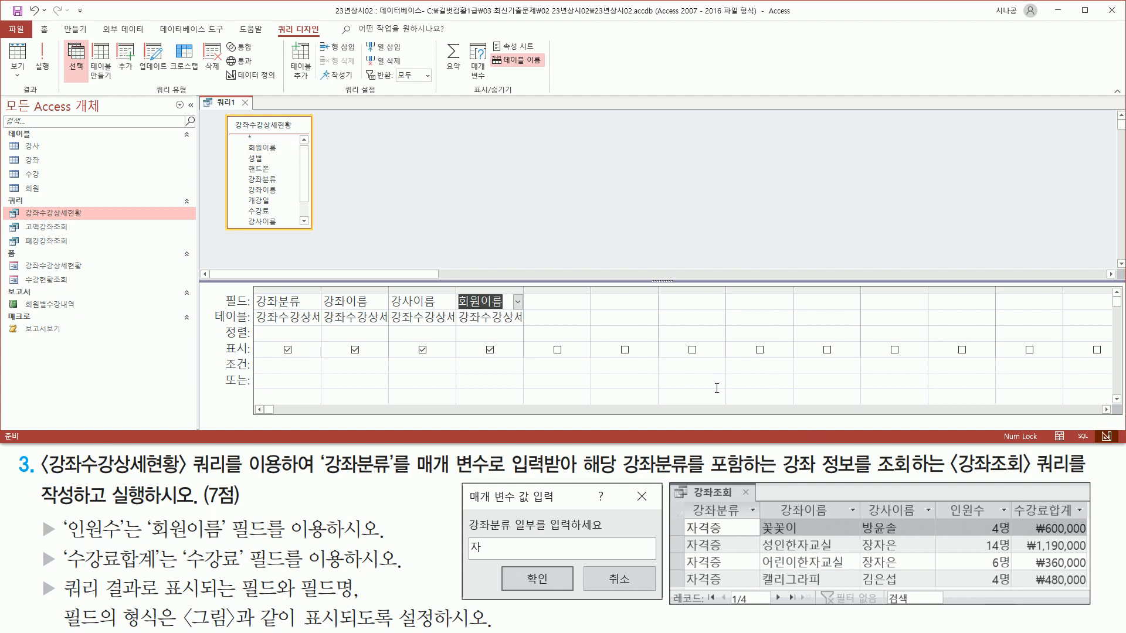
{"action": "left_click_drag", "start_coordinate": [1009, 499], "coordinate": [1086, 521]}
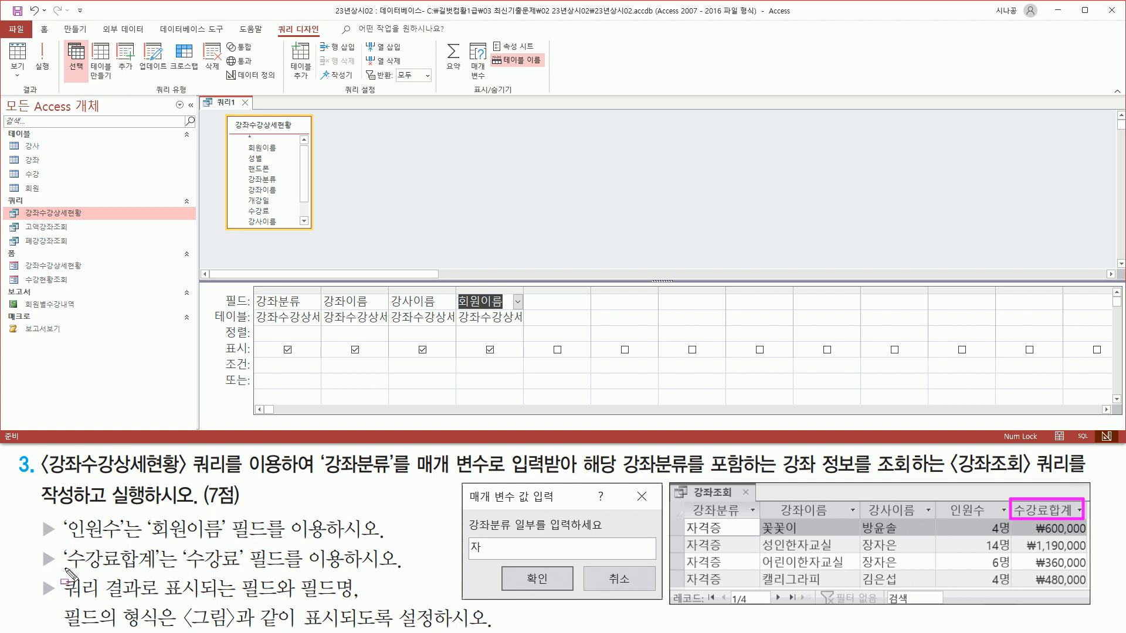
{"action": "left_click_drag", "start_coordinate": [184, 571], "coordinate": [296, 572]}
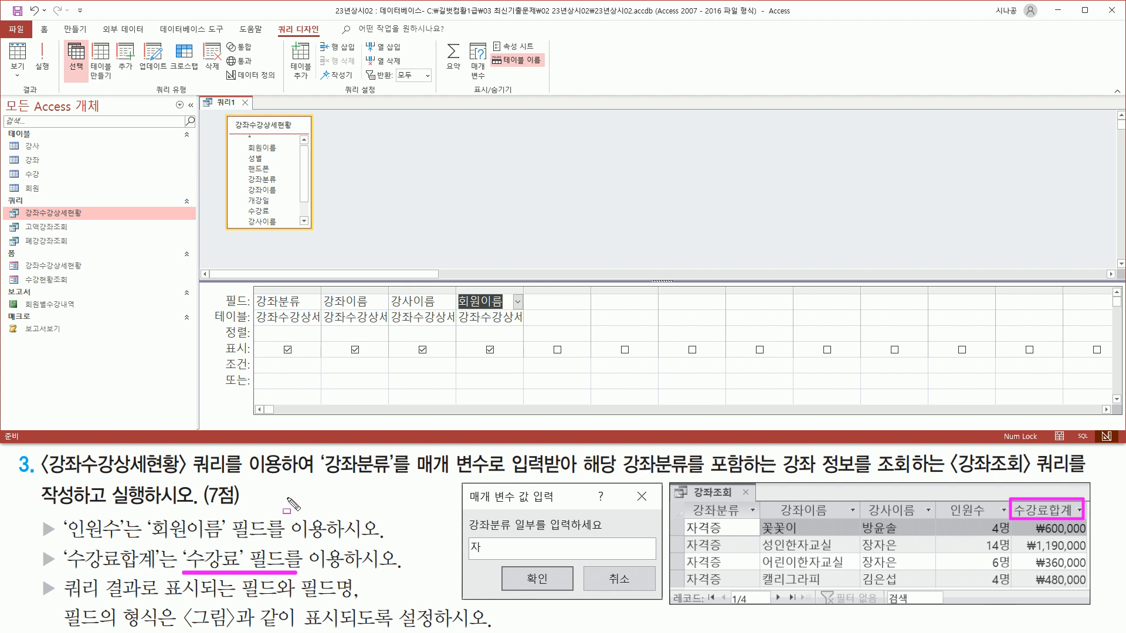
{"action": "key", "text": "Escape"}
{"action": "left_click", "coordinate": [260, 211]}
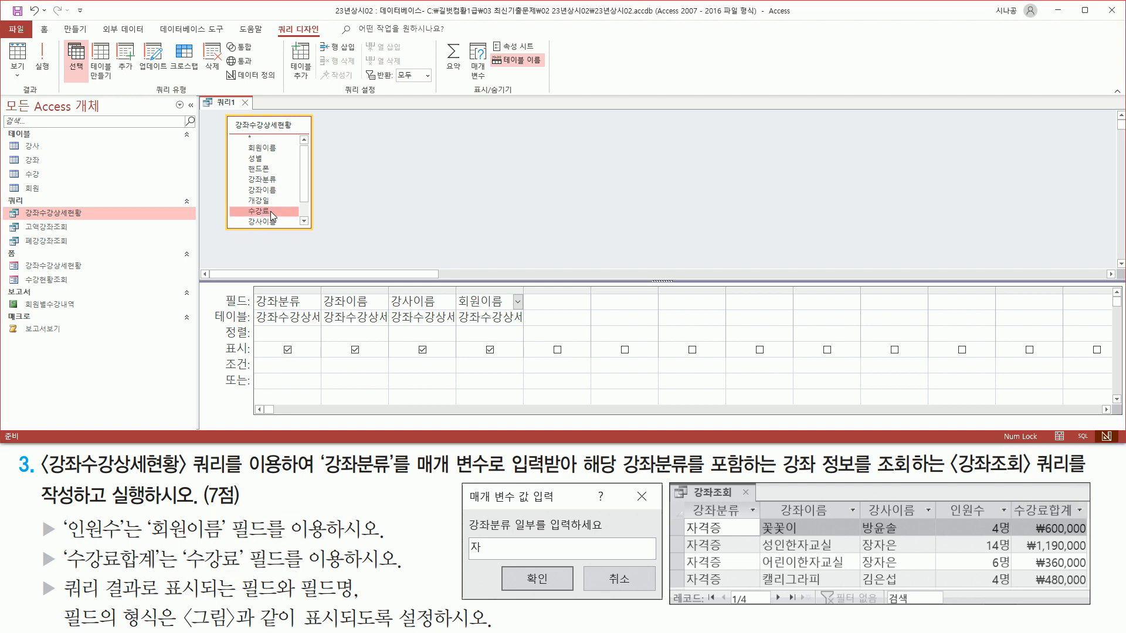
{"action": "left_click_drag", "start_coordinate": [270, 210], "coordinate": [576, 322]}
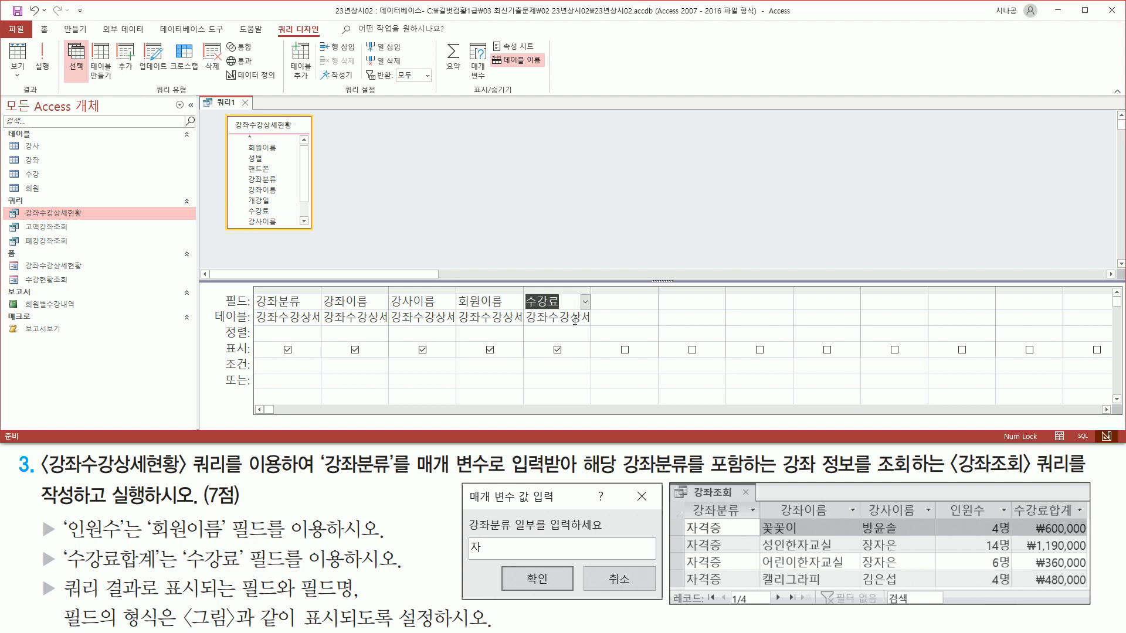
{"action": "mouse_move", "coordinate": [252, 285]}
{"action": "left_mouse_down"}
{"action": "mouse_move", "coordinate": [346, 327]}
{"action": "mouse_move", "coordinate": [589, 334]}
{"action": "left_mouse_up"}
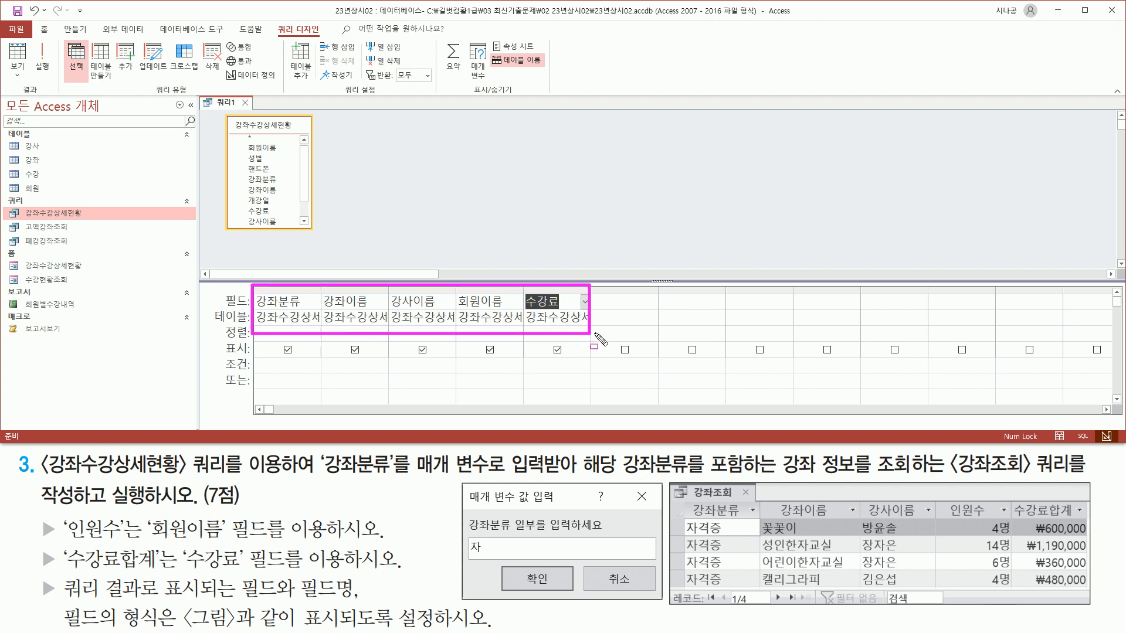
{"action": "key", "text": "Escape"}
Raise the splitter between the table pane and design grid to enlarge the grid.
{"action": "left_click_drag", "start_coordinate": [568, 283], "coordinate": [569, 256]}
{"action": "mouse_move", "coordinate": [144, 545]}
{"action": "left_mouse_down"}
{"action": "mouse_move", "coordinate": [217, 543]}
{"action": "mouse_move", "coordinate": [274, 510]}
{"action": "left_mouse_up"}
{"action": "left_click_drag", "start_coordinate": [58, 515], "coordinate": [122, 542]}
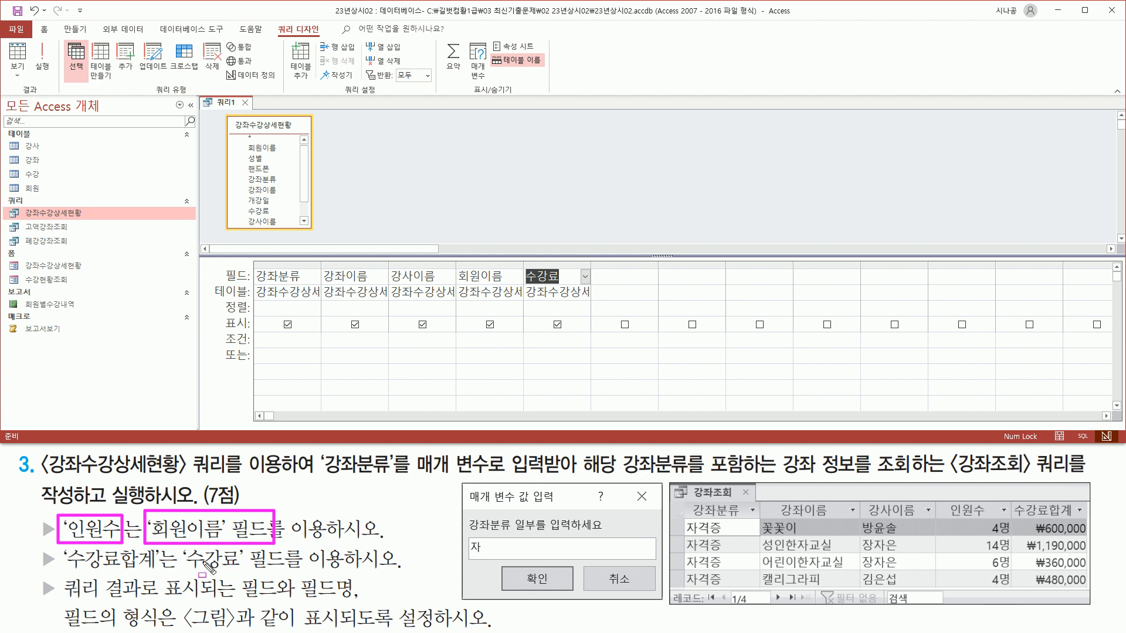
{"action": "left_click_drag", "start_coordinate": [176, 545], "coordinate": [286, 570]}
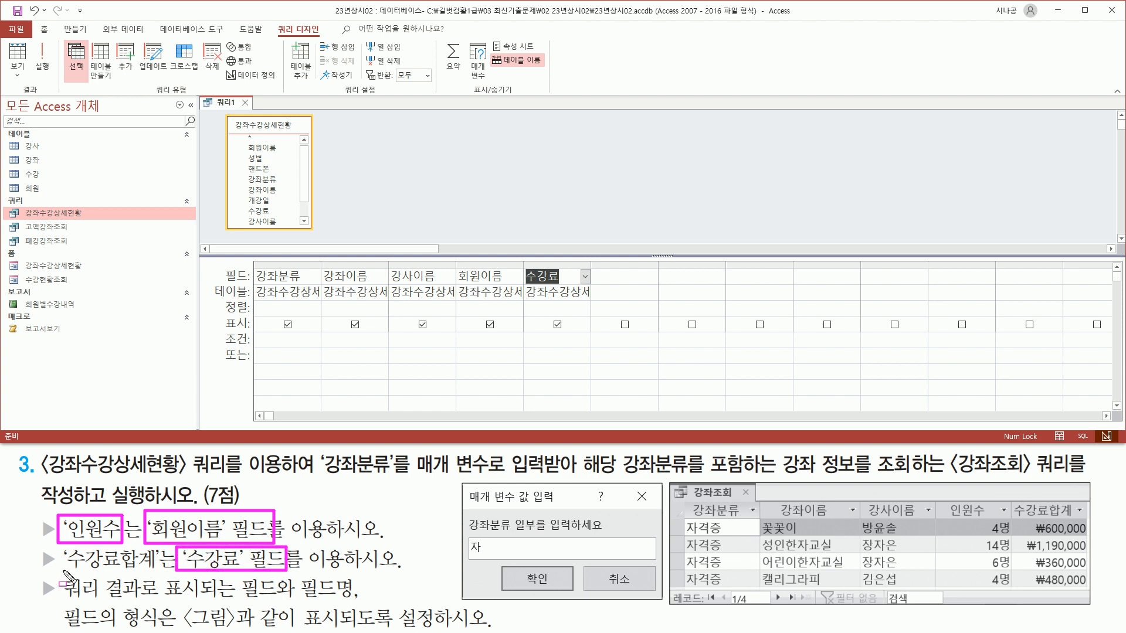
{"action": "mouse_move", "coordinate": [59, 572]}
{"action": "left_mouse_down"}
{"action": "mouse_move", "coordinate": [158, 557]}
{"action": "mouse_move", "coordinate": [58, 570]}
{"action": "left_mouse_up"}
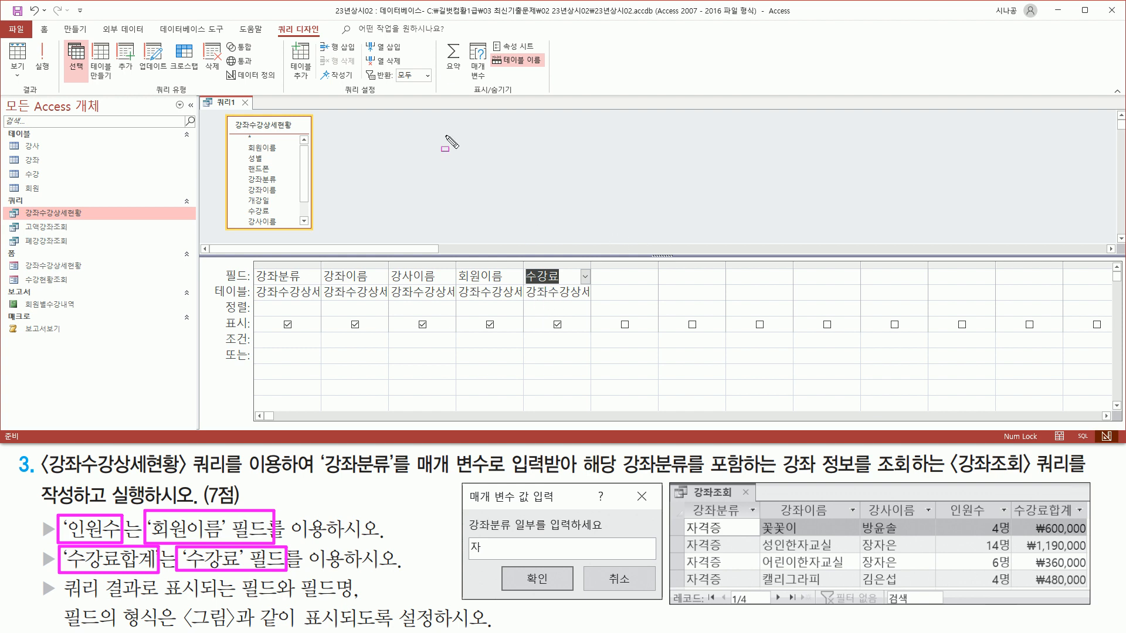
{"action": "key", "text": "Escape"}
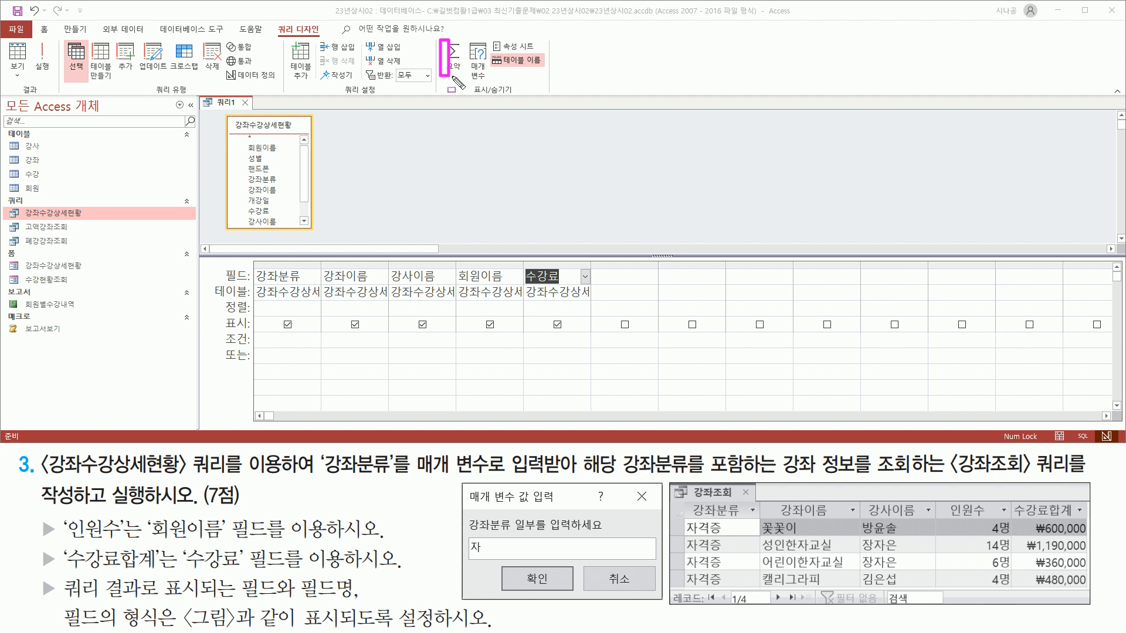
Turn on the totals row and set 수강료 to 합계.
{"action": "left_click", "coordinate": [452, 58]}
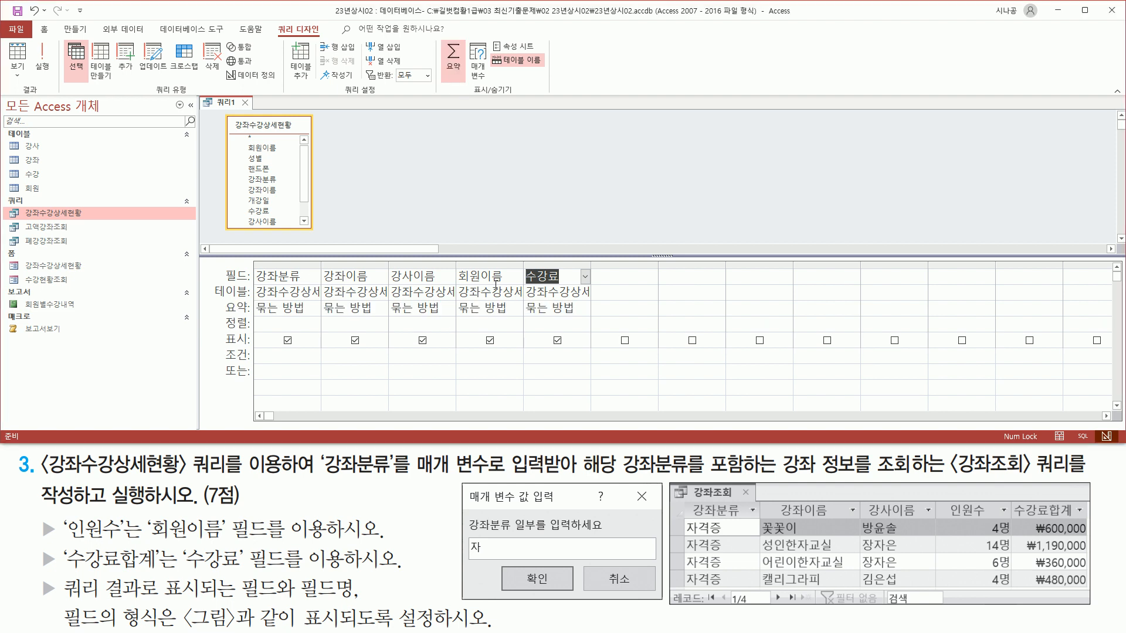
{"action": "key", "text": "ctrl+2"}
{"action": "mouse_move", "coordinate": [217, 301]}
{"action": "left_mouse_down"}
{"action": "mouse_move", "coordinate": [248, 321]}
{"action": "mouse_move", "coordinate": [578, 319]}
{"action": "left_mouse_up"}
{"action": "key", "text": "Escape"}
{"action": "left_click", "coordinate": [584, 314]}
{"action": "left_click_drag", "start_coordinate": [523, 300], "coordinate": [582, 317]}
{"action": "key", "text": "Escape"}
{"action": "left_click", "coordinate": [586, 310]}
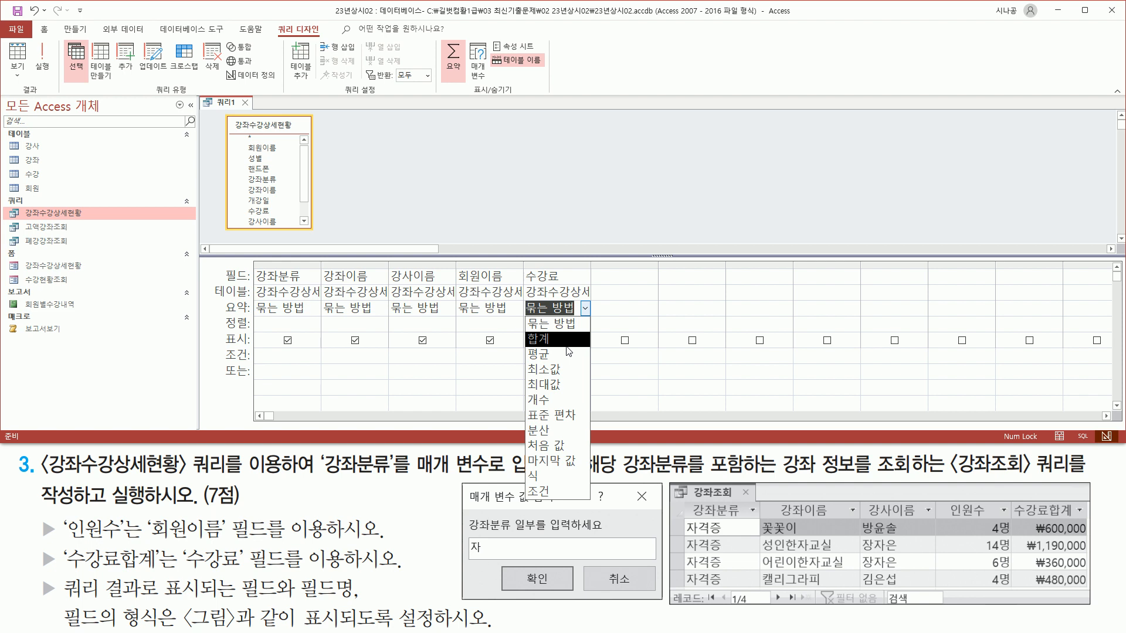
{"action": "left_click", "coordinate": [566, 343]}
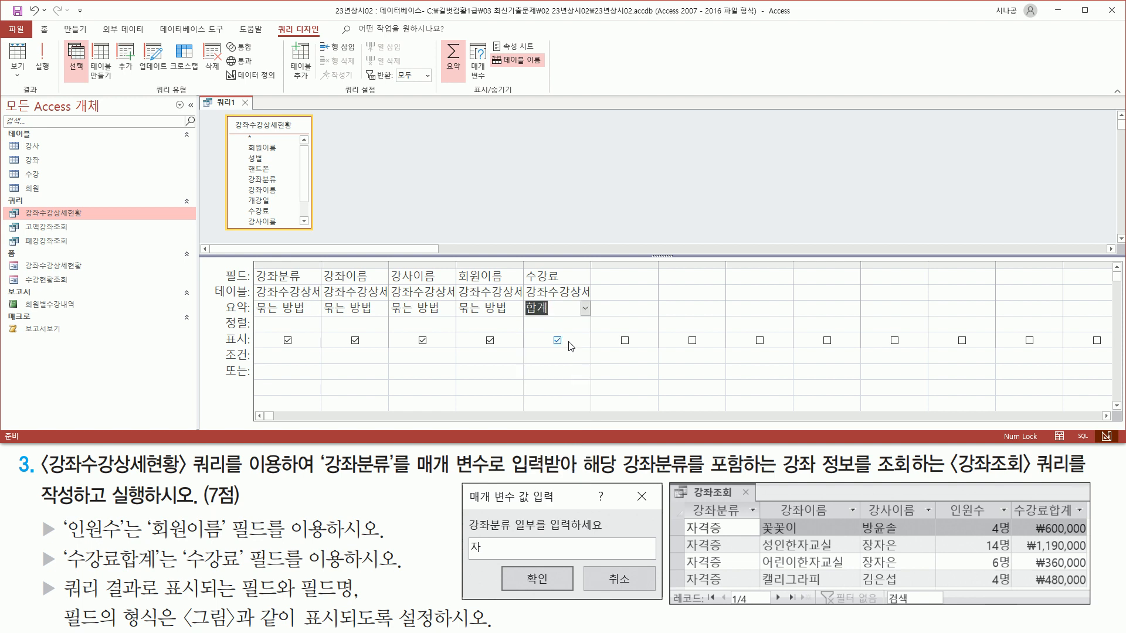
Set the 회원이름 totals cell to 개수.
{"action": "left_click", "coordinate": [509, 309]}
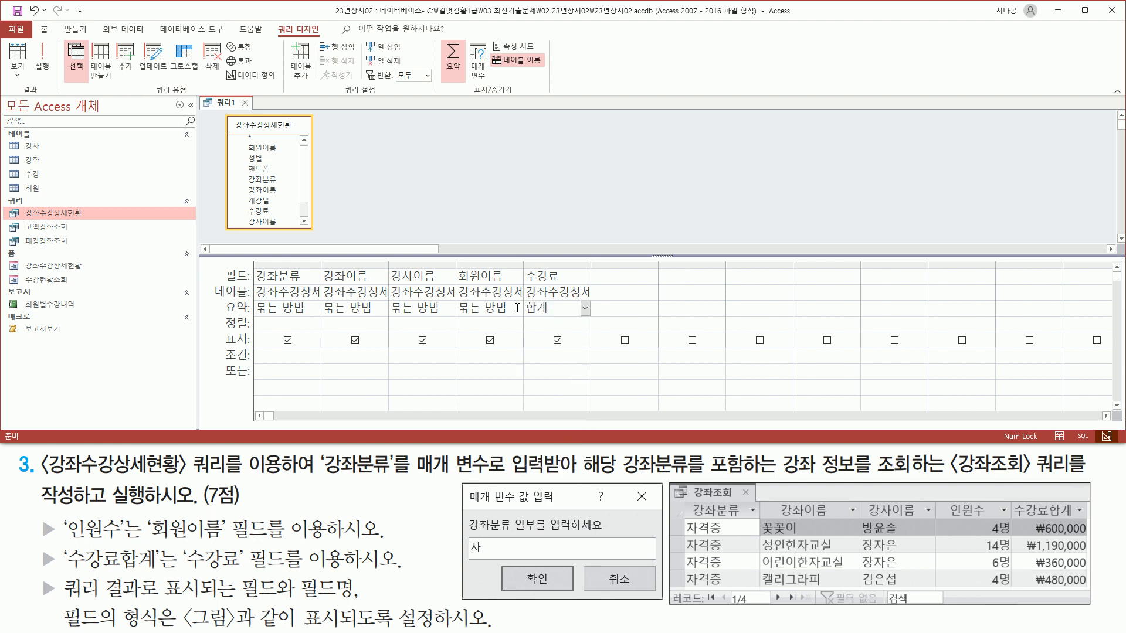
{"action": "left_click", "coordinate": [519, 310]}
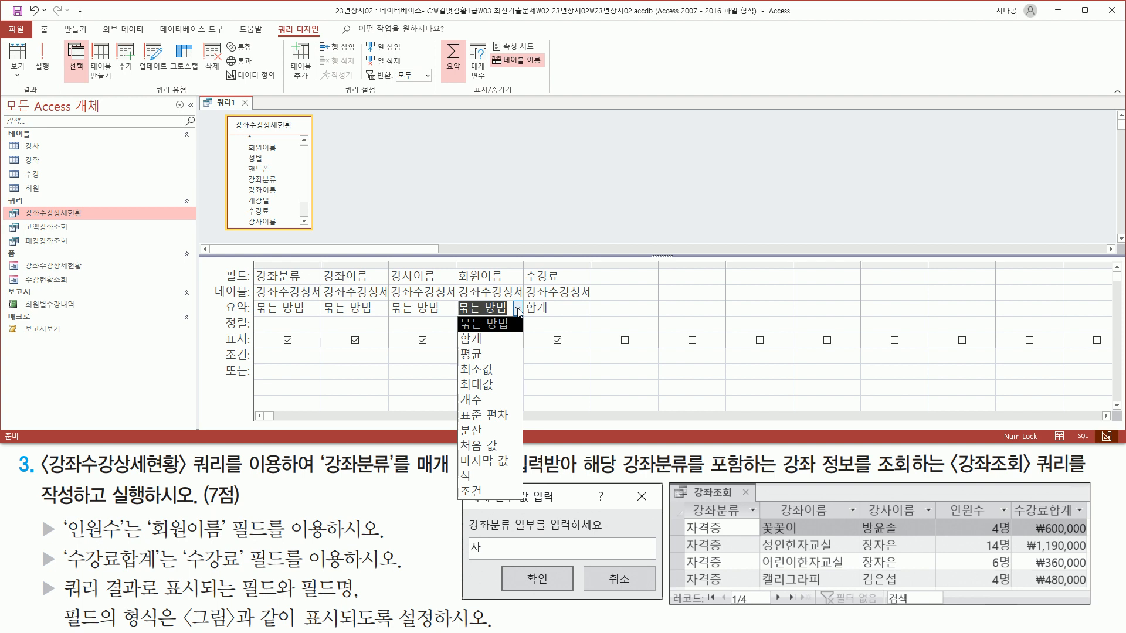
{"action": "left_click", "coordinate": [486, 403]}
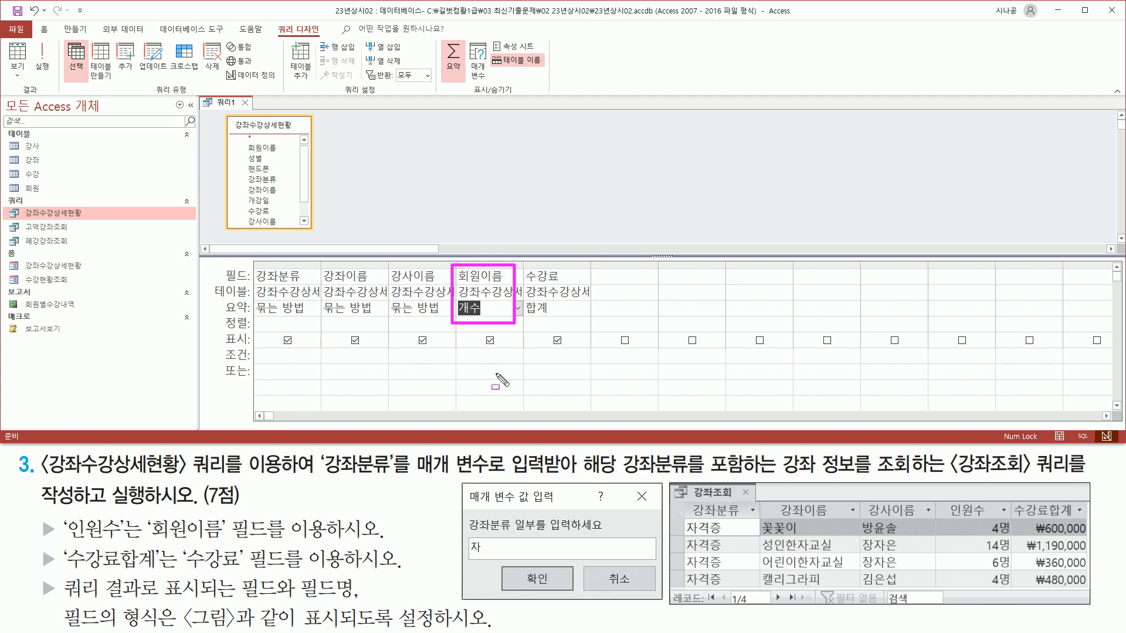
{"action": "mouse_move", "coordinate": [456, 263]}
{"action": "left_mouse_down"}
{"action": "mouse_move", "coordinate": [509, 287]}
{"action": "mouse_move", "coordinate": [566, 287]}
{"action": "left_mouse_up"}
{"action": "left_click_drag", "start_coordinate": [938, 496], "coordinate": [1088, 522]}
{"action": "key", "text": "Escape"}
Label the 회원이름 count column 인원수 and autofit its width.
{"action": "left_click", "coordinate": [468, 275]}
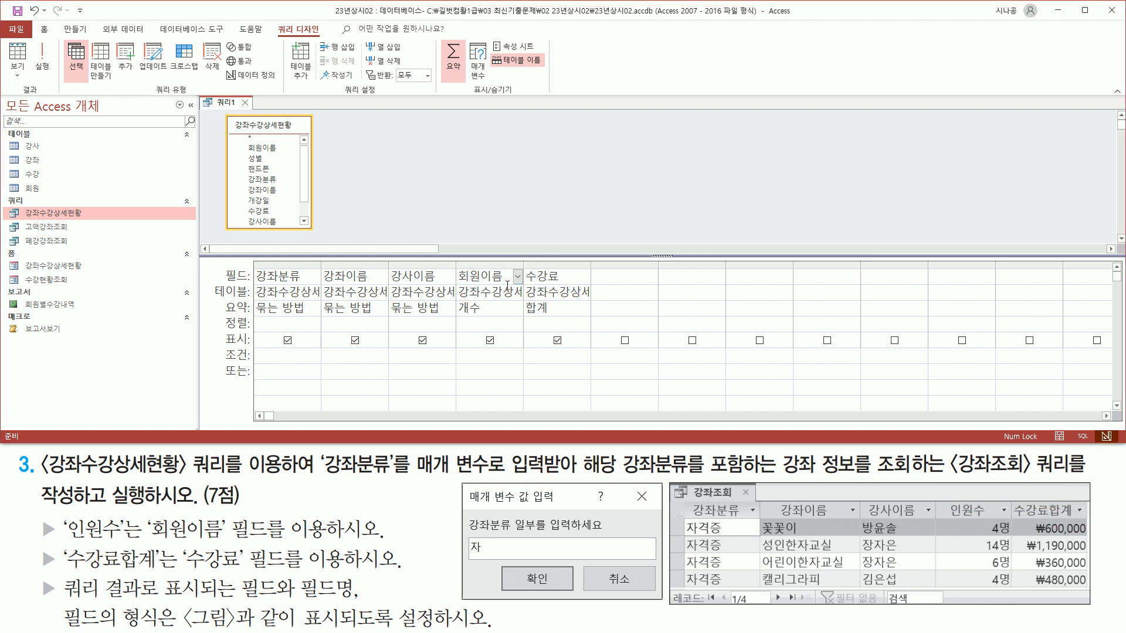
{"action": "type", "text": "인원ㅇ"}
{"action": "type", "text": ":"}
{"action": "key", "text": "Tab"}
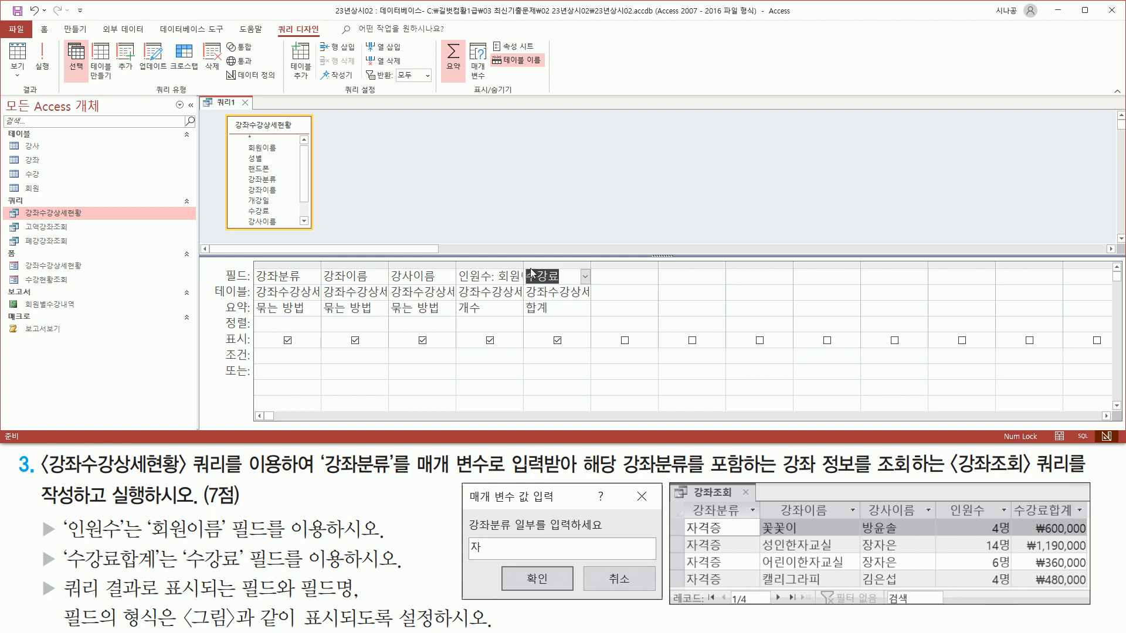
{"action": "double_click", "coordinate": [522, 267]}
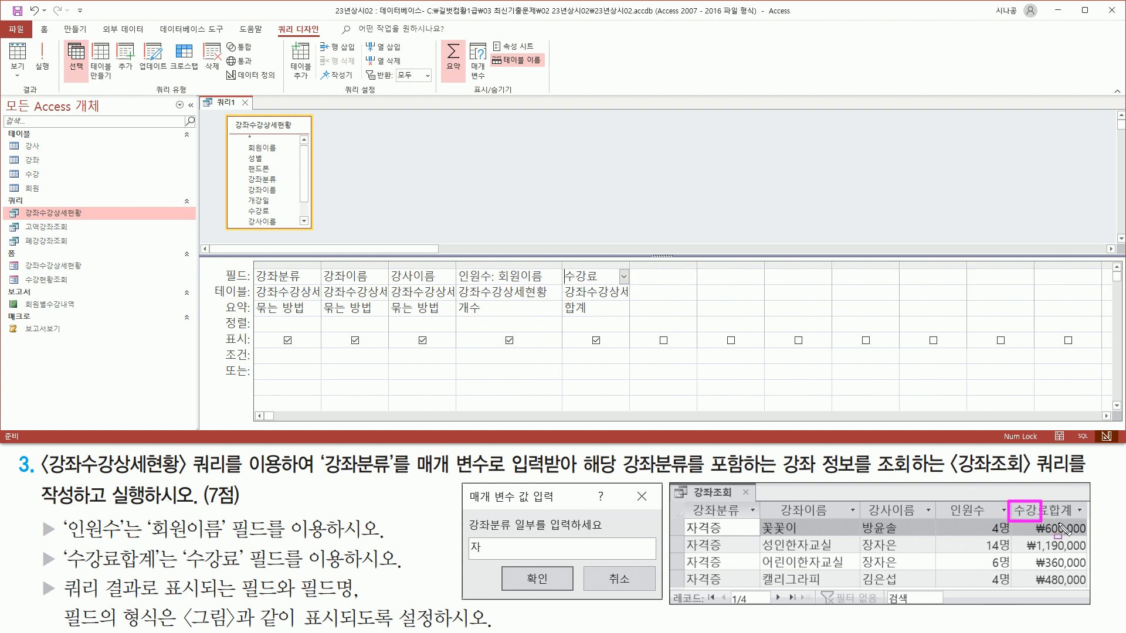
Label the 수강료 sum column 수강료합계 and autofit its width.
{"action": "left_click", "coordinate": [571, 275]}
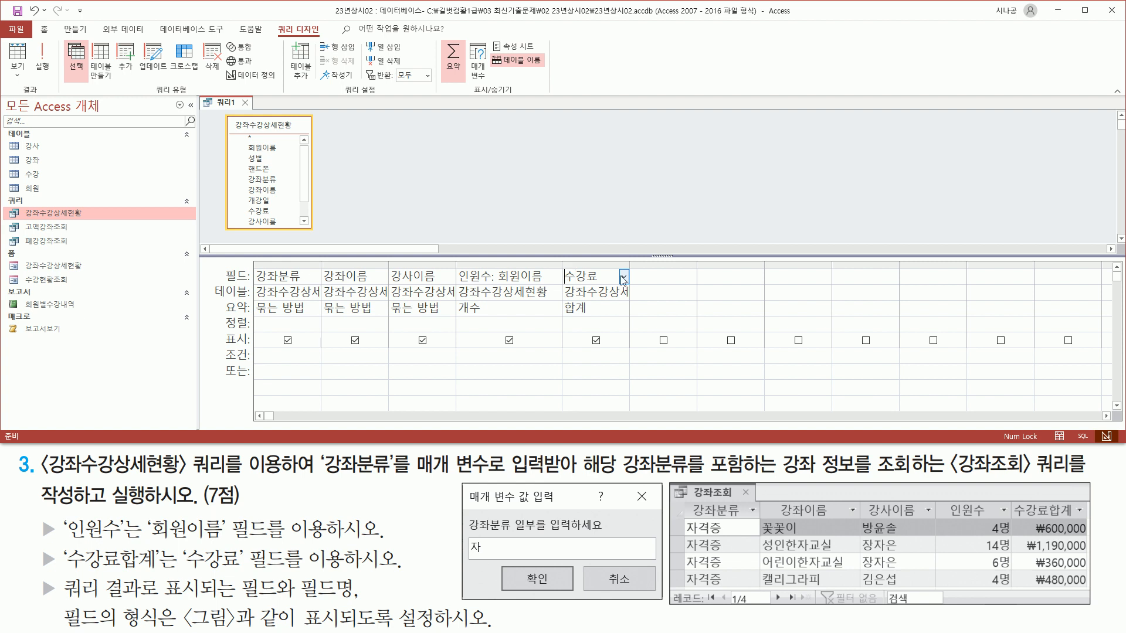
{"action": "type", "text": "숭"}
{"action": "type", "text": "강ㄹ"}
{"action": "type", "text": "료합ㄱ"}
{"action": "type", "text": "계:수강료"}
{"action": "key", "text": "Tab"}
{"action": "double_click", "coordinate": [629, 266]}
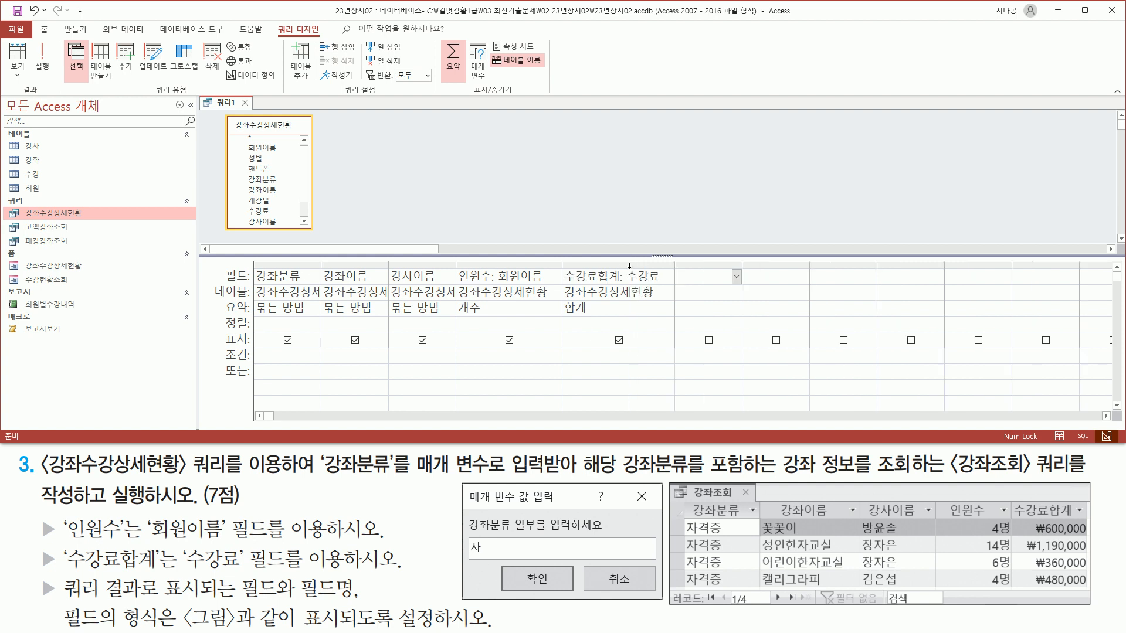
{"action": "left_click_drag", "start_coordinate": [456, 285], "coordinate": [496, 285]}
{"action": "left_click_drag", "start_coordinate": [566, 286], "coordinate": [623, 285]}
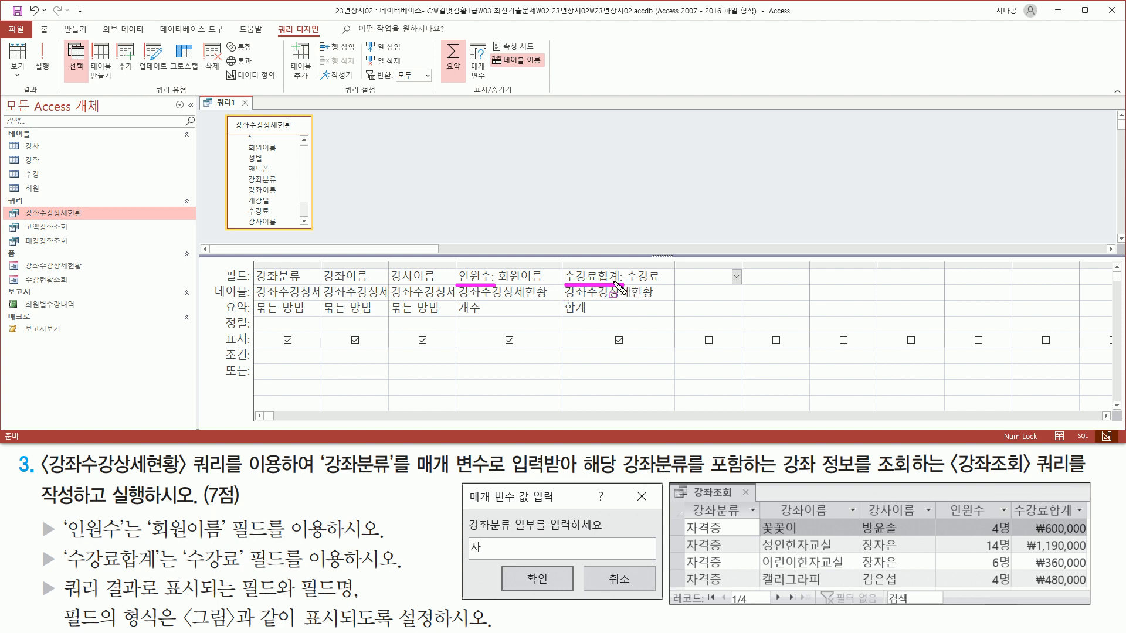
{"action": "key", "text": "Escape"}
{"action": "left_click", "coordinate": [463, 202]}
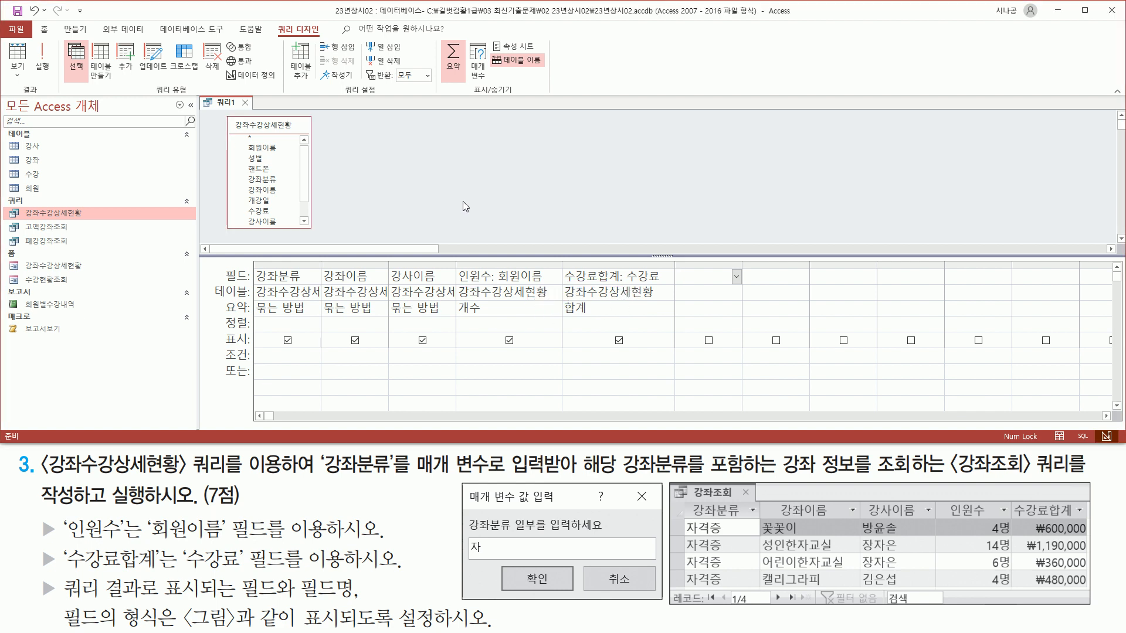
{"action": "key", "text": "ctrl+2"}
{"action": "left_click_drag", "start_coordinate": [271, 21], "coordinate": [327, 39]}
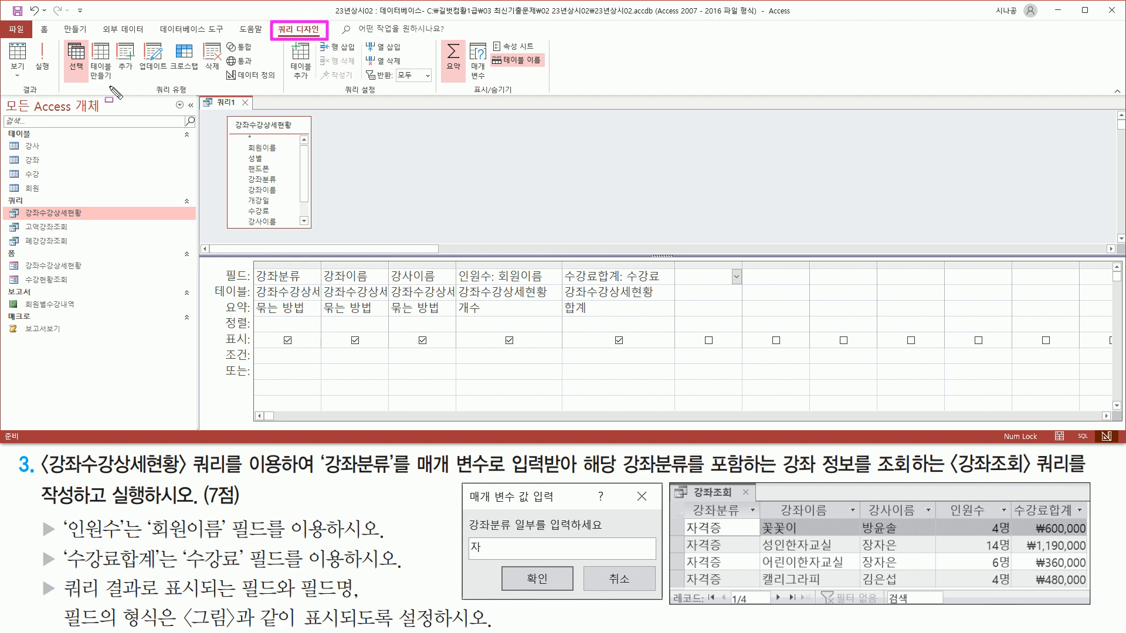
{"action": "key", "text": "Escape"}
Run the query to list its 13 grouped course rows.
{"action": "left_click", "coordinate": [44, 63]}
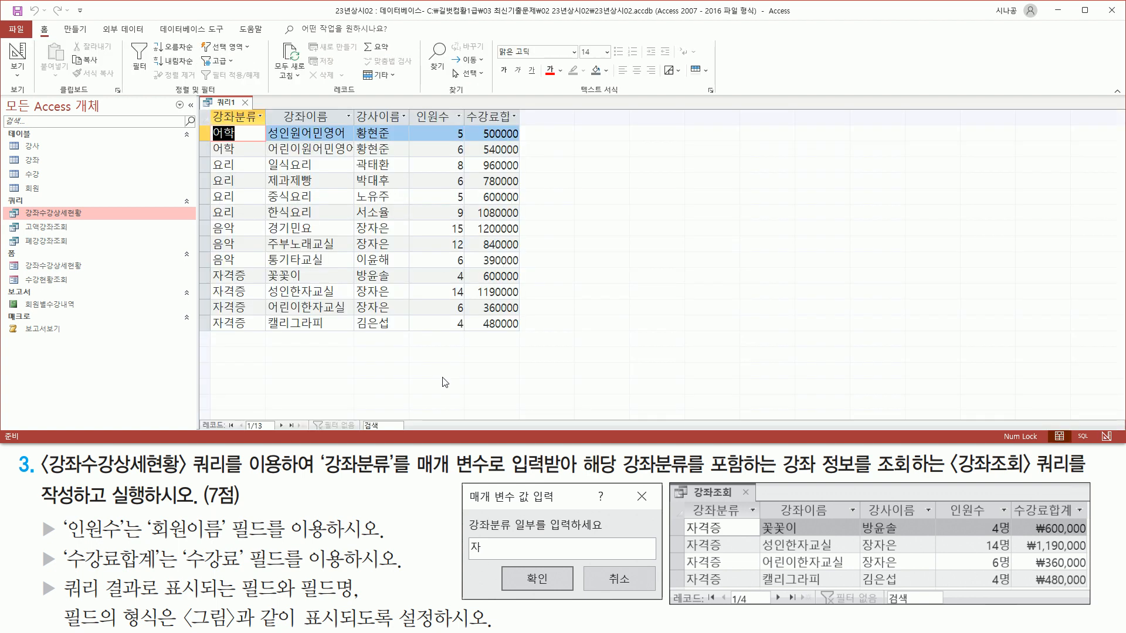
{"action": "mouse_move", "coordinate": [209, 108]}
{"action": "left_mouse_down"}
{"action": "mouse_move", "coordinate": [275, 142]}
{"action": "mouse_move", "coordinate": [326, 126]}
{"action": "mouse_move", "coordinate": [517, 124]}
{"action": "left_mouse_up"}
{"action": "left_click_drag", "start_coordinate": [690, 499], "coordinate": [736, 519]}
{"action": "left_click_drag", "start_coordinate": [857, 522], "coordinate": [1089, 518]}
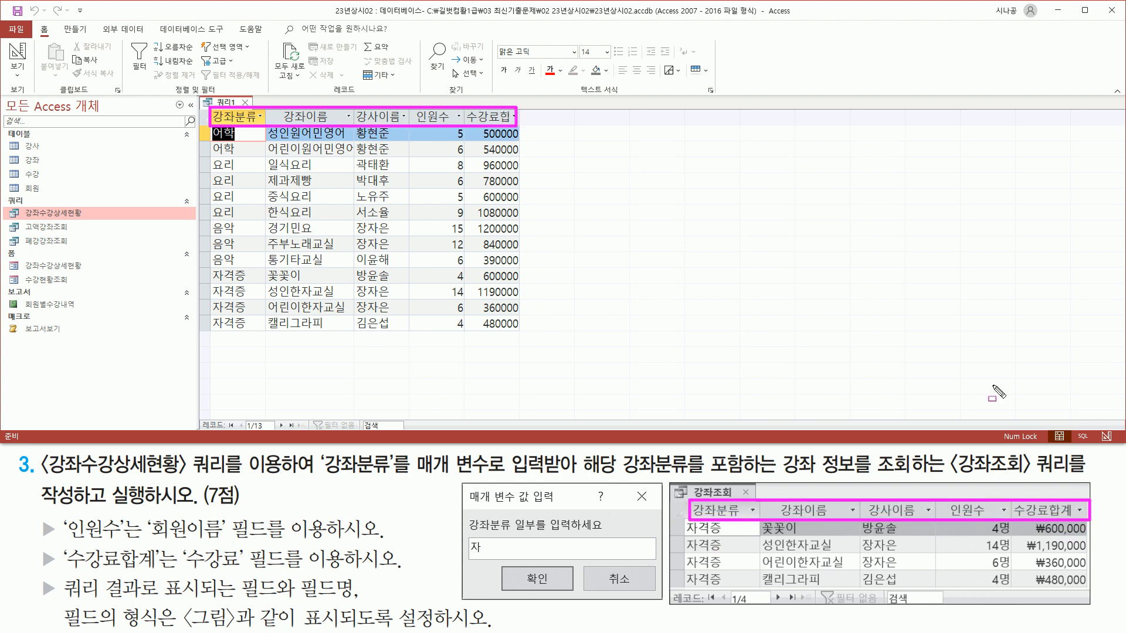
{"action": "key", "text": "Escape"}
{"action": "left_click_drag", "start_coordinate": [466, 111], "coordinate": [519, 125]}
{"action": "key", "text": "Escape"}
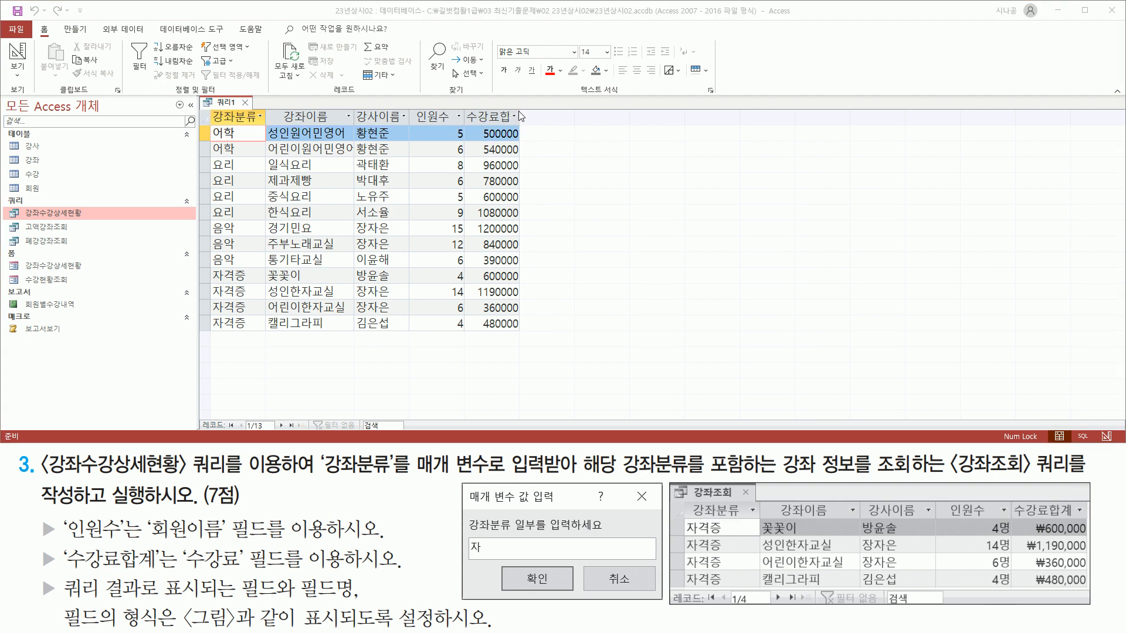
Autofit the 수강료합계 datasheet column and review the 인원수 and fee totals.
{"action": "left_click", "coordinate": [521, 105]}
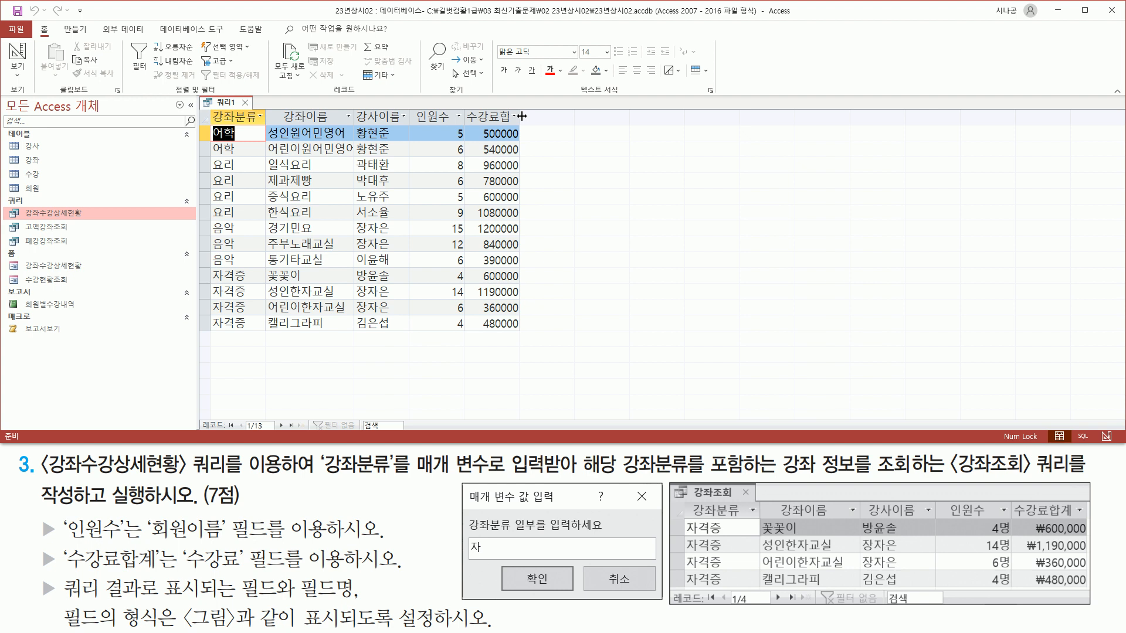
{"action": "double_click", "coordinate": [522, 116]}
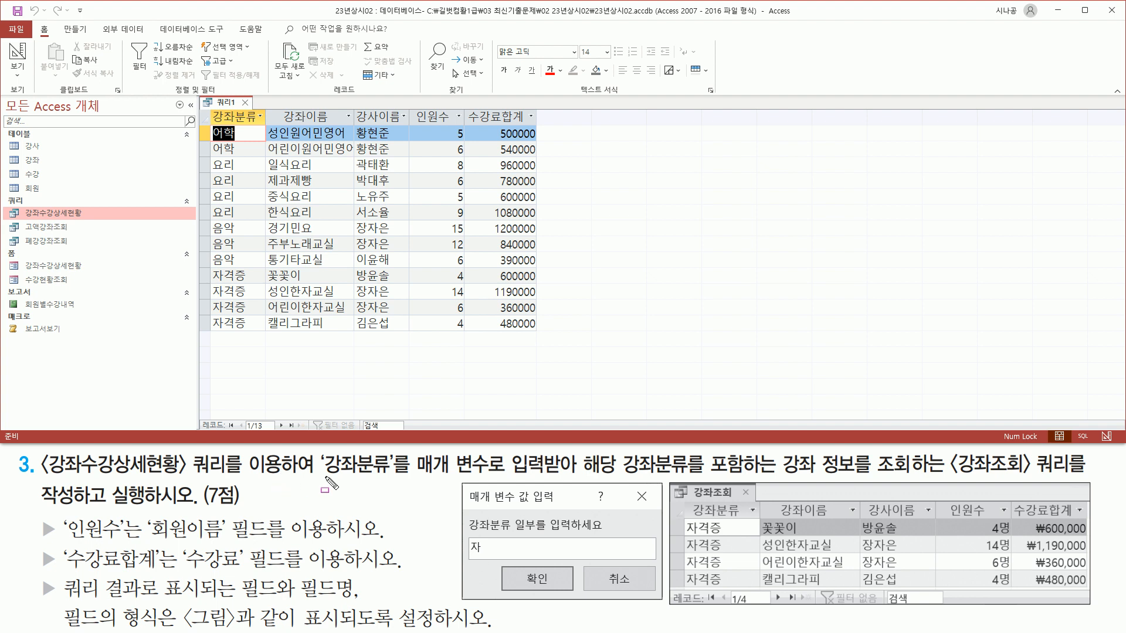
{"action": "mouse_move", "coordinate": [322, 482]}
{"action": "left_mouse_down"}
{"action": "mouse_move", "coordinate": [416, 473]}
{"action": "mouse_move", "coordinate": [414, 450]}
{"action": "left_mouse_up"}
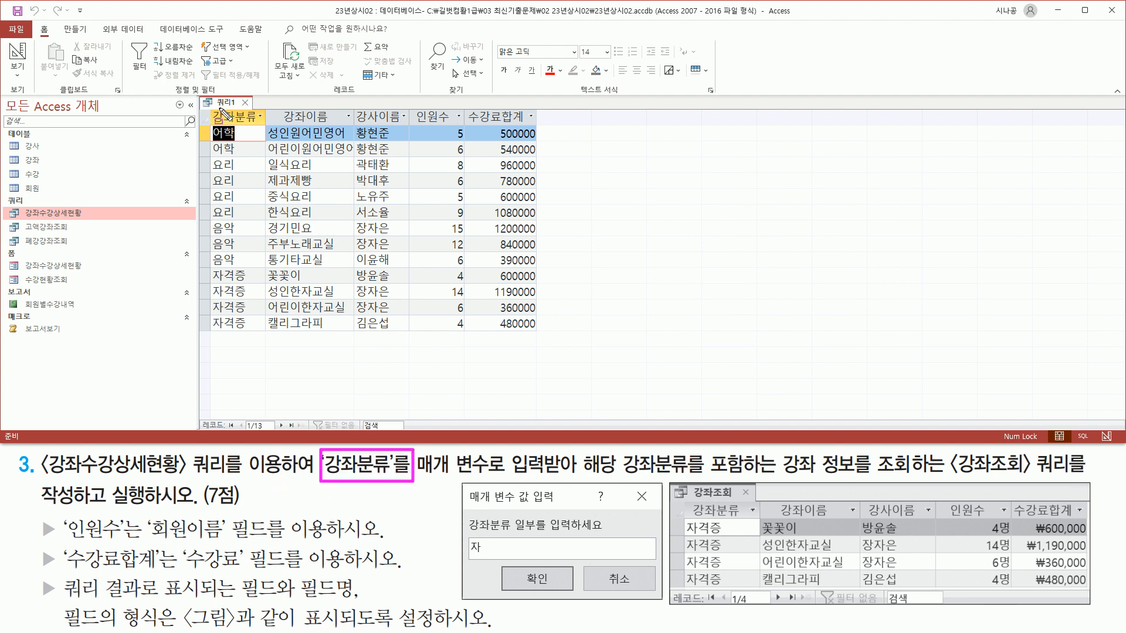
{"action": "left_click_drag", "start_coordinate": [212, 108], "coordinate": [262, 124]}
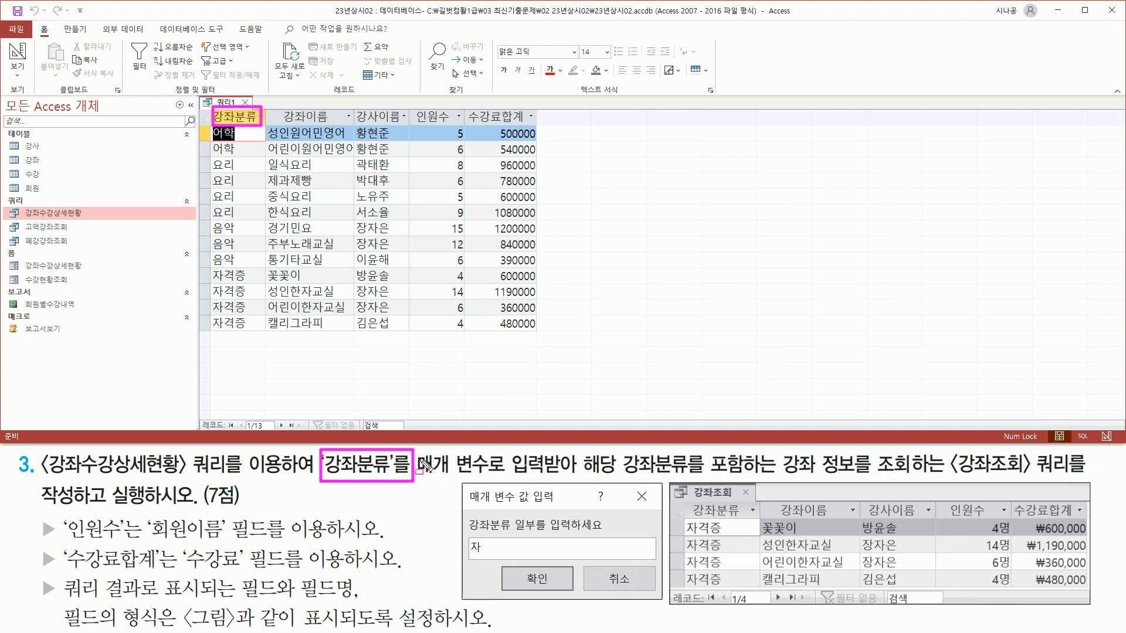
{"action": "left_click_drag", "start_coordinate": [418, 478], "coordinate": [578, 479]}
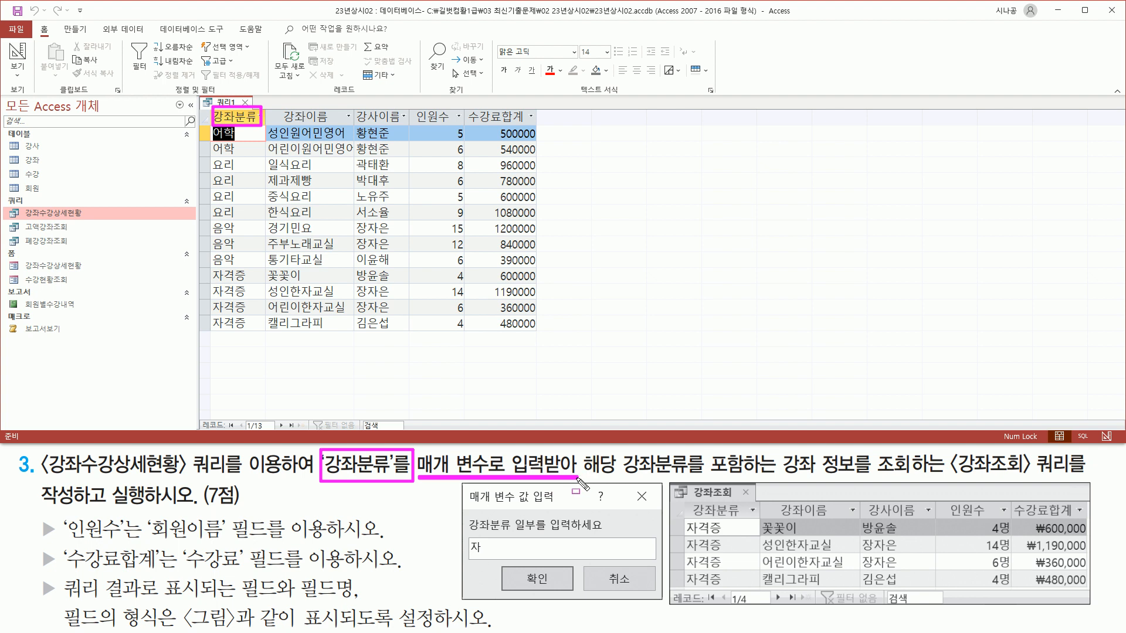
{"action": "left_click_drag", "start_coordinate": [585, 479], "coordinate": [920, 478]}
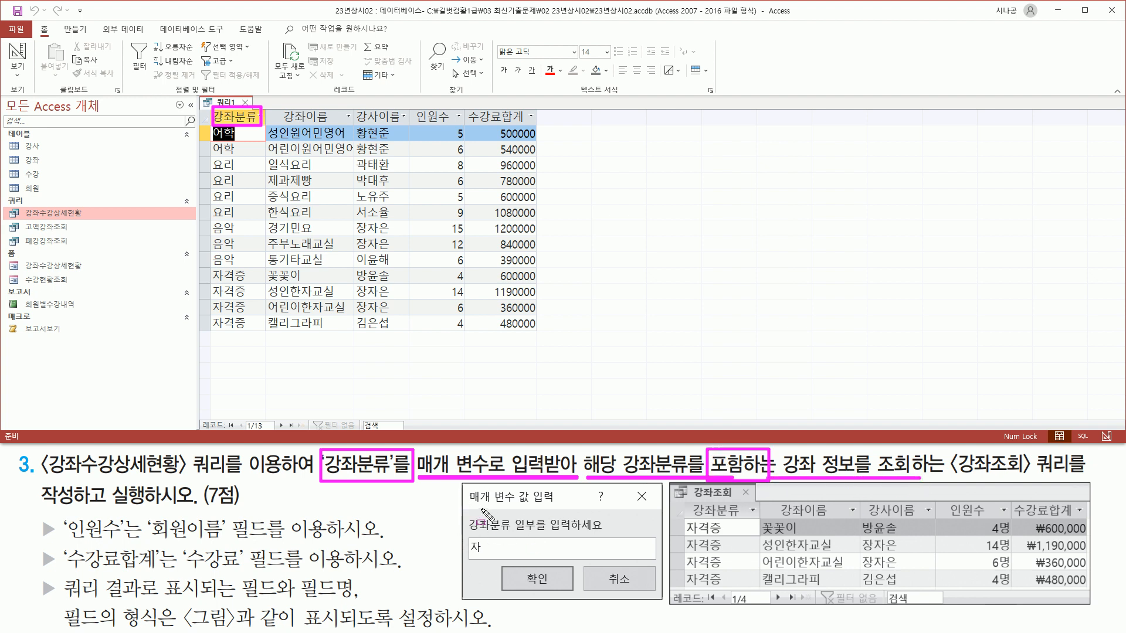
{"action": "key", "text": "Escape"}
{"action": "left_click_drag", "start_coordinate": [461, 483], "coordinate": [662, 600]}
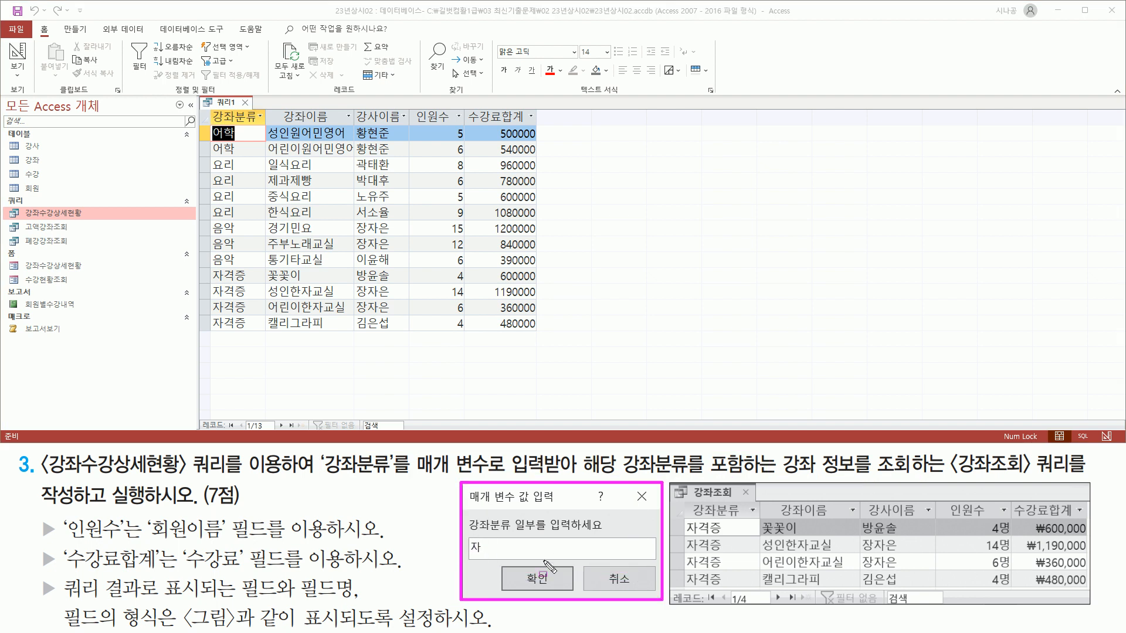
{"action": "mouse_move", "coordinate": [468, 556]}
{"action": "left_mouse_down"}
{"action": "mouse_move", "coordinate": [481, 556]}
{"action": "mouse_move", "coordinate": [487, 537]}
{"action": "mouse_move", "coordinate": [556, 590]}
{"action": "left_mouse_up"}
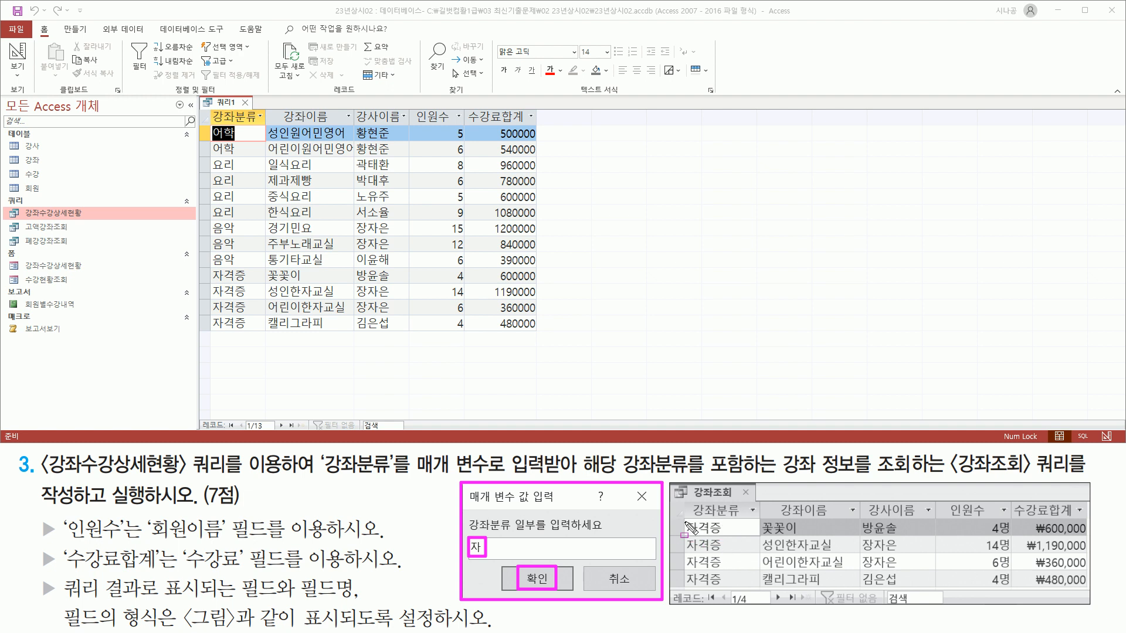
{"action": "mouse_move", "coordinate": [683, 517]}
{"action": "left_mouse_down"}
{"action": "mouse_move", "coordinate": [703, 598]}
{"action": "mouse_move", "coordinate": [701, 589]}
{"action": "left_mouse_up"}
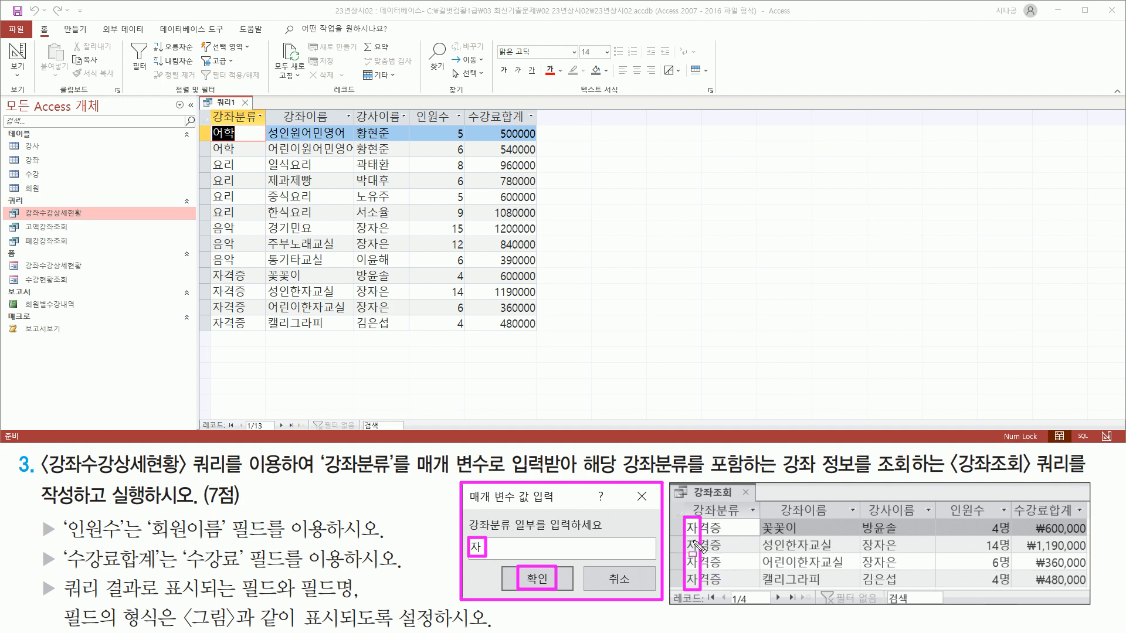
{"action": "key", "text": "Escape"}
{"action": "mouse_move", "coordinate": [464, 513]}
{"action": "left_mouse_down"}
{"action": "mouse_move", "coordinate": [470, 533]}
{"action": "mouse_move", "coordinate": [611, 535]}
{"action": "left_mouse_up"}
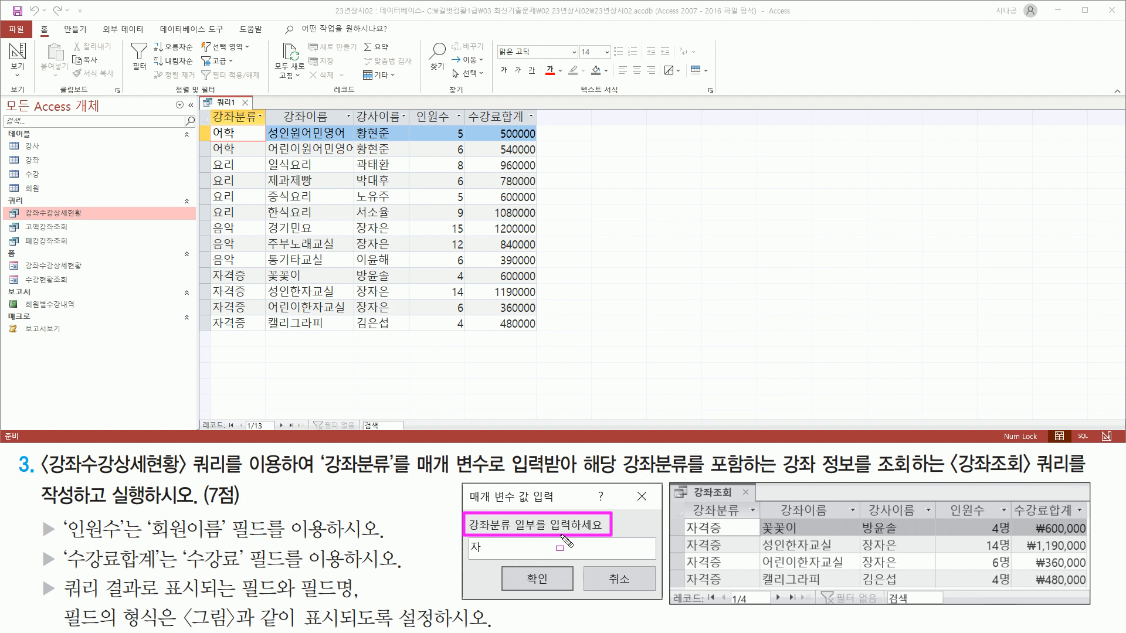
{"action": "key", "text": "Escape"}
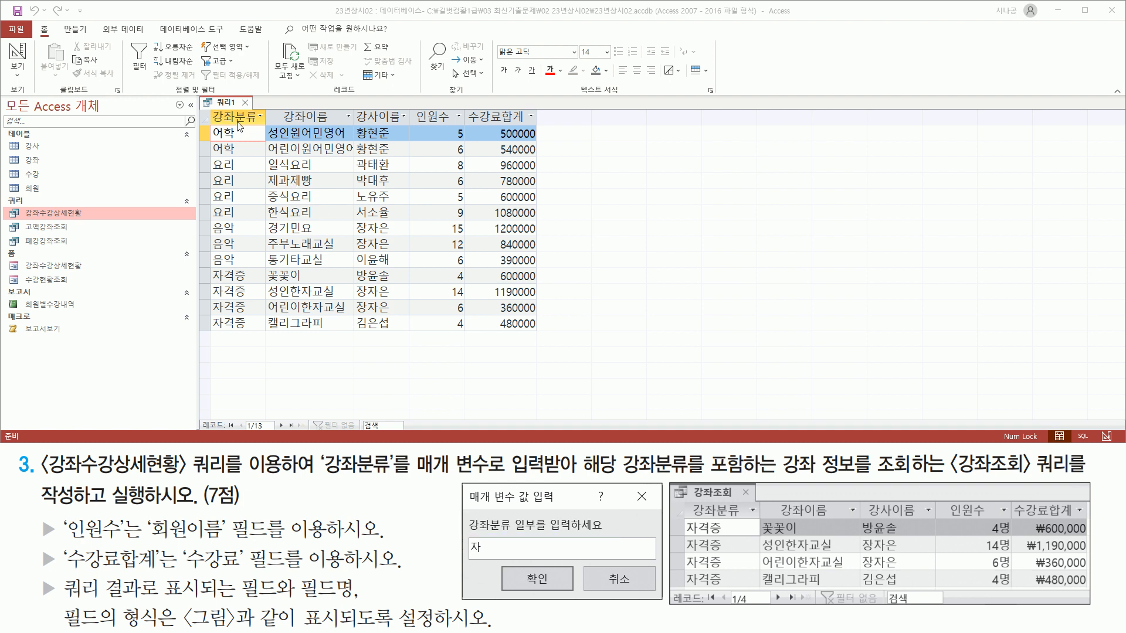
Switch 쿼리1 back to Design View and widen the 강좌분류 column in the grid.
{"action": "right_click", "coordinate": [227, 106]}
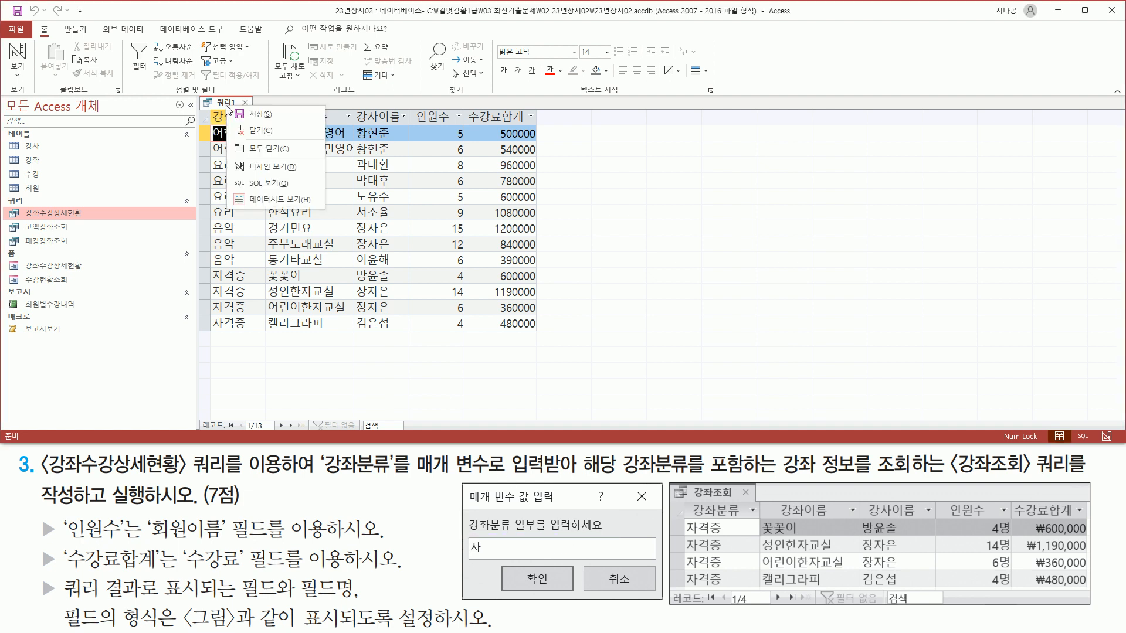
{"action": "left_click", "coordinate": [253, 168]}
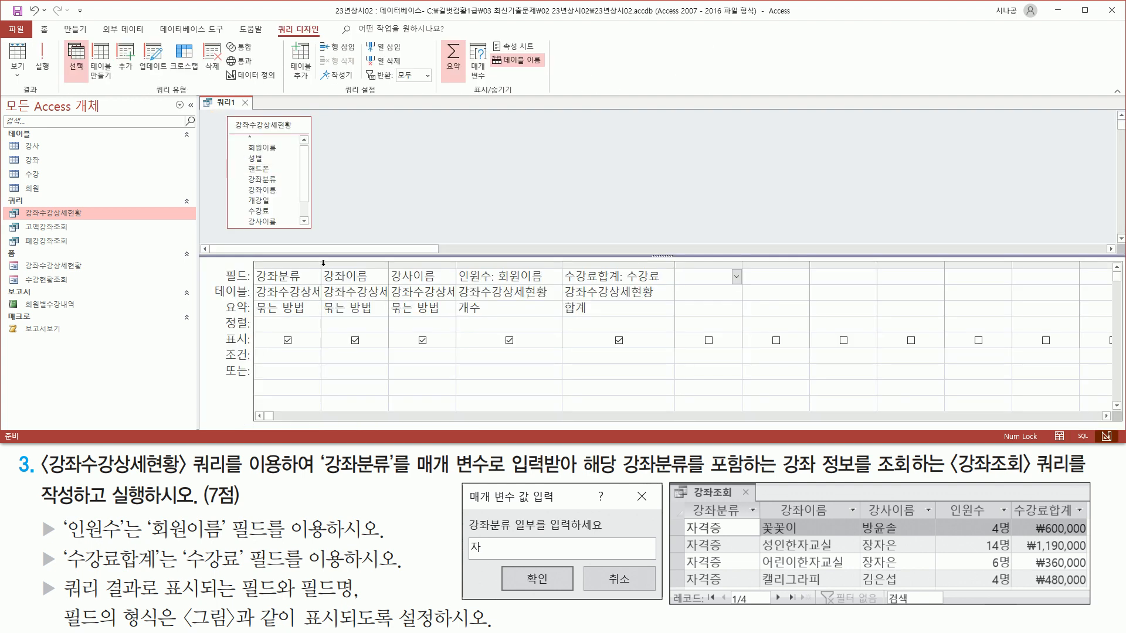
{"action": "left_click_drag", "start_coordinate": [322, 265], "coordinate": [430, 266]}
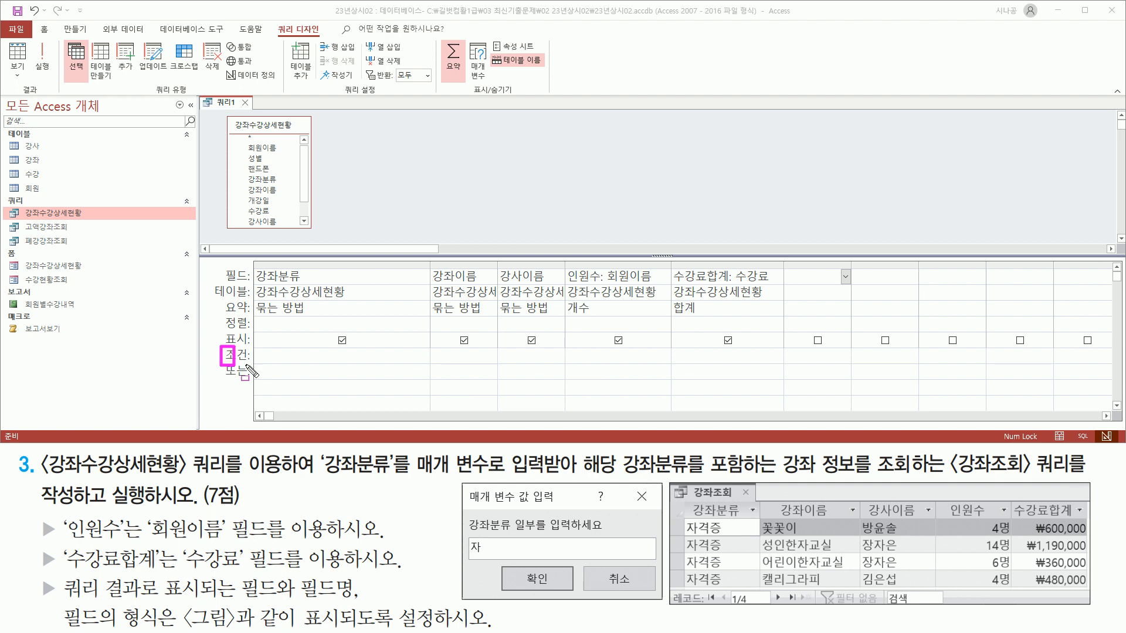
{"action": "left_click_drag", "start_coordinate": [255, 365], "coordinate": [423, 364]}
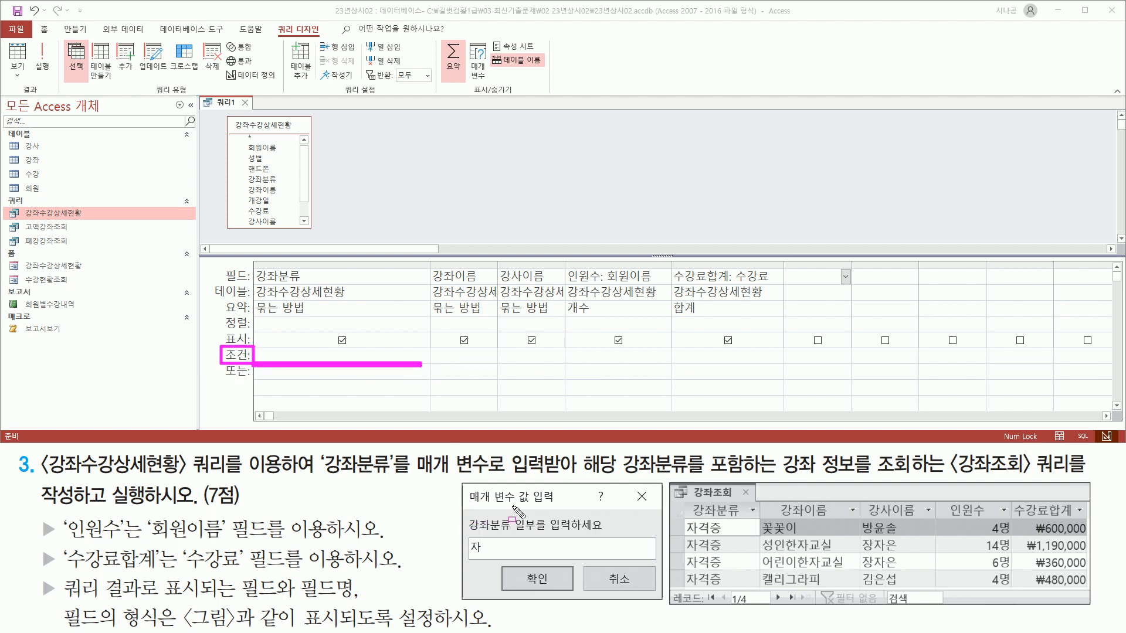
{"action": "mouse_move", "coordinate": [466, 515]}
{"action": "left_mouse_down"}
{"action": "mouse_move", "coordinate": [495, 535]}
{"action": "mouse_move", "coordinate": [612, 535]}
{"action": "left_mouse_up"}
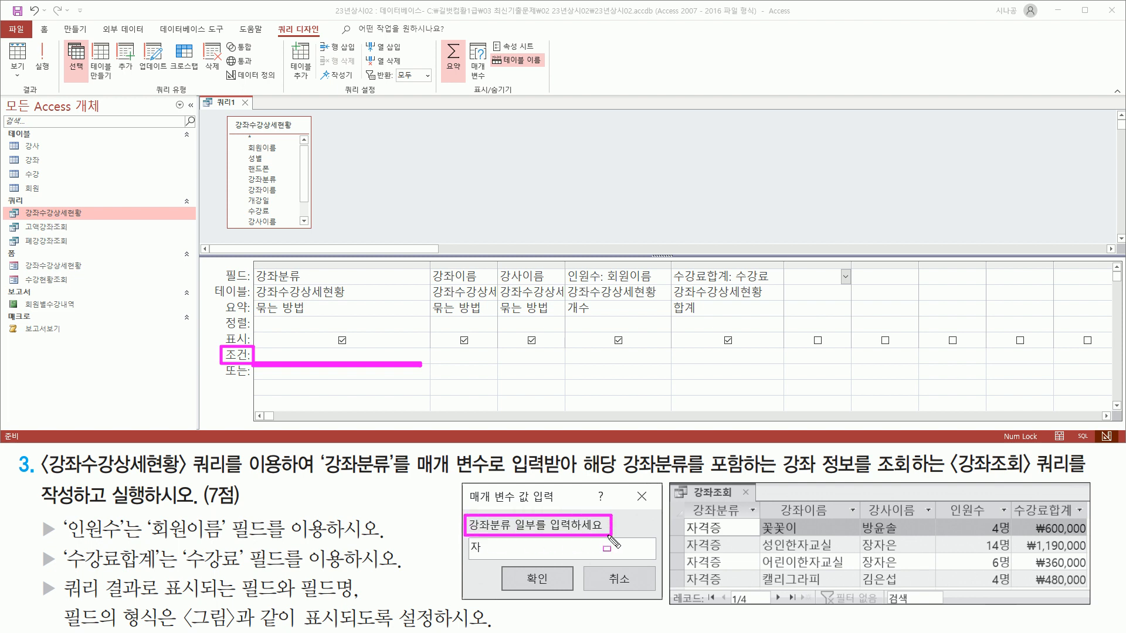
{"action": "key", "text": "Escape"}
Enter the criterion [강좌분류 일부를 입력하세요] under 강좌분류 and widen the column to show it.
{"action": "left_click", "coordinate": [284, 354]}
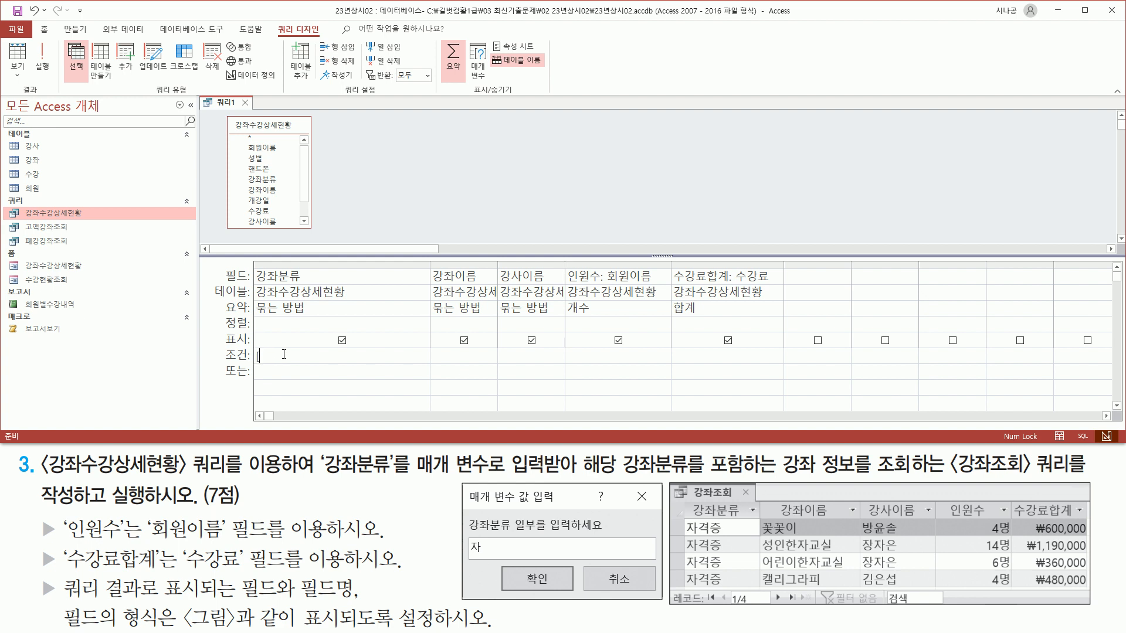
{"action": "type", "text": "[강좌분류 일부를 입력하세요"}
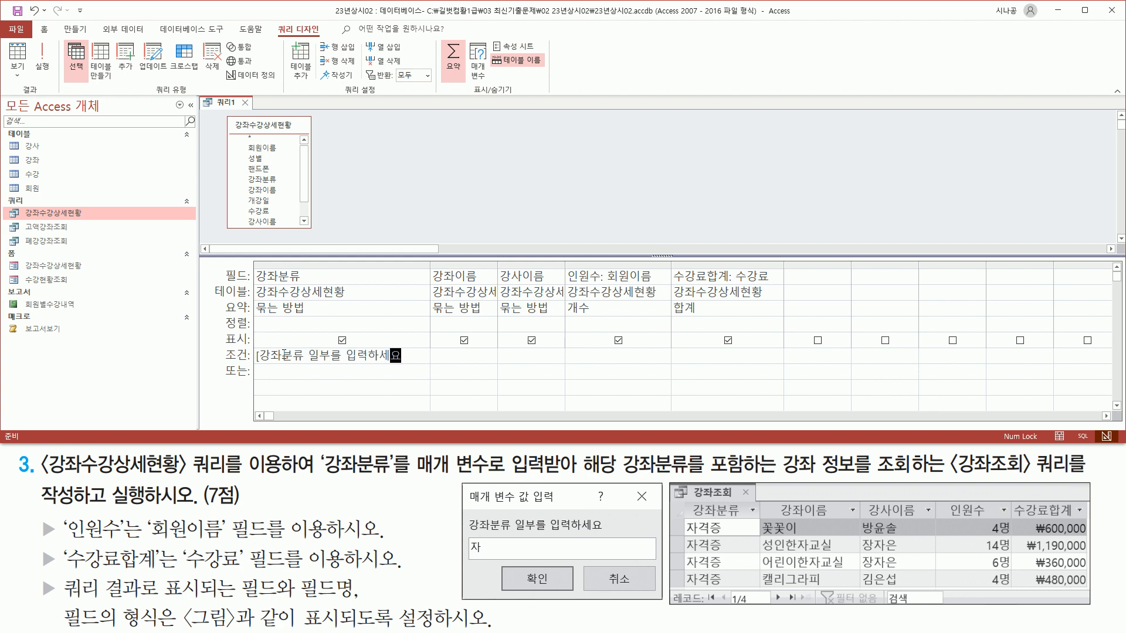
{"action": "type", "text": "]"}
{"action": "left_click_drag", "start_coordinate": [249, 367], "coordinate": [422, 367]}
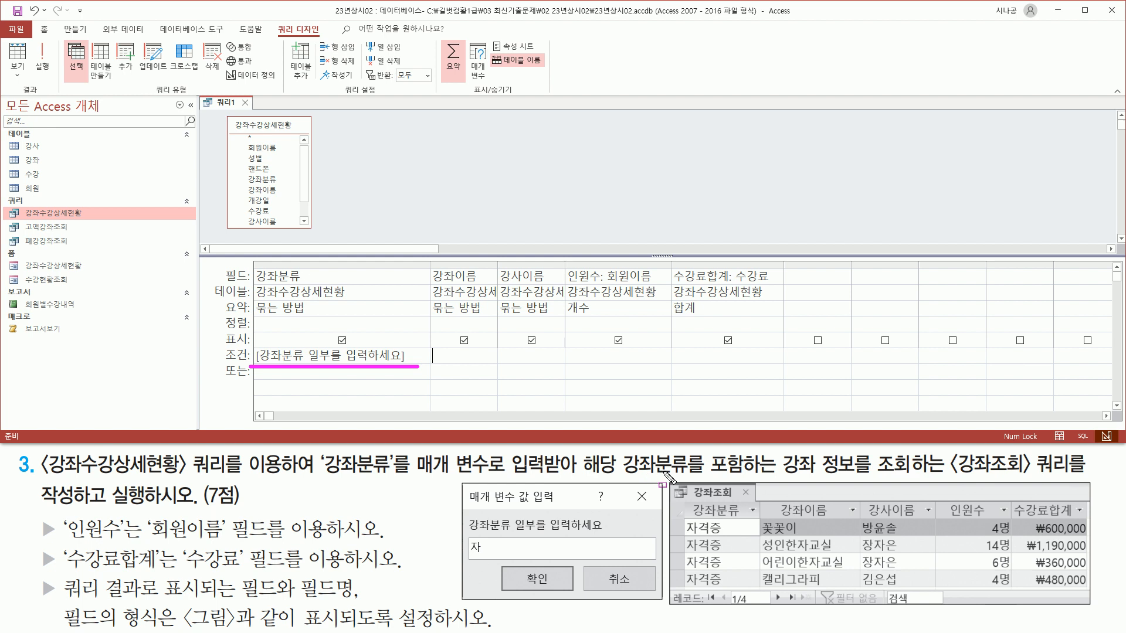
{"action": "mouse_move", "coordinate": [706, 451]}
{"action": "left_mouse_down"}
{"action": "mouse_move", "coordinate": [727, 482]}
{"action": "mouse_move", "coordinate": [908, 478]}
{"action": "left_mouse_up"}
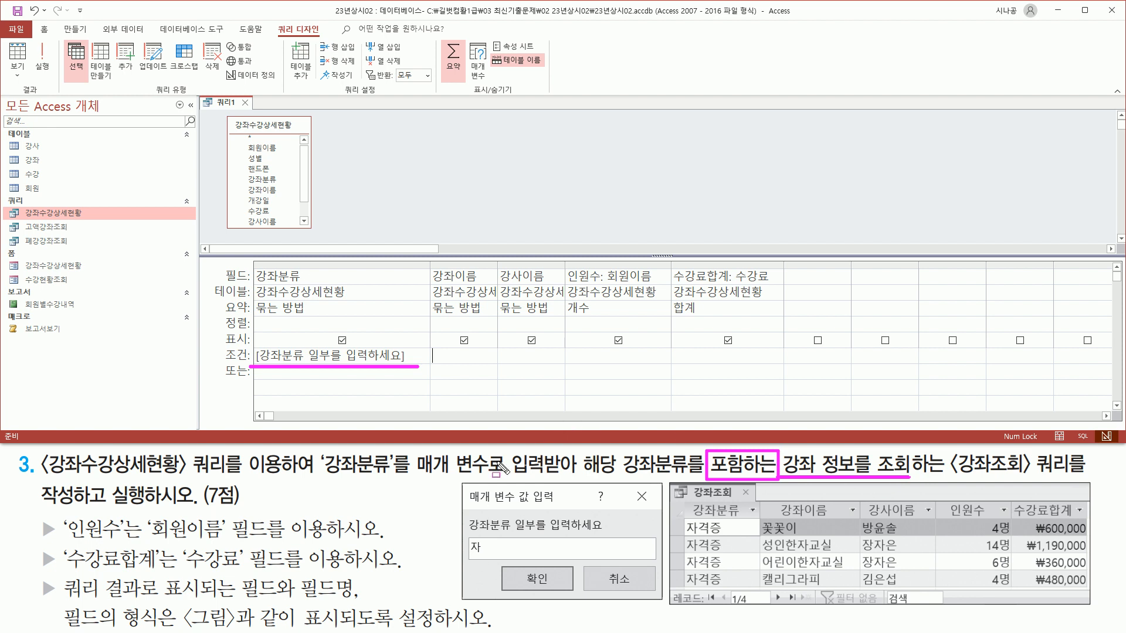
{"action": "left_click_drag", "start_coordinate": [469, 538], "coordinate": [485, 557]}
{"action": "left_click_drag", "start_coordinate": [683, 521], "coordinate": [700, 586]}
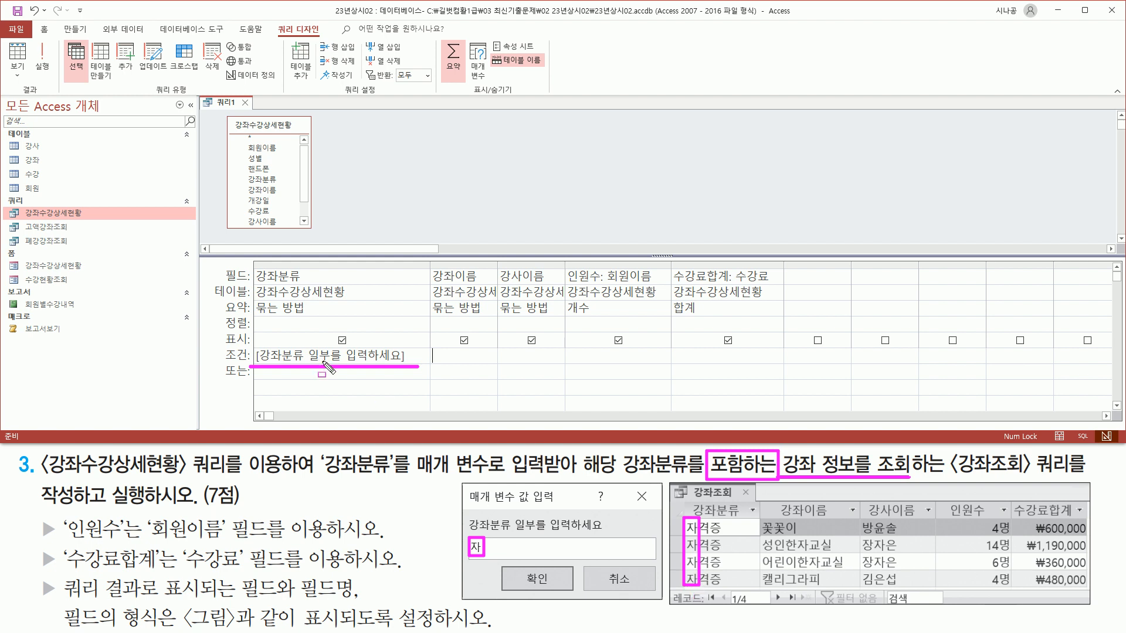
{"action": "key", "text": "Escape"}
{"action": "left_click_drag", "start_coordinate": [469, 537], "coordinate": [491, 560]}
{"action": "left_click_drag", "start_coordinate": [708, 476], "coordinate": [774, 476]}
{"action": "key", "text": "Escape"}
{"action": "left_click", "coordinate": [358, 356]}
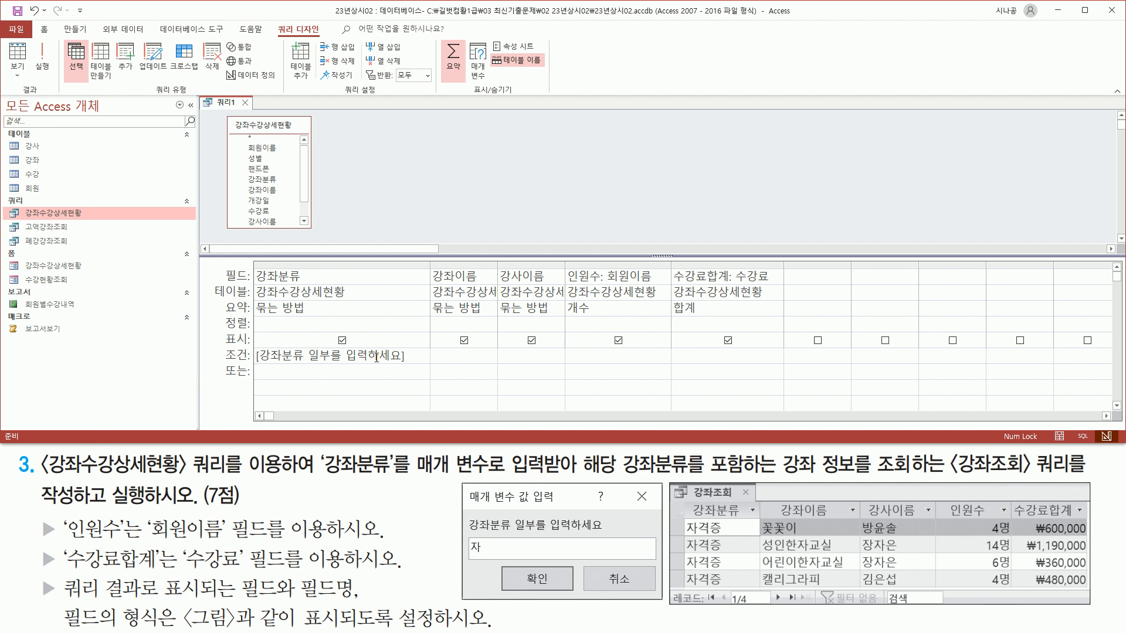
{"action": "left_click_drag", "start_coordinate": [429, 262], "coordinate": [474, 262]}
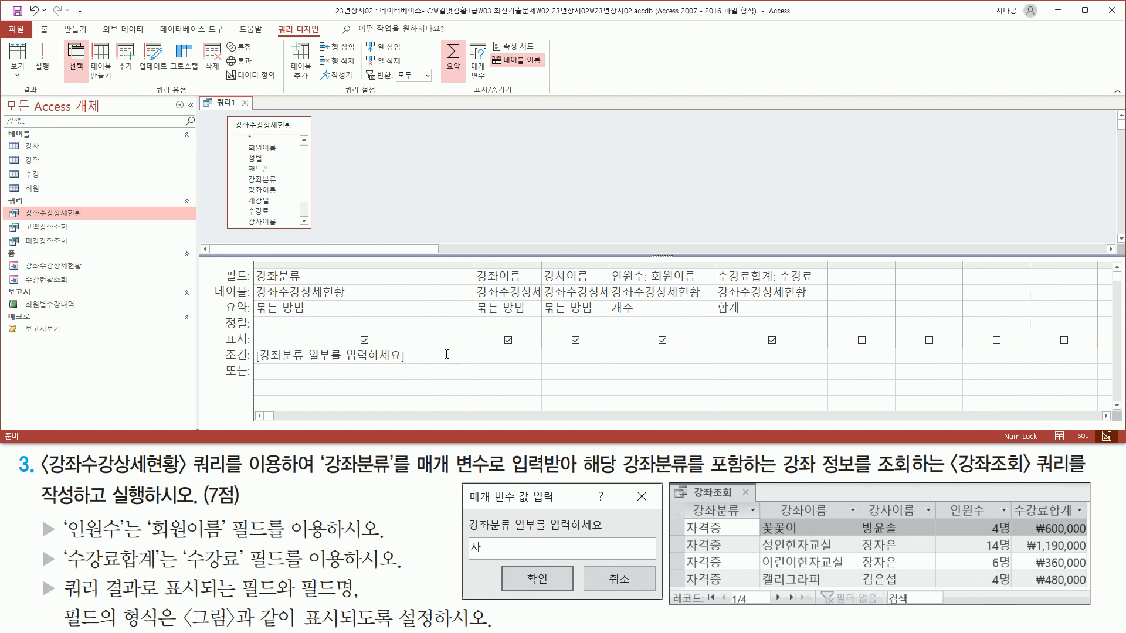
Make the 강좌분류 criterion read Like "*" & [강좌분류 일부를 입력하세요] & "*" and fit the column.
{"action": "key", "text": "Home"}
{"action": "type", "text": "lik"}
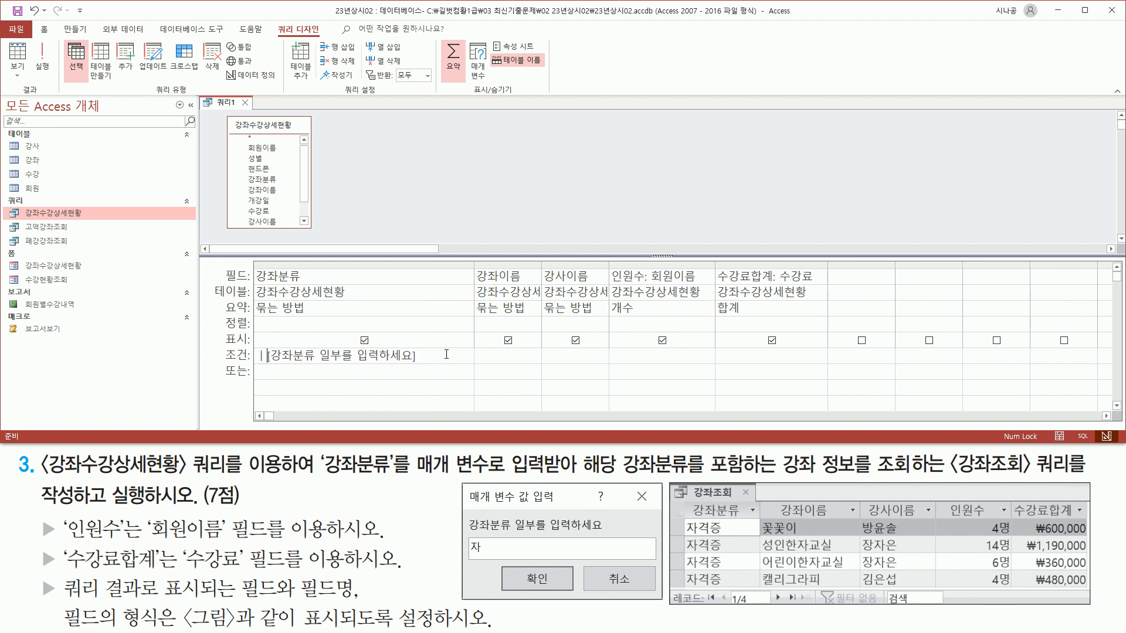
{"action": "type", "text": "e "}
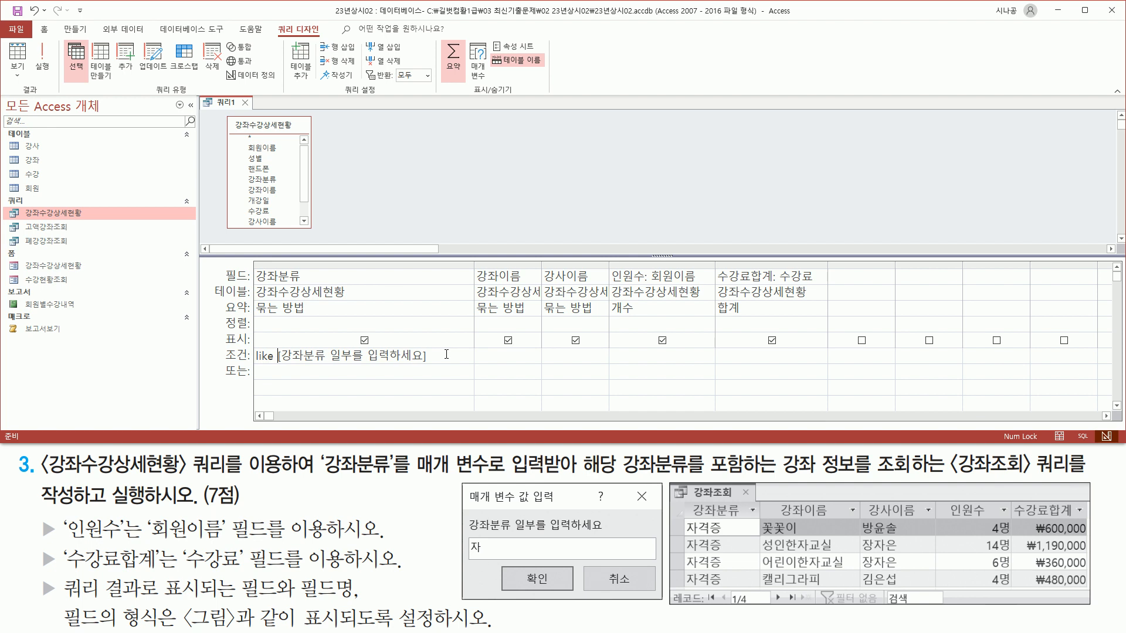
{"action": "type", "text": "\""}
{"action": "type", "text": "*\""}
{"action": "type", "text": " &"}
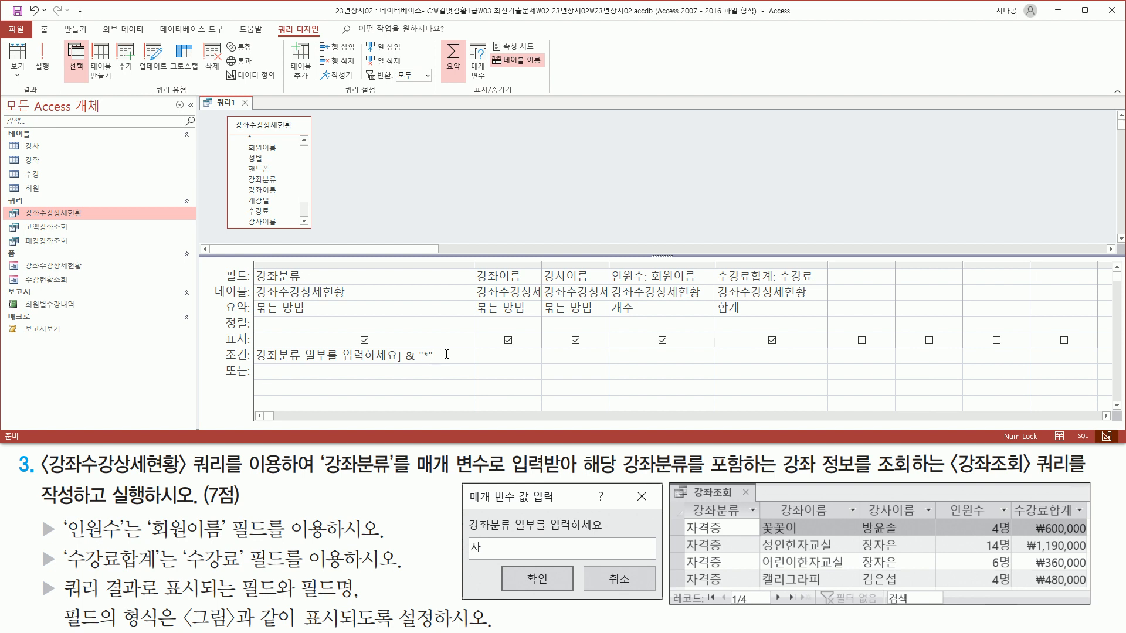
{"action": "key", "text": "Home"}
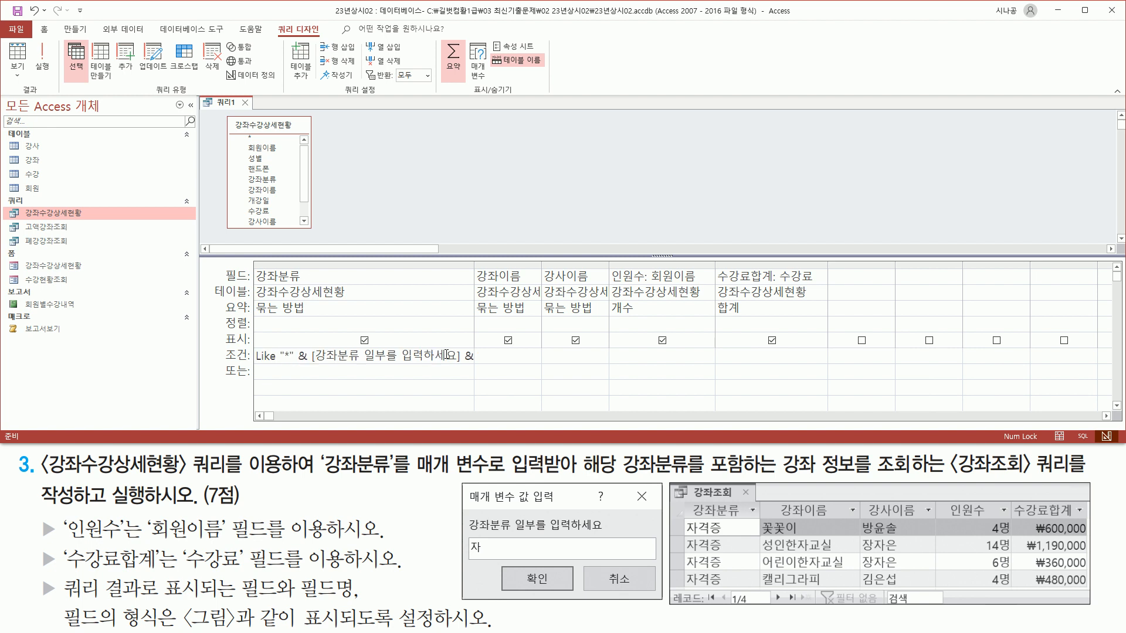
{"action": "double_click", "coordinate": [474, 264]}
{"action": "mouse_move", "coordinate": [311, 367]}
{"action": "left_mouse_down"}
{"action": "mouse_move", "coordinate": [466, 361]}
{"action": "mouse_move", "coordinate": [459, 345]}
{"action": "left_mouse_up"}
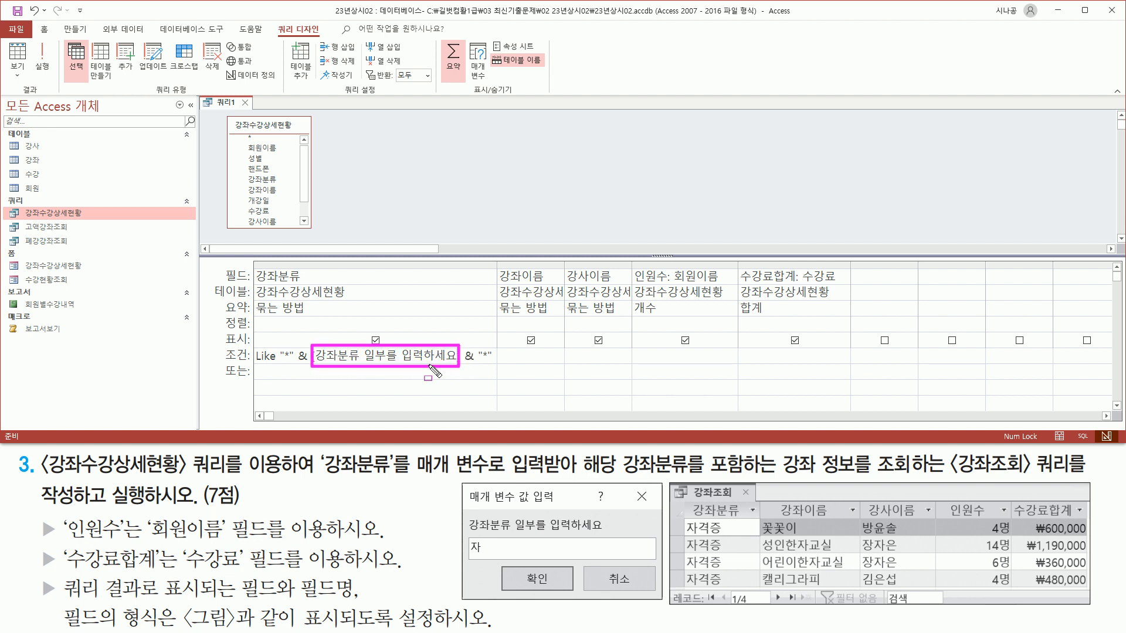
{"action": "left_click_drag", "start_coordinate": [280, 362], "coordinate": [296, 362]}
{"action": "left_click_drag", "start_coordinate": [479, 360], "coordinate": [493, 360]}
{"action": "key", "text": "Escape"}
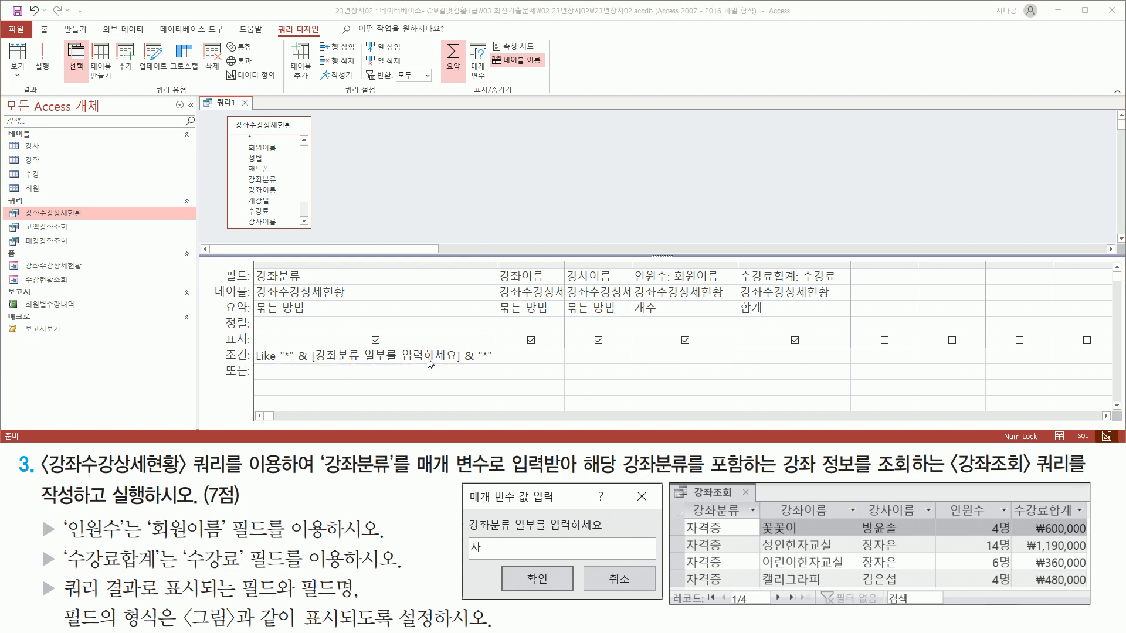
Run the query and answer the 강좌분류 일부를 입력하세요 prompt with 자.
{"action": "left_click", "coordinate": [431, 192]}
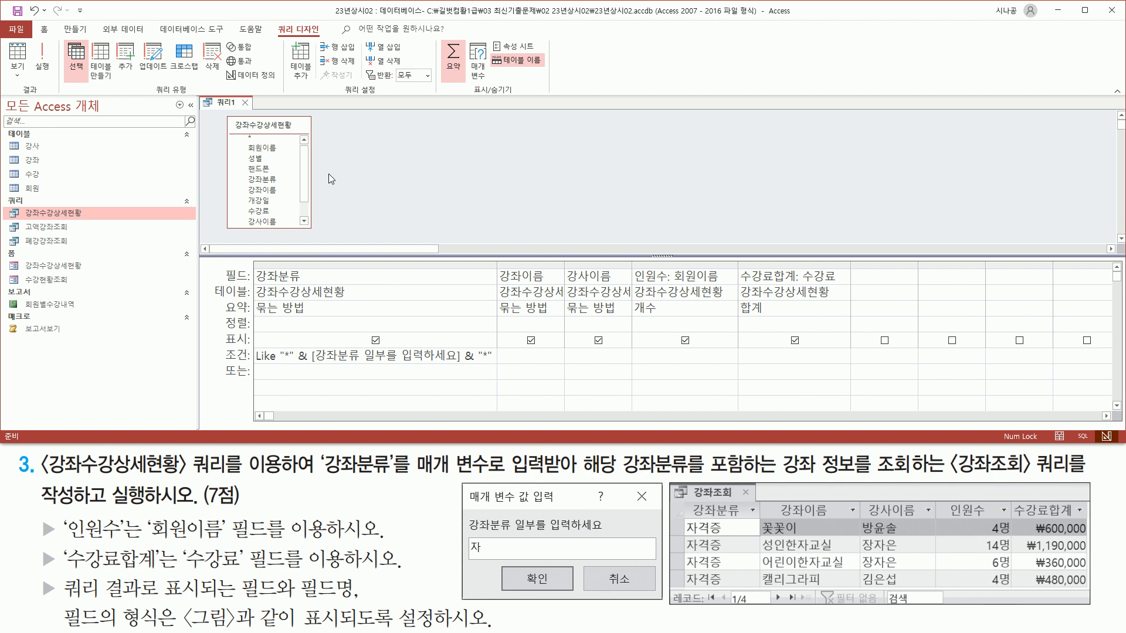
{"action": "left_click_drag", "start_coordinate": [33, 38], "coordinate": [54, 86]}
{"action": "key", "text": "Escape"}
{"action": "left_click", "coordinate": [45, 63]}
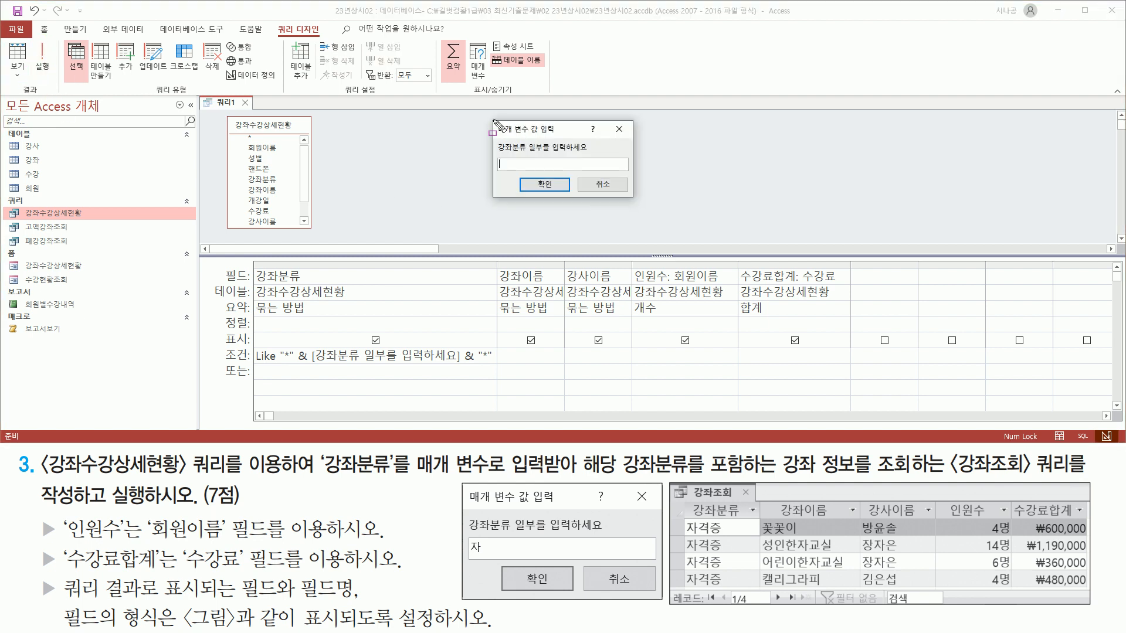
{"action": "mouse_move", "coordinate": [490, 119]}
{"action": "left_mouse_down"}
{"action": "mouse_move", "coordinate": [610, 198]}
{"action": "mouse_move", "coordinate": [635, 199]}
{"action": "left_mouse_up"}
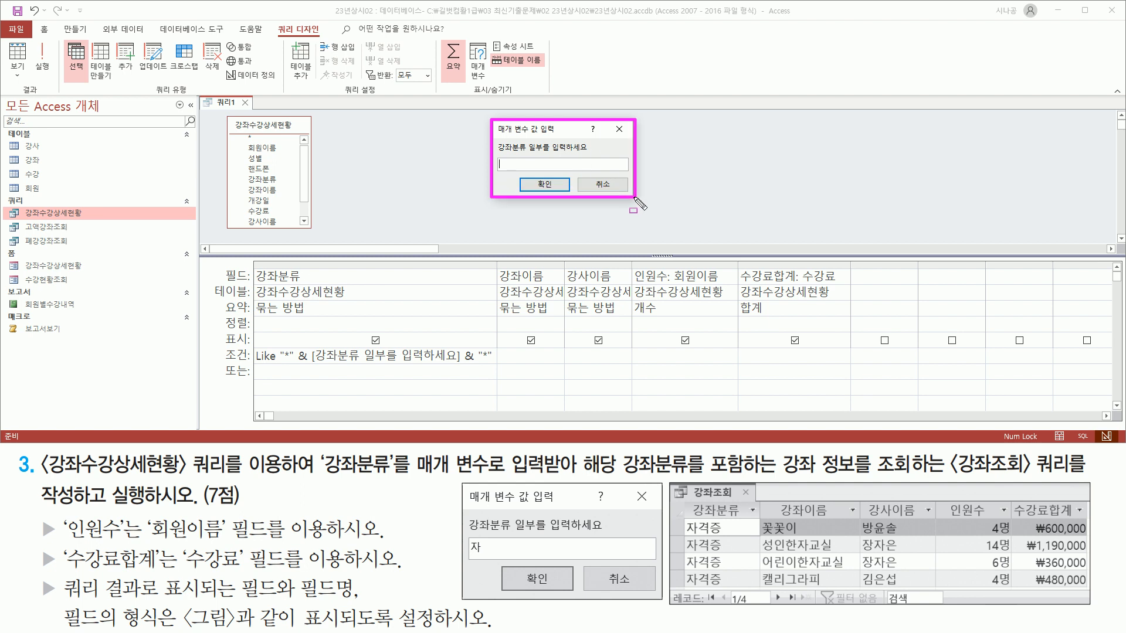
{"action": "left_click_drag", "start_coordinate": [494, 153], "coordinate": [590, 155]}
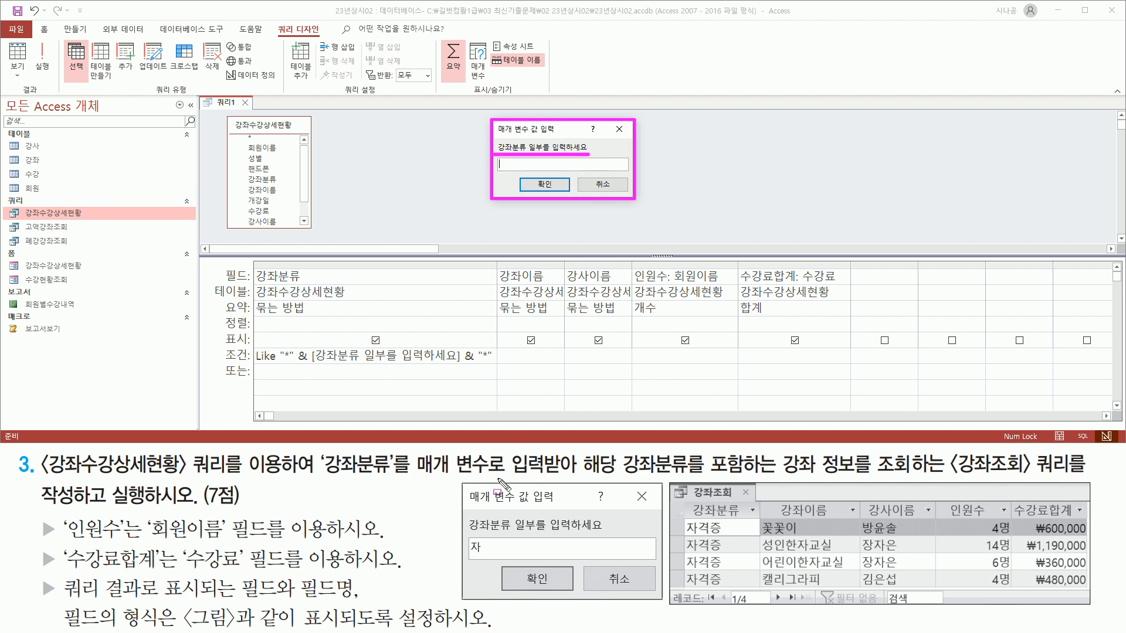
{"action": "left_click_drag", "start_coordinate": [467, 531], "coordinate": [609, 533]}
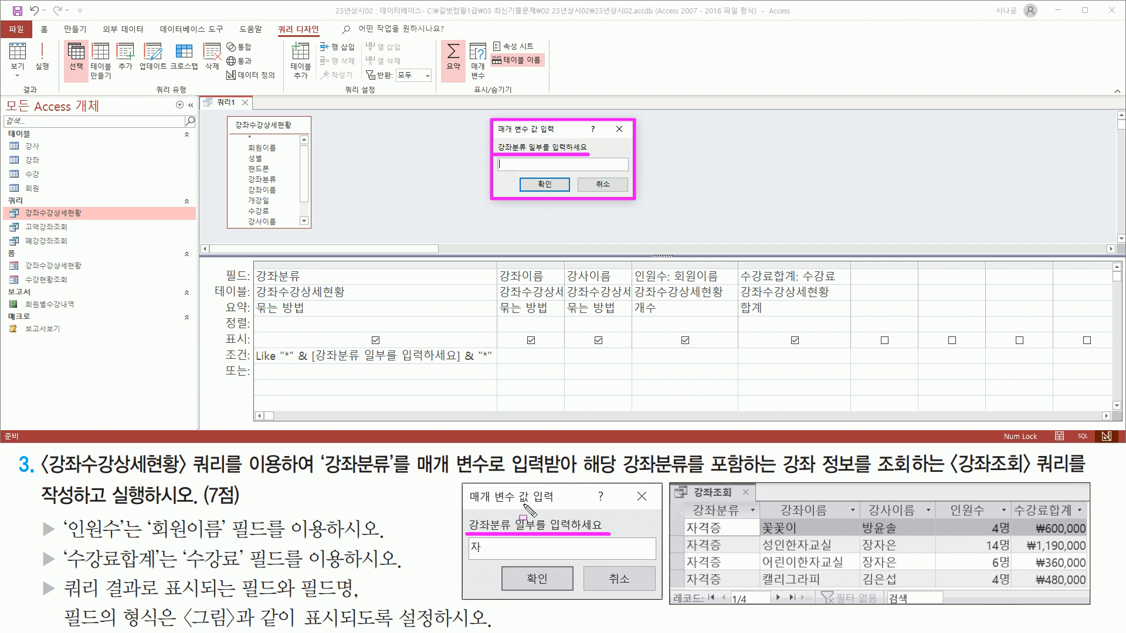
{"action": "key", "text": "Escape"}
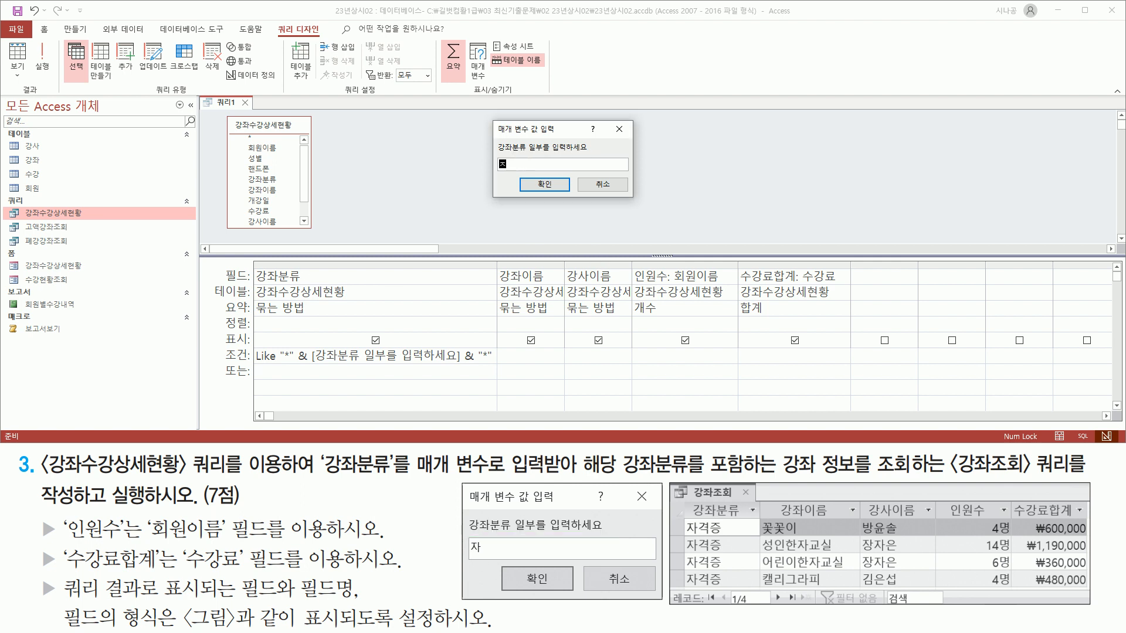
{"action": "left_click_drag", "start_coordinate": [488, 151], "coordinate": [564, 194]}
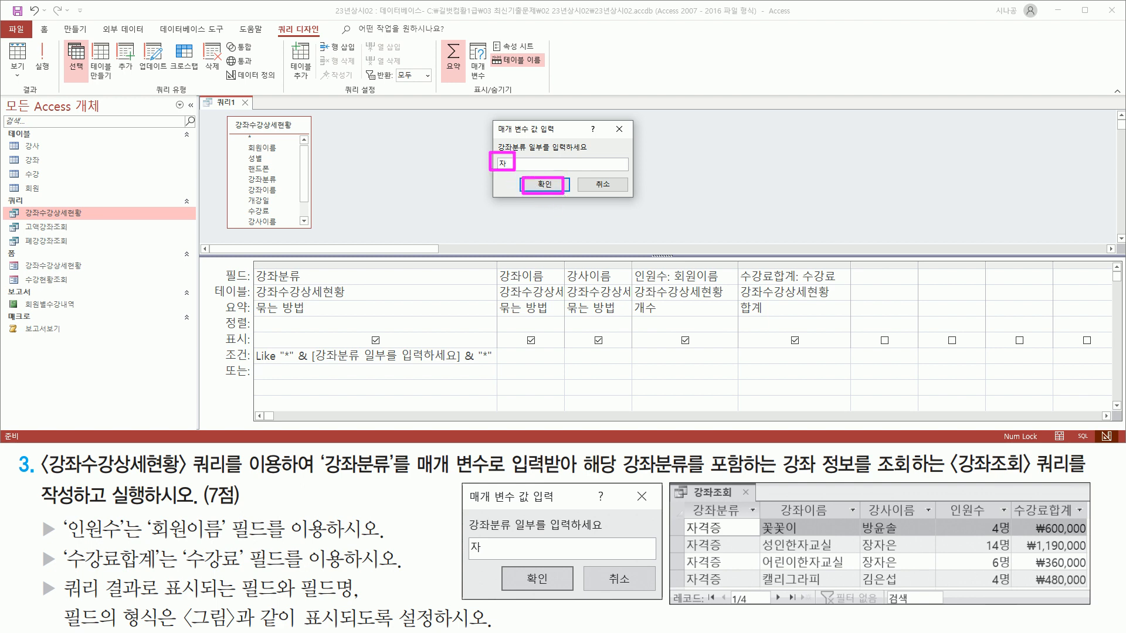
{"action": "left_click", "coordinate": [544, 184]}
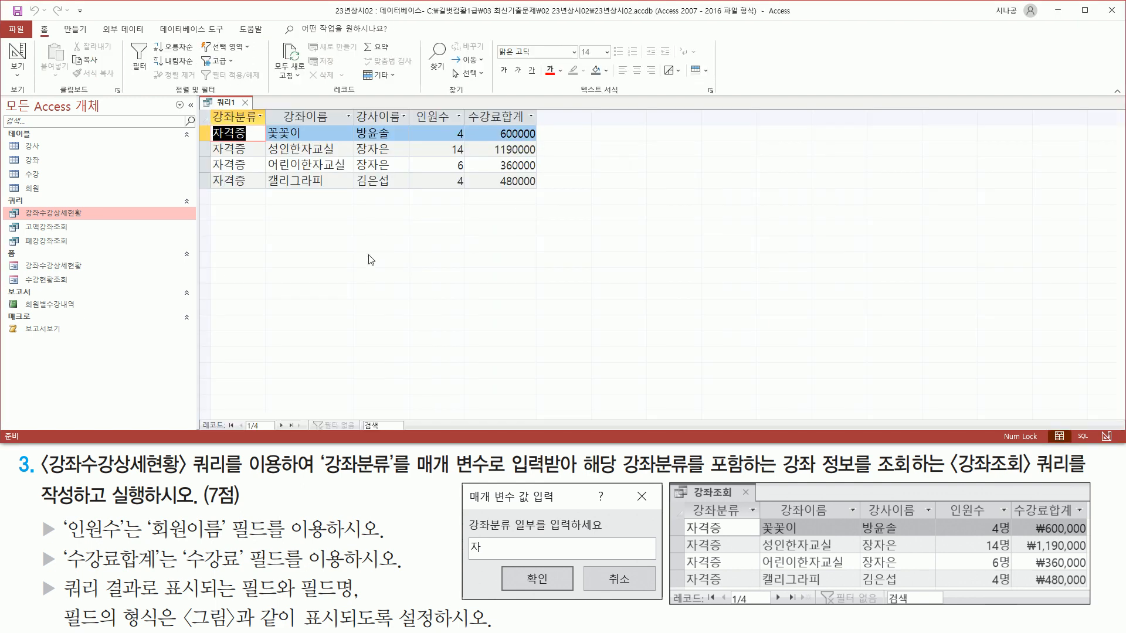
Compare the four 자격증 rows, course names and instructors with the example result.
{"action": "mouse_move", "coordinate": [210, 125]}
{"action": "left_mouse_down"}
{"action": "mouse_move", "coordinate": [232, 199]}
{"action": "mouse_move", "coordinate": [252, 193]}
{"action": "left_mouse_up"}
{"action": "mouse_move", "coordinate": [202, 417]}
{"action": "left_mouse_down"}
{"action": "mouse_move", "coordinate": [351, 441]}
{"action": "mouse_move", "coordinate": [352, 432]}
{"action": "left_mouse_up"}
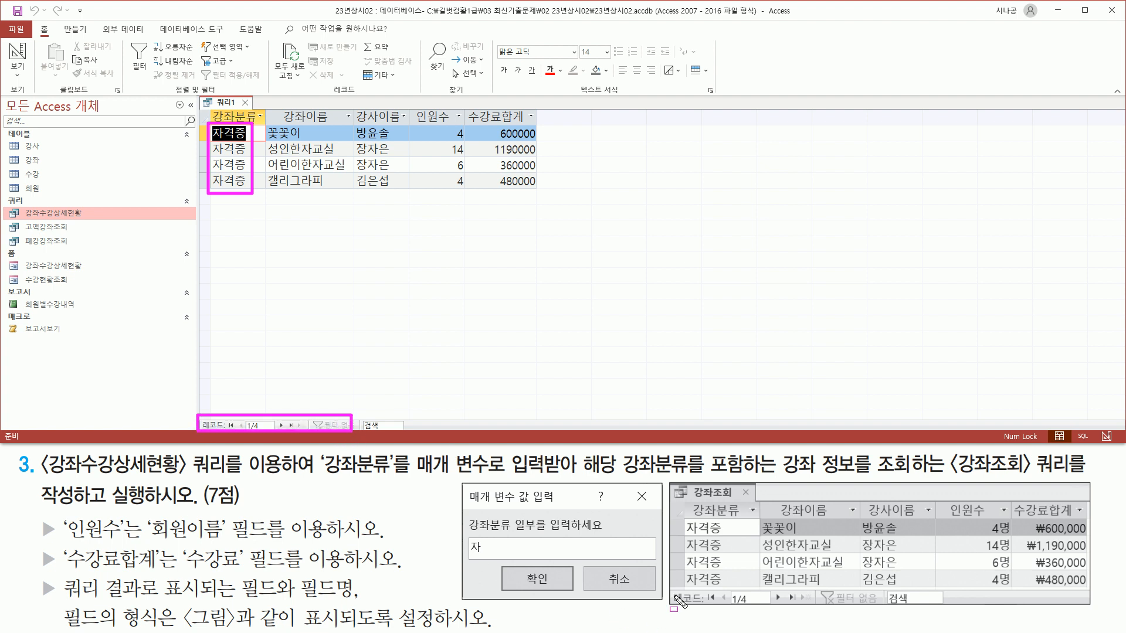
{"action": "mouse_move", "coordinate": [669, 590]}
{"action": "left_mouse_down"}
{"action": "mouse_move", "coordinate": [680, 612]}
{"action": "mouse_move", "coordinate": [1107, 623]}
{"action": "mouse_move", "coordinate": [1086, 611]}
{"action": "left_mouse_up"}
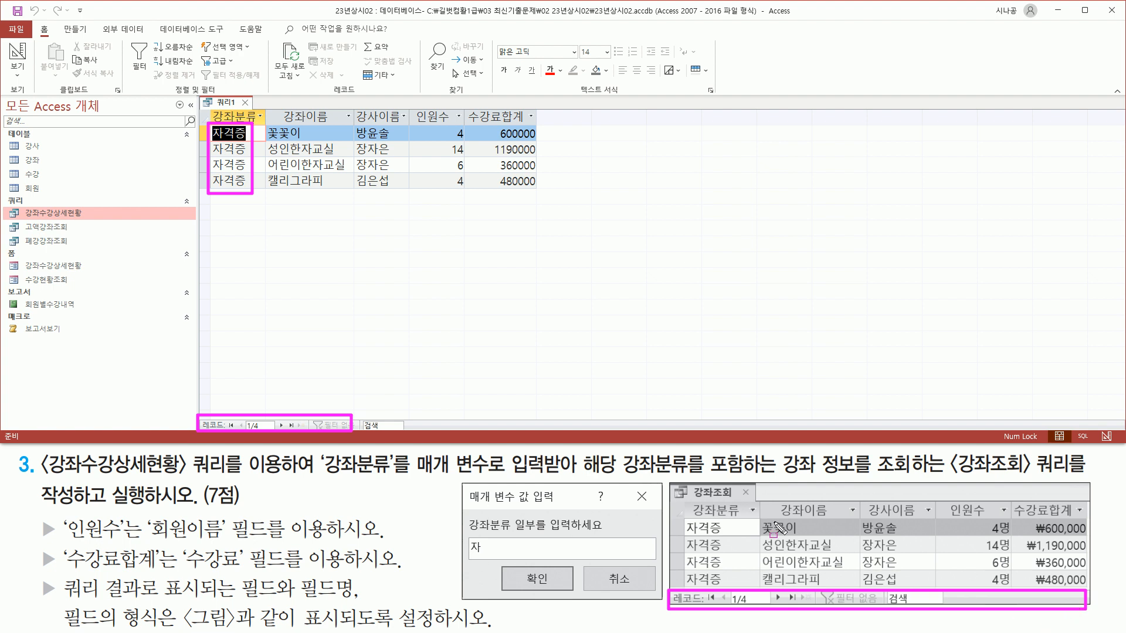
{"action": "mouse_move", "coordinate": [760, 518]}
{"action": "left_mouse_down"}
{"action": "mouse_move", "coordinate": [807, 537]}
{"action": "mouse_move", "coordinate": [857, 596]}
{"action": "mouse_move", "coordinate": [854, 586]}
{"action": "left_mouse_up"}
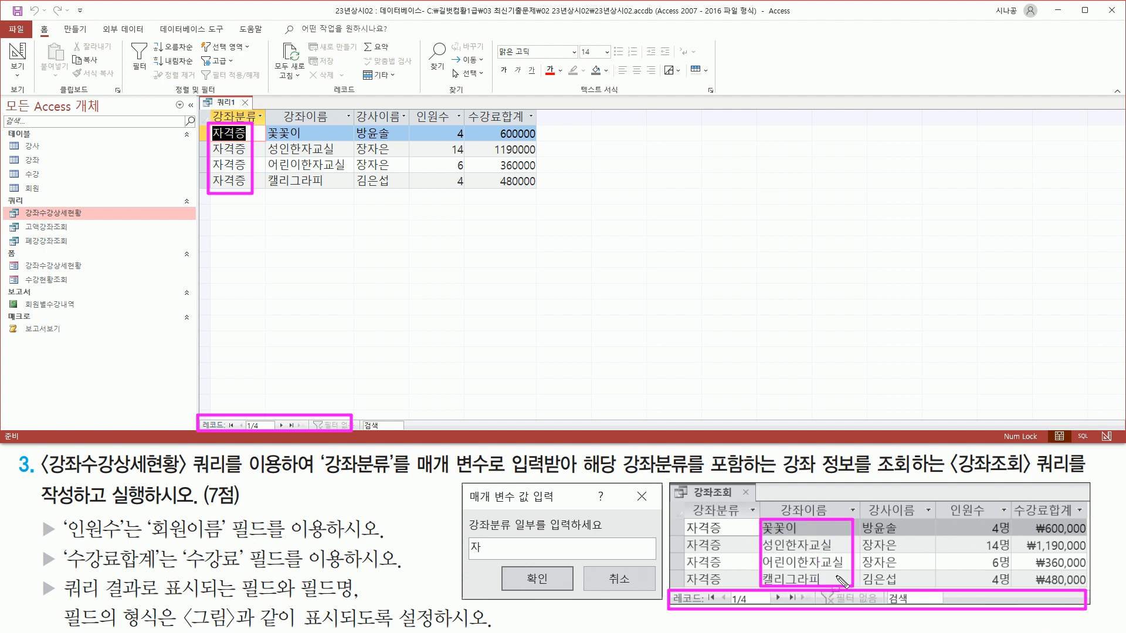
{"action": "left_click_drag", "start_coordinate": [269, 128], "coordinate": [335, 191]}
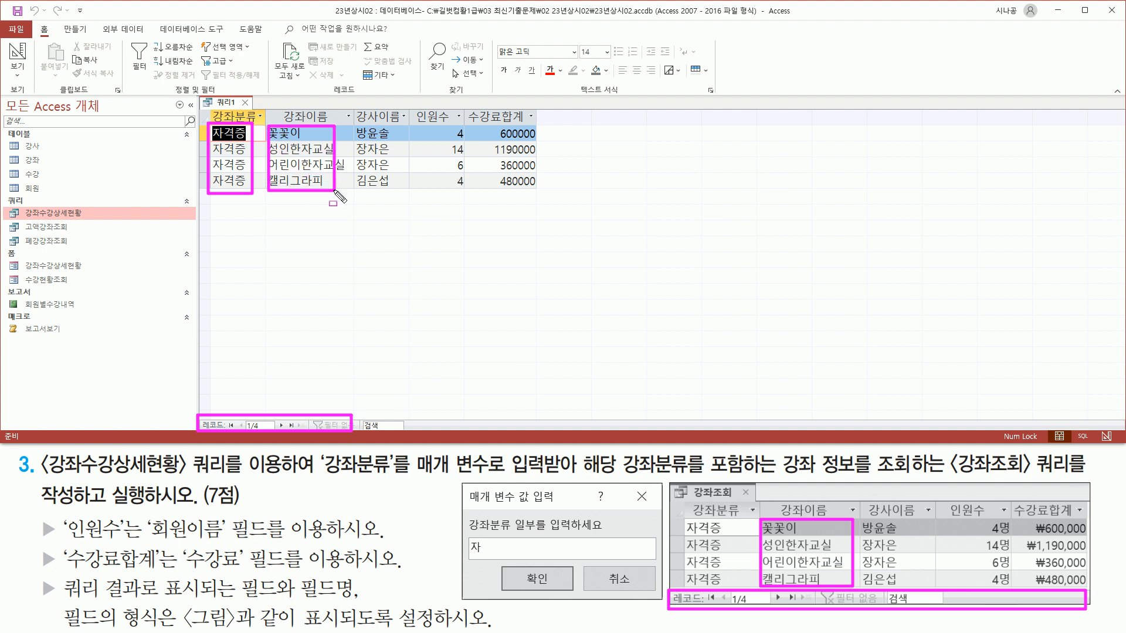
{"action": "mouse_move", "coordinate": [352, 124]}
{"action": "left_mouse_down"}
{"action": "mouse_move", "coordinate": [393, 139]}
{"action": "mouse_move", "coordinate": [400, 193]}
{"action": "left_mouse_up"}
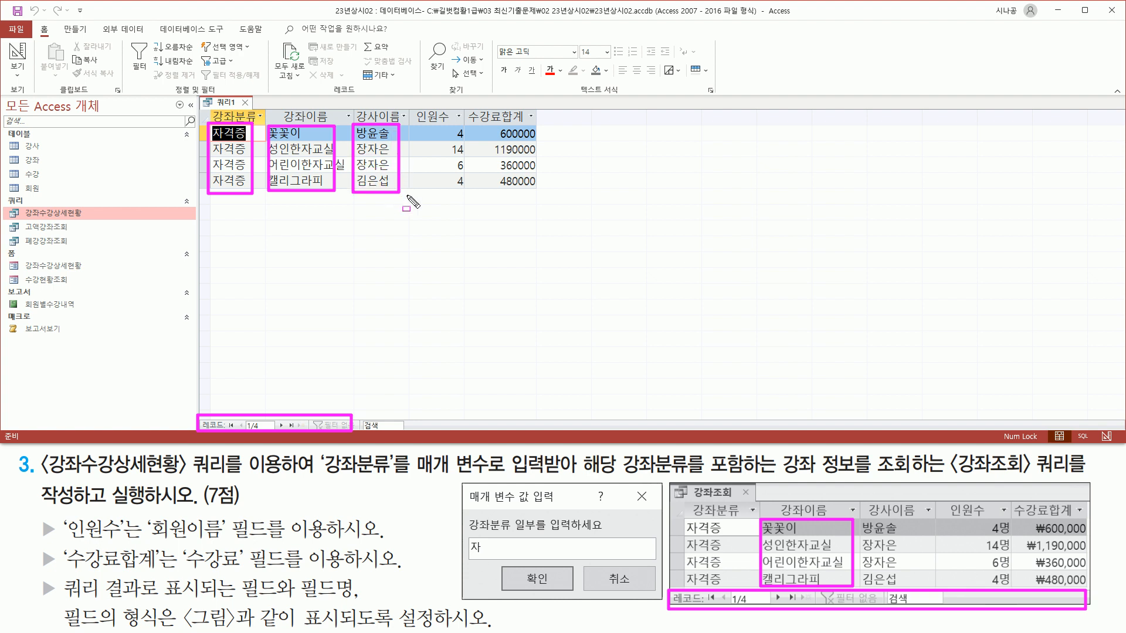
{"action": "left_click_drag", "start_coordinate": [863, 522], "coordinate": [901, 587]}
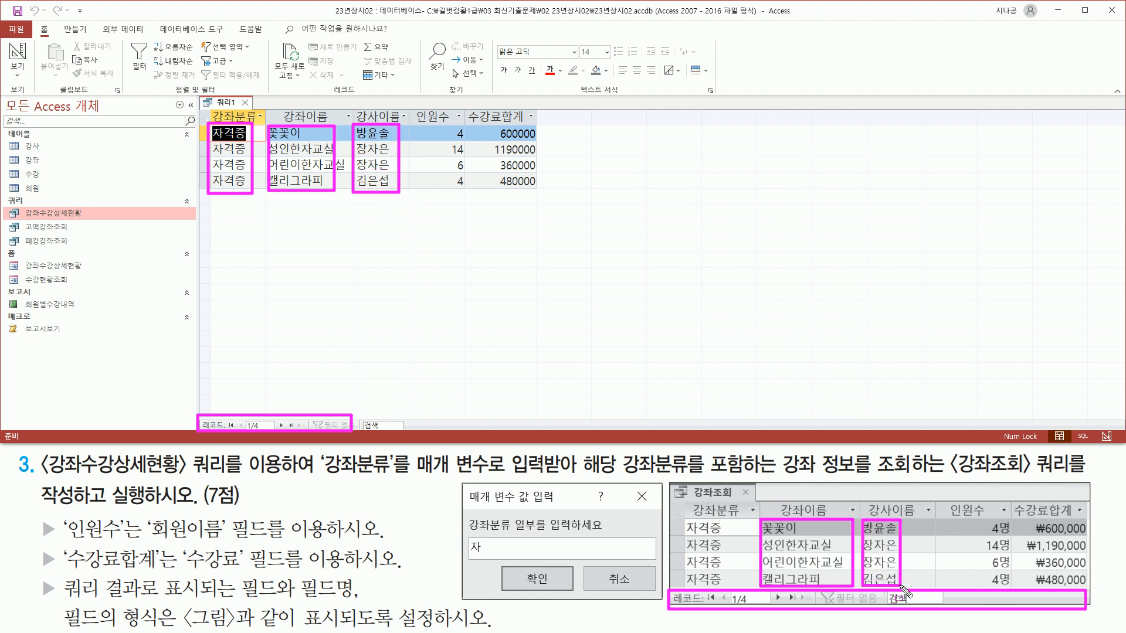
{"action": "key", "text": "Escape"}
Compare 인원수 and 수강료합계 with the example's 명 and ₩ values, then open the 쿼리1 tab menu.
{"action": "left_click_drag", "start_coordinate": [446, 124], "coordinate": [471, 190]}
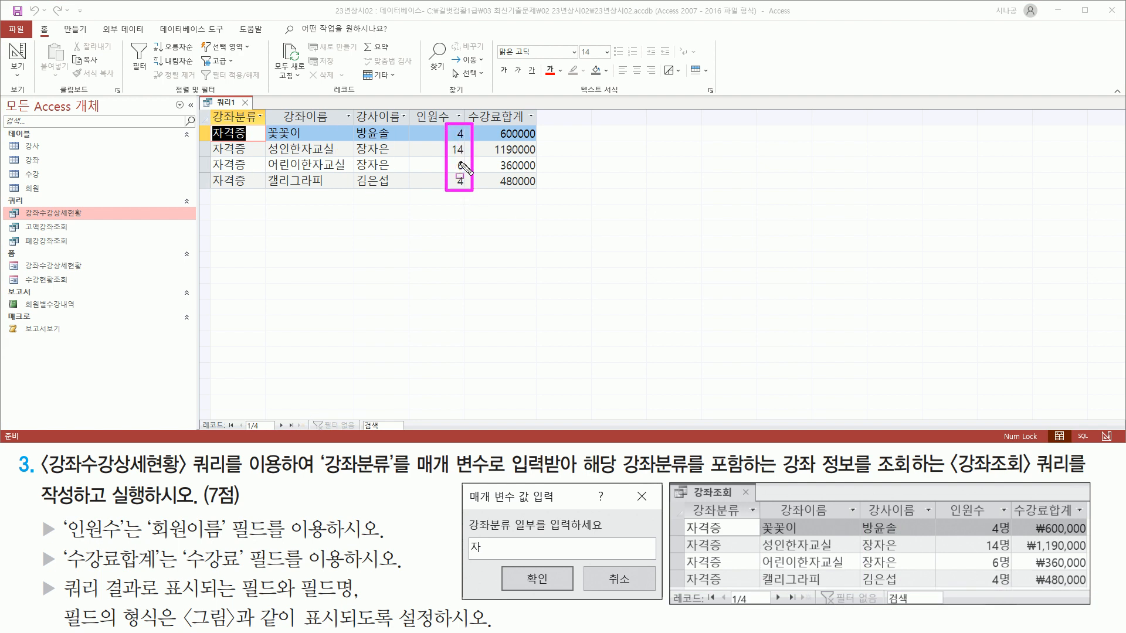
{"action": "left_click_drag", "start_coordinate": [975, 517], "coordinate": [1013, 587]}
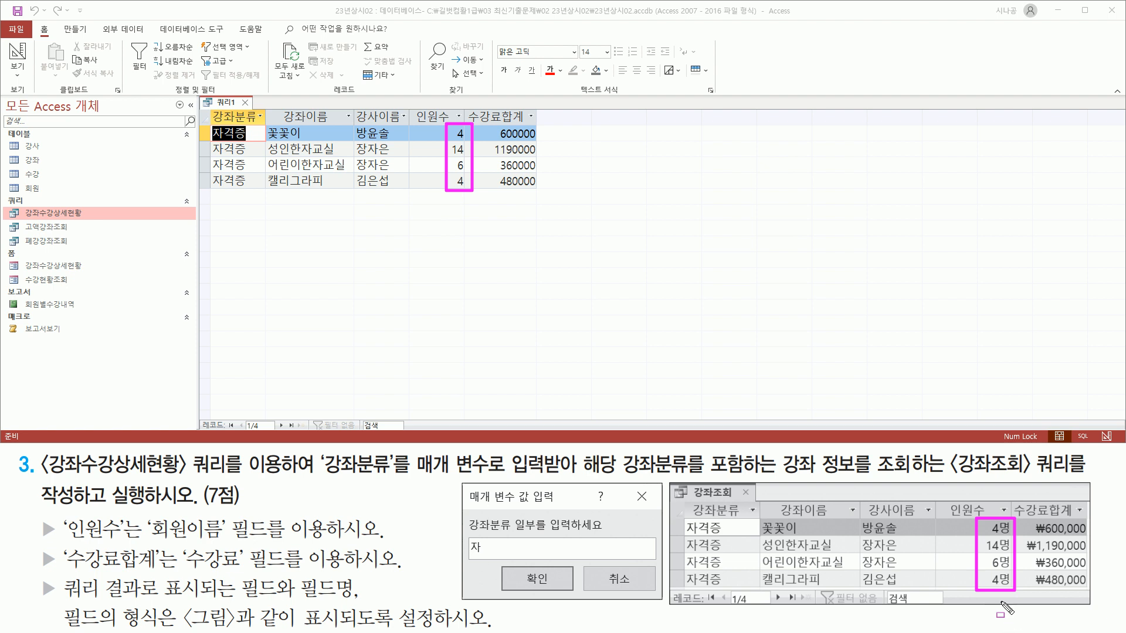
{"action": "left_click_drag", "start_coordinate": [485, 124], "coordinate": [537, 192]}
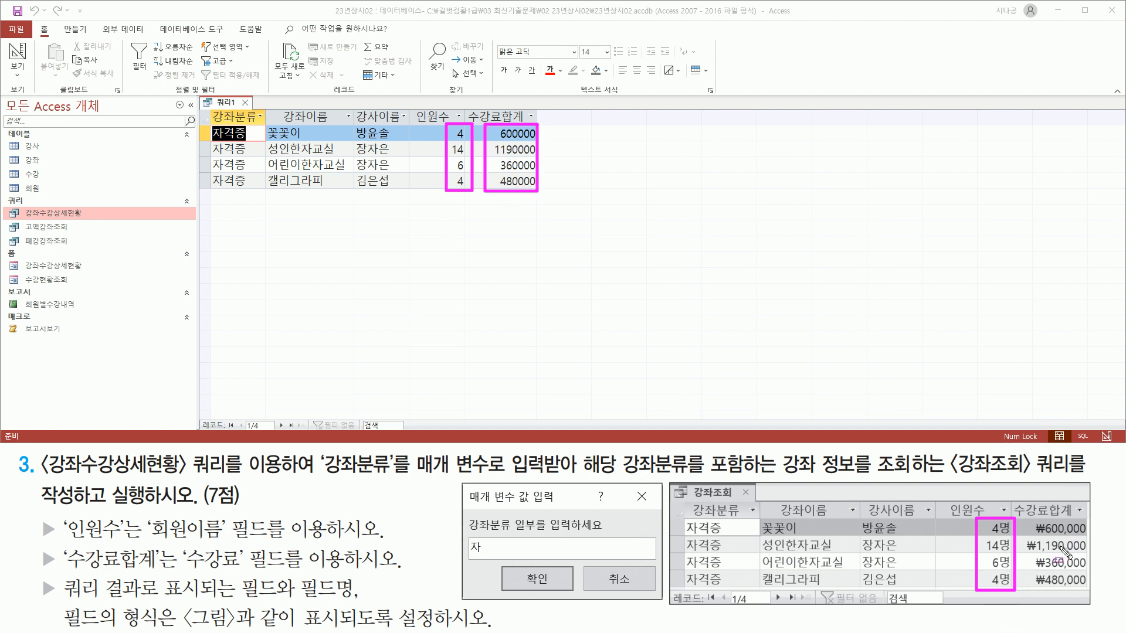
{"action": "mouse_move", "coordinate": [1019, 516]}
{"action": "left_mouse_down"}
{"action": "mouse_move", "coordinate": [1044, 581]}
{"action": "mouse_move", "coordinate": [1089, 591]}
{"action": "left_mouse_up"}
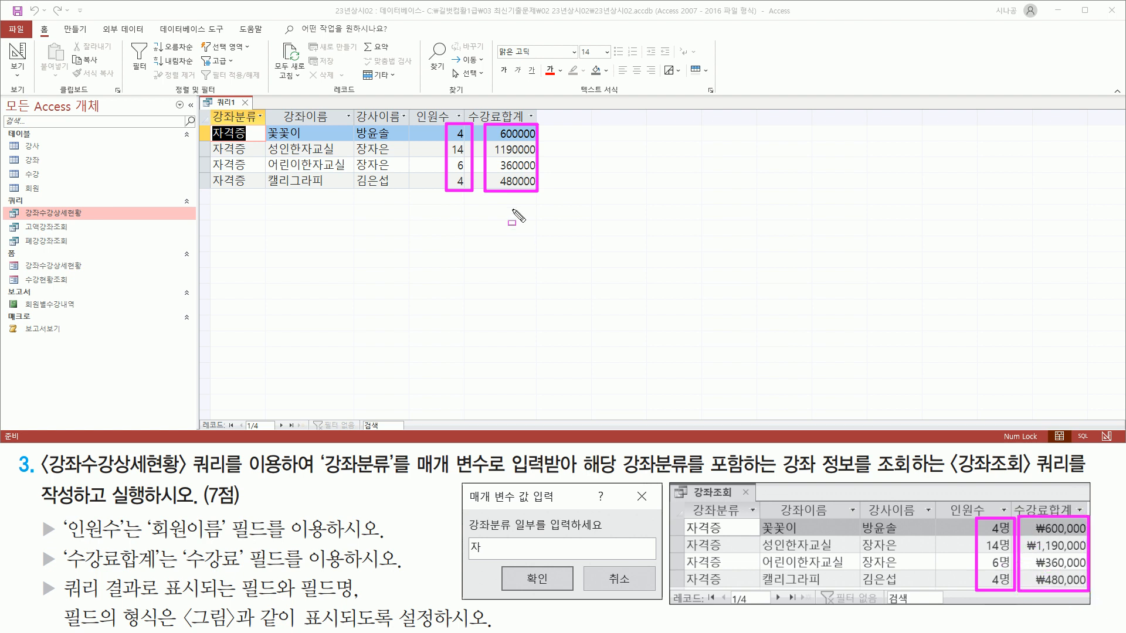
{"action": "key", "text": "Escape"}
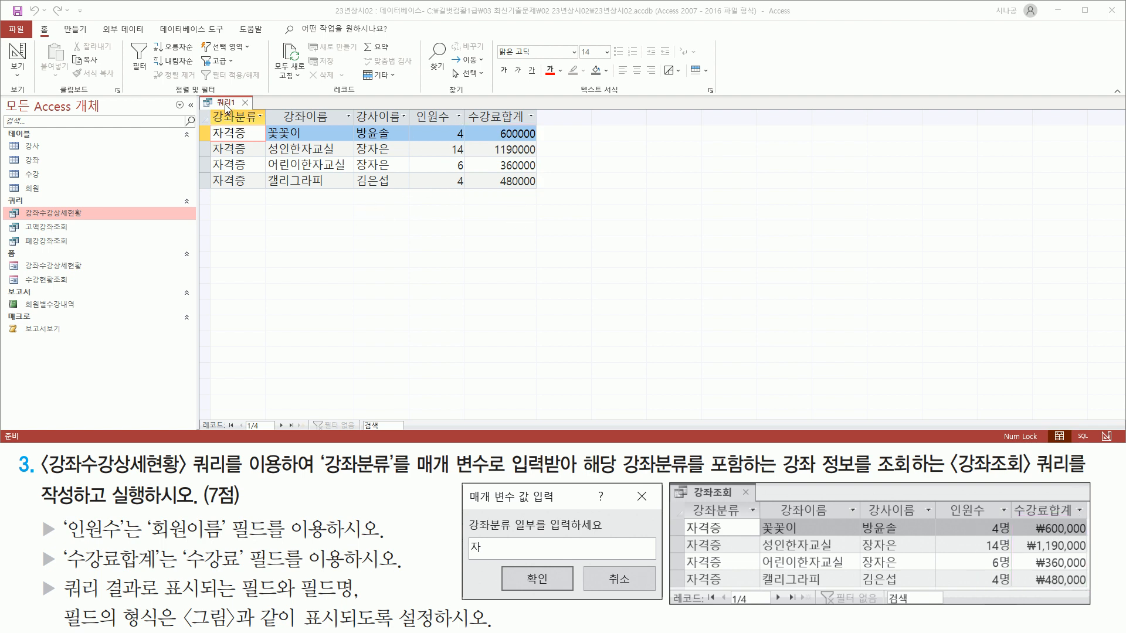
{"action": "right_click", "coordinate": [226, 106]}
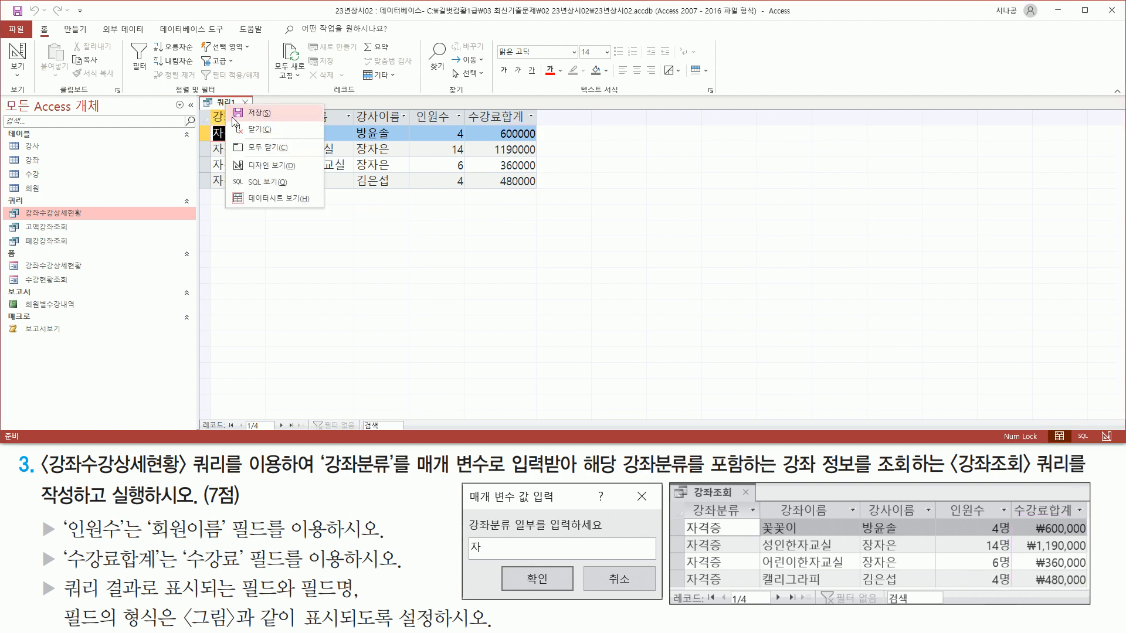
Return to Design View and open the Property Sheet for the 인원수 field.
{"action": "left_click", "coordinate": [245, 170]}
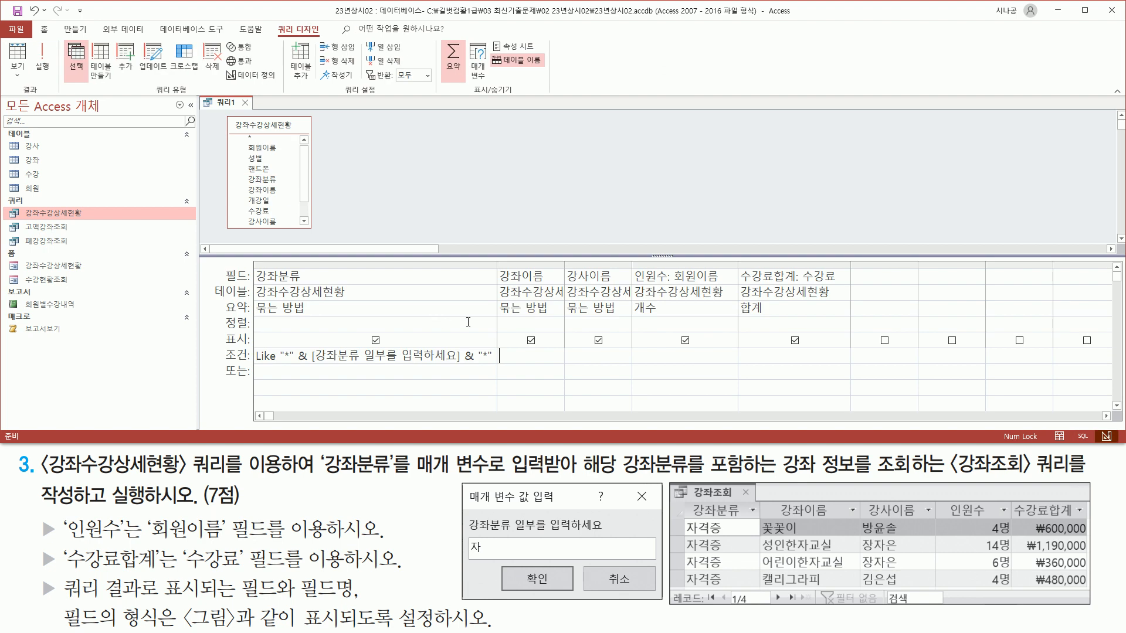
{"action": "left_click", "coordinate": [658, 277]}
{"action": "right_click", "coordinate": [664, 277]}
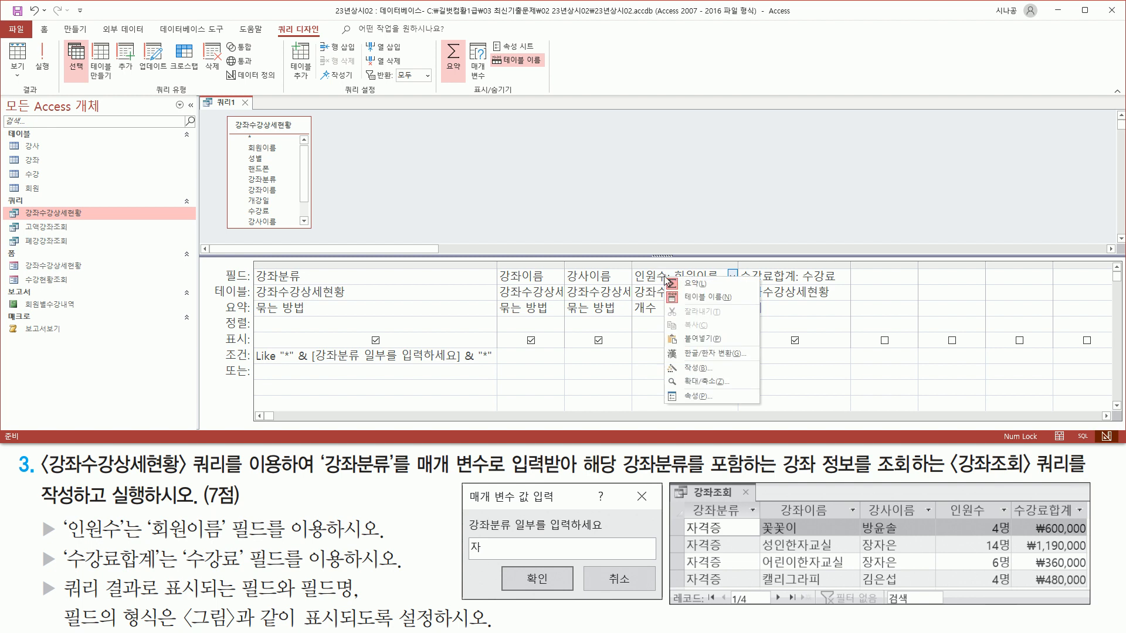
{"action": "left_click", "coordinate": [691, 394]}
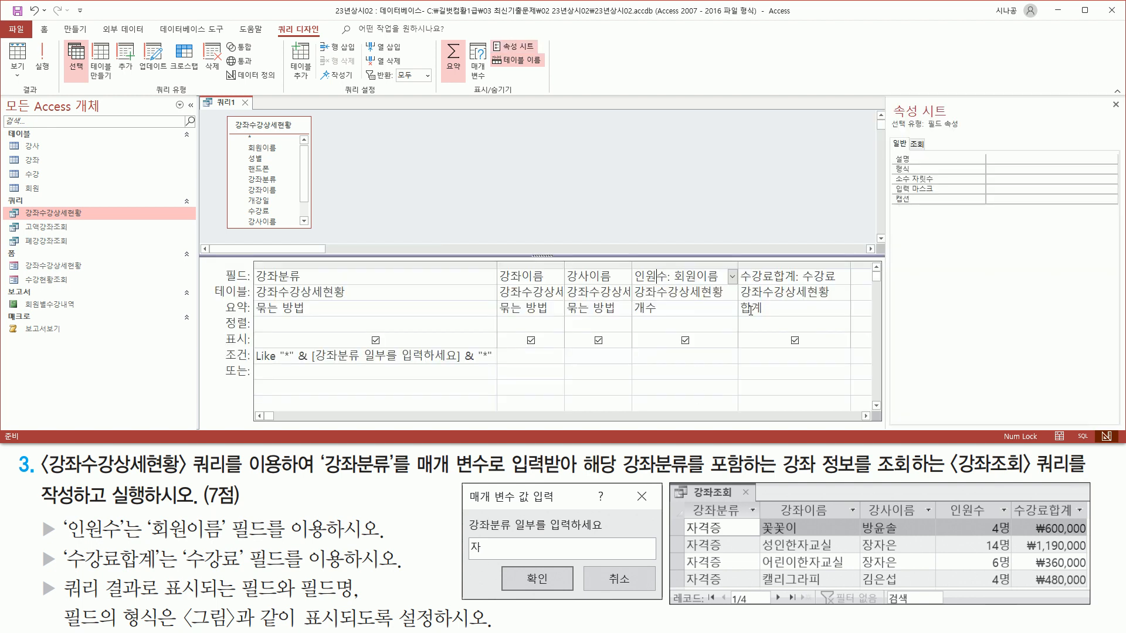
{"action": "left_click_drag", "start_coordinate": [885, 98], "coordinate": [959, 119]}
{"action": "left_click_drag", "start_coordinate": [890, 174], "coordinate": [1054, 174]}
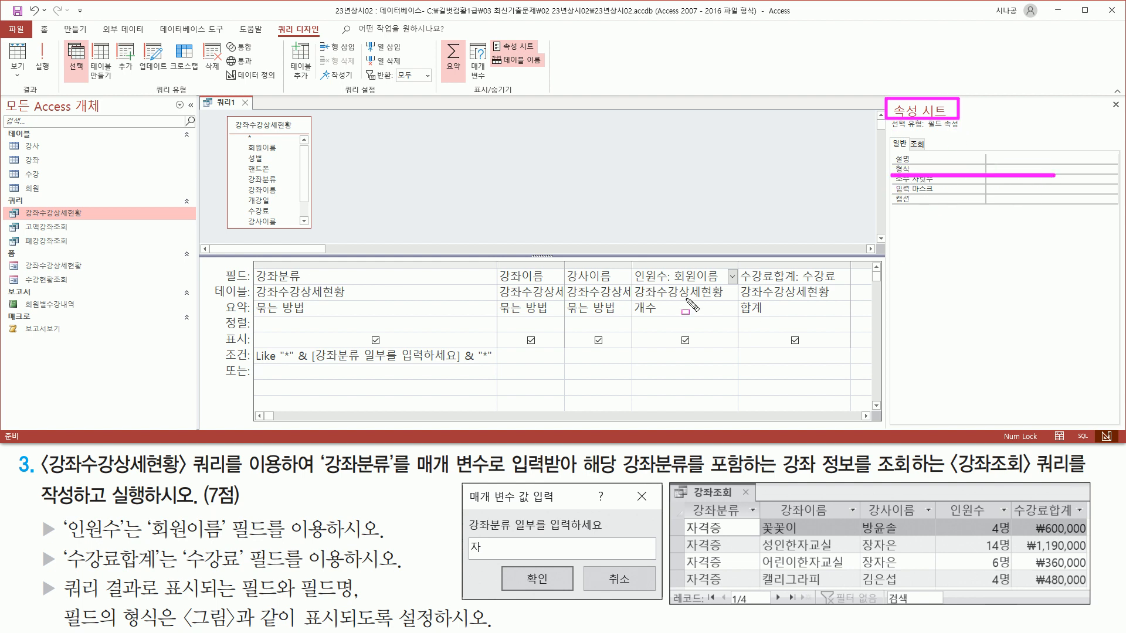
{"action": "key", "text": "Escape"}
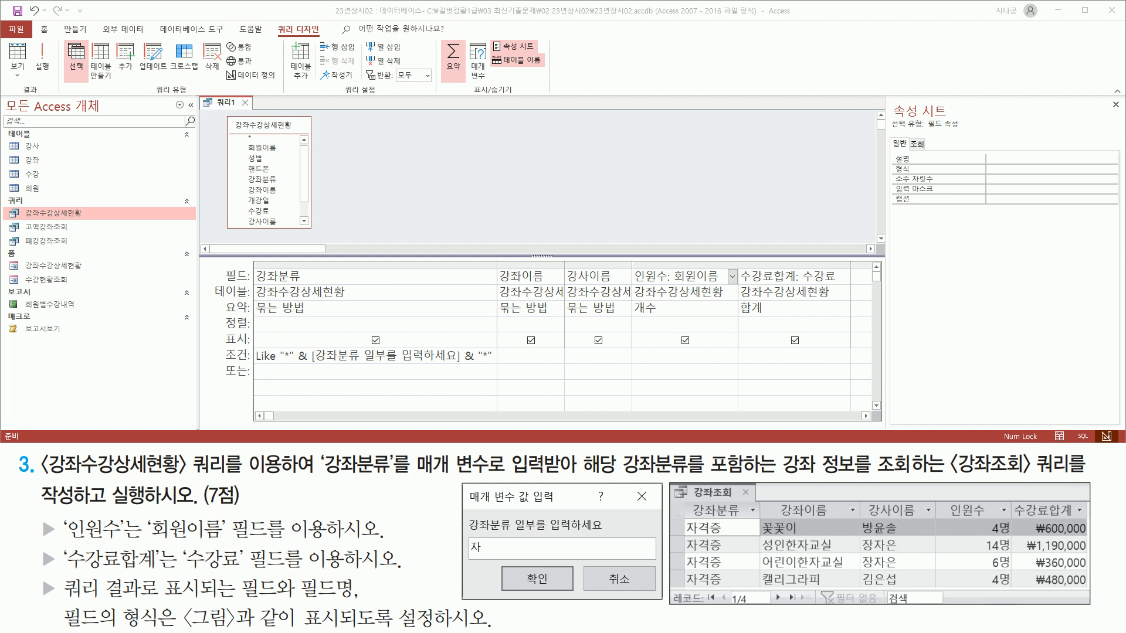
Compose #명 in a scratch note and paste it into the 인원수 Format property.
{"action": "key", "text": "alt+Tab"}
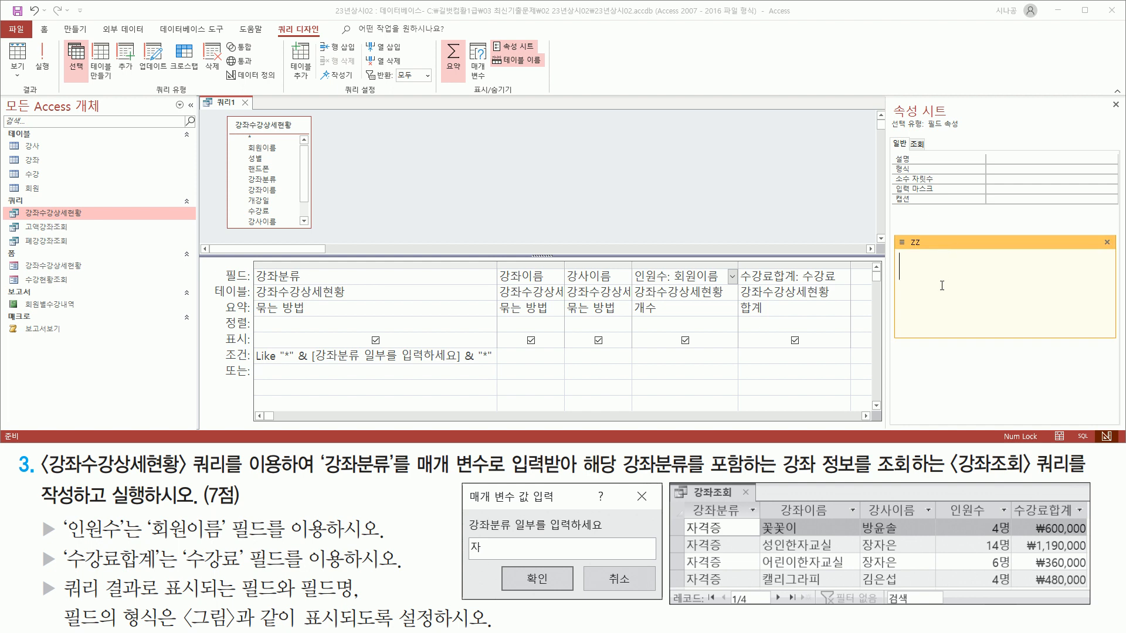
{"action": "type", "text": "#"}
{"action": "type", "text": "au"}
{"action": "key", "text": "BackSpace"}
{"action": "key", "text": "BackSpace"}
{"action": "key", "text": "Hangul"}
{"action": "type", "text": "명 0명"}
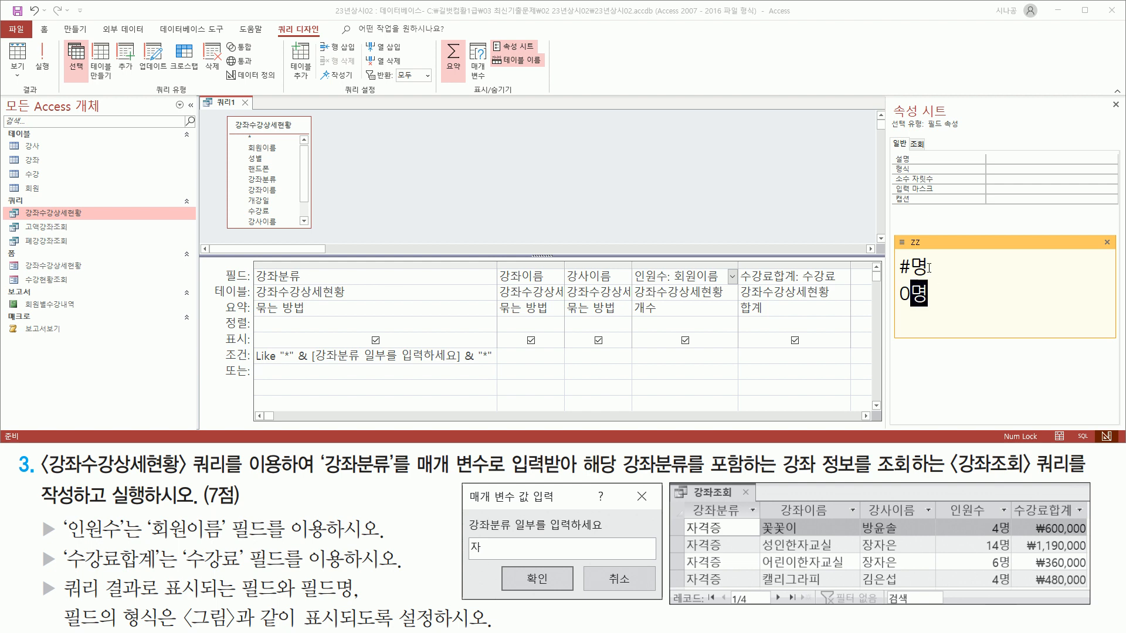
{"action": "left_click_drag", "start_coordinate": [927, 267], "coordinate": [872, 267]}
{"action": "key", "text": "ctrl+c"}
{"action": "left_click", "coordinate": [950, 261]}
{"action": "left_click", "coordinate": [1000, 171]}
{"action": "key", "text": "ctrl+v"}
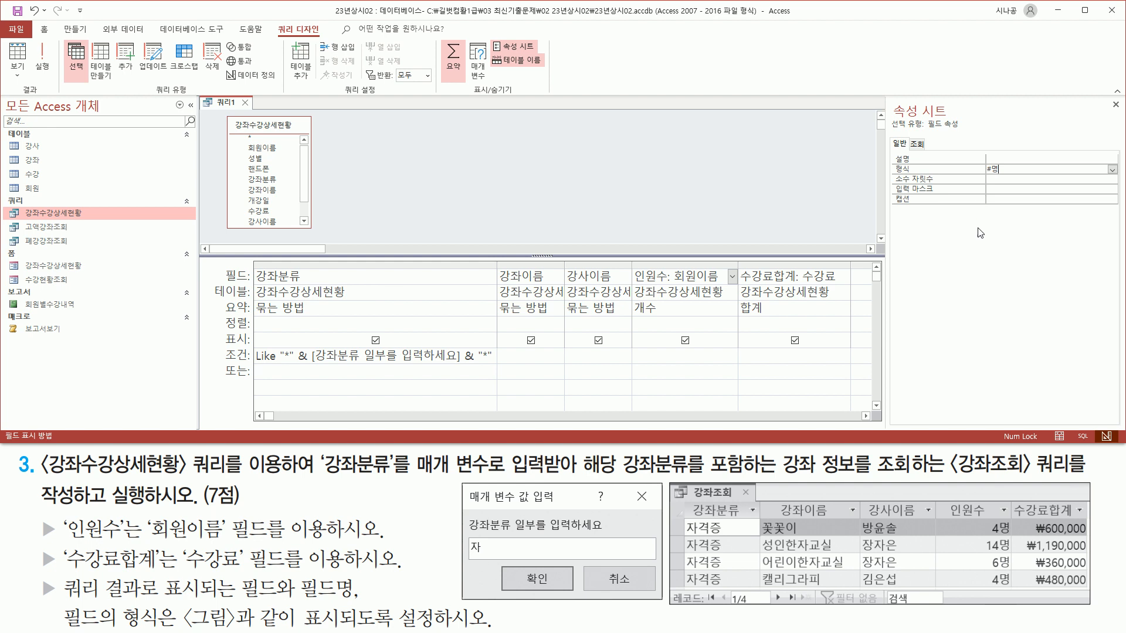
Commit the #명 format on the 인원수 field.
{"action": "key", "text": "Return"}
{"action": "key", "text": "ctrl+2"}
{"action": "left_click_drag", "start_coordinate": [978, 176], "coordinate": [1013, 176]}
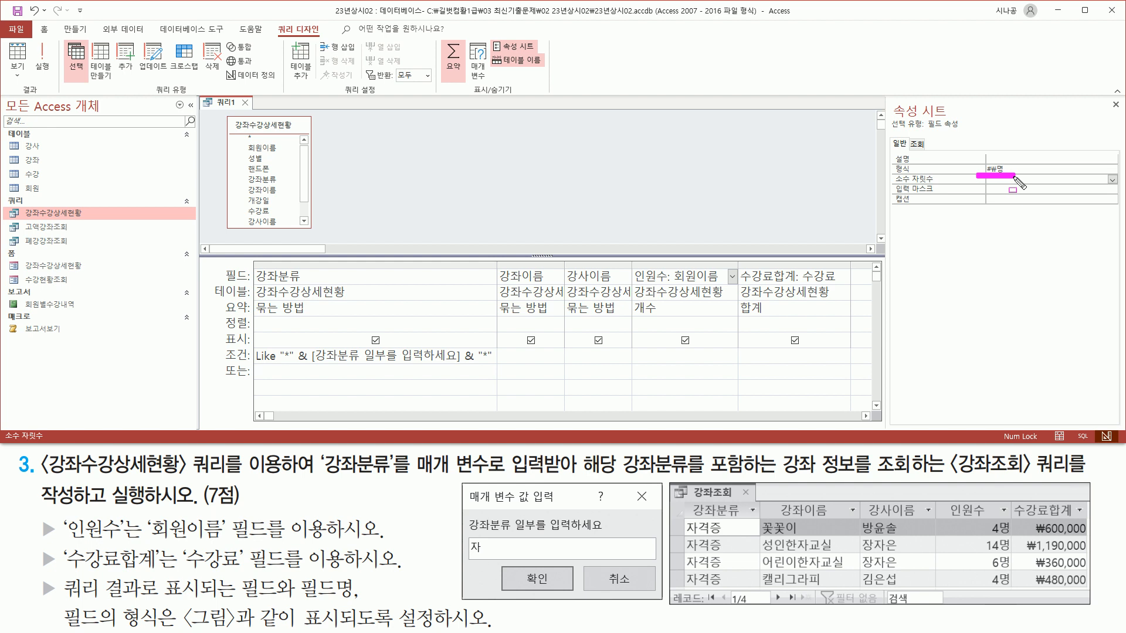
{"action": "key", "text": "Escape"}
Set the 수강료합계 field's Format to 통화 (Currency).
{"action": "left_click", "coordinate": [782, 276]}
{"action": "key", "text": "ctrl+2"}
{"action": "mouse_move", "coordinate": [740, 260]}
{"action": "left_mouse_down"}
{"action": "mouse_move", "coordinate": [763, 328]}
{"action": "mouse_move", "coordinate": [841, 329]}
{"action": "left_mouse_up"}
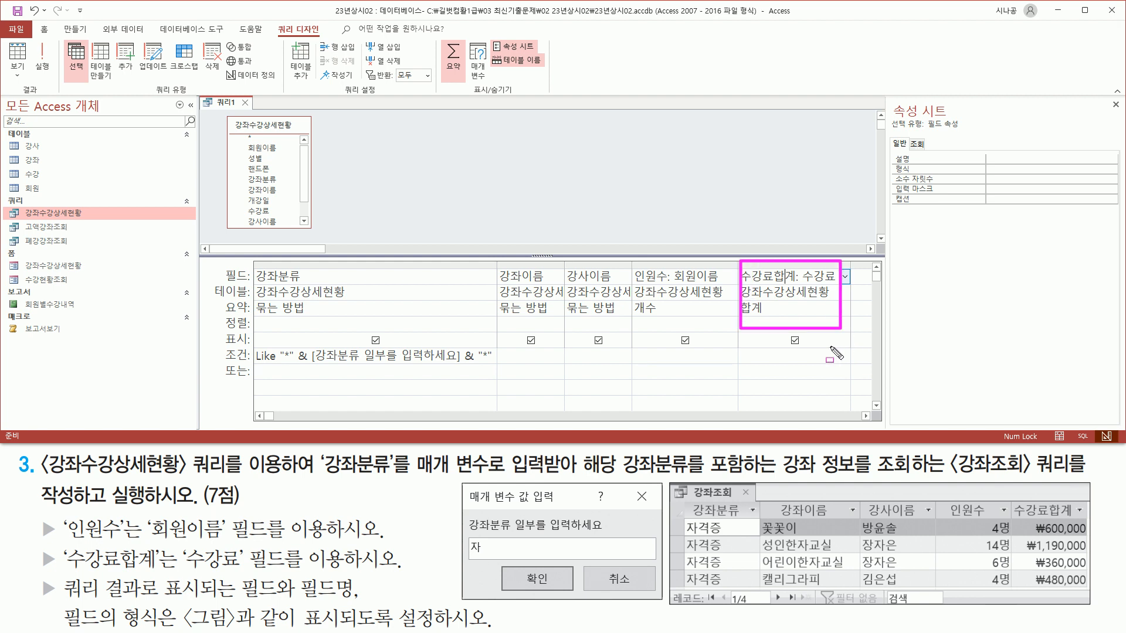
{"action": "left_click_drag", "start_coordinate": [892, 176], "coordinate": [1074, 177]}
{"action": "key", "text": "Escape"}
{"action": "left_click", "coordinate": [1108, 170]}
{"action": "left_click", "coordinate": [1112, 170]}
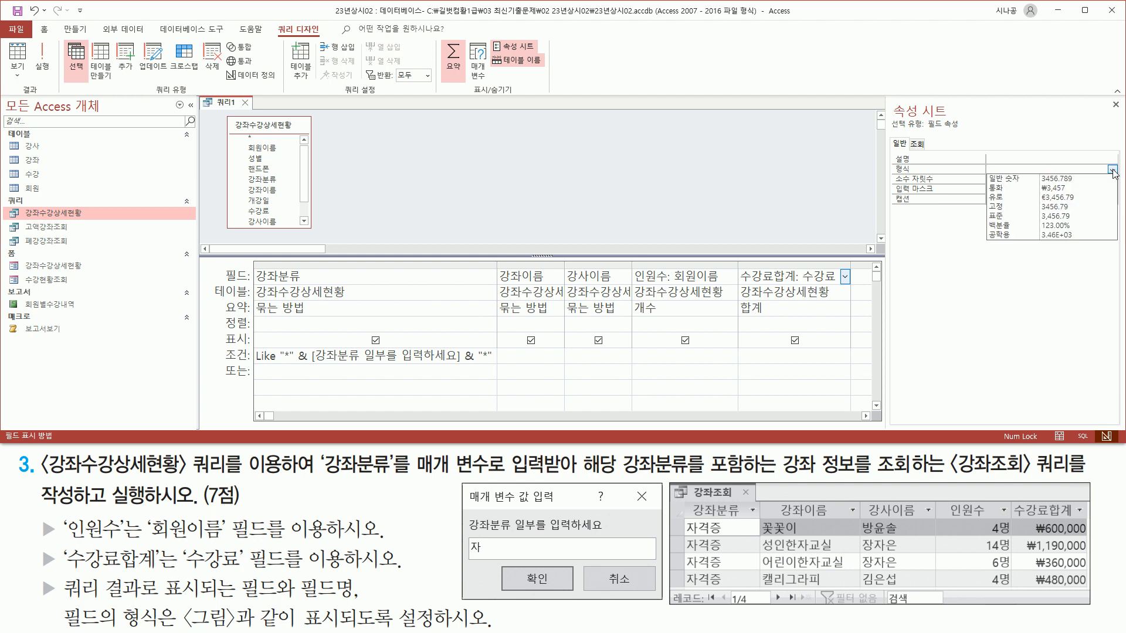
{"action": "left_click", "coordinate": [1076, 189]}
Close the Property Sheet.
{"action": "key", "text": "ctrl+2"}
{"action": "left_click_drag", "start_coordinate": [894, 176], "coordinate": [1009, 175]}
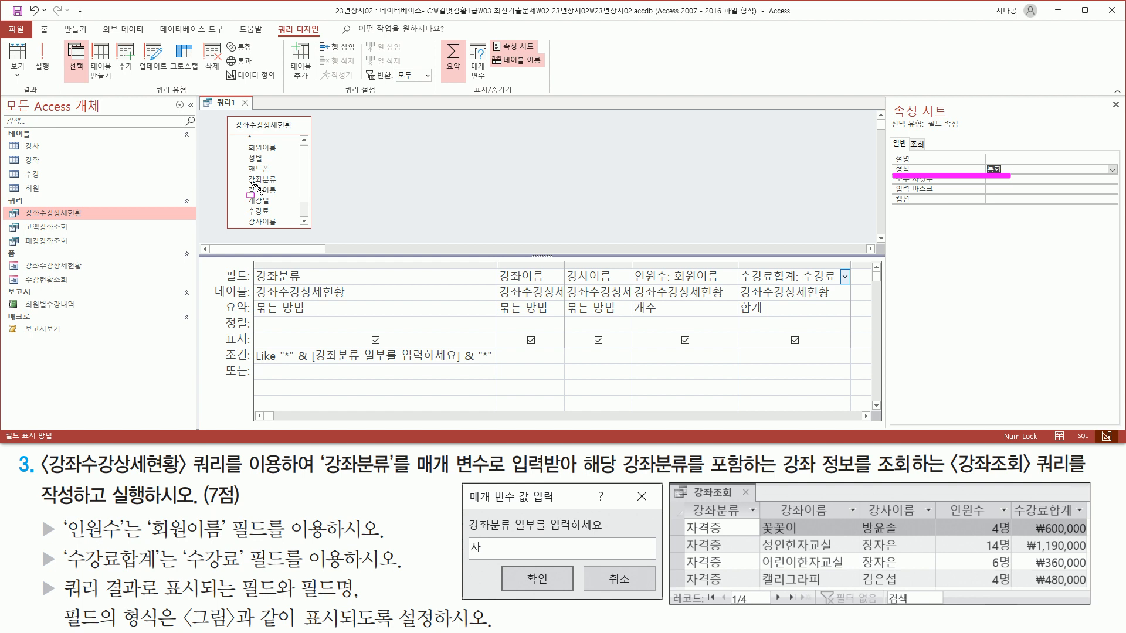
{"action": "left_click_drag", "start_coordinate": [1105, 97], "coordinate": [1114, 109]}
{"action": "key", "text": "Escape"}
{"action": "left_click", "coordinate": [1114, 105]}
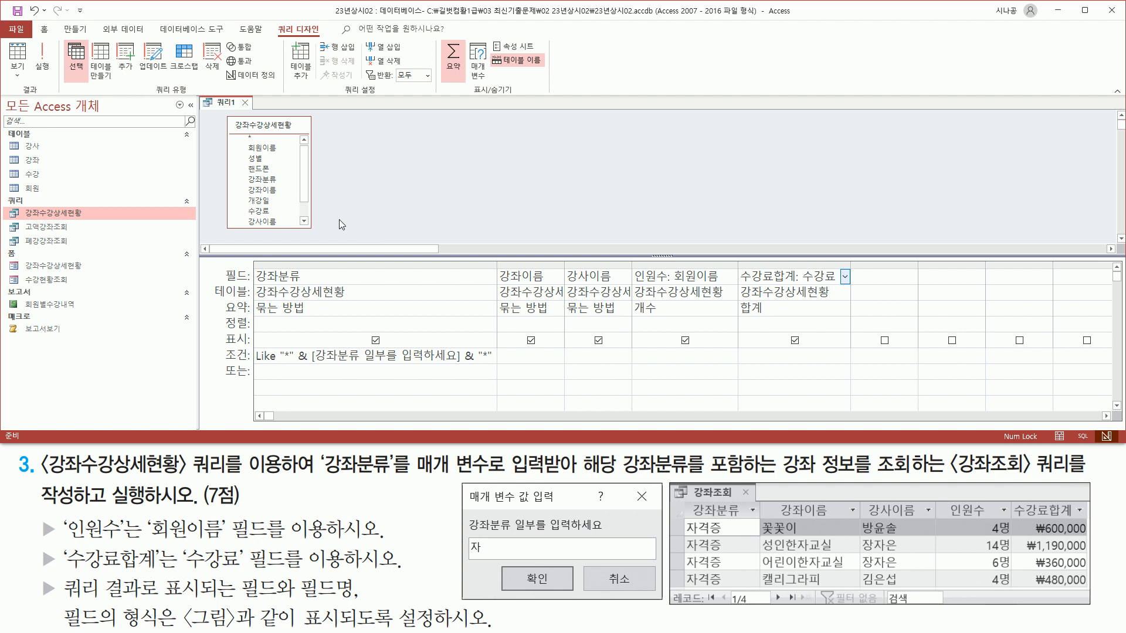
{"action": "key", "text": "ctrl+2"}
Rerun the query with 자, showing four 자격증 courses with counts like 14명 and fees like ₩1,190,000.
{"action": "left_click_drag", "start_coordinate": [34, 36], "coordinate": [54, 84]}
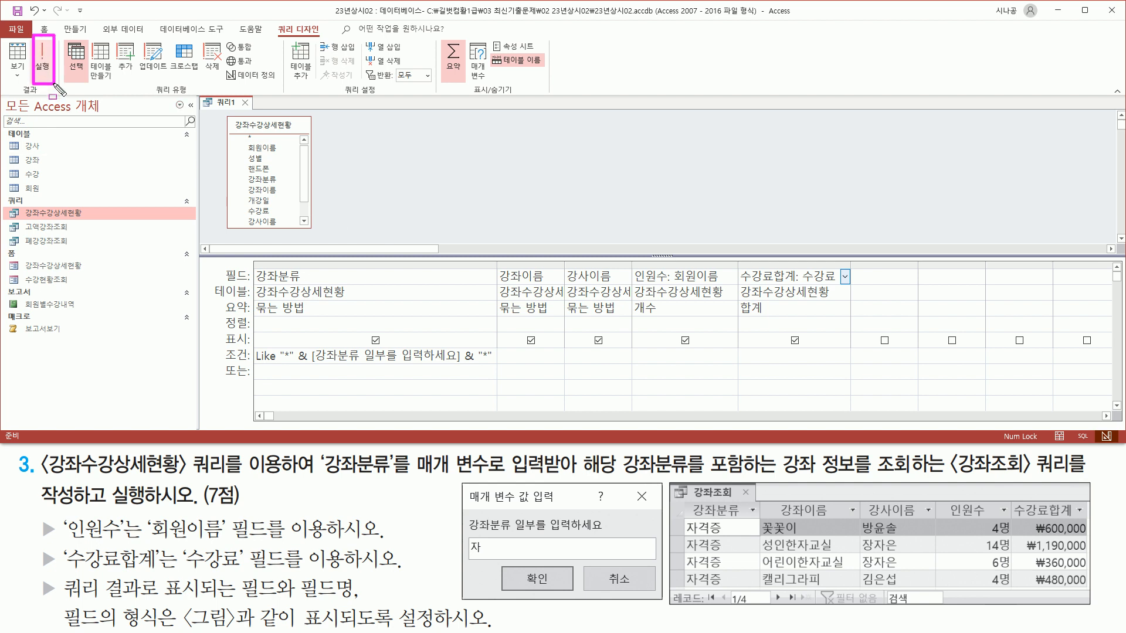
{"action": "key", "text": "Escape"}
{"action": "left_click", "coordinate": [42, 59]}
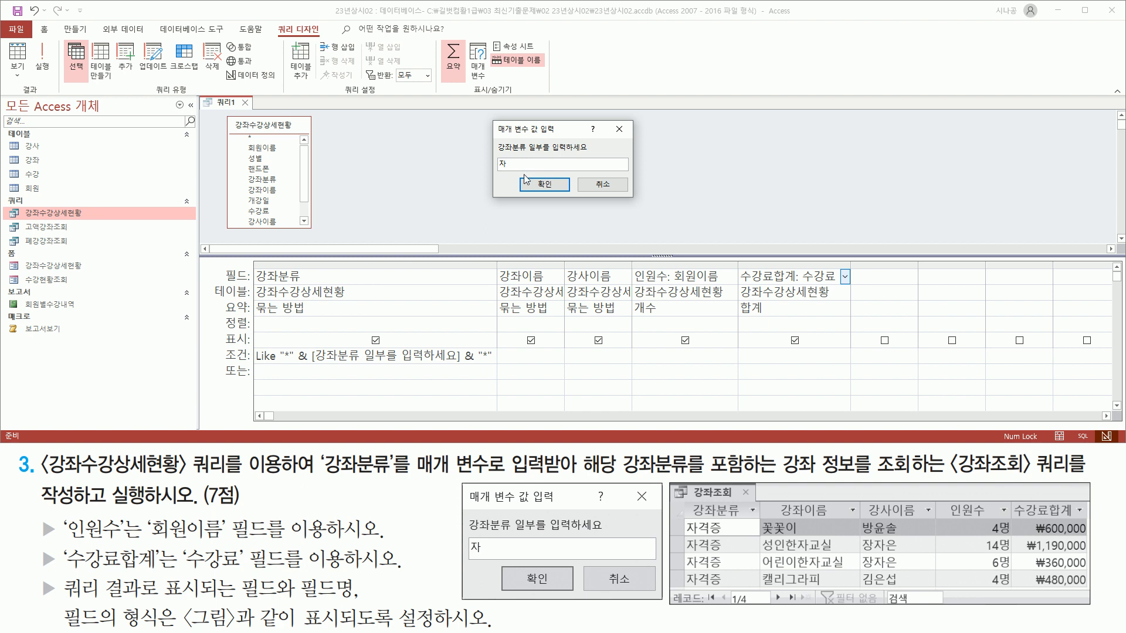
{"action": "left_click", "coordinate": [544, 183]}
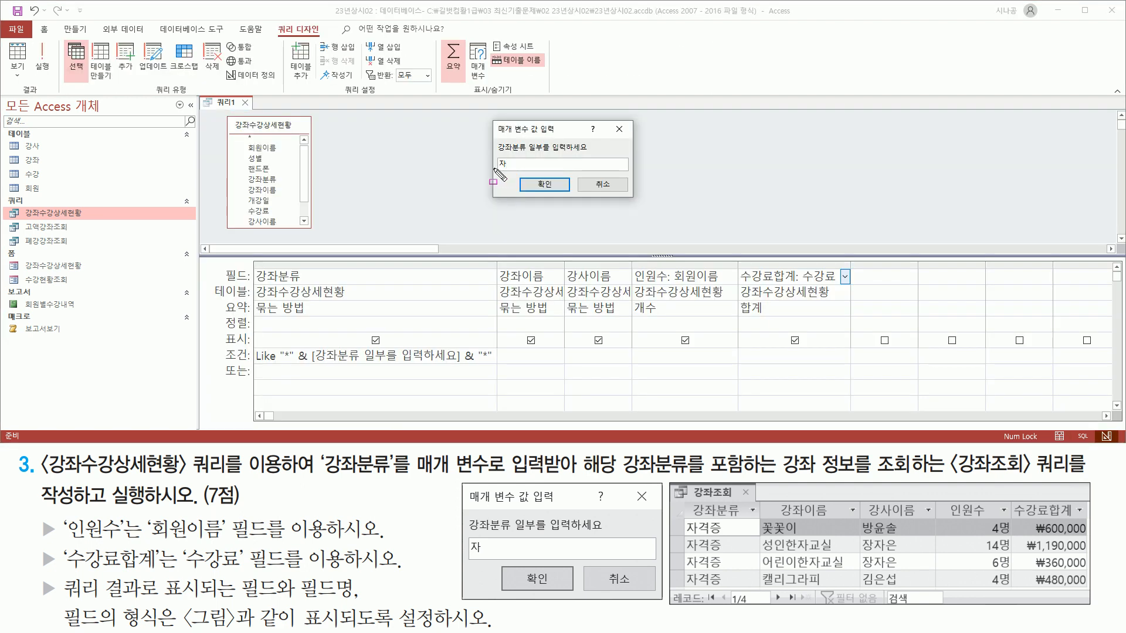
{"action": "left_click", "coordinate": [534, 181]}
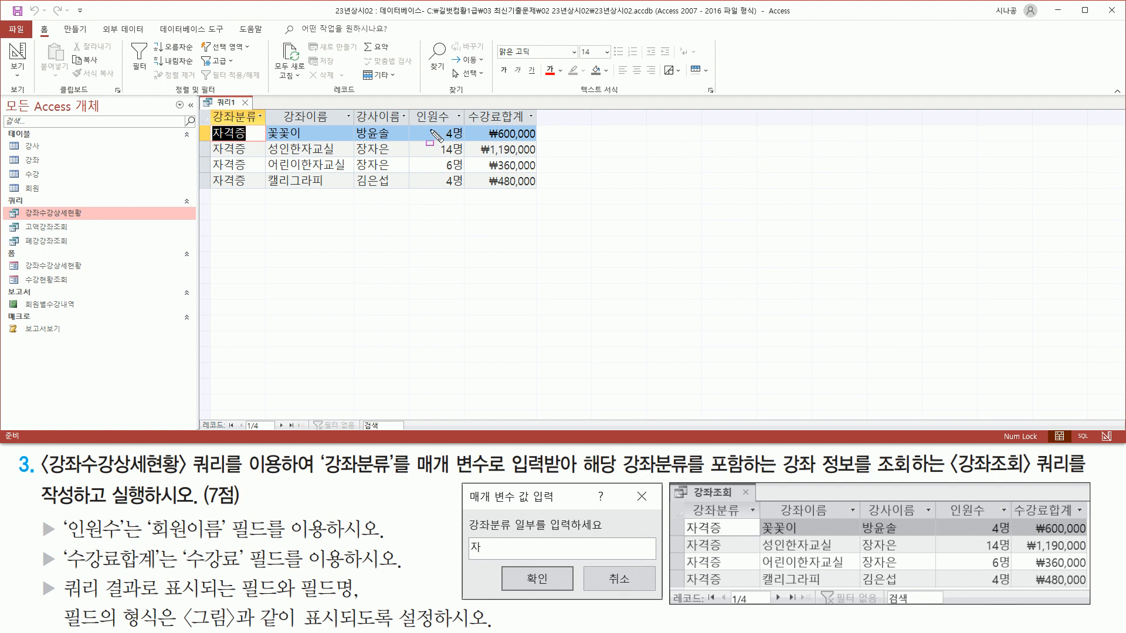
{"action": "left_click_drag", "start_coordinate": [431, 124], "coordinate": [467, 191]}
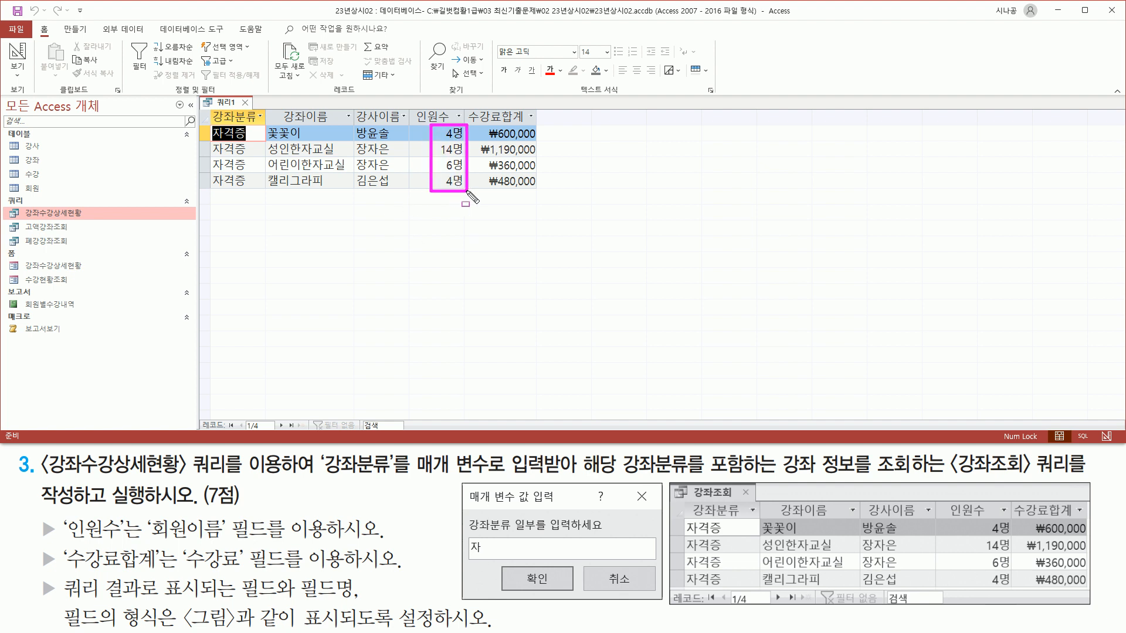
{"action": "left_click_drag", "start_coordinate": [551, 192], "coordinate": [544, 191]}
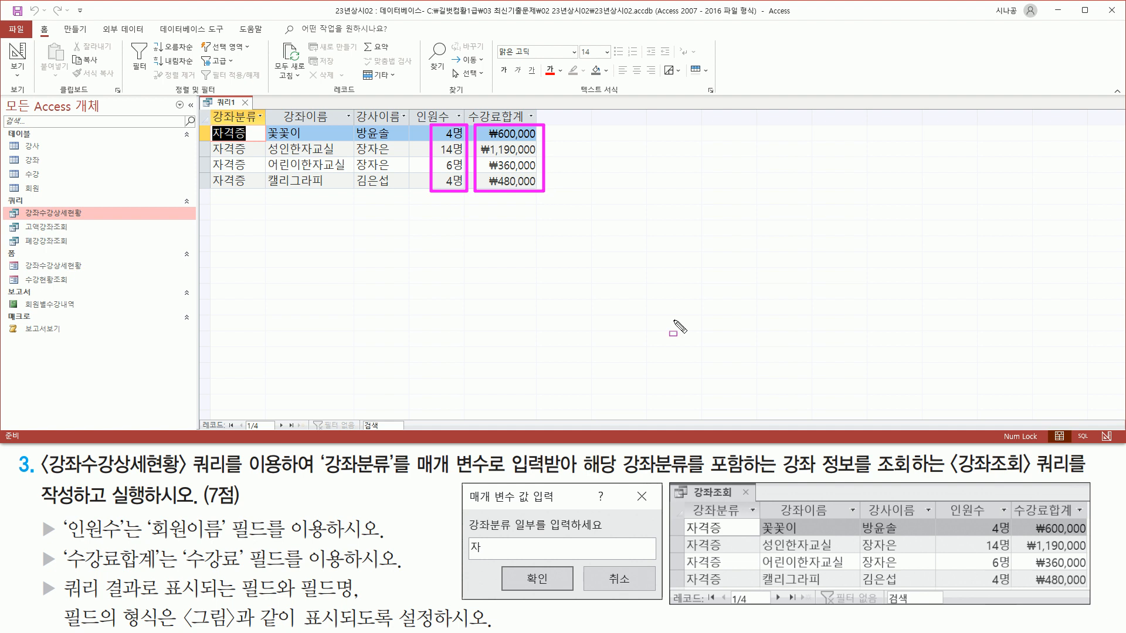
{"action": "left_click_drag", "start_coordinate": [938, 517], "coordinate": [1091, 588]}
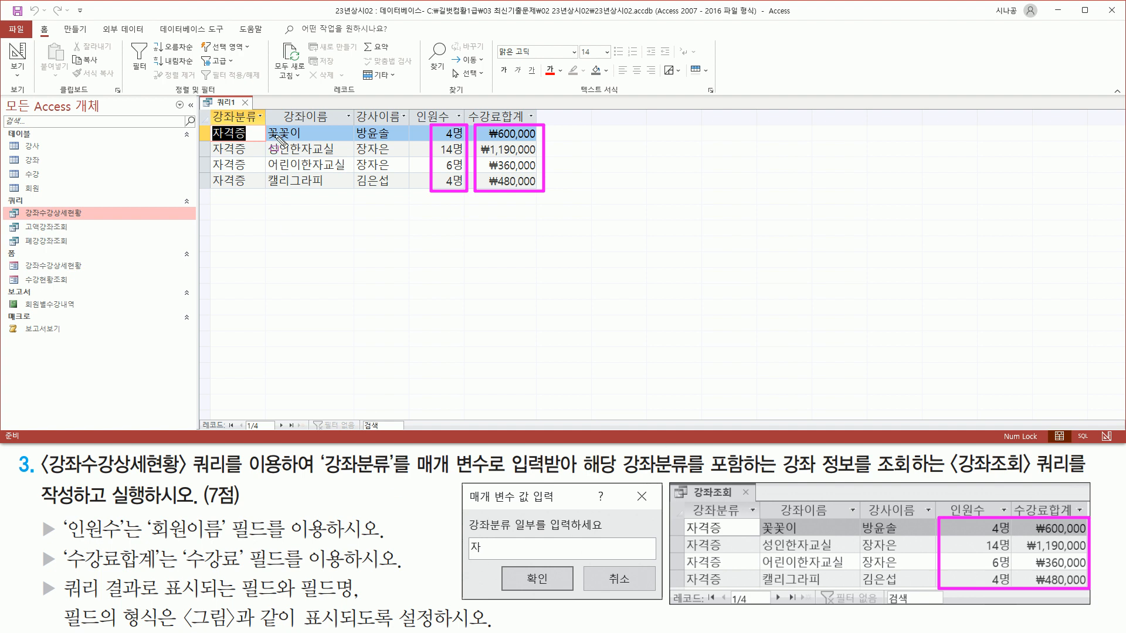
{"action": "left_click_drag", "start_coordinate": [238, 93], "coordinate": [254, 109]}
{"action": "key", "text": "Escape"}
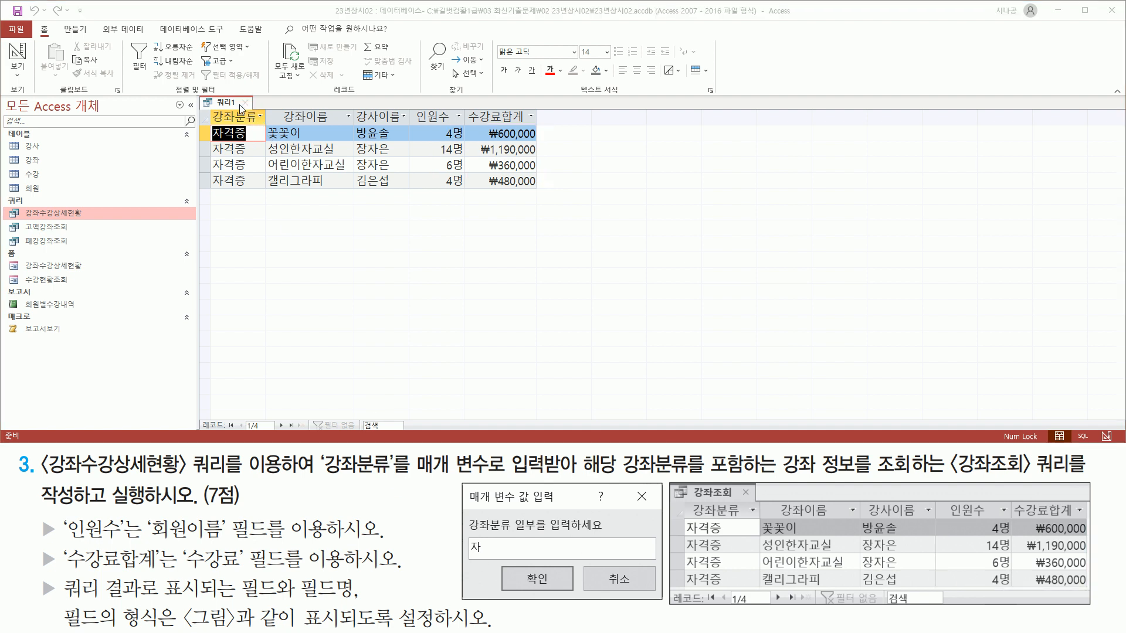
Close 쿼리1, agree to save, and name the query 강좌조회.
{"action": "left_click", "coordinate": [245, 103]}
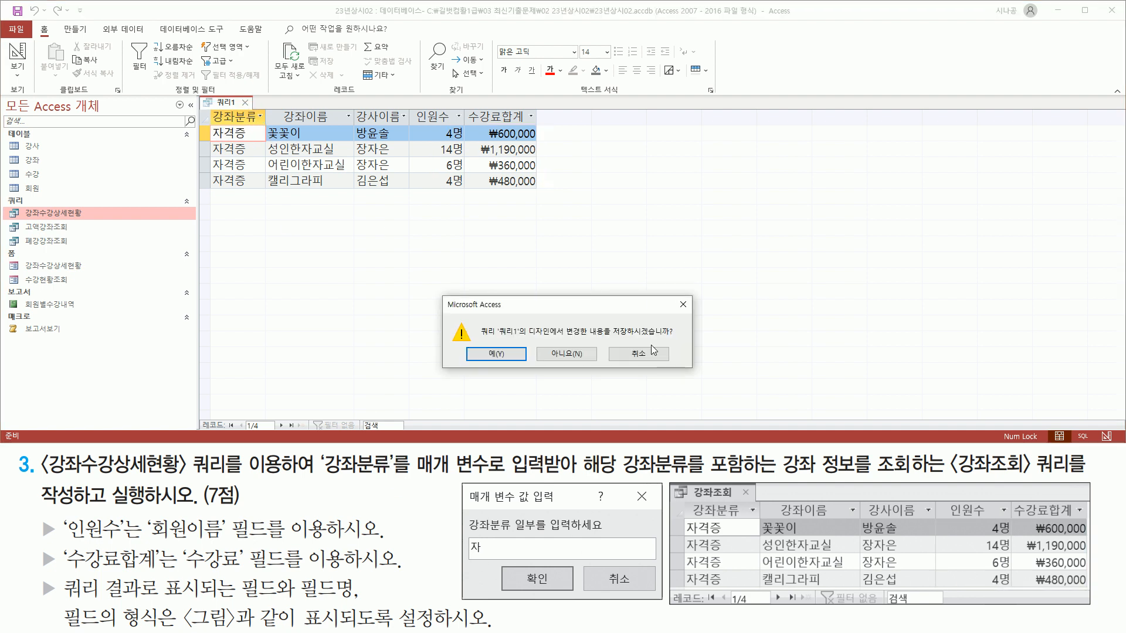
{"action": "left_click_drag", "start_coordinate": [479, 343], "coordinate": [507, 366]}
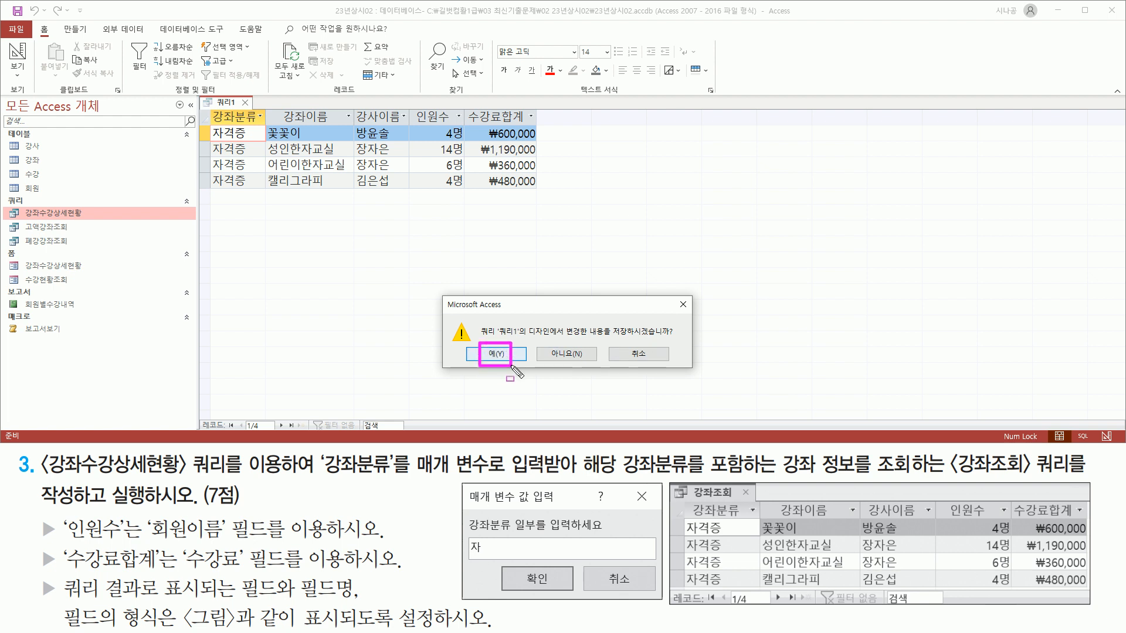
{"action": "key", "text": "Escape"}
{"action": "left_click", "coordinate": [496, 353]}
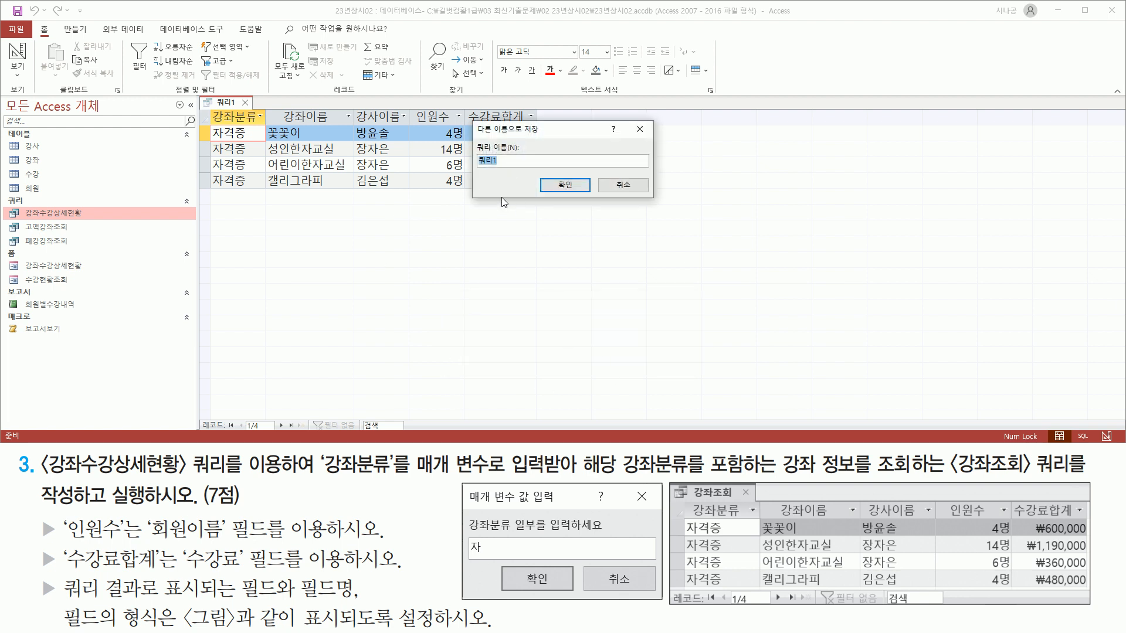
{"action": "mouse_move", "coordinate": [474, 139]}
{"action": "left_mouse_down"}
{"action": "mouse_move", "coordinate": [507, 176]}
{"action": "mouse_move", "coordinate": [523, 173]}
{"action": "left_mouse_up"}
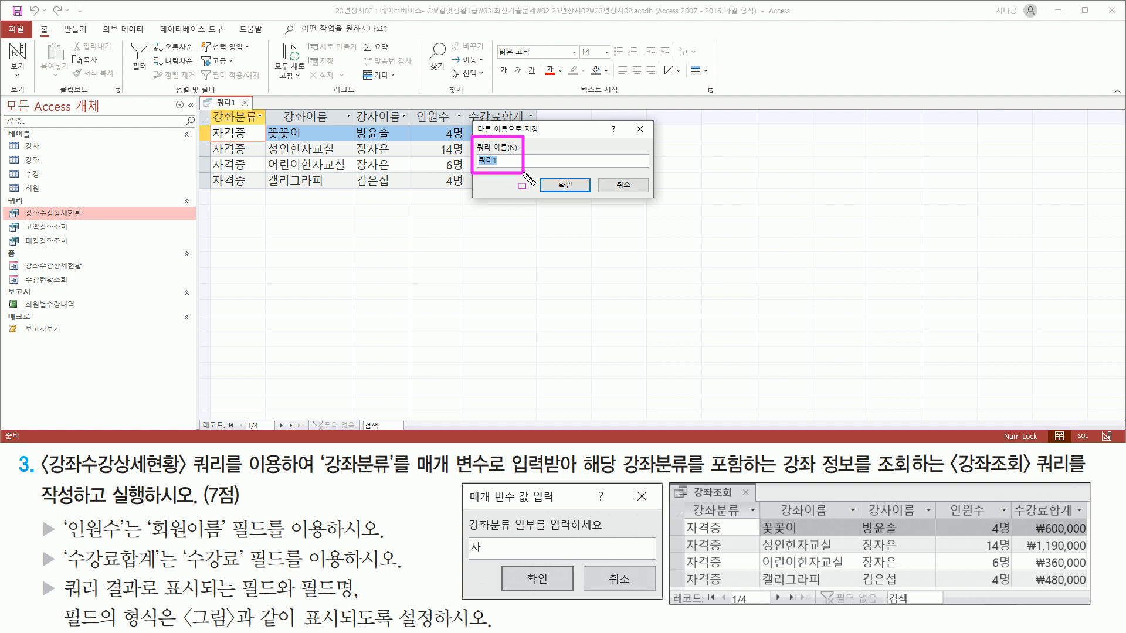
{"action": "left_click_drag", "start_coordinate": [948, 476], "coordinate": [1074, 477]}
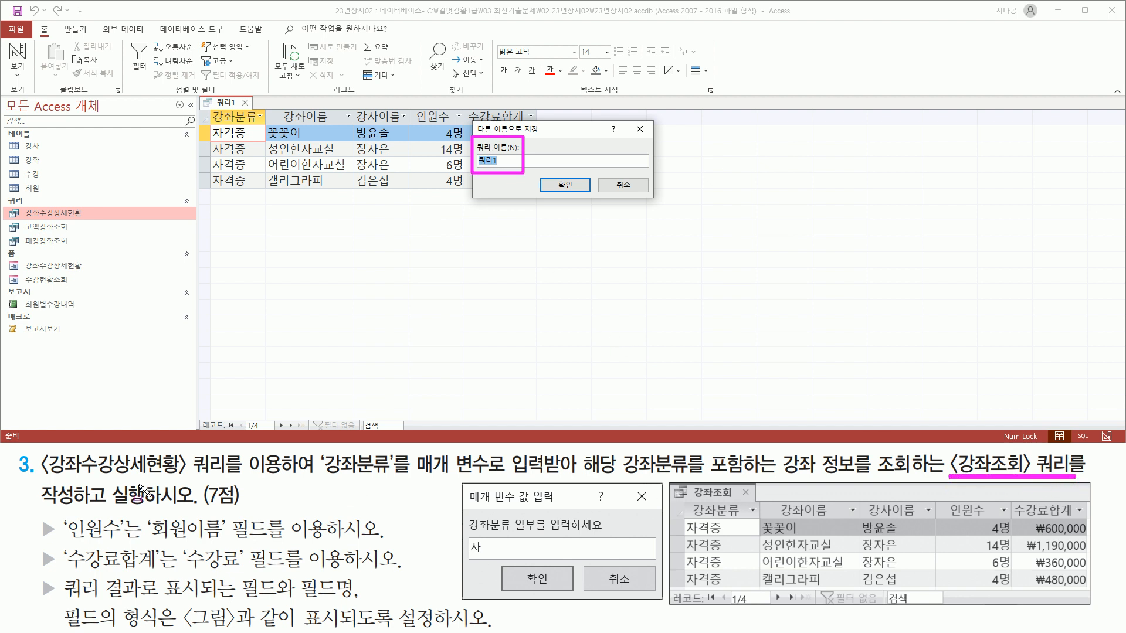
{"action": "key", "text": "Escape"}
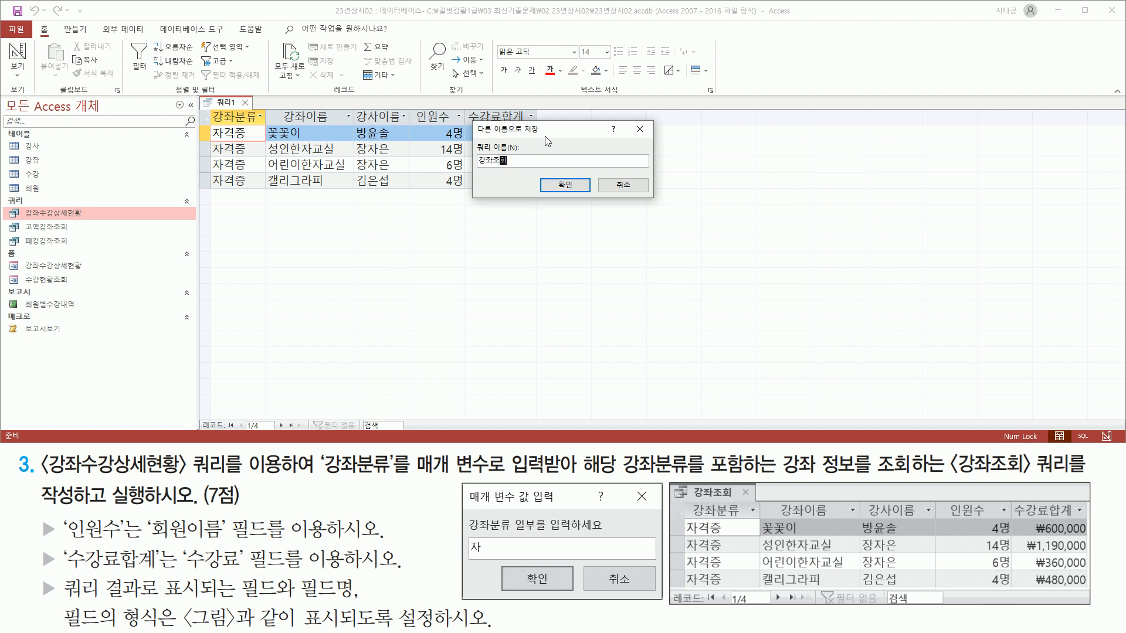
{"action": "left_click_drag", "start_coordinate": [475, 168], "coordinate": [515, 168]}
{"action": "left_click_drag", "start_coordinate": [550, 175], "coordinate": [577, 199]}
{"action": "key", "text": "Escape"}
{"action": "left_click", "coordinate": [567, 185]}
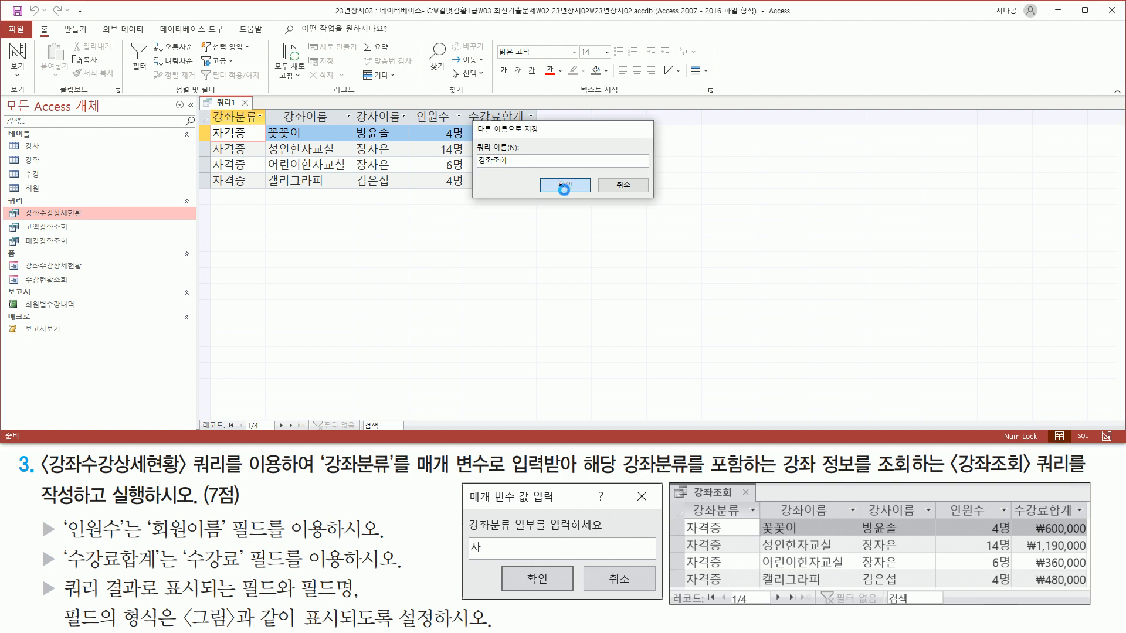
Confirm 강좌조회 now appears among the queries in the navigation pane.
{"action": "key", "text": "ctrl+shift+d"}
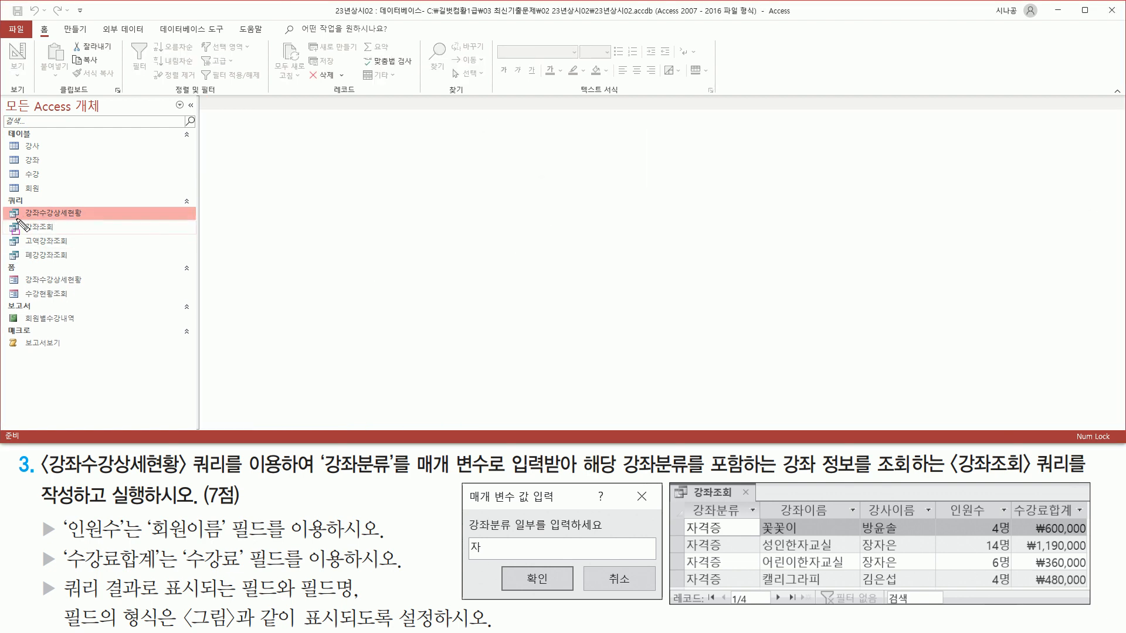
{"action": "left_click_drag", "start_coordinate": [15, 219], "coordinate": [80, 236]}
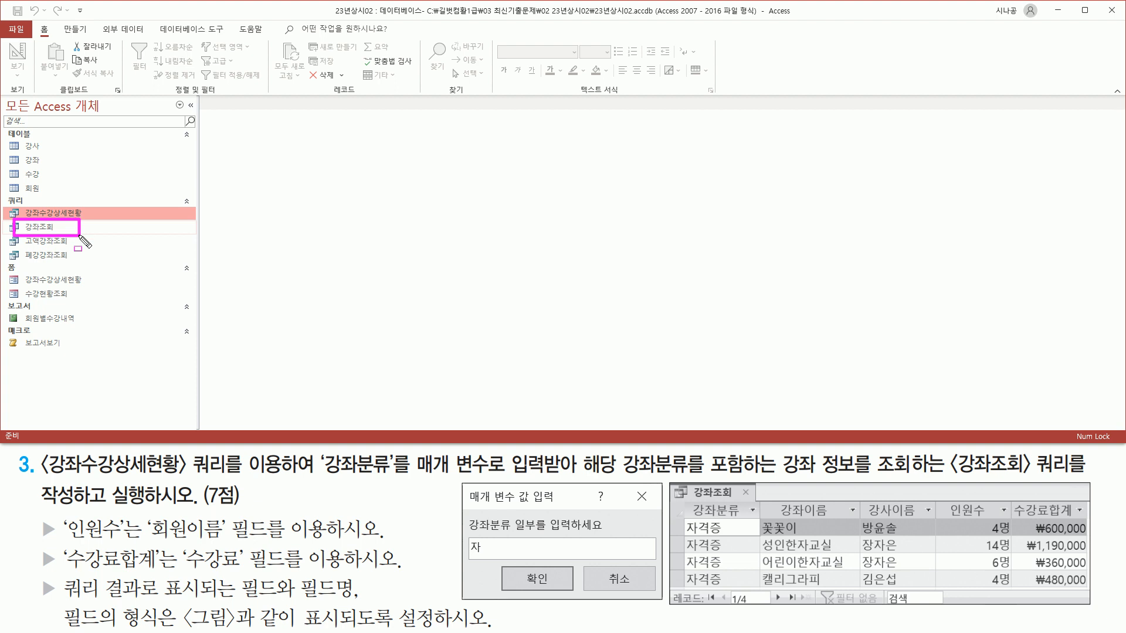
{"action": "key", "text": "Escape"}
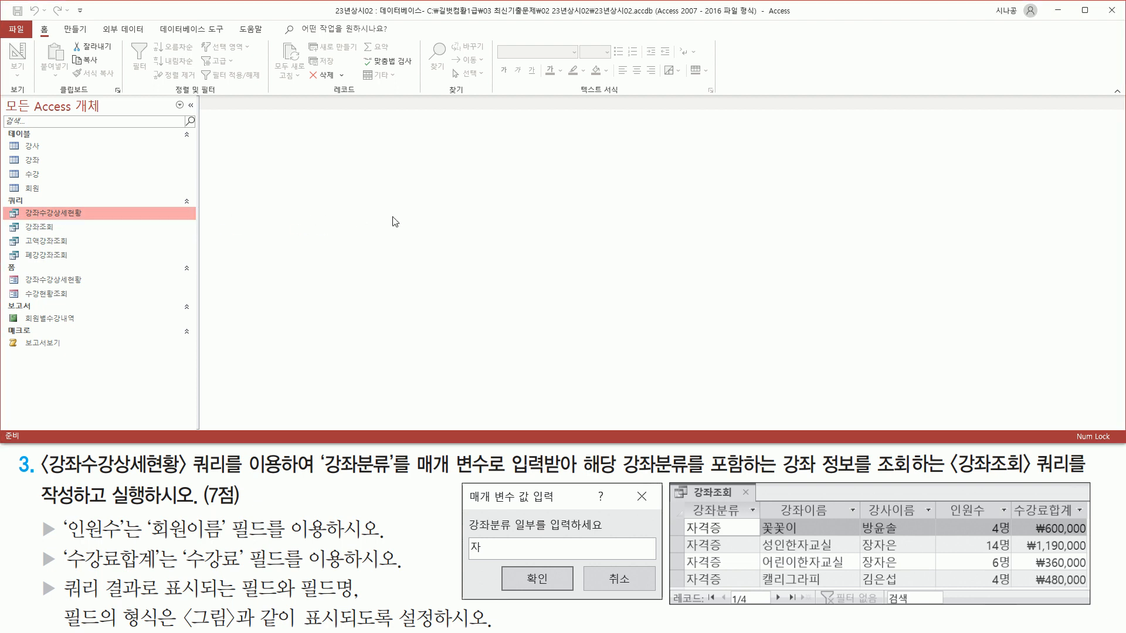
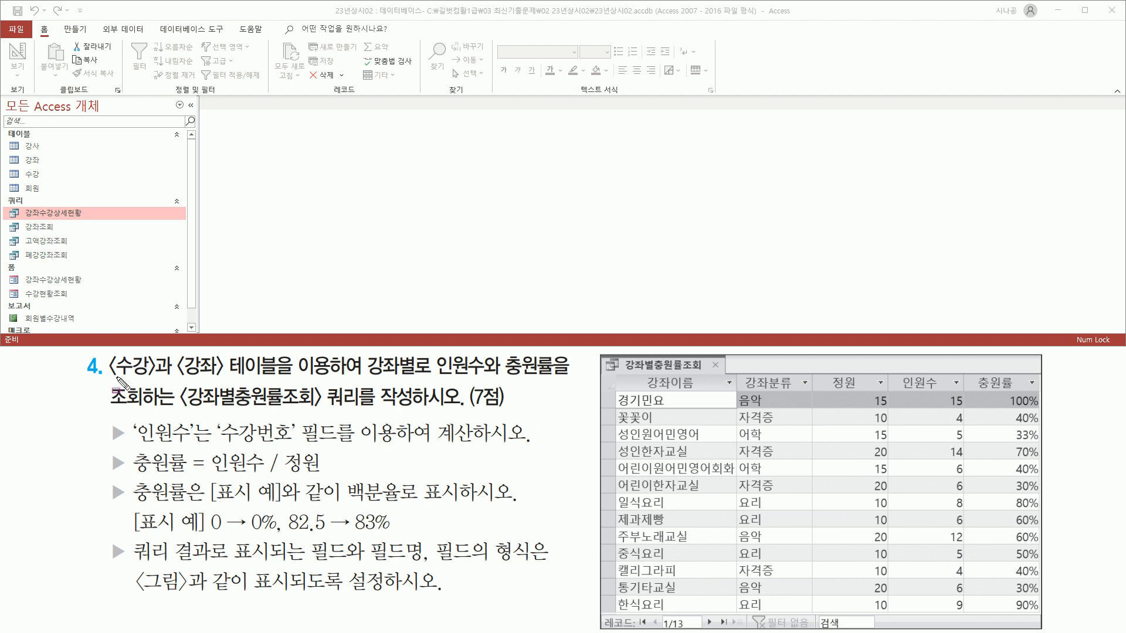
Start a new query in Design view from the Create tab.
{"action": "left_click_drag", "start_coordinate": [108, 381], "coordinate": [553, 381]}
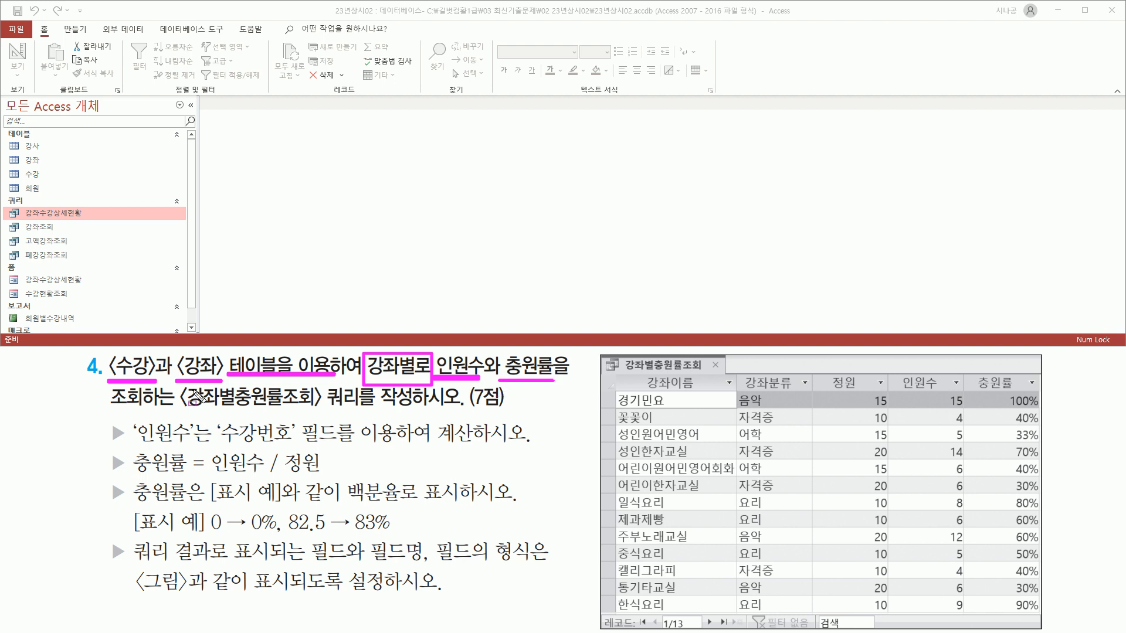
{"action": "left_click_drag", "start_coordinate": [178, 411], "coordinate": [321, 410]}
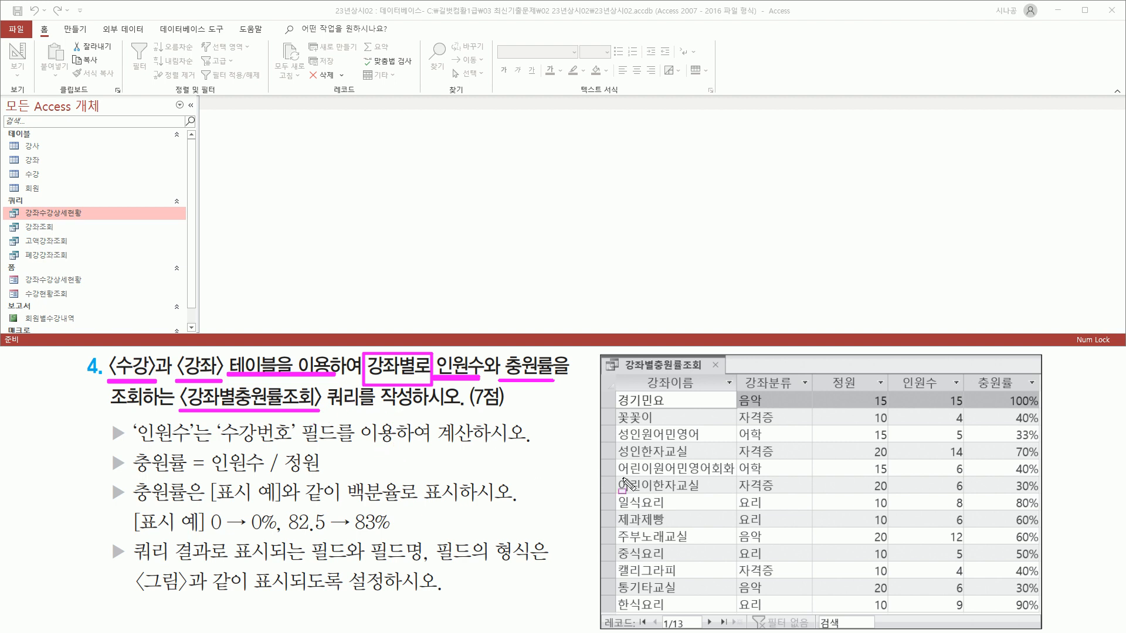
{"action": "mouse_move", "coordinate": [611, 372]}
{"action": "left_mouse_down"}
{"action": "mouse_move", "coordinate": [620, 554]}
{"action": "mouse_move", "coordinate": [1042, 616]}
{"action": "left_mouse_up"}
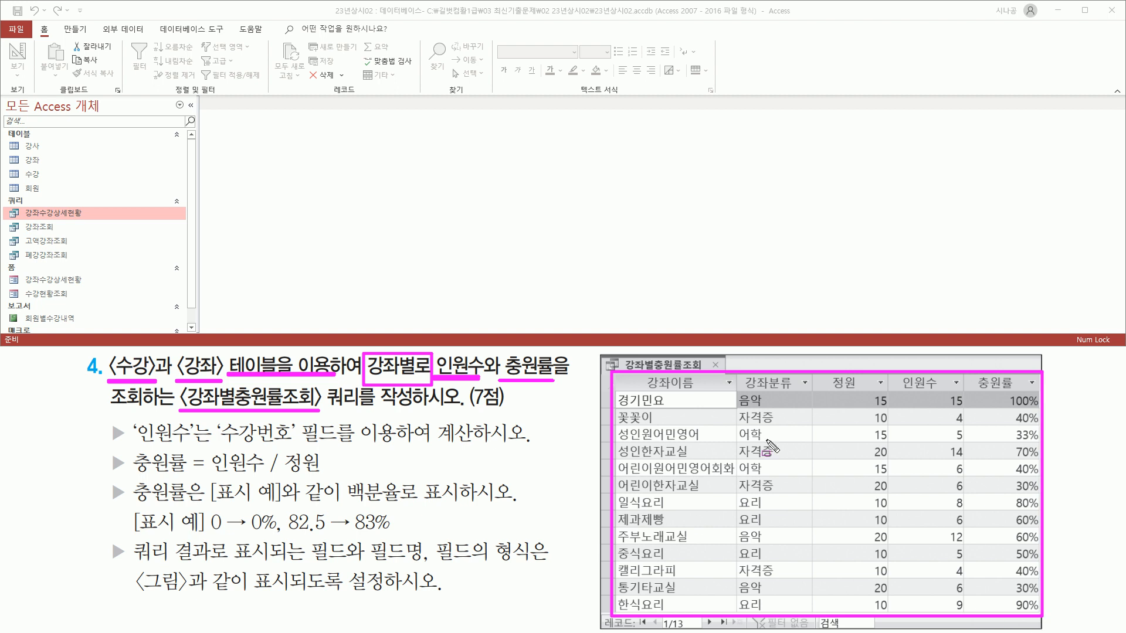
{"action": "key", "text": "Escape"}
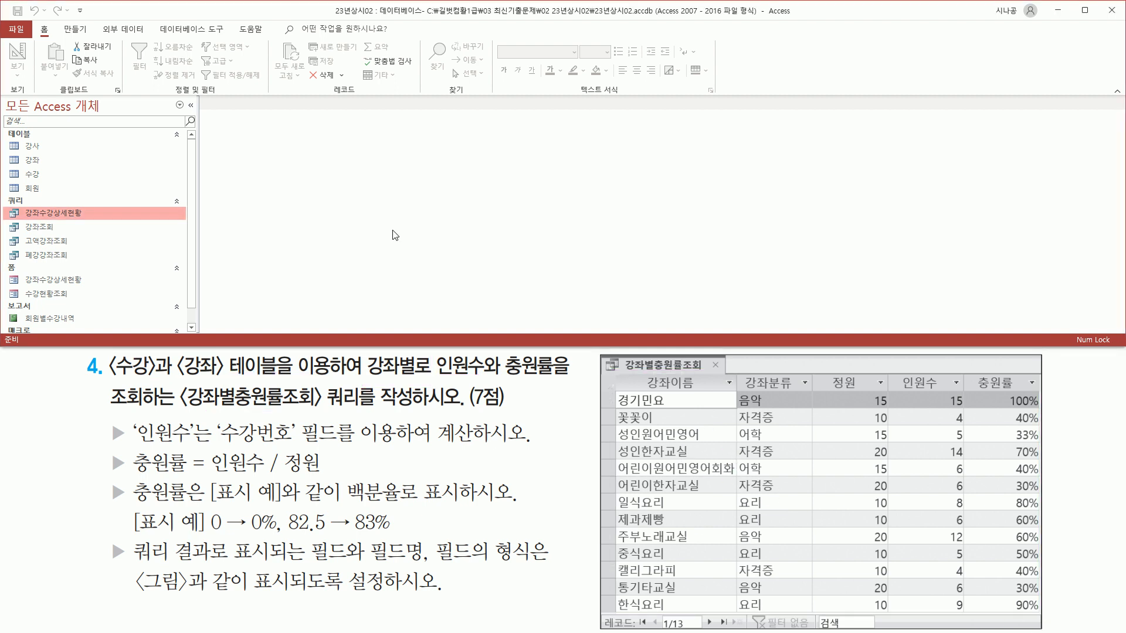
{"action": "left_click", "coordinate": [73, 29]}
{"action": "left_click_drag", "start_coordinate": [57, 21], "coordinate": [92, 39]}
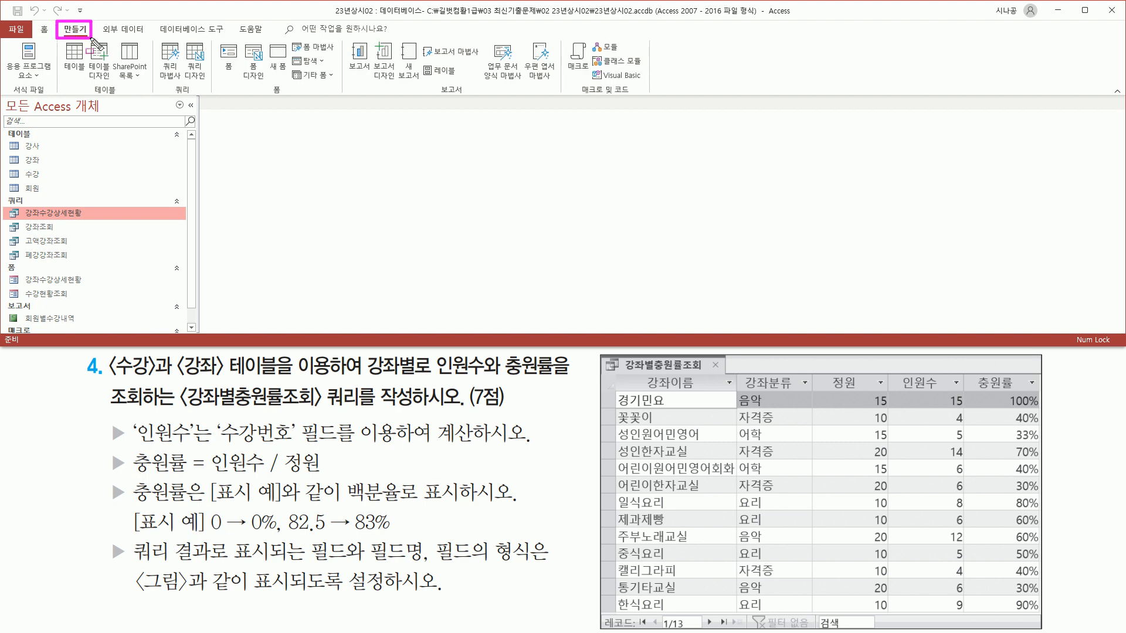
{"action": "left_click_drag", "start_coordinate": [172, 85], "coordinate": [192, 99]}
{"action": "left_click_drag", "start_coordinate": [181, 41], "coordinate": [208, 80]}
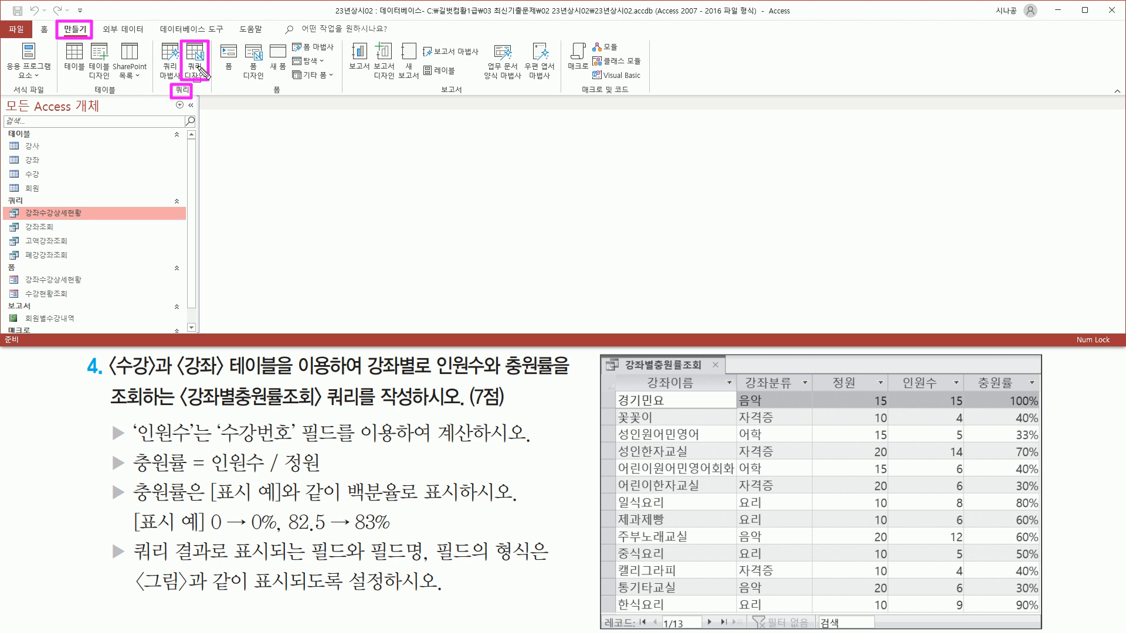
{"action": "left_click", "coordinate": [199, 71]}
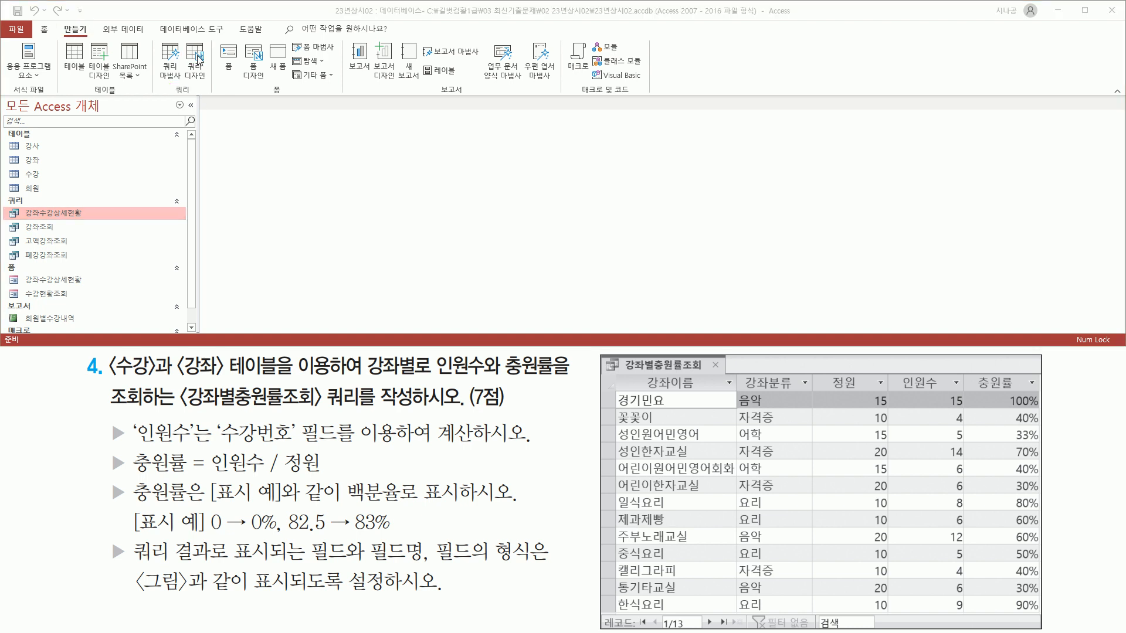
{"action": "left_click", "coordinate": [198, 58]}
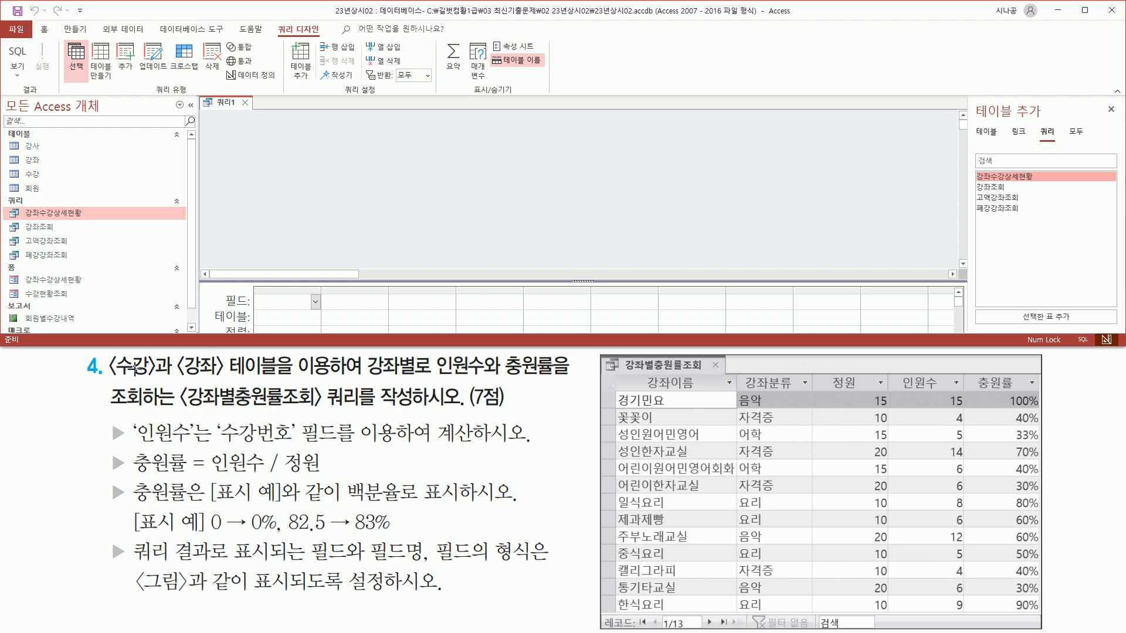
Add the 수강 and 강좌 tables to the query design and close the Add Table pane.
{"action": "left_click_drag", "start_coordinate": [106, 381], "coordinate": [289, 380]}
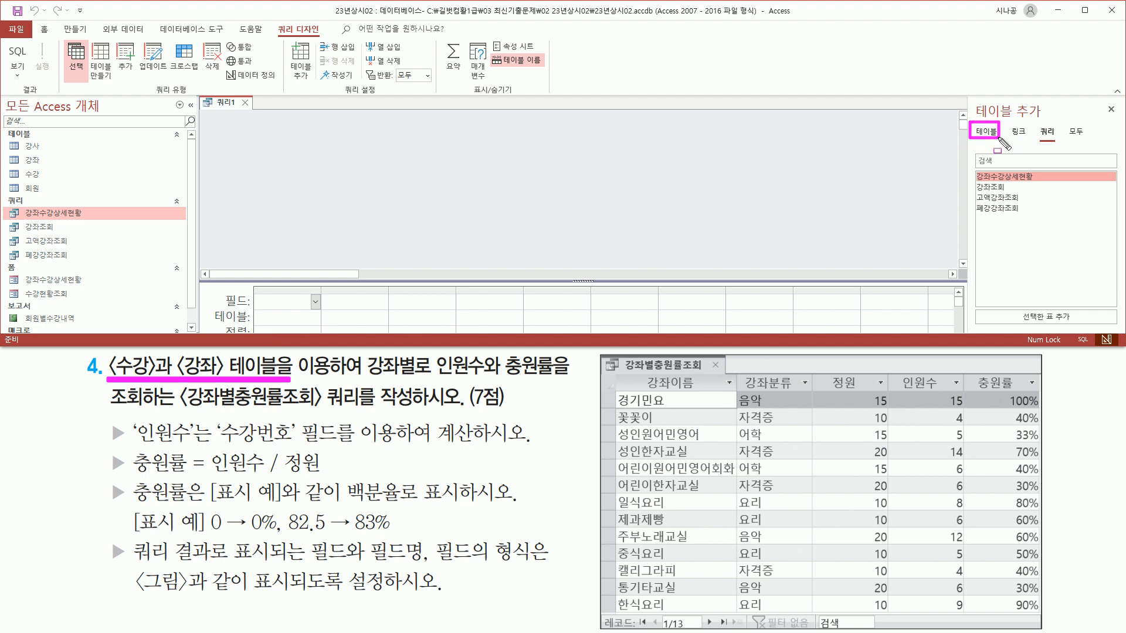
{"action": "key", "text": "Escape"}
{"action": "left_click", "coordinate": [984, 133]}
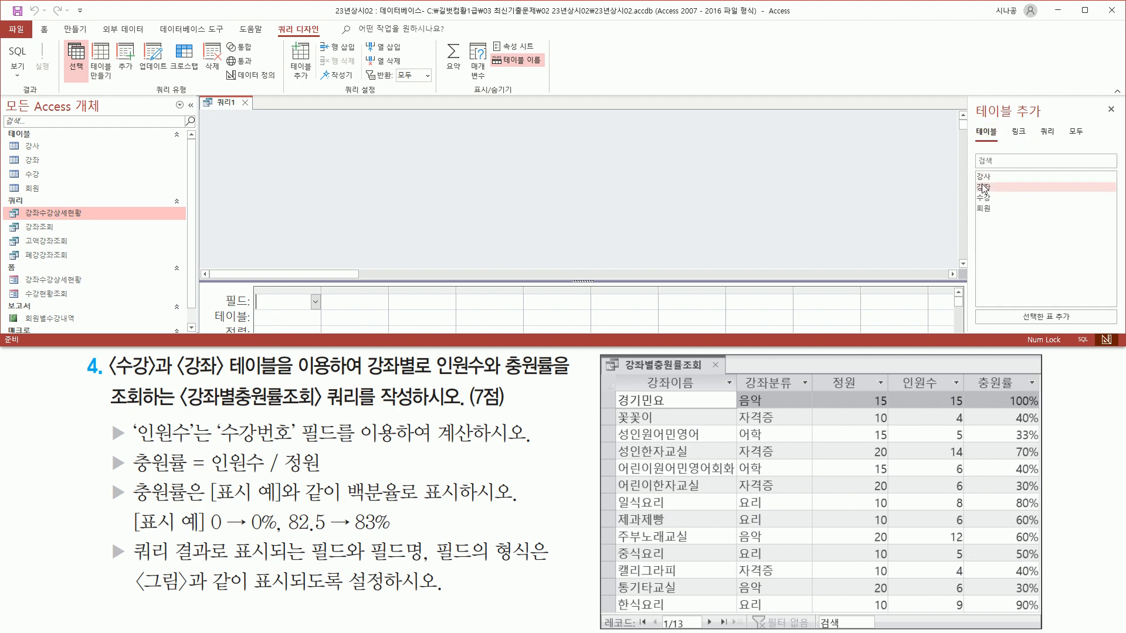
{"action": "left_click", "coordinate": [990, 198]}
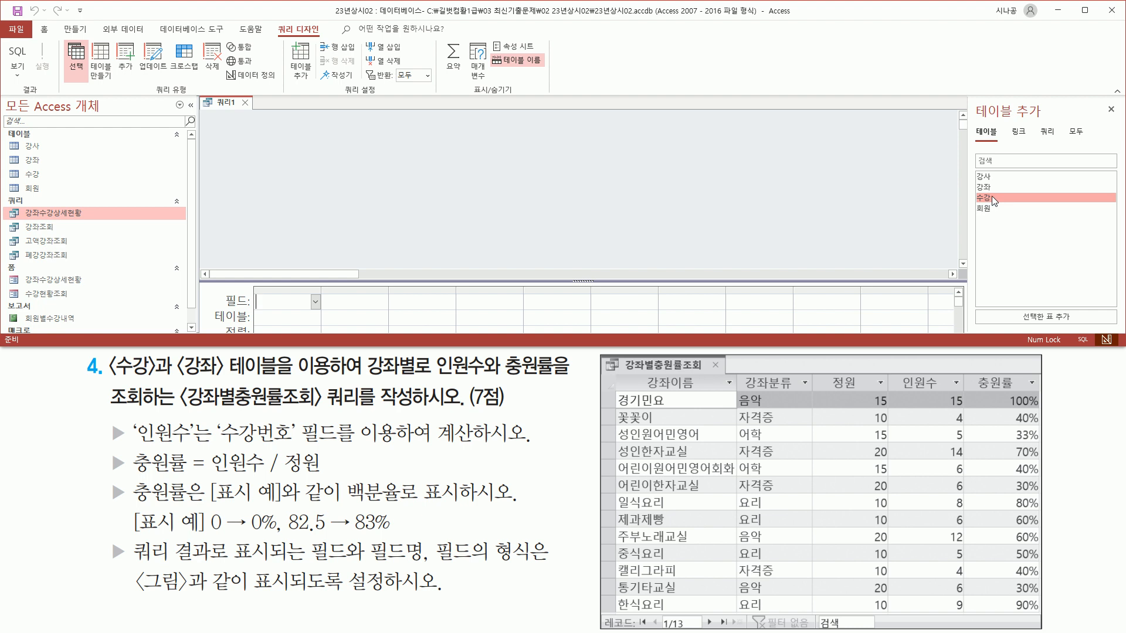
{"action": "double_click", "coordinate": [991, 198]}
{"action": "left_click", "coordinate": [991, 188]}
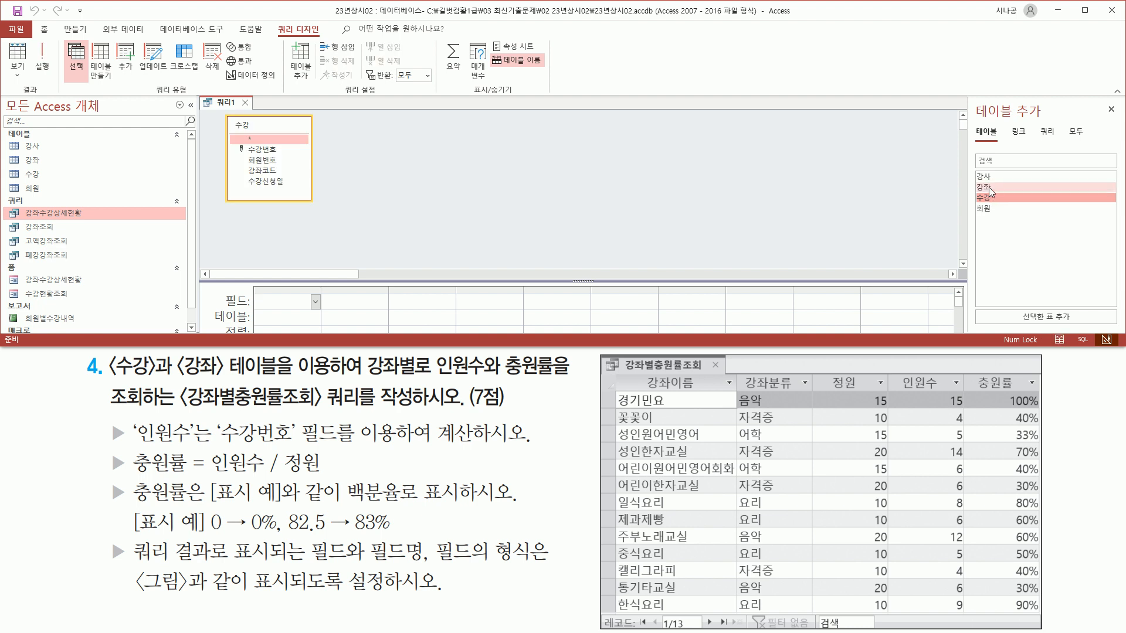
{"action": "double_click", "coordinate": [999, 189]}
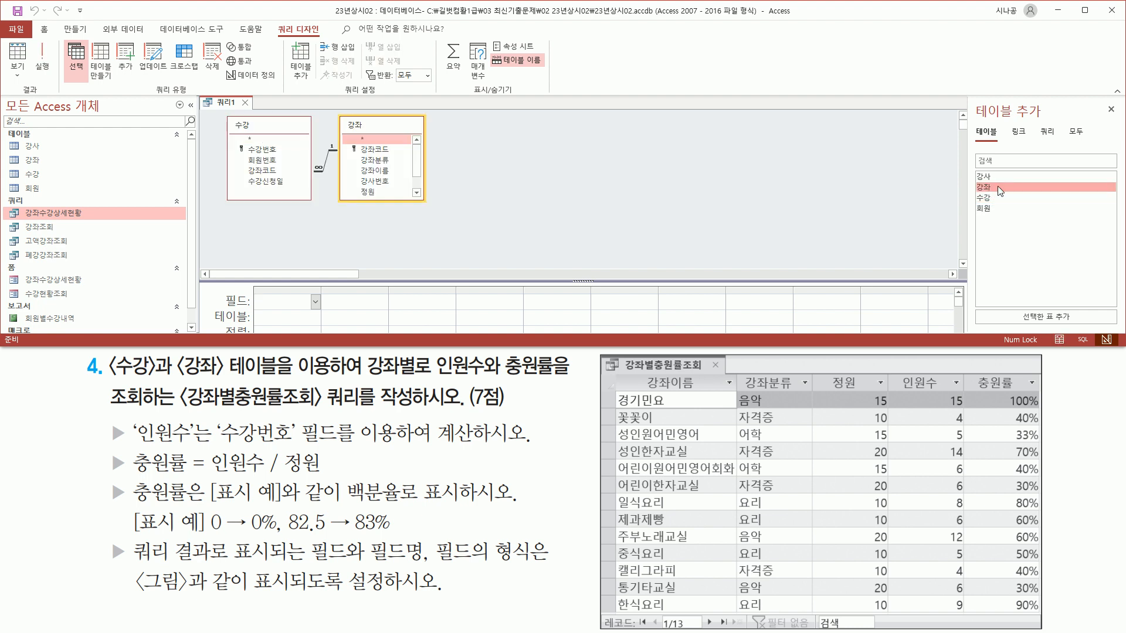
{"action": "mouse_move", "coordinate": [219, 115]}
{"action": "left_mouse_down"}
{"action": "mouse_move", "coordinate": [225, 170]}
{"action": "mouse_move", "coordinate": [429, 206]}
{"action": "left_mouse_up"}
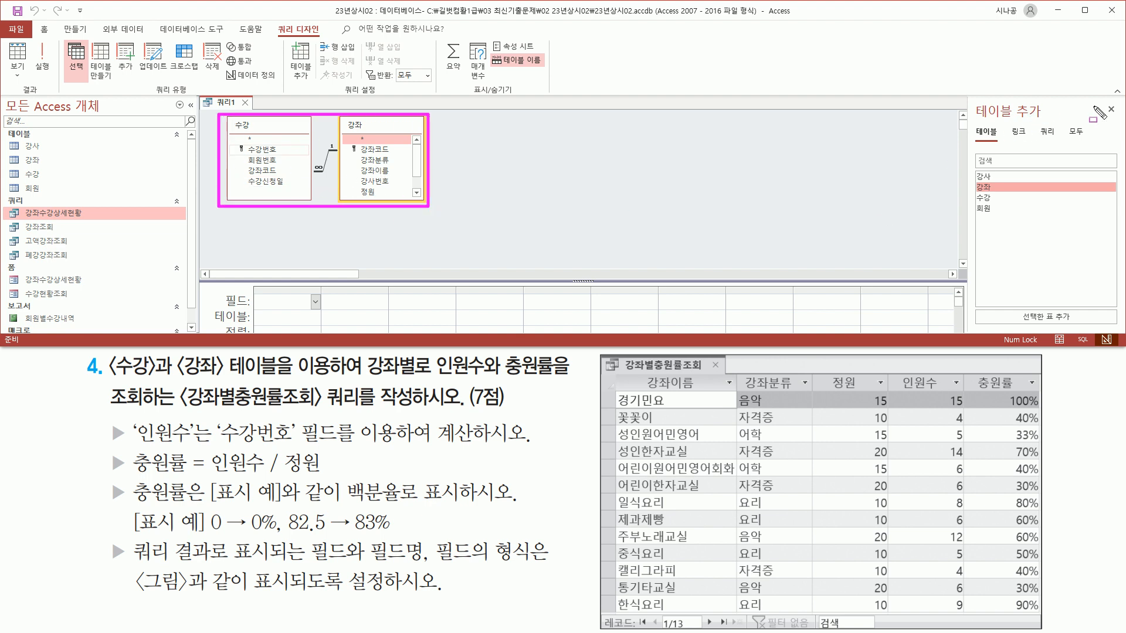
{"action": "key", "text": "Escape"}
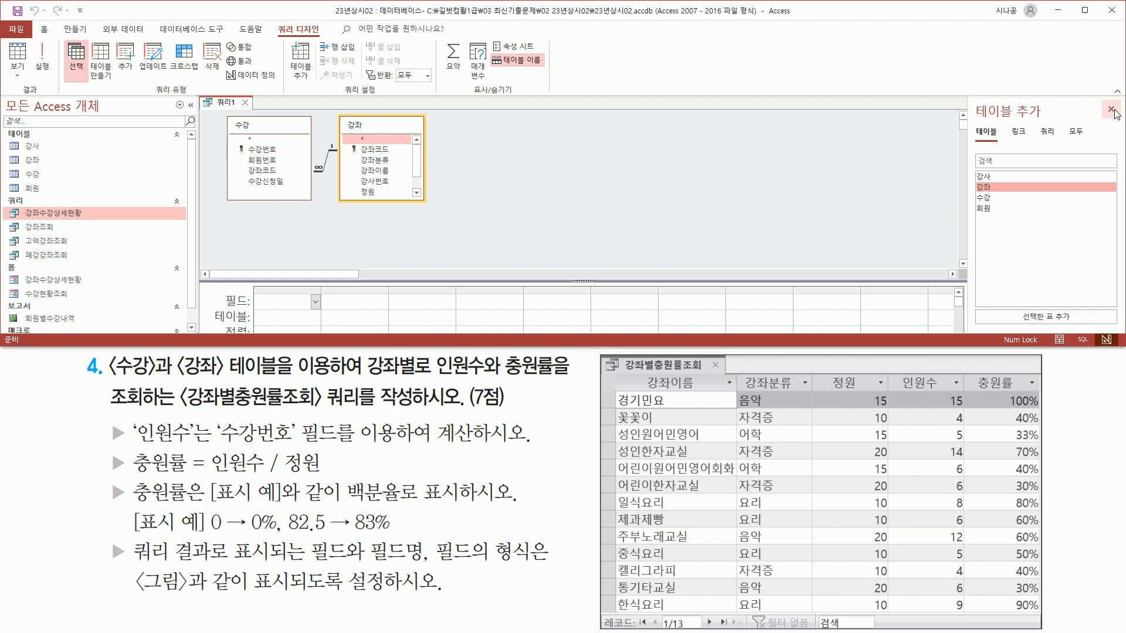
{"action": "left_click", "coordinate": [1115, 112]}
Enlarge the query grid and add 강좌이름 and 강좌분류 from 강좌 as the first two columns.
{"action": "left_click_drag", "start_coordinate": [612, 279], "coordinate": [614, 214]}
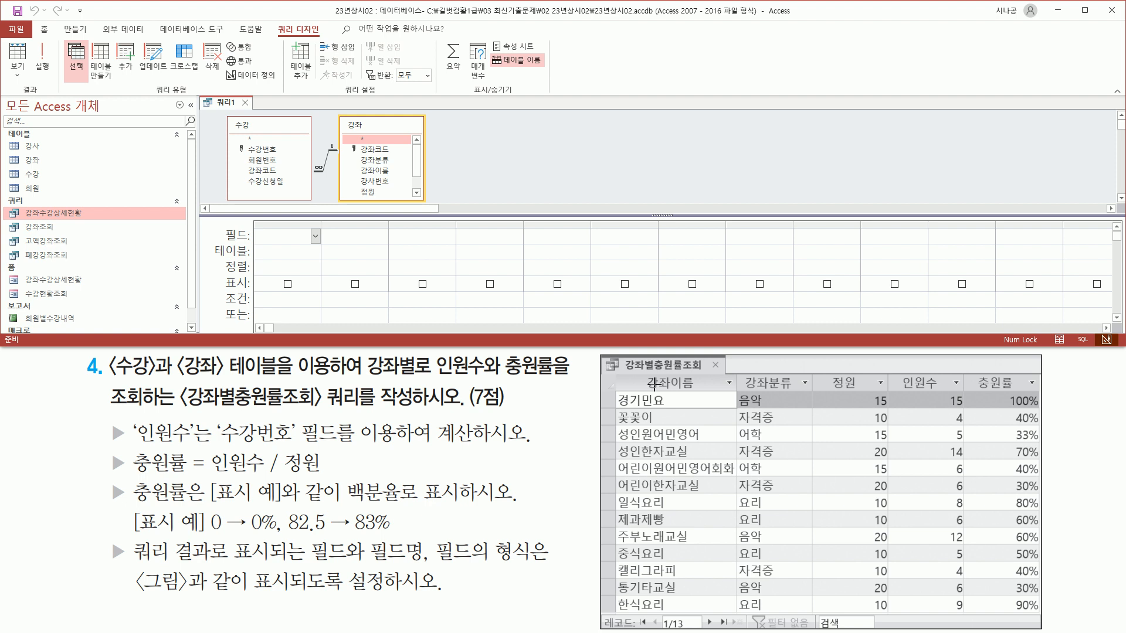
{"action": "left_click_drag", "start_coordinate": [639, 374], "coordinate": [708, 391]}
{"action": "key", "text": "Escape"}
{"action": "left_click", "coordinate": [378, 170]}
{"action": "double_click", "coordinate": [378, 171]}
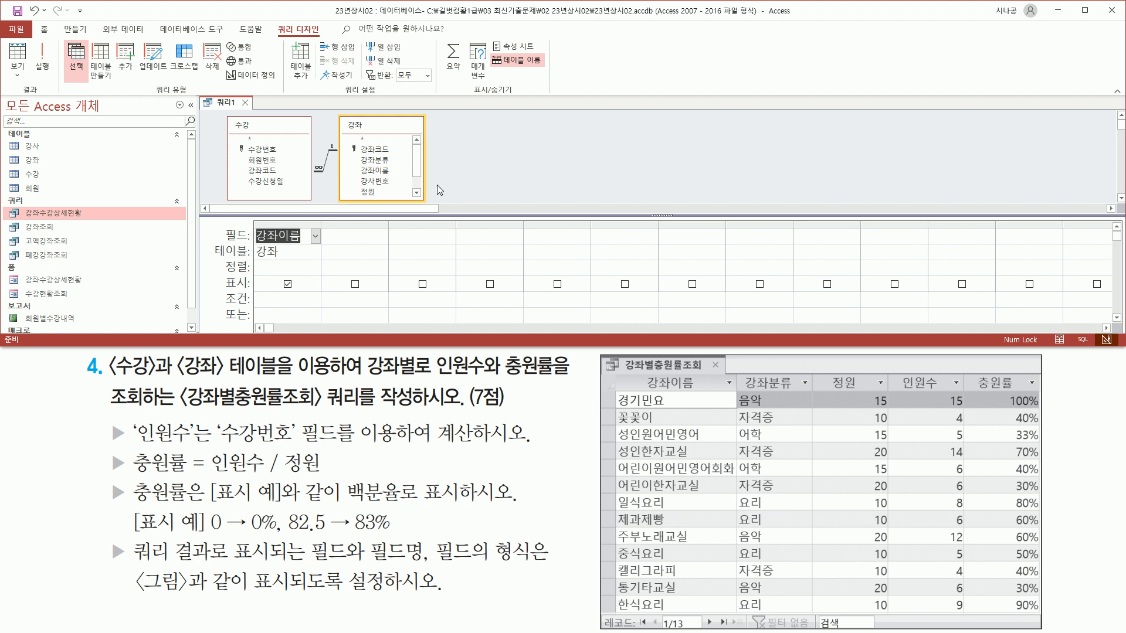
{"action": "left_click_drag", "start_coordinate": [738, 372], "coordinate": [803, 392]}
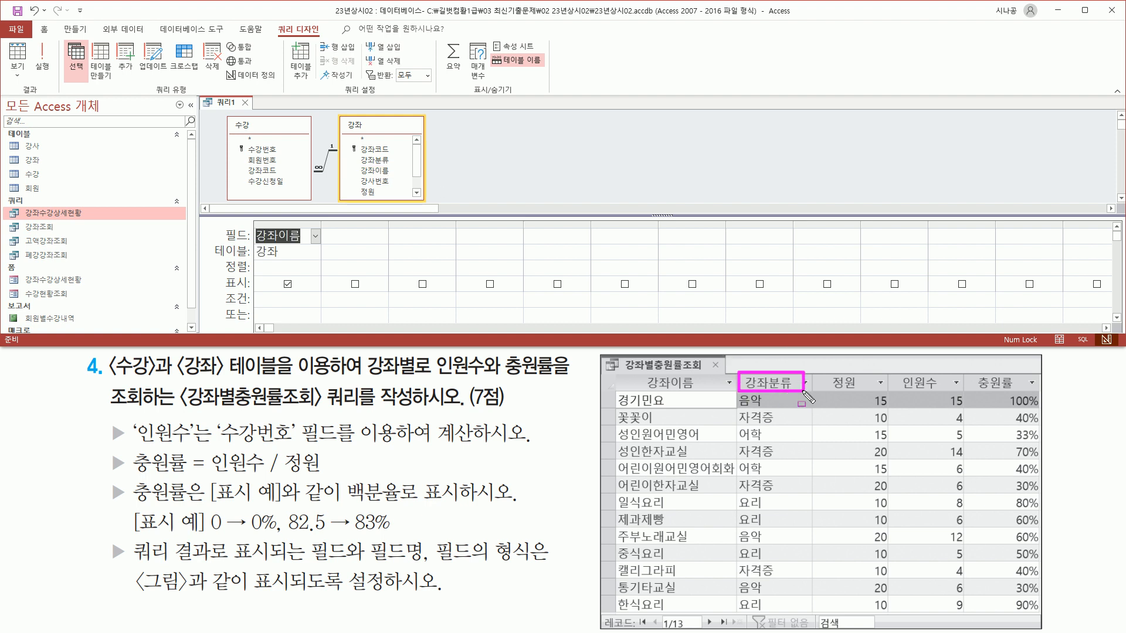
{"action": "left_click_drag", "start_coordinate": [357, 154], "coordinate": [397, 165]}
{"action": "key", "text": "Escape"}
{"action": "double_click", "coordinate": [374, 160]}
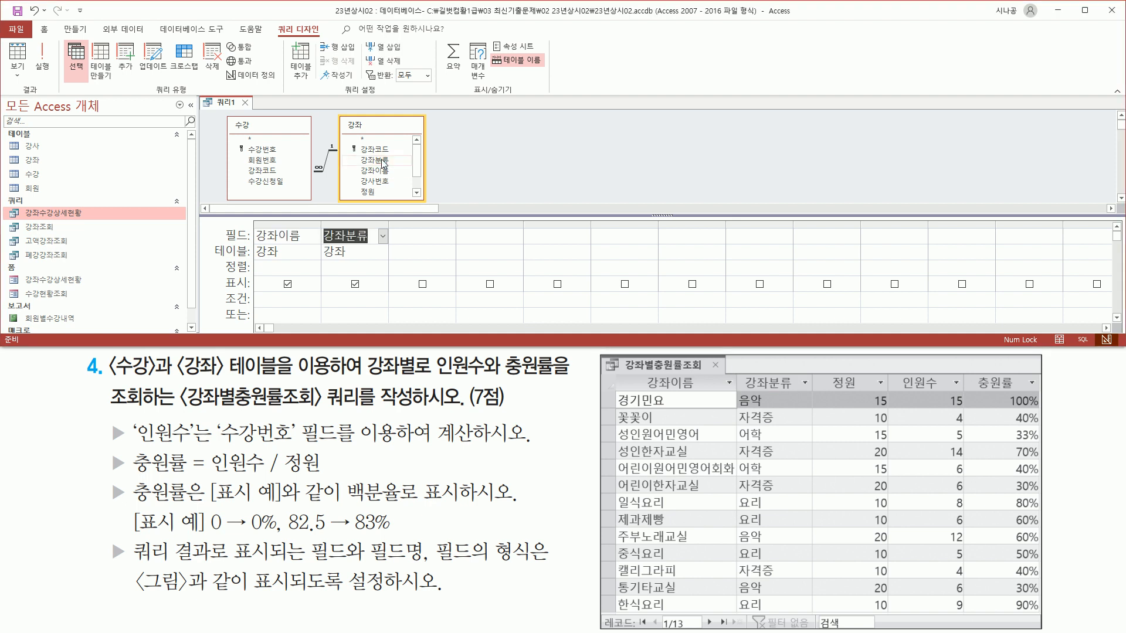
Add 정원 from 강좌 and 수강번호 from 수강 as the third and fourth columns.
{"action": "left_click_drag", "start_coordinate": [834, 373], "coordinate": [860, 391]}
{"action": "left_click_drag", "start_coordinate": [353, 186], "coordinate": [398, 215]}
{"action": "key", "text": "Escape"}
{"action": "left_click", "coordinate": [374, 192]}
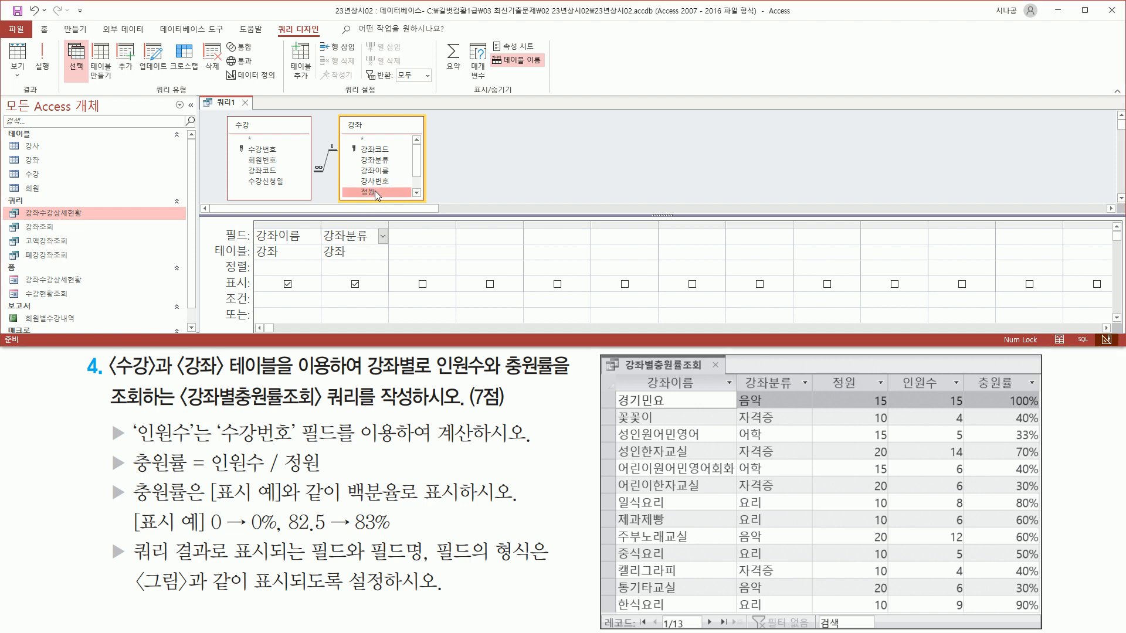
{"action": "double_click", "coordinate": [374, 192]}
{"action": "mouse_move", "coordinate": [897, 368]}
{"action": "left_mouse_down"}
{"action": "mouse_move", "coordinate": [912, 388]}
{"action": "mouse_move", "coordinate": [943, 391]}
{"action": "left_mouse_up"}
{"action": "mouse_move", "coordinate": [108, 420]}
{"action": "left_mouse_down"}
{"action": "mouse_move", "coordinate": [127, 464]}
{"action": "mouse_move", "coordinate": [128, 452]}
{"action": "mouse_move", "coordinate": [197, 440]}
{"action": "mouse_move", "coordinate": [531, 448]}
{"action": "left_mouse_up"}
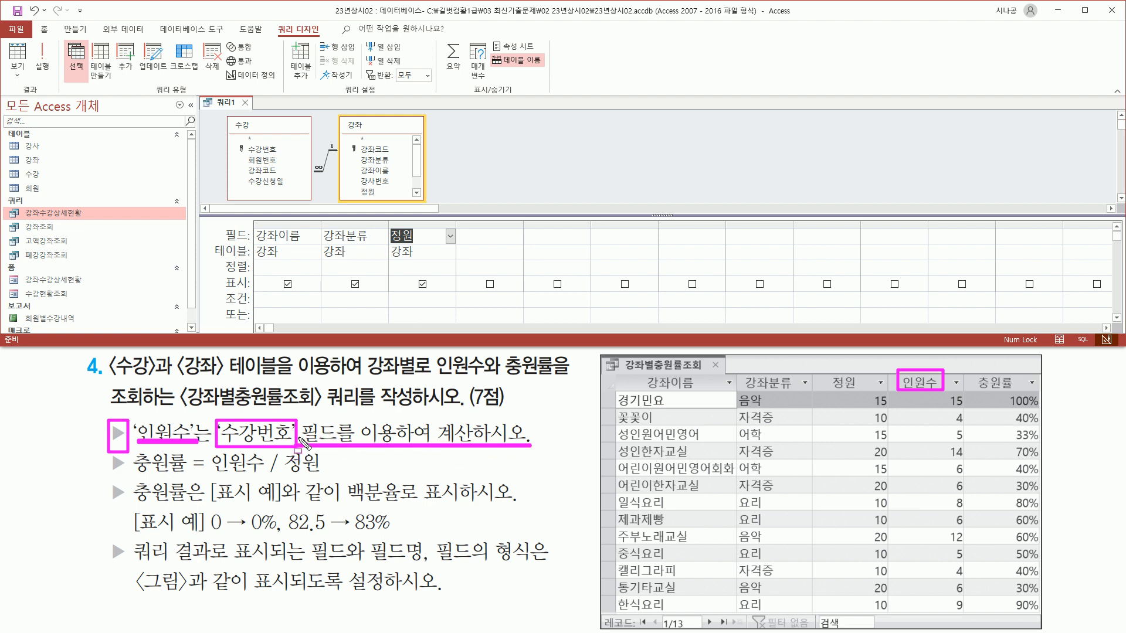
{"action": "left_click_drag", "start_coordinate": [246, 143], "coordinate": [277, 155]}
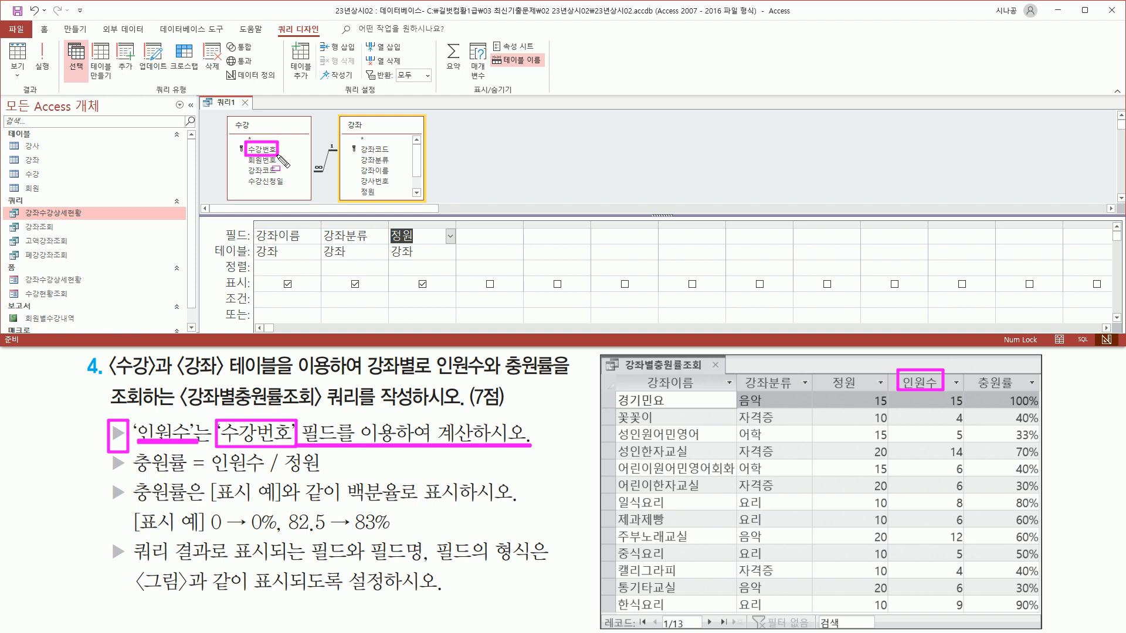
{"action": "key", "text": "Escape"}
{"action": "left_click", "coordinate": [272, 151]}
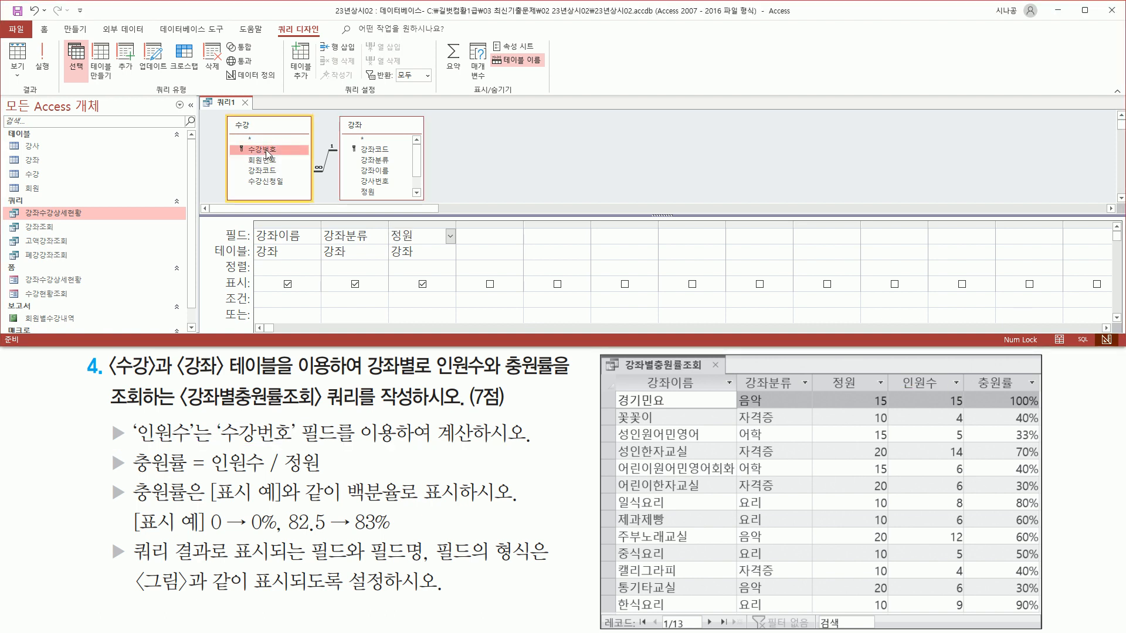
{"action": "double_click", "coordinate": [272, 151]}
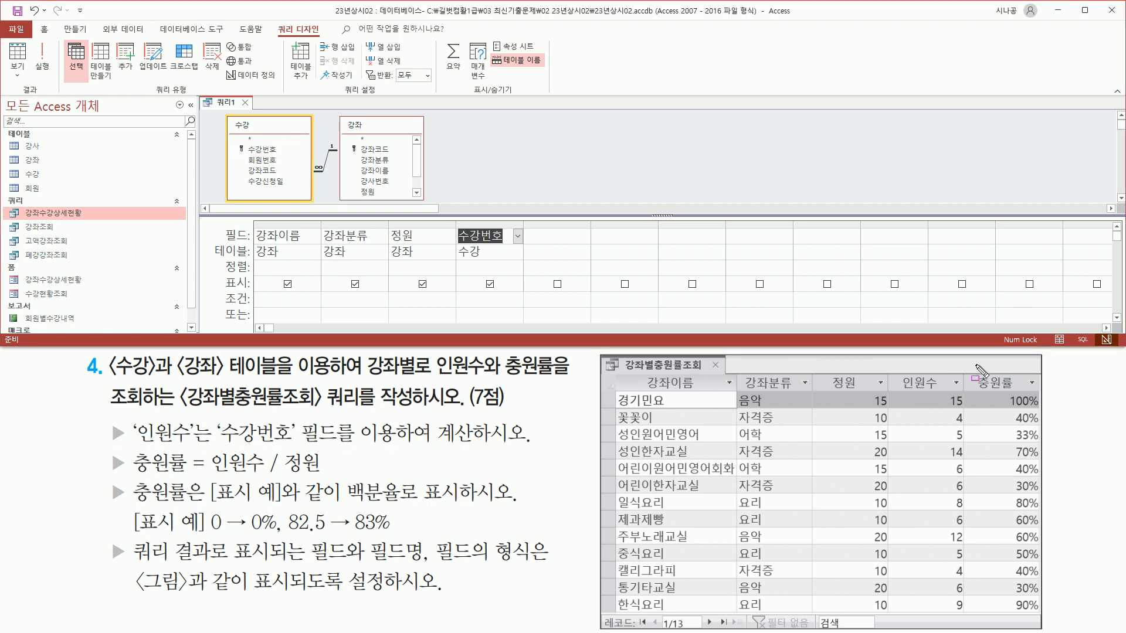
{"action": "left_click_drag", "start_coordinate": [972, 373], "coordinate": [1020, 394]}
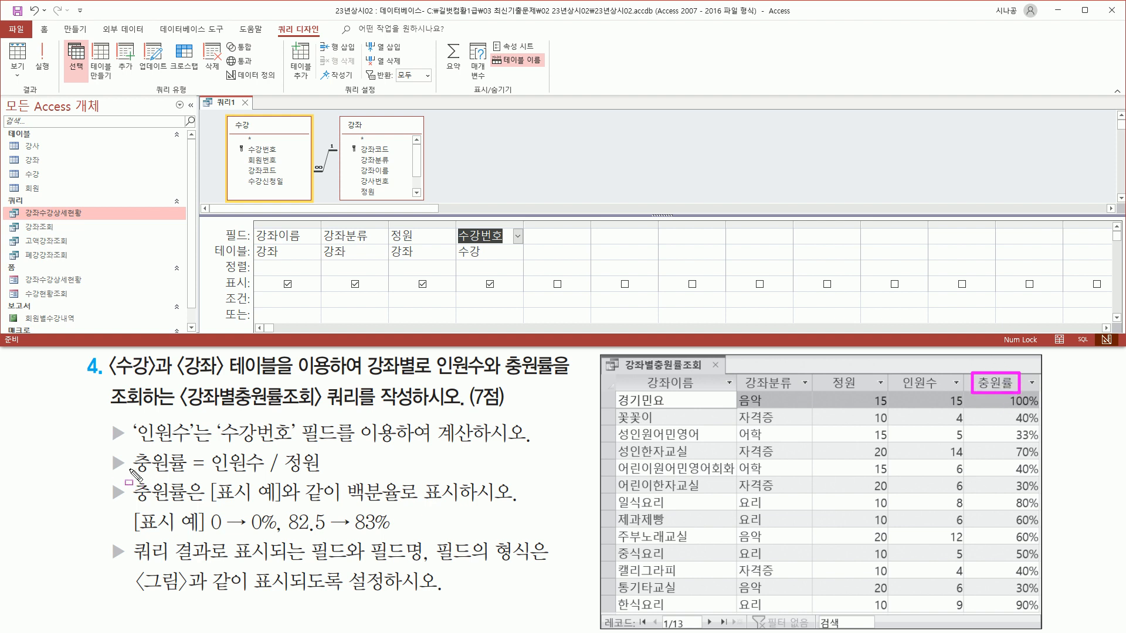
{"action": "mouse_move", "coordinate": [132, 449]}
{"action": "left_mouse_down"}
{"action": "mouse_move", "coordinate": [157, 472]}
{"action": "mouse_move", "coordinate": [191, 477]}
{"action": "mouse_move", "coordinate": [323, 473]}
{"action": "left_mouse_up"}
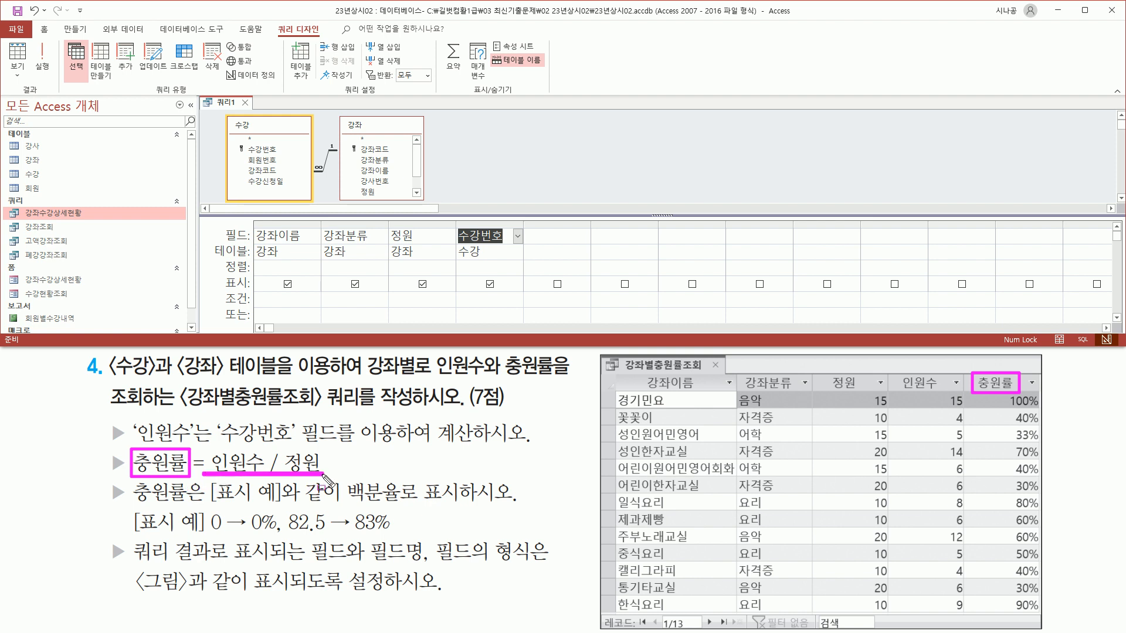
{"action": "left_click_drag", "start_coordinate": [453, 223], "coordinate": [499, 267]}
{"action": "mouse_move", "coordinate": [130, 418]}
{"action": "left_mouse_down"}
{"action": "mouse_move", "coordinate": [144, 444]}
{"action": "mouse_move", "coordinate": [198, 444]}
{"action": "left_mouse_up"}
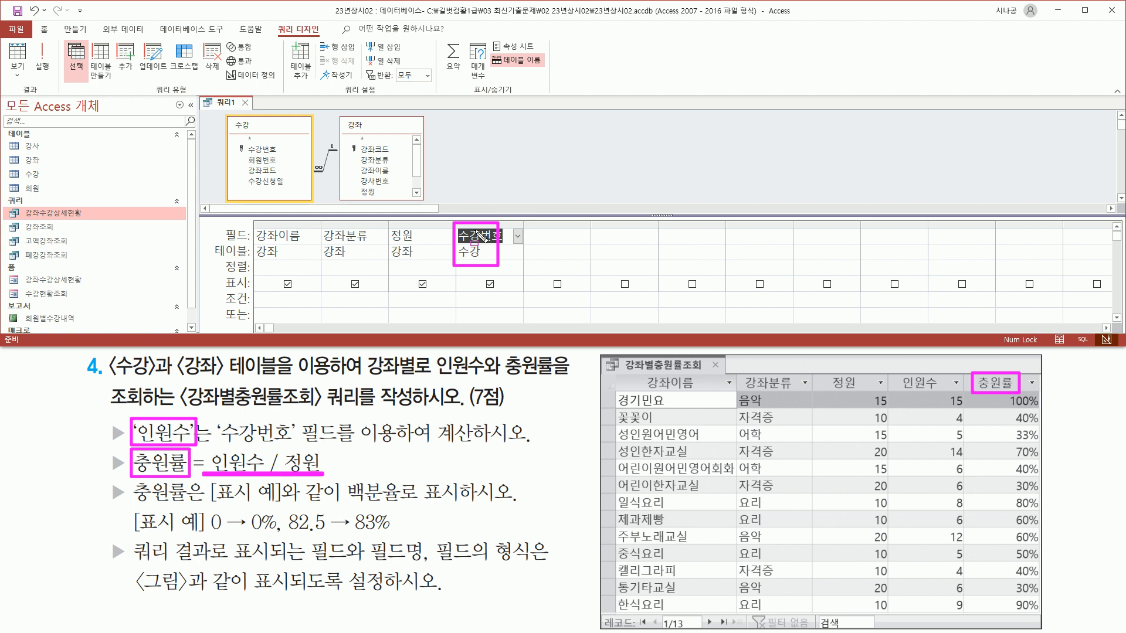
{"action": "left_click_drag", "start_coordinate": [440, 35], "coordinate": [468, 77]}
Turn on totals and set the 수강번호 column's 요약 to 개수 (Count).
{"action": "key", "text": "Escape"}
{"action": "left_click", "coordinate": [460, 75]}
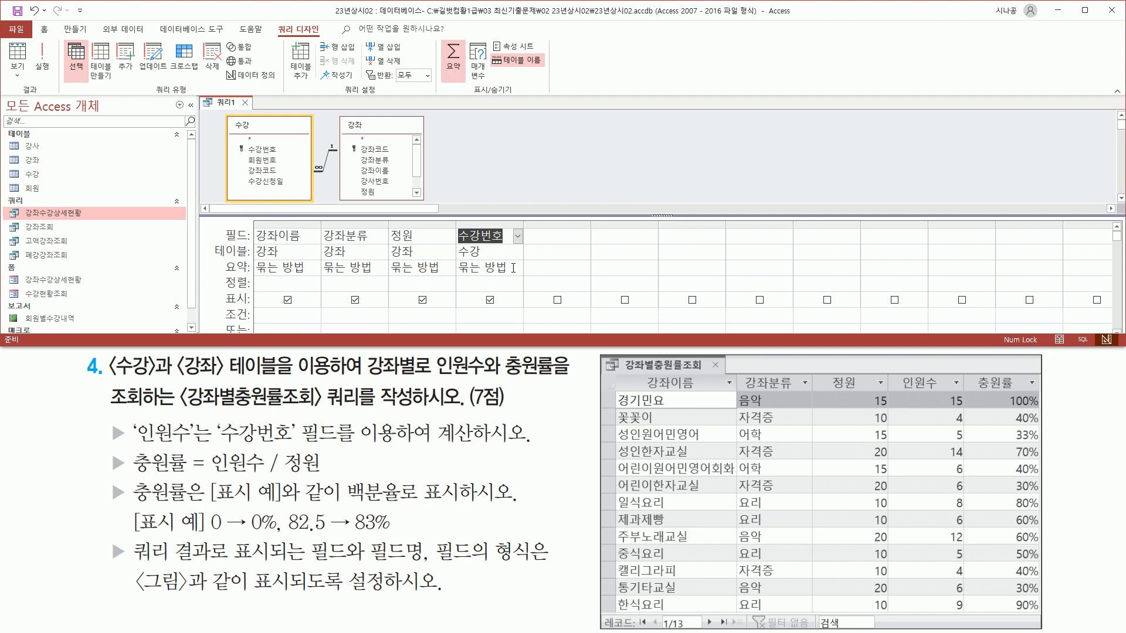
{"action": "left_click", "coordinate": [513, 268]}
{"action": "left_click", "coordinate": [518, 268]}
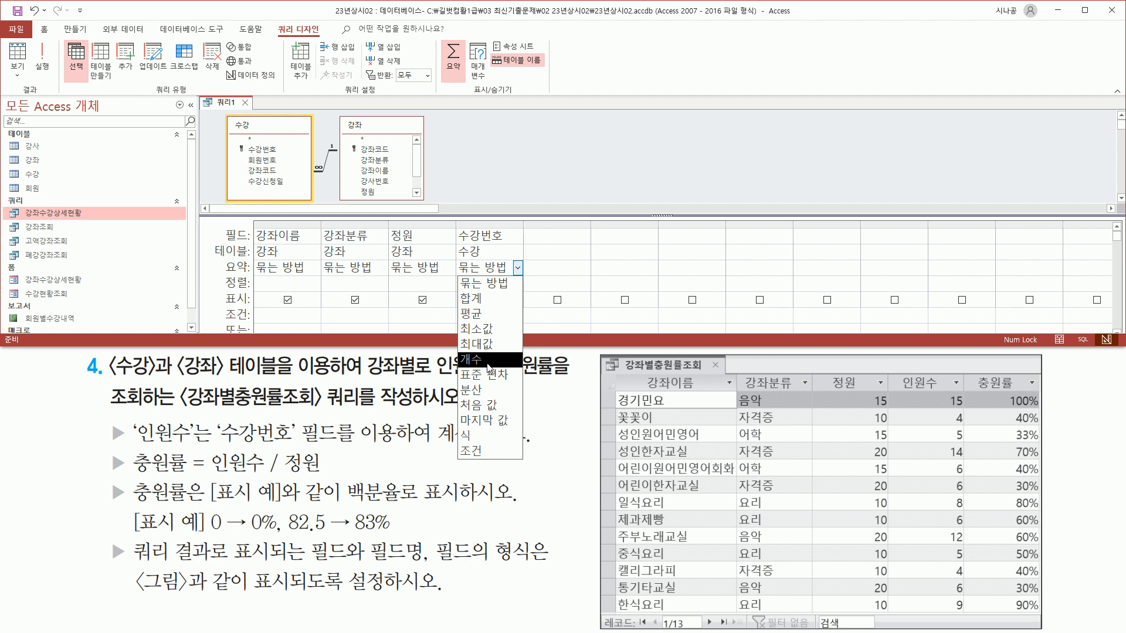
{"action": "left_click", "coordinate": [487, 360]}
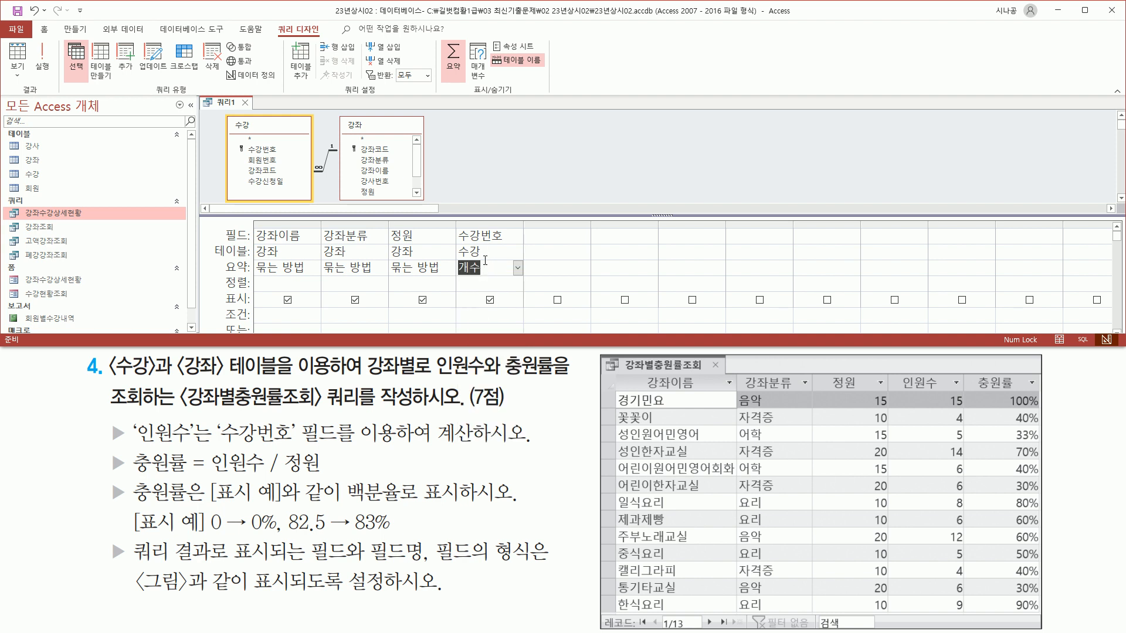
{"action": "left_click_drag", "start_coordinate": [897, 372], "coordinate": [948, 394]}
Alias the counted 수강번호 column as 인원수 and widen it to fit.
{"action": "left_click", "coordinate": [460, 237]}
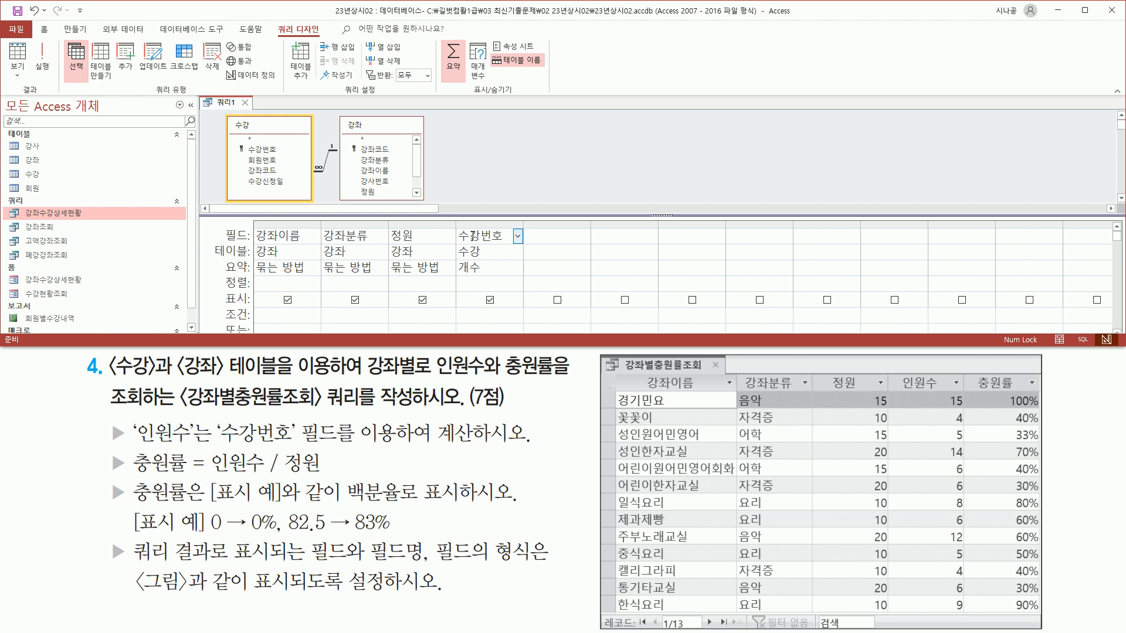
{"action": "type", "text": "인원수:"}
{"action": "key", "text": "Return"}
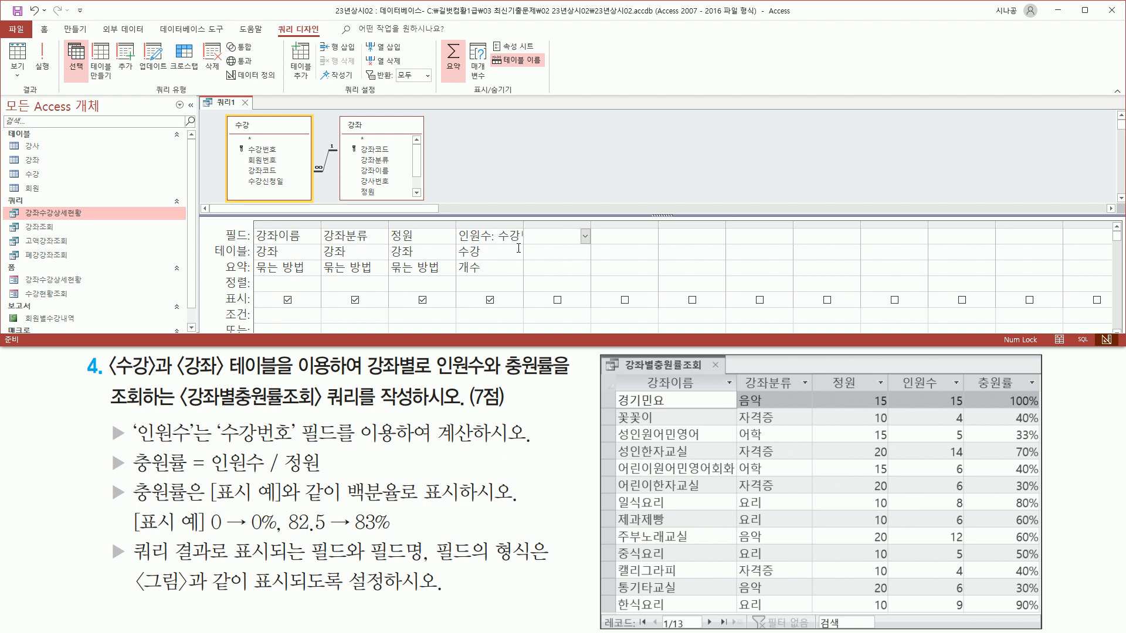
{"action": "double_click", "coordinate": [522, 224]}
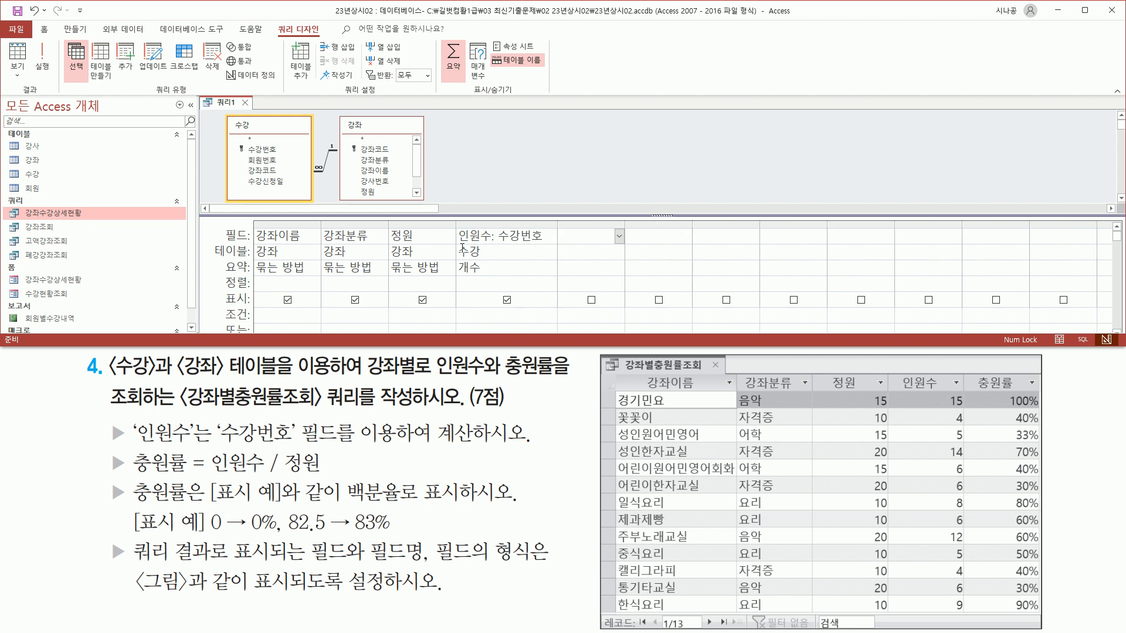
{"action": "left_click_drag", "start_coordinate": [455, 248], "coordinate": [498, 247]}
{"action": "left_click_drag", "start_coordinate": [558, 228], "coordinate": [610, 242]}
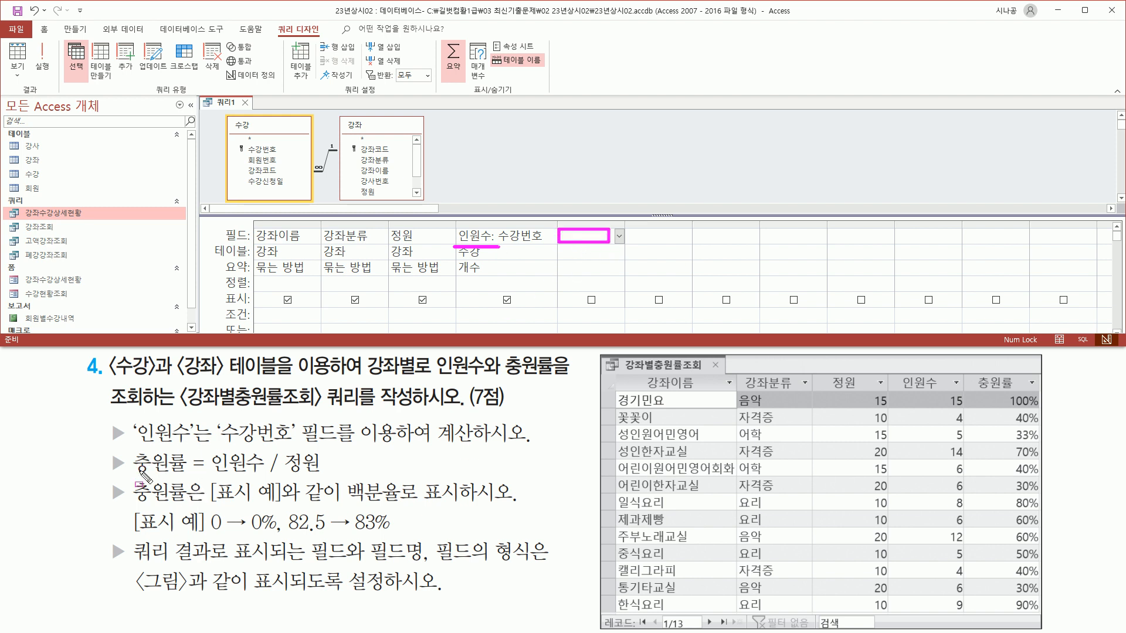
{"action": "left_click", "coordinate": [209, 474]}
{"action": "left_click_drag", "start_coordinate": [209, 473], "coordinate": [327, 473]}
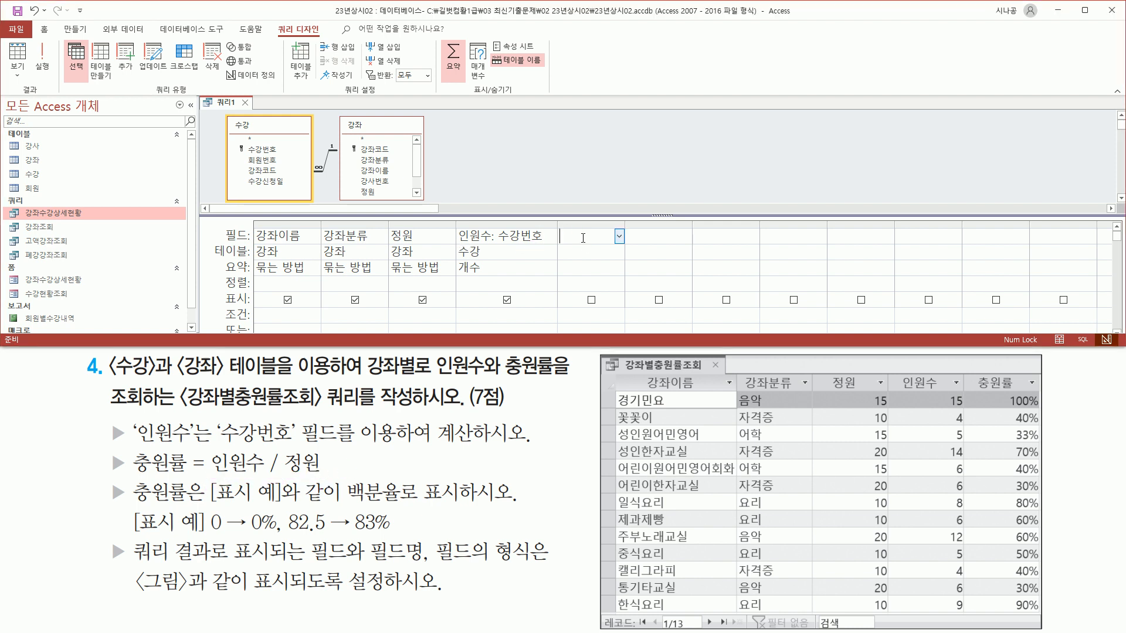
Enter 충원률: [인원수]/[정원] in the fifth column and widen it to show the expression.
{"action": "type", "text": "원률:"}
{"action": "left_click_drag", "start_coordinate": [458, 239], "coordinate": [491, 241]}
{"action": "left_click_drag", "start_coordinate": [213, 471], "coordinate": [325, 475]}
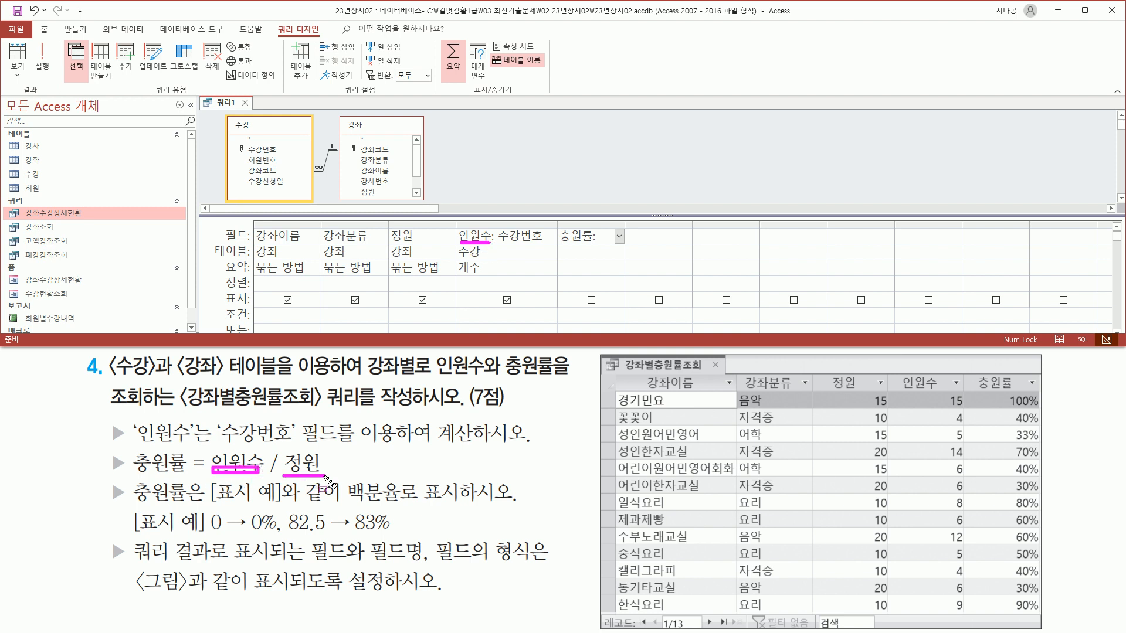
{"action": "left_click_drag", "start_coordinate": [391, 241], "coordinate": [412, 241]}
{"action": "key", "text": "Escape"}
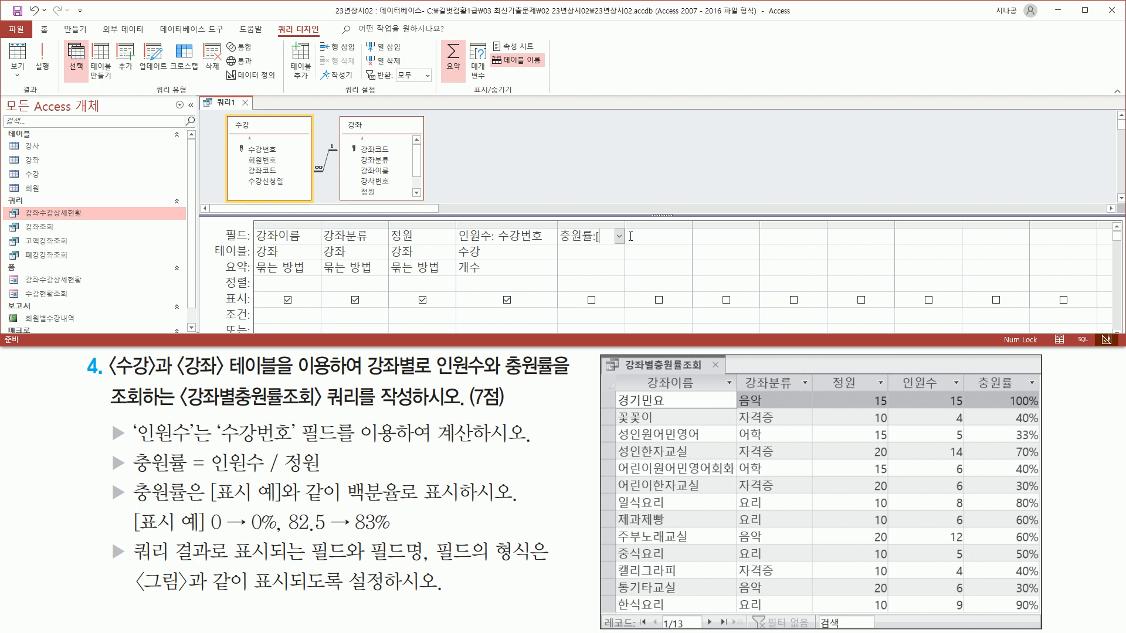
{"action": "type", "text": "인원수"}
{"action": "type", "text": "]"}
{"action": "type", "text": "/[정ㅇ"}
{"action": "type", "text": "]"}
{"action": "left_click_drag", "start_coordinate": [624, 223], "coordinate": [666, 224]}
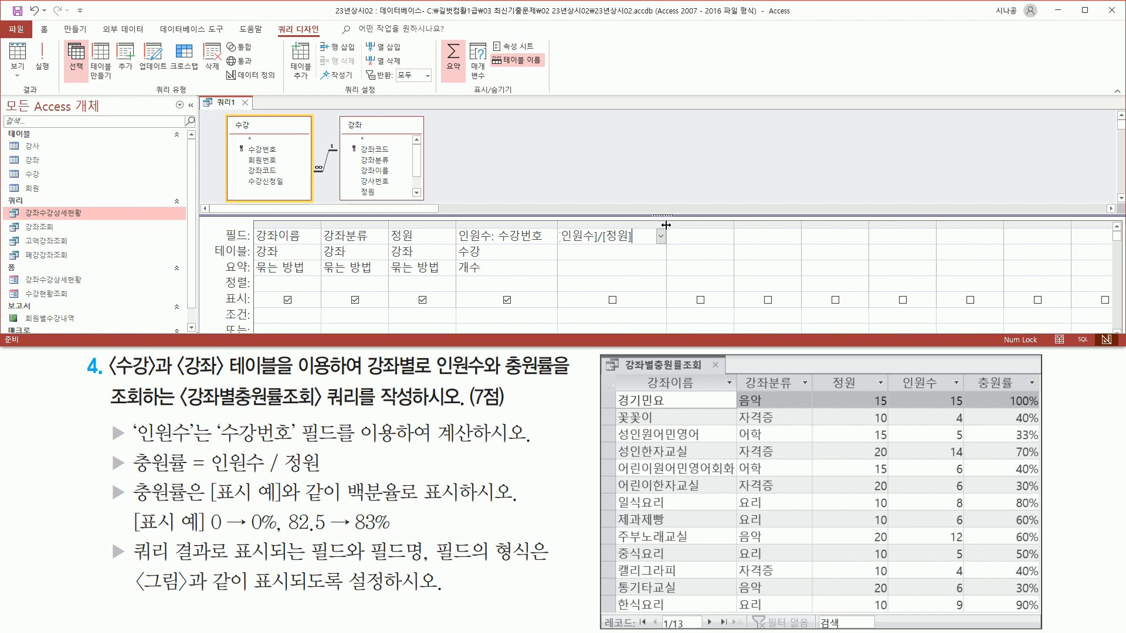
{"action": "left_click", "coordinate": [642, 251]}
{"action": "double_click", "coordinate": [665, 224]}
{"action": "left_click_drag", "start_coordinate": [600, 244], "coordinate": [675, 244]}
{"action": "left_click_drag", "start_coordinate": [552, 224], "coordinate": [594, 248]}
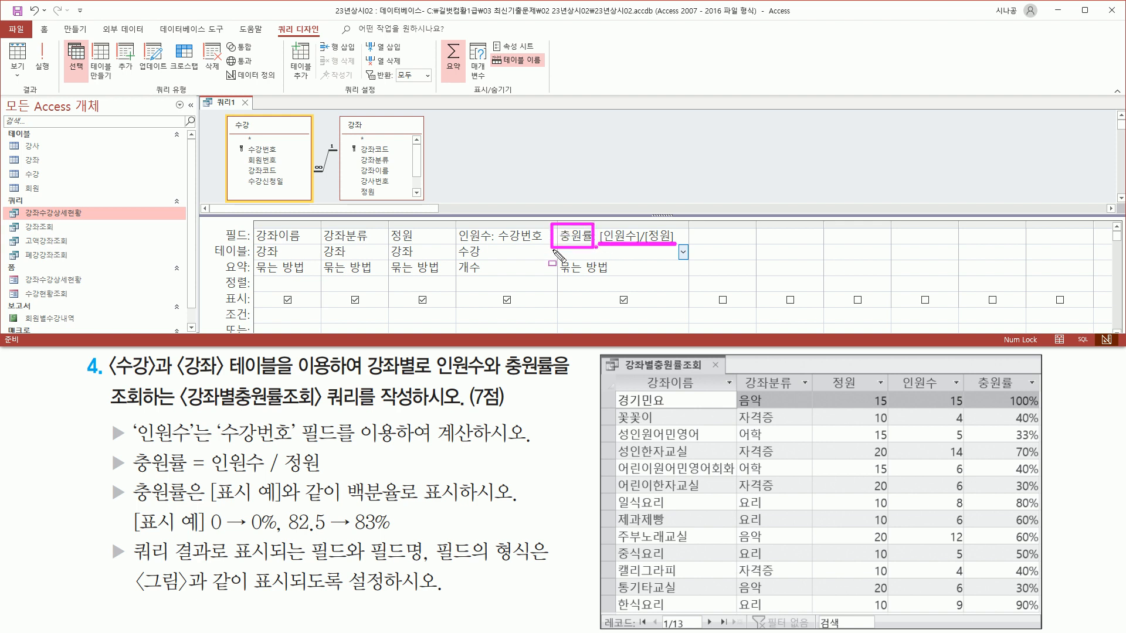
{"action": "key", "text": "Escape"}
Set the 충원률 column's 요약 to 식 (Expression) instead of Group By.
{"action": "mouse_move", "coordinate": [600, 226]}
{"action": "left_mouse_down"}
{"action": "mouse_move", "coordinate": [619, 261]}
{"action": "mouse_move", "coordinate": [679, 250]}
{"action": "left_mouse_up"}
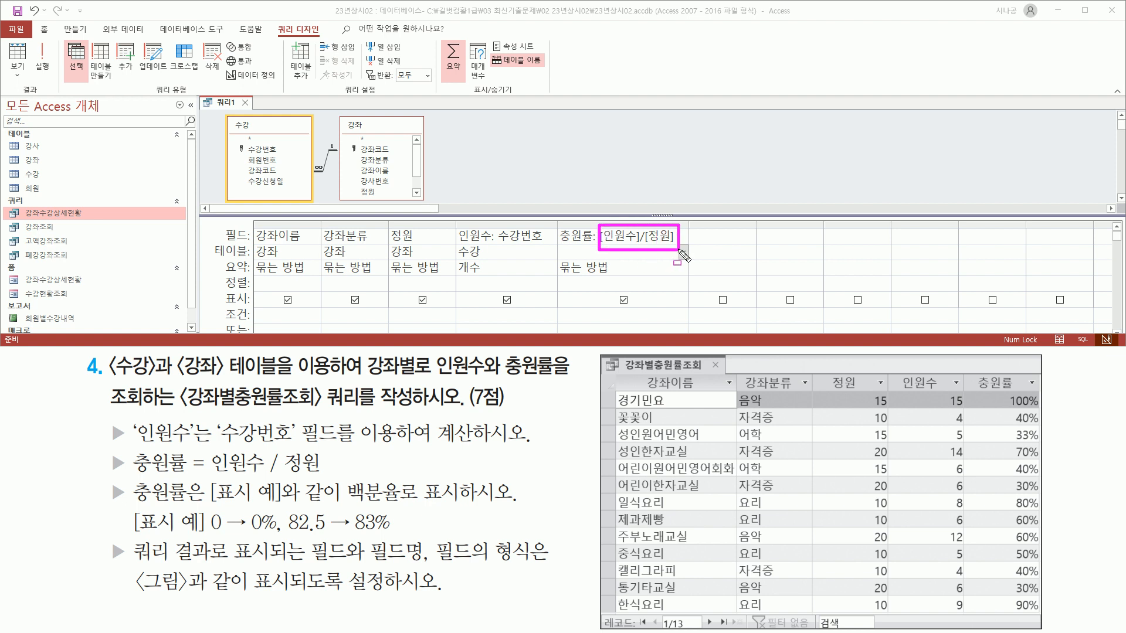
{"action": "mouse_move", "coordinate": [557, 258]}
{"action": "left_mouse_down"}
{"action": "mouse_move", "coordinate": [558, 277]}
{"action": "mouse_move", "coordinate": [623, 276]}
{"action": "left_mouse_up"}
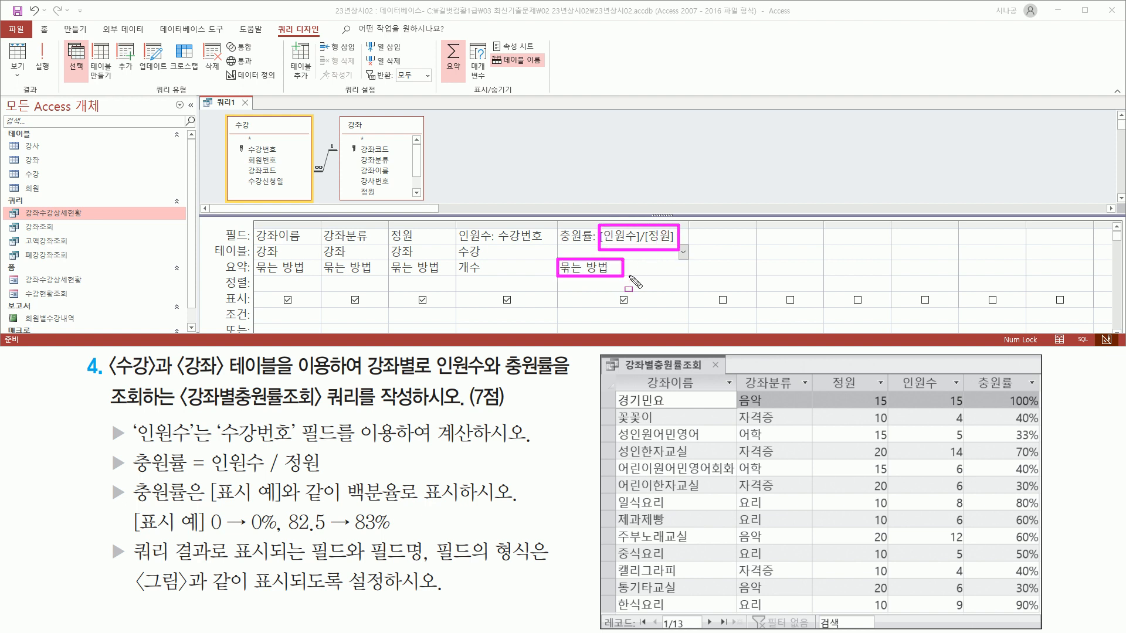
{"action": "key", "text": "Escape"}
{"action": "left_click", "coordinate": [660, 266]}
{"action": "left_click", "coordinate": [684, 268]}
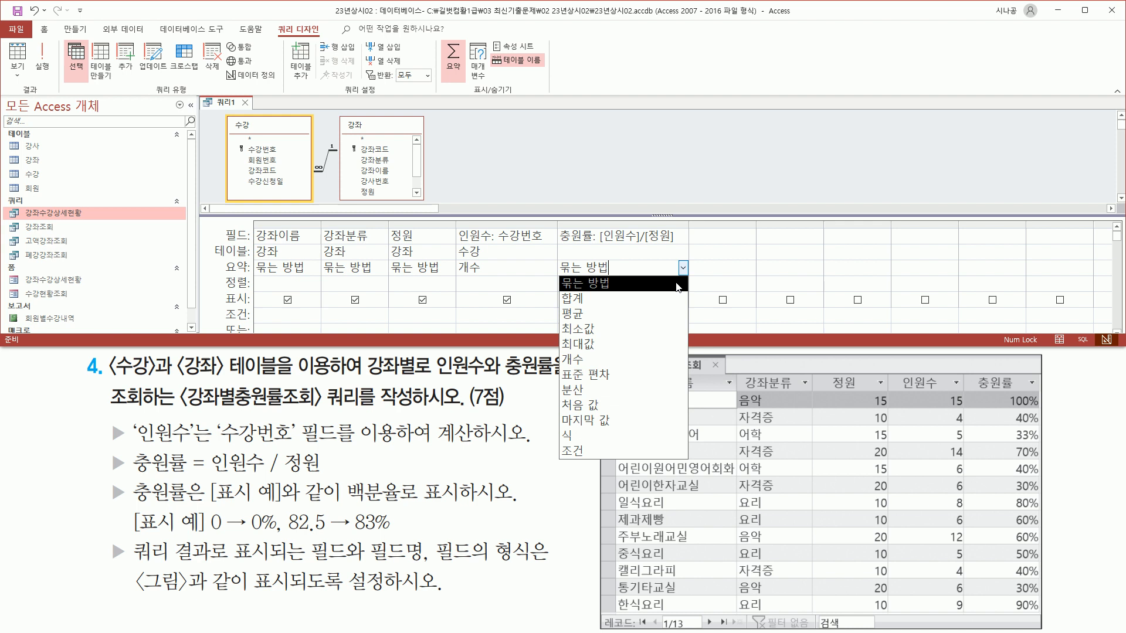
{"action": "left_click", "coordinate": [611, 436]}
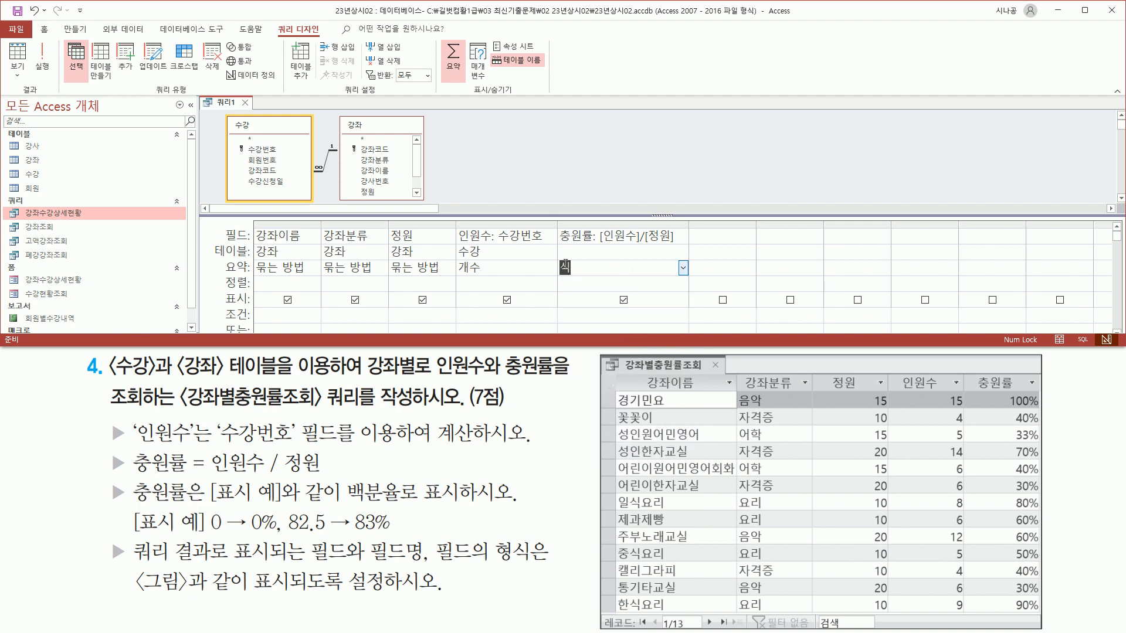
{"action": "mouse_move", "coordinate": [107, 482]}
{"action": "left_mouse_down"}
{"action": "mouse_move", "coordinate": [130, 506]}
{"action": "mouse_move", "coordinate": [460, 503]}
{"action": "left_mouse_up"}
{"action": "key", "text": "Escape"}
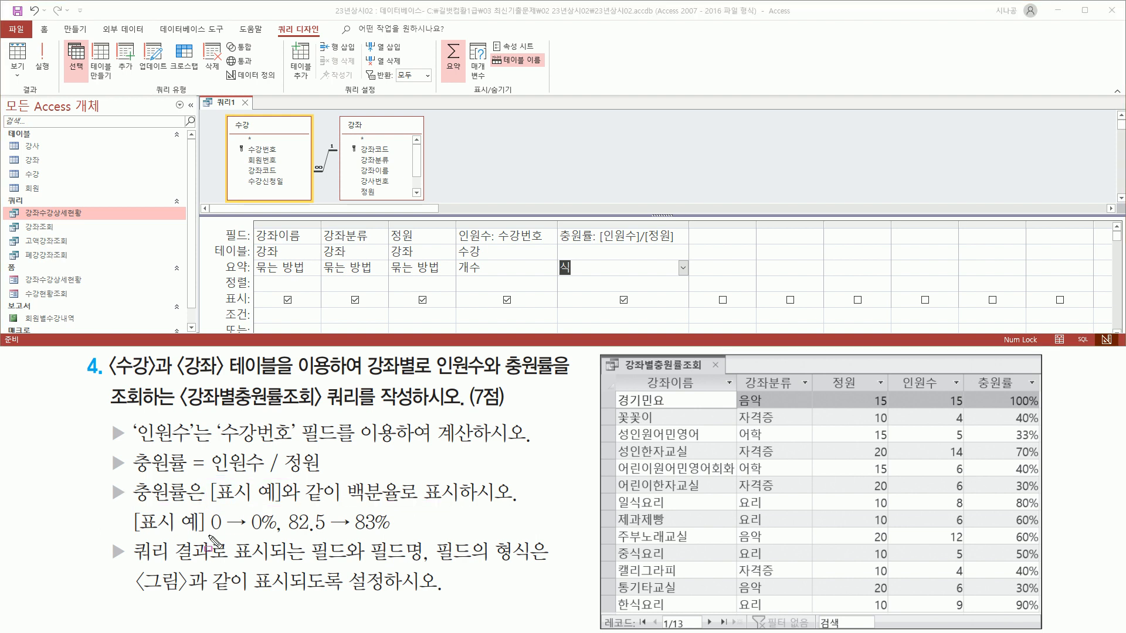
{"action": "left_click_drag", "start_coordinate": [206, 533], "coordinate": [327, 533]}
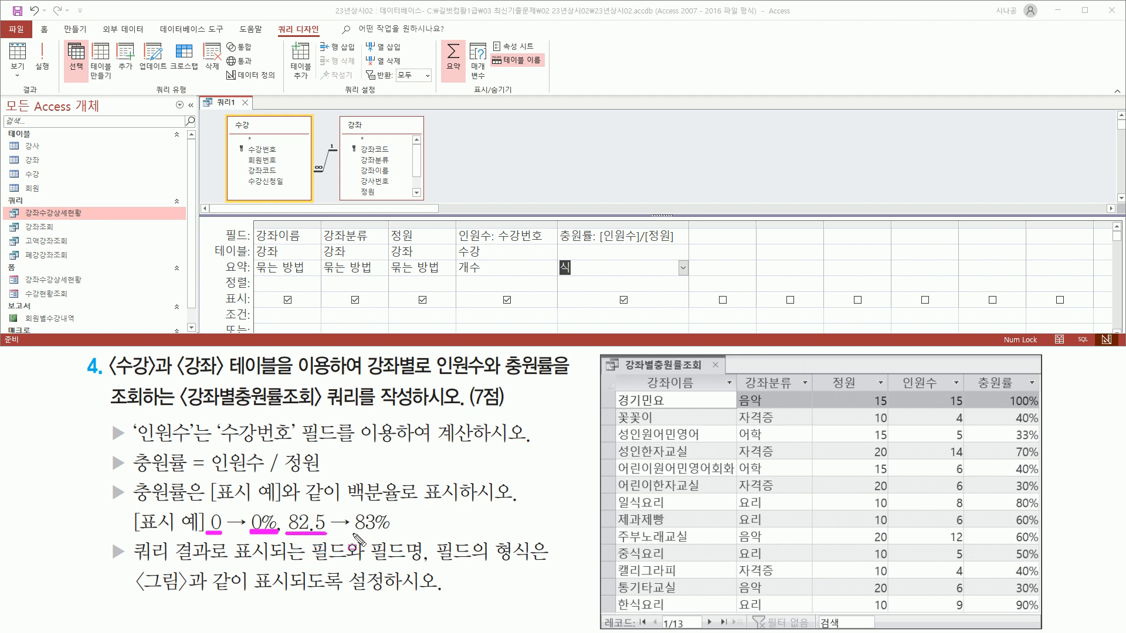
{"action": "left_click_drag", "start_coordinate": [351, 533], "coordinate": [389, 532]}
{"action": "key", "text": "Escape"}
{"action": "left_click", "coordinate": [607, 236]}
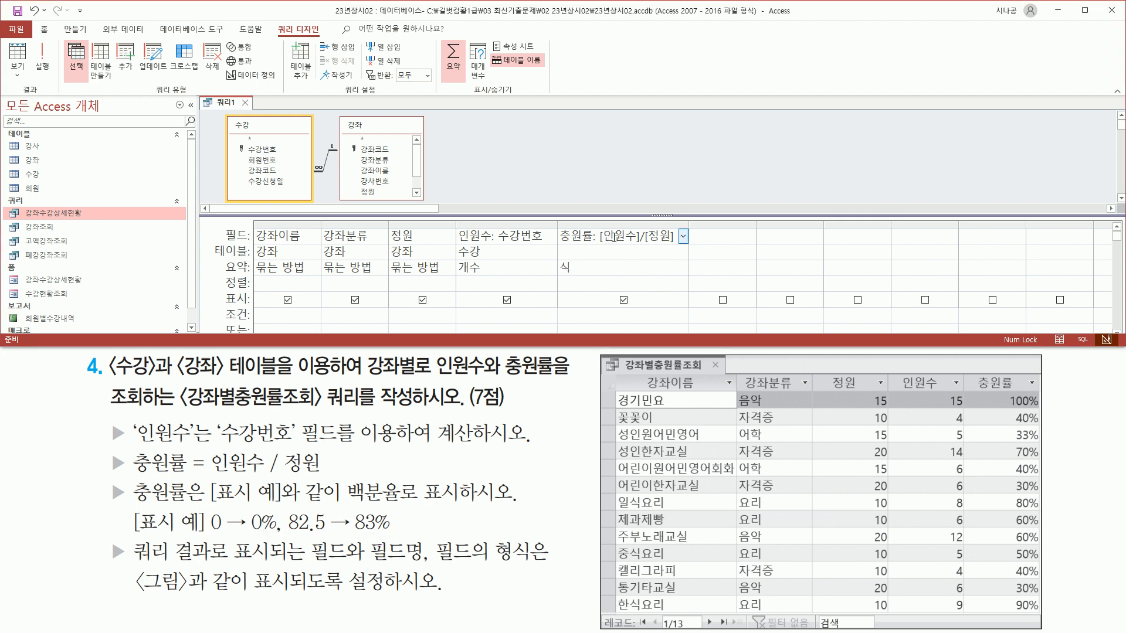
Open the 충원률 field's Property Sheet and type a percent format into 형식.
{"action": "right_click", "coordinate": [612, 237]}
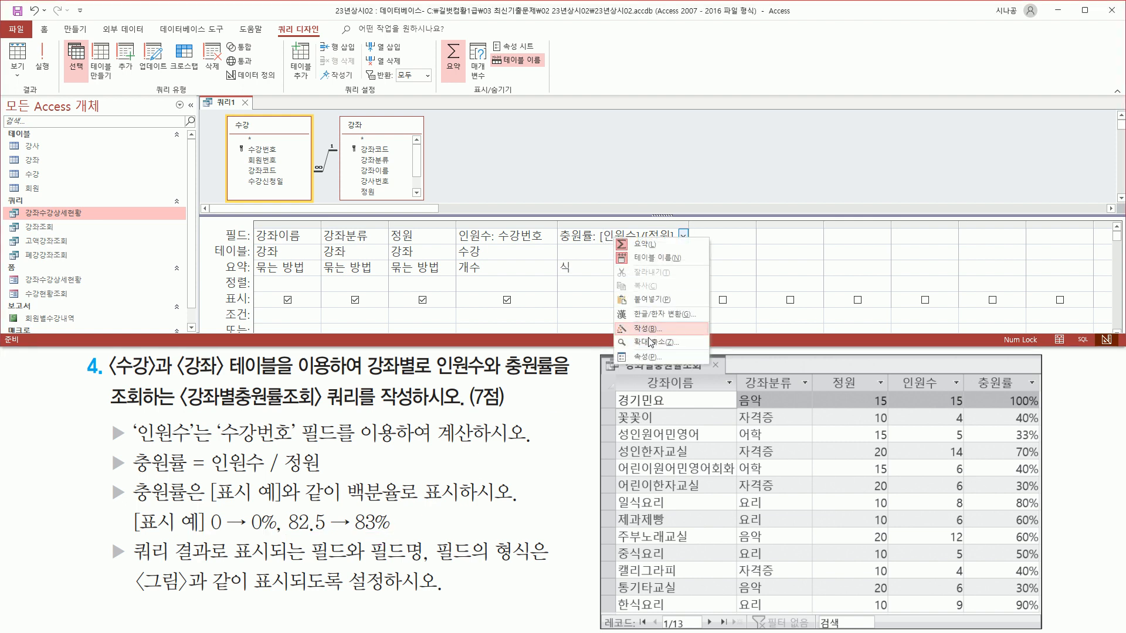
{"action": "left_click", "coordinate": [650, 357]}
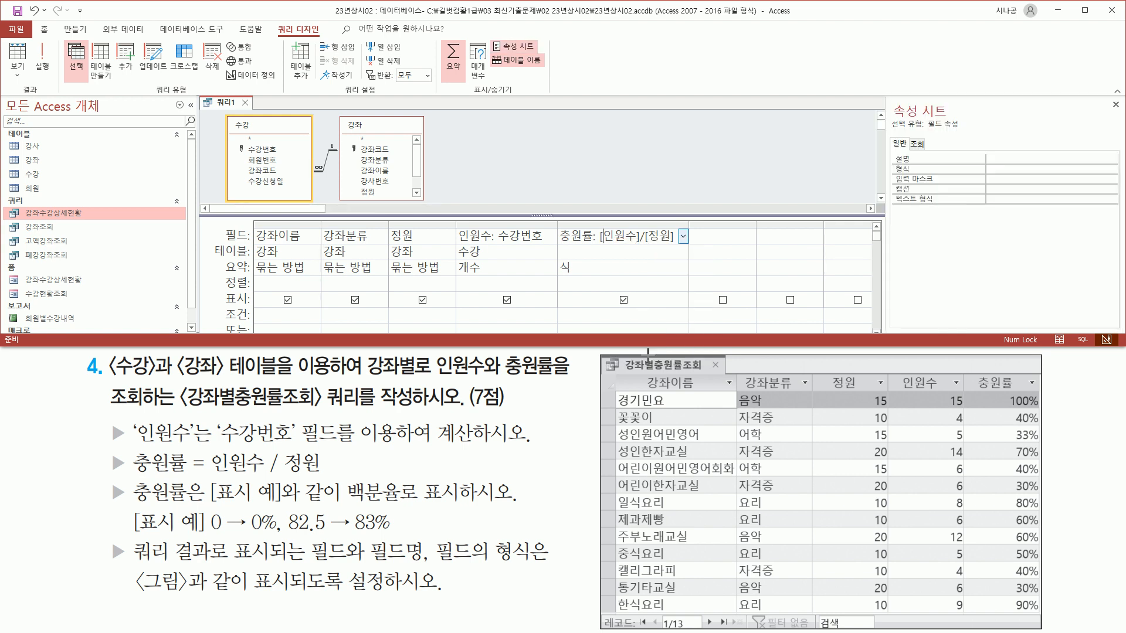
{"action": "left_click_drag", "start_coordinate": [892, 162], "coordinate": [924, 175]}
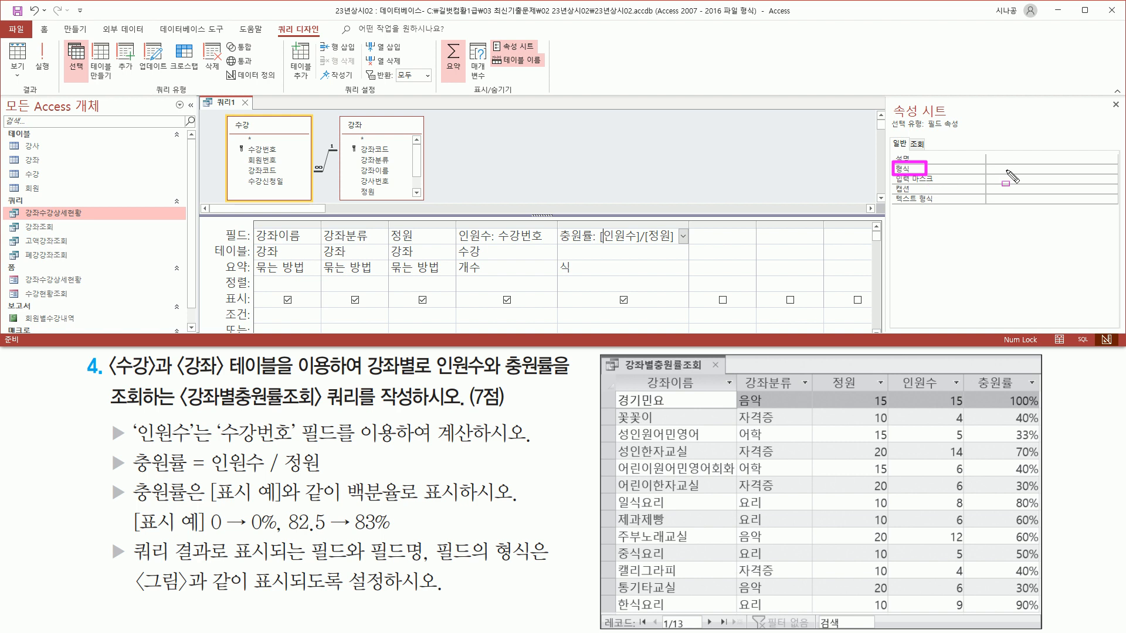
{"action": "left_click_drag", "start_coordinate": [984, 173], "coordinate": [1040, 173]}
{"action": "mouse_move", "coordinate": [1053, 217]}
{"action": "left_mouse_down"}
{"action": "mouse_move", "coordinate": [1080, 225]}
{"action": "mouse_move", "coordinate": [1069, 222]}
{"action": "left_mouse_up"}
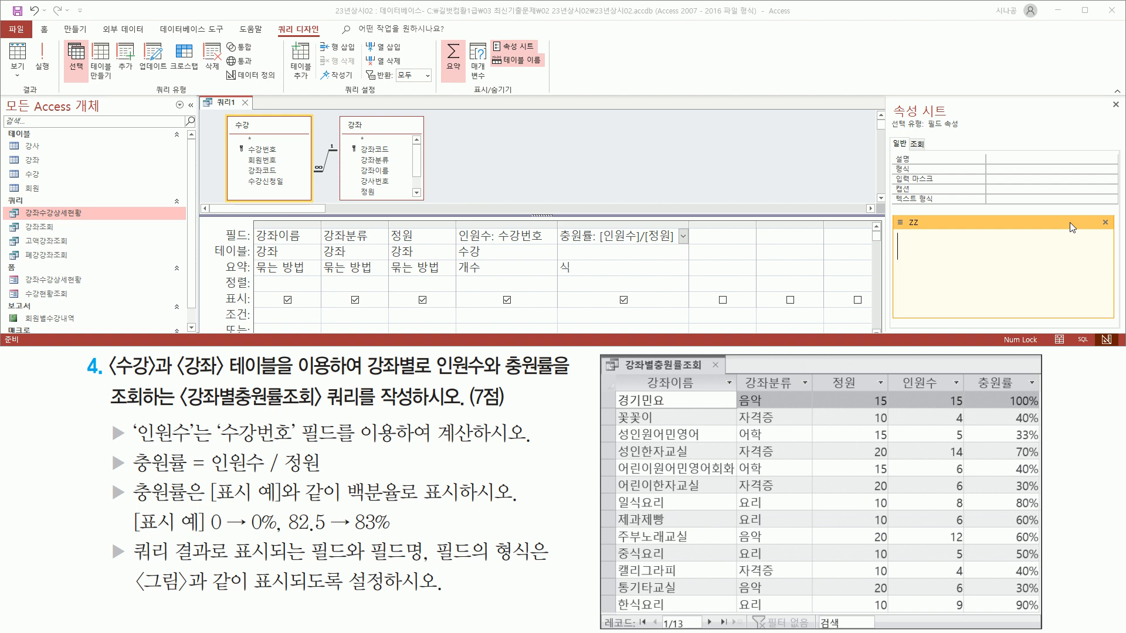
{"action": "type", "text": "#%"}
Confirm 0% as the 충원률 field's 형식 so it shows whole-number percentages.
{"action": "mouse_move", "coordinate": [890, 288]}
{"action": "left_mouse_down"}
{"action": "mouse_move", "coordinate": [937, 289]}
{"action": "mouse_move", "coordinate": [934, 263]}
{"action": "left_mouse_up"}
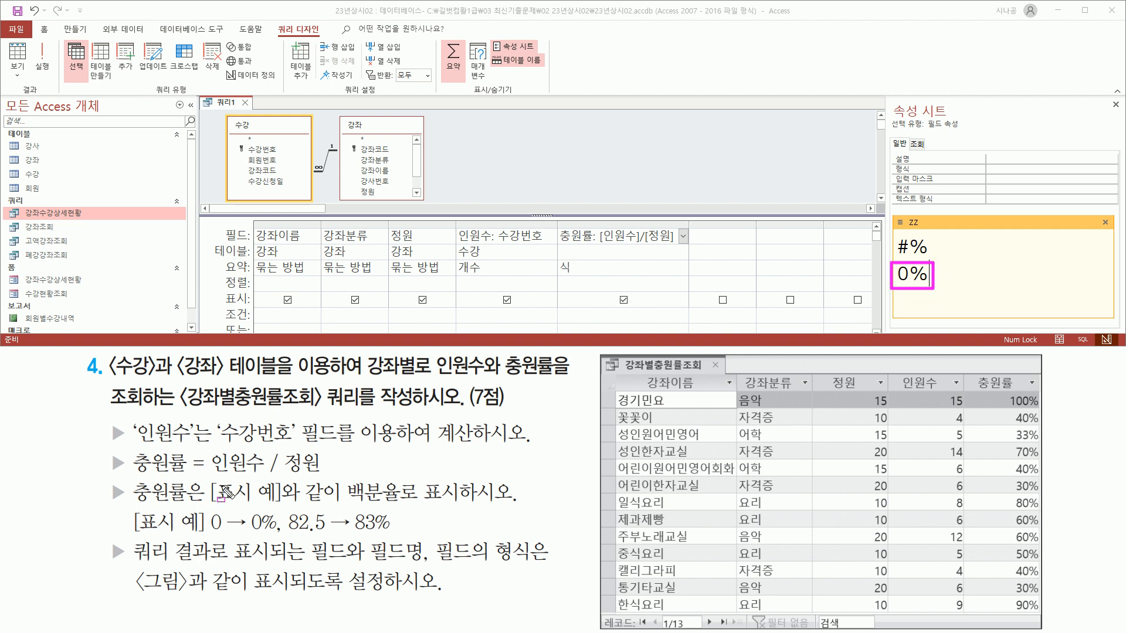
{"action": "left_click_drag", "start_coordinate": [208, 532], "coordinate": [273, 531]}
{"action": "key", "text": "Escape"}
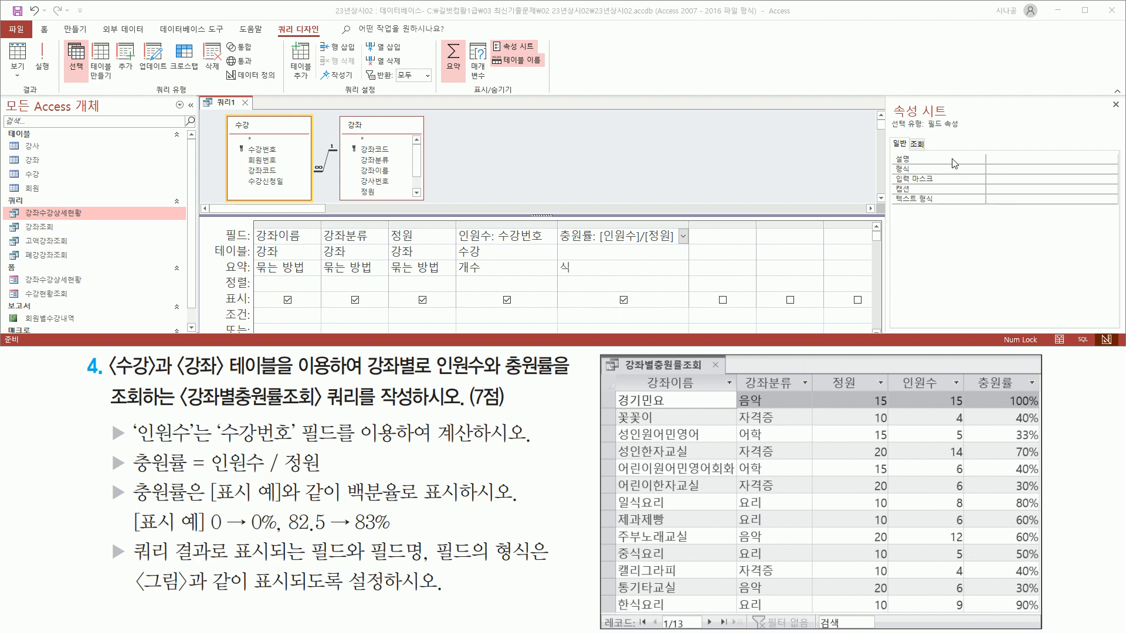
{"action": "left_click", "coordinate": [1014, 169]}
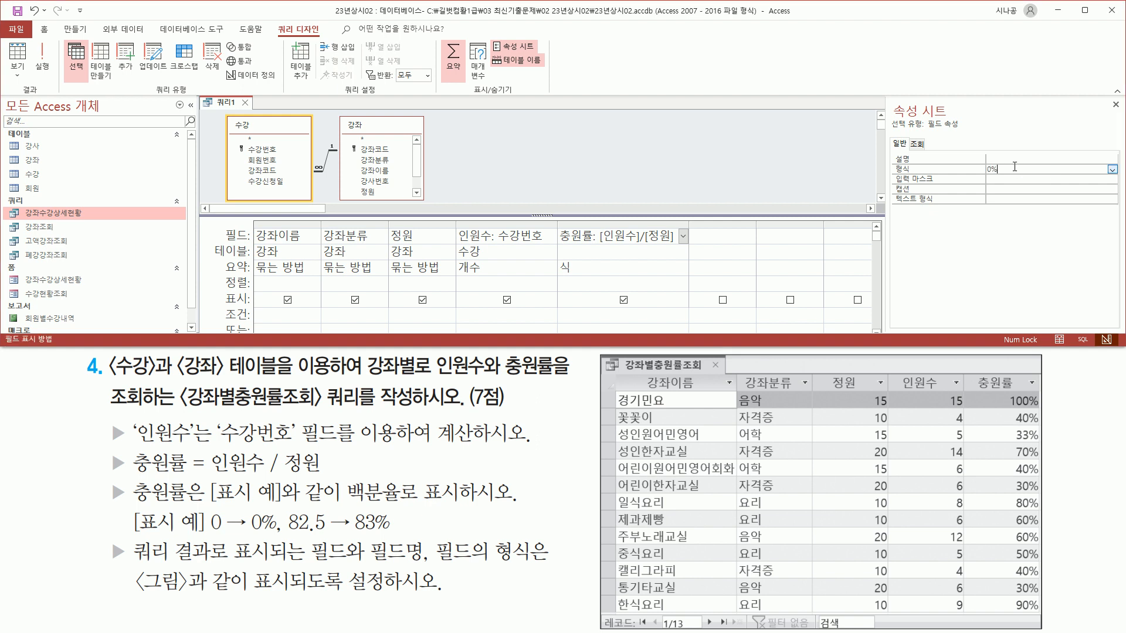
{"action": "key", "text": "Return"}
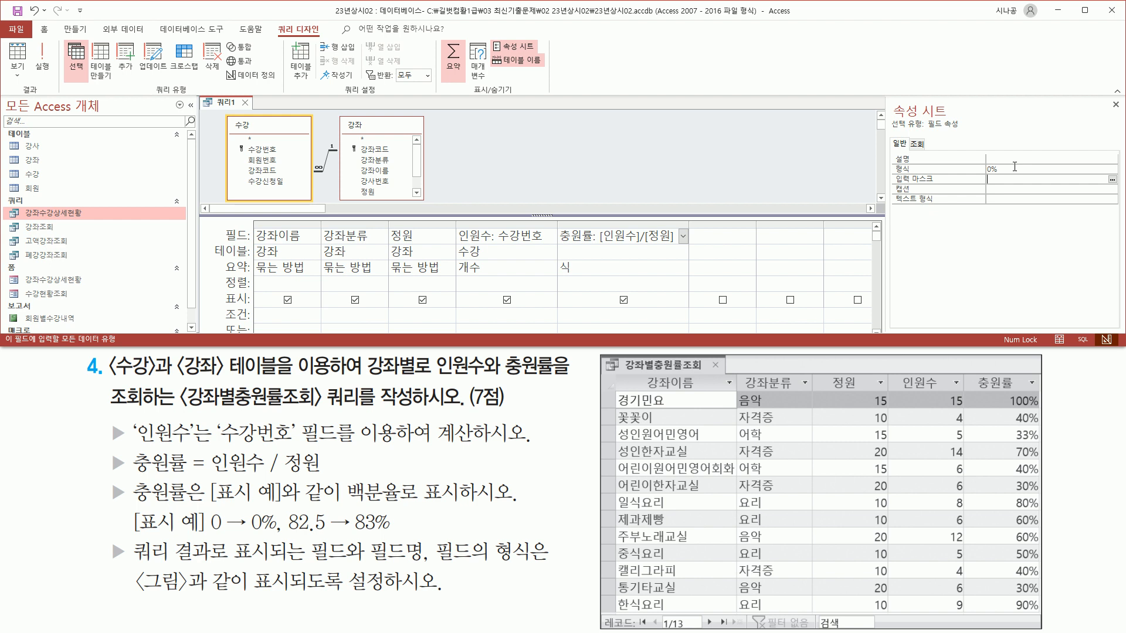
{"action": "left_click_drag", "start_coordinate": [893, 175], "coordinate": [1008, 176]}
{"action": "left_click_drag", "start_coordinate": [1108, 97], "coordinate": [1123, 114]}
{"action": "key", "text": "Escape"}
{"action": "left_click", "coordinate": [1116, 105]}
Close the Property Sheet so the design grid fills the window.
{"action": "left_click", "coordinate": [1117, 107]}
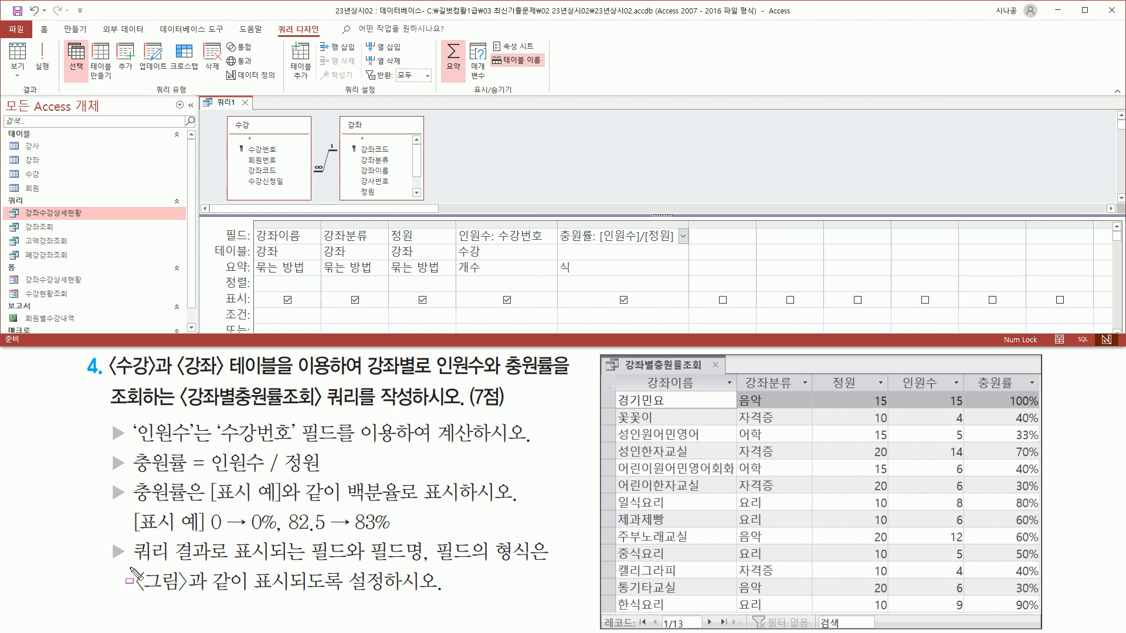
{"action": "mouse_move", "coordinate": [130, 563]}
{"action": "left_mouse_down"}
{"action": "mouse_move", "coordinate": [299, 564]}
{"action": "mouse_move", "coordinate": [308, 538]}
{"action": "mouse_move", "coordinate": [354, 565]}
{"action": "mouse_move", "coordinate": [306, 566]}
{"action": "mouse_move", "coordinate": [429, 538]}
{"action": "mouse_move", "coordinate": [428, 566]}
{"action": "mouse_move", "coordinate": [433, 536]}
{"action": "mouse_move", "coordinate": [533, 564]}
{"action": "left_mouse_up"}
{"action": "left_click_drag", "start_coordinate": [134, 596], "coordinate": [405, 598]}
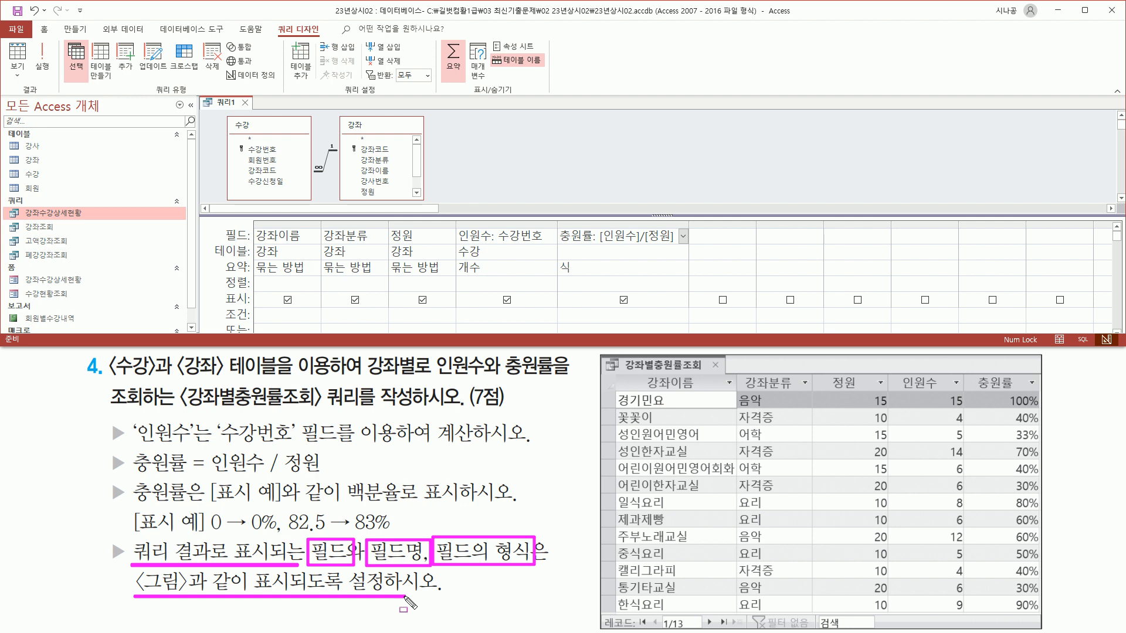
{"action": "key", "text": "Escape"}
{"action": "left_click", "coordinate": [471, 146]}
Run the query, showing 13 course rows with 인원수 counts and 충원률 percentages.
{"action": "left_click_drag", "start_coordinate": [272, 20], "coordinate": [324, 37]}
{"action": "left_click_drag", "start_coordinate": [13, 82], "coordinate": [48, 101]}
{"action": "left_click_drag", "start_coordinate": [32, 40], "coordinate": [56, 76]}
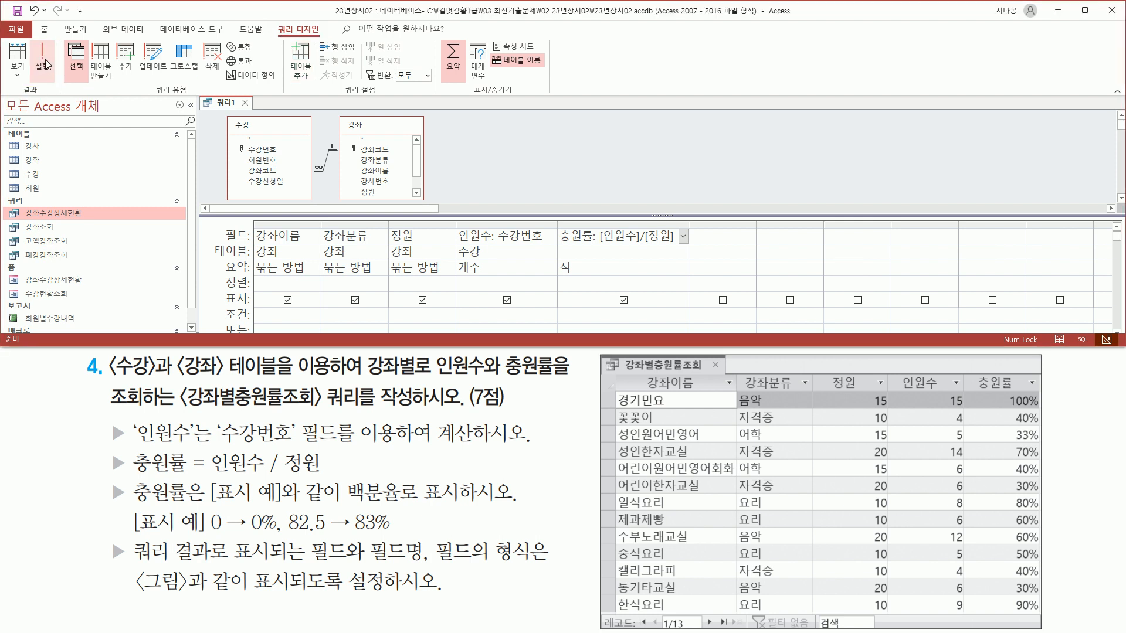
{"action": "left_click", "coordinate": [44, 58]}
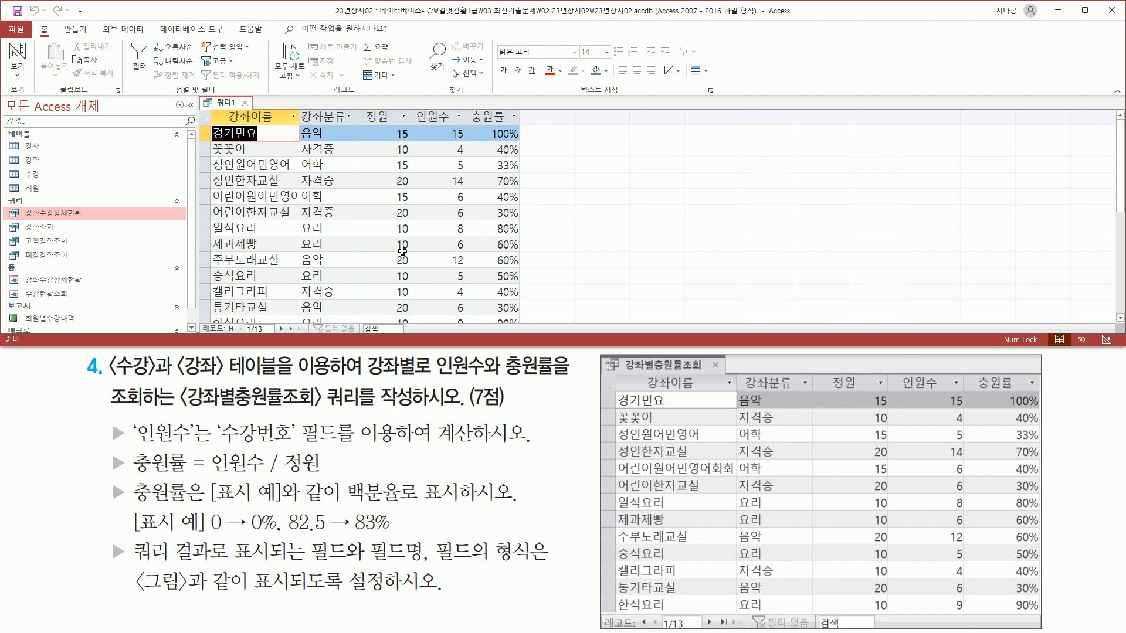
{"action": "mouse_move", "coordinate": [634, 375]}
{"action": "left_mouse_down"}
{"action": "mouse_move", "coordinate": [712, 403]}
{"action": "mouse_move", "coordinate": [706, 393]}
{"action": "mouse_move", "coordinate": [1030, 390]}
{"action": "left_mouse_up"}
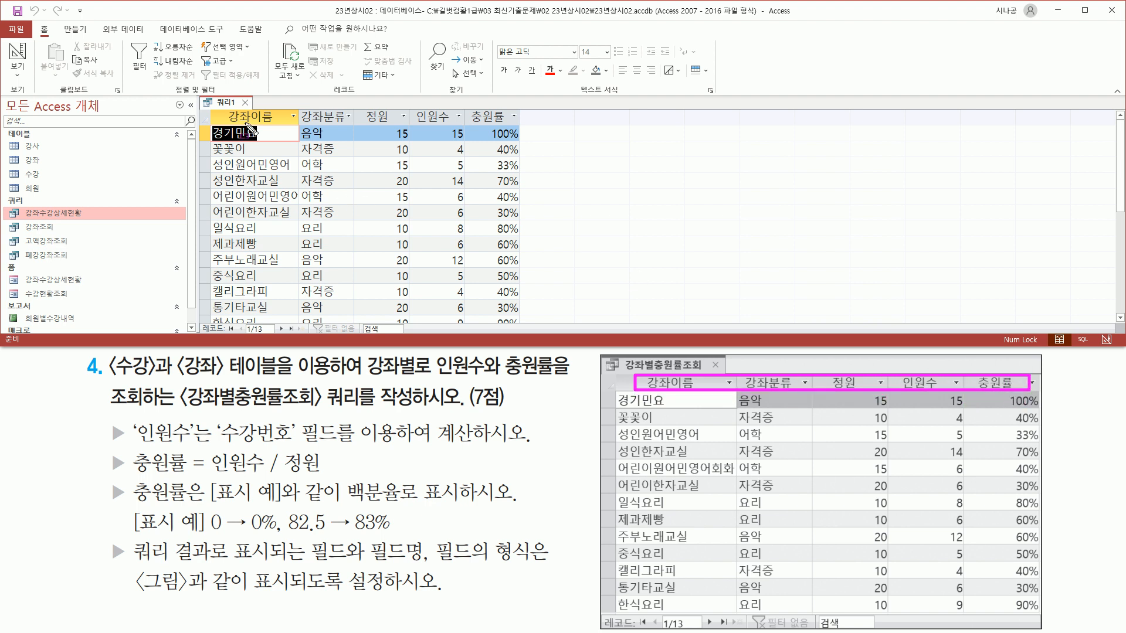
{"action": "mouse_move", "coordinate": [217, 108]}
{"action": "left_mouse_down"}
{"action": "mouse_move", "coordinate": [381, 132]}
{"action": "mouse_move", "coordinate": [526, 132]}
{"action": "left_mouse_up"}
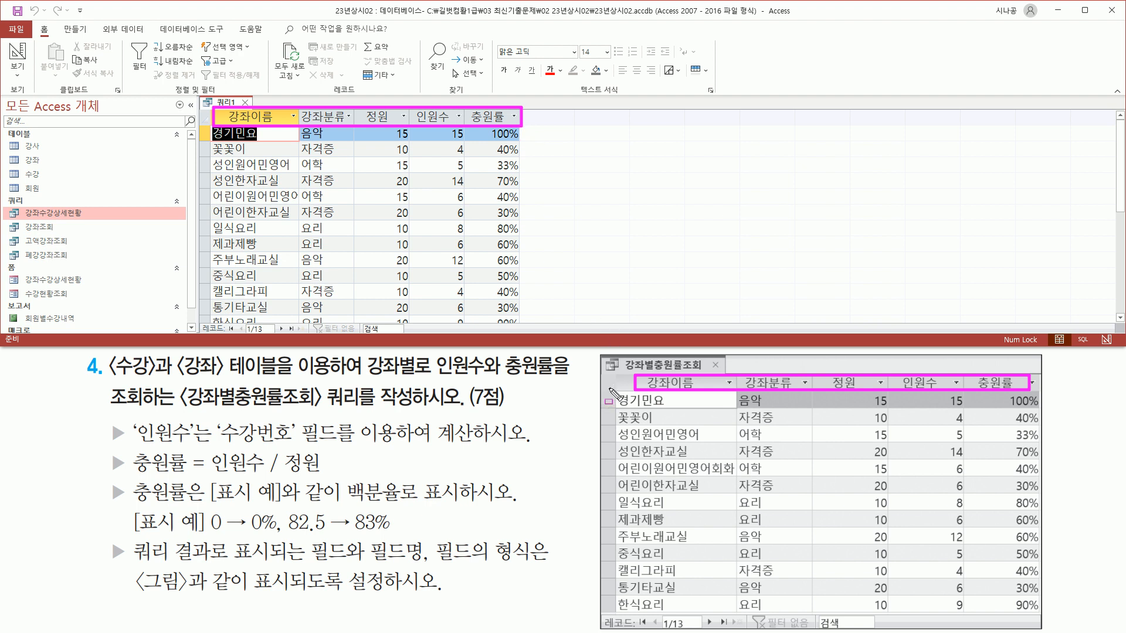
{"action": "mouse_move", "coordinate": [616, 393]}
{"action": "left_mouse_down"}
{"action": "mouse_move", "coordinate": [671, 408]}
{"action": "mouse_move", "coordinate": [689, 614]}
{"action": "left_mouse_up"}
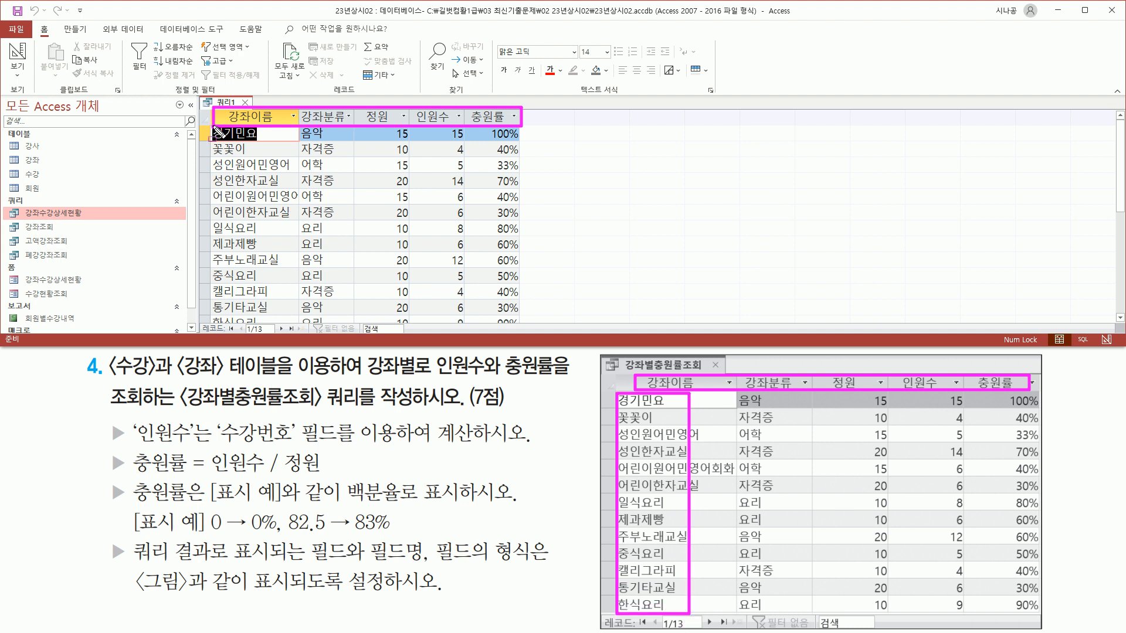
{"action": "mouse_move", "coordinate": [215, 127]}
{"action": "left_mouse_down"}
{"action": "mouse_move", "coordinate": [268, 143]}
{"action": "mouse_move", "coordinate": [298, 321]}
{"action": "left_mouse_up"}
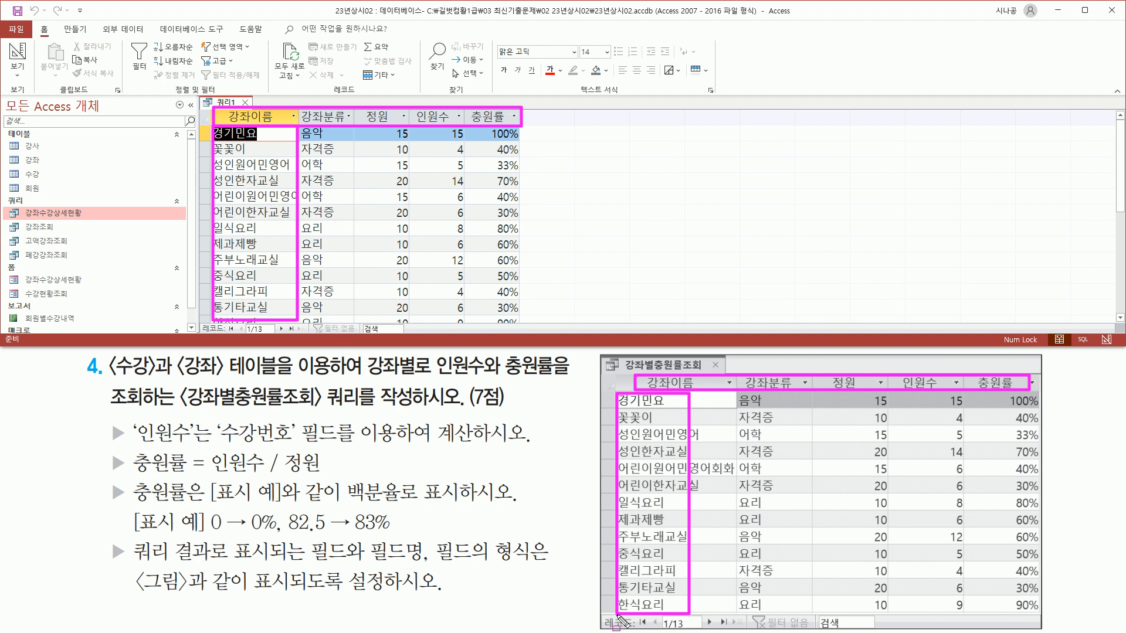
{"action": "left_click_drag", "start_coordinate": [599, 614], "coordinate": [789, 630]}
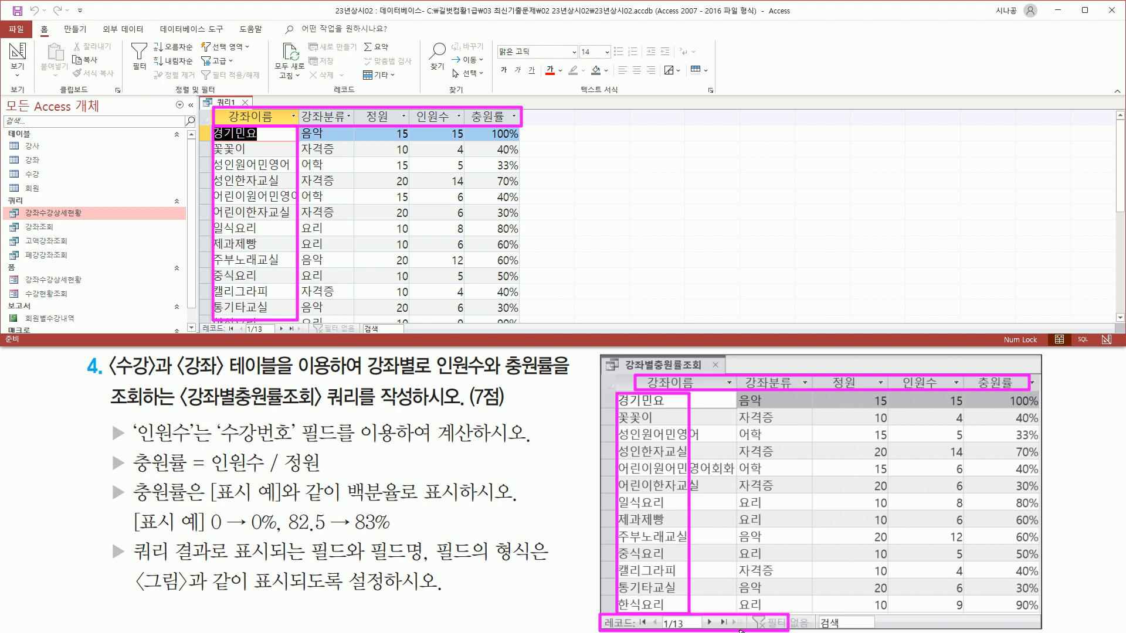
{"action": "mouse_move", "coordinate": [198, 320]}
{"action": "left_mouse_down"}
{"action": "mouse_move", "coordinate": [200, 334]}
{"action": "mouse_move", "coordinate": [317, 337]}
{"action": "left_mouse_up"}
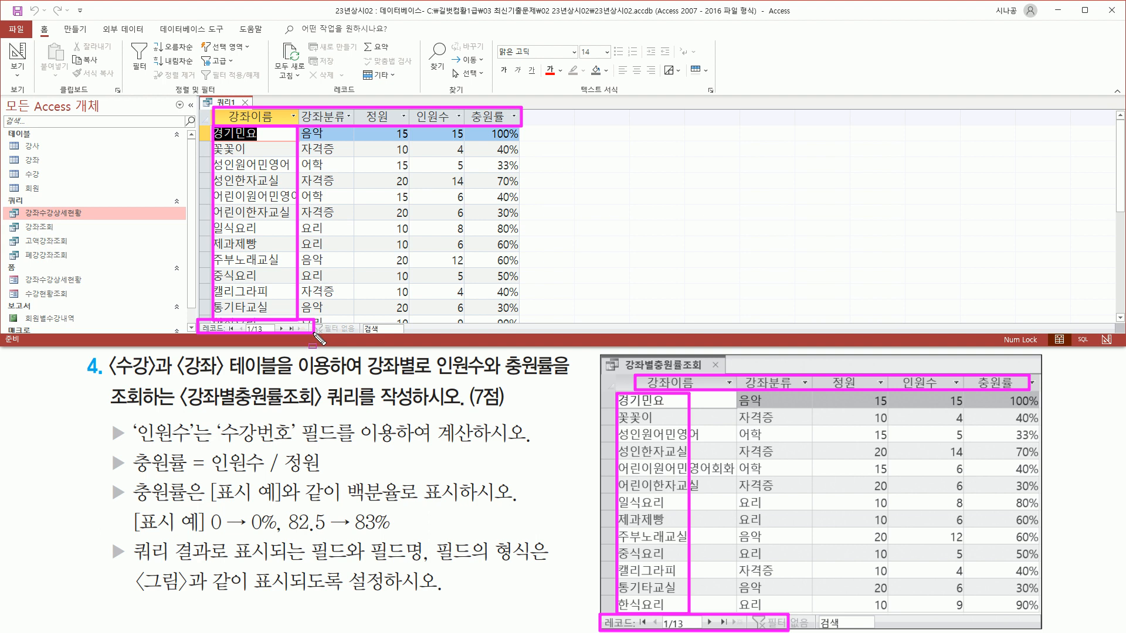
{"action": "mouse_move", "coordinate": [740, 393]}
{"action": "left_mouse_down"}
{"action": "mouse_move", "coordinate": [748, 410]}
{"action": "mouse_move", "coordinate": [767, 392]}
{"action": "mouse_move", "coordinate": [780, 449]}
{"action": "mouse_move", "coordinate": [776, 613]}
{"action": "left_mouse_up"}
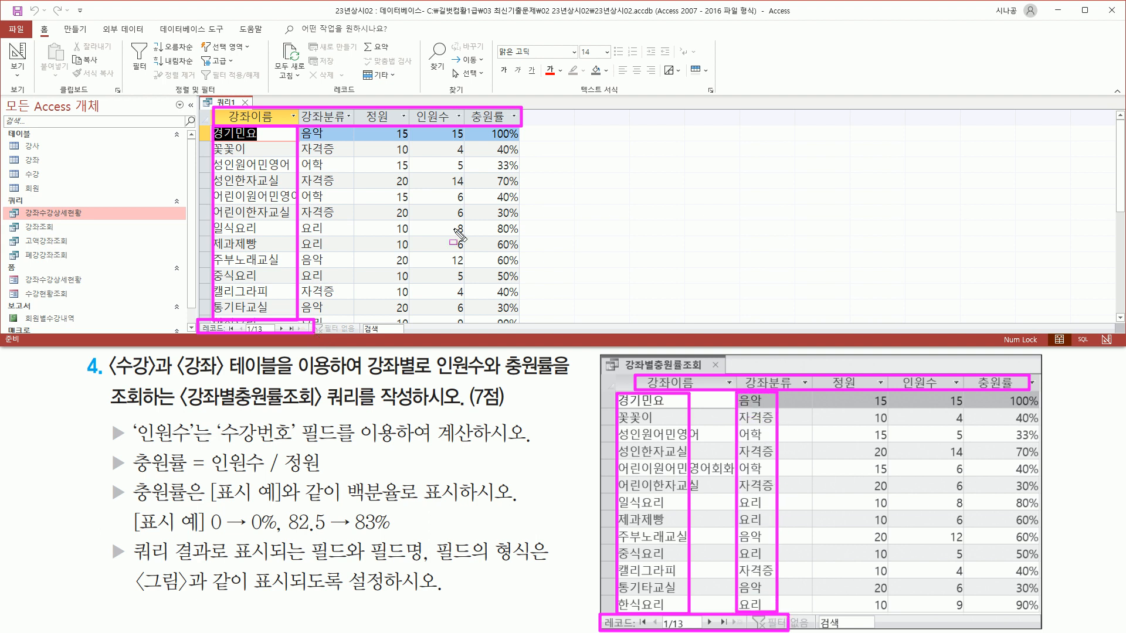
{"action": "mouse_move", "coordinate": [300, 130]}
{"action": "left_mouse_down"}
{"action": "mouse_move", "coordinate": [345, 346]}
{"action": "mouse_move", "coordinate": [346, 317]}
{"action": "left_mouse_up"}
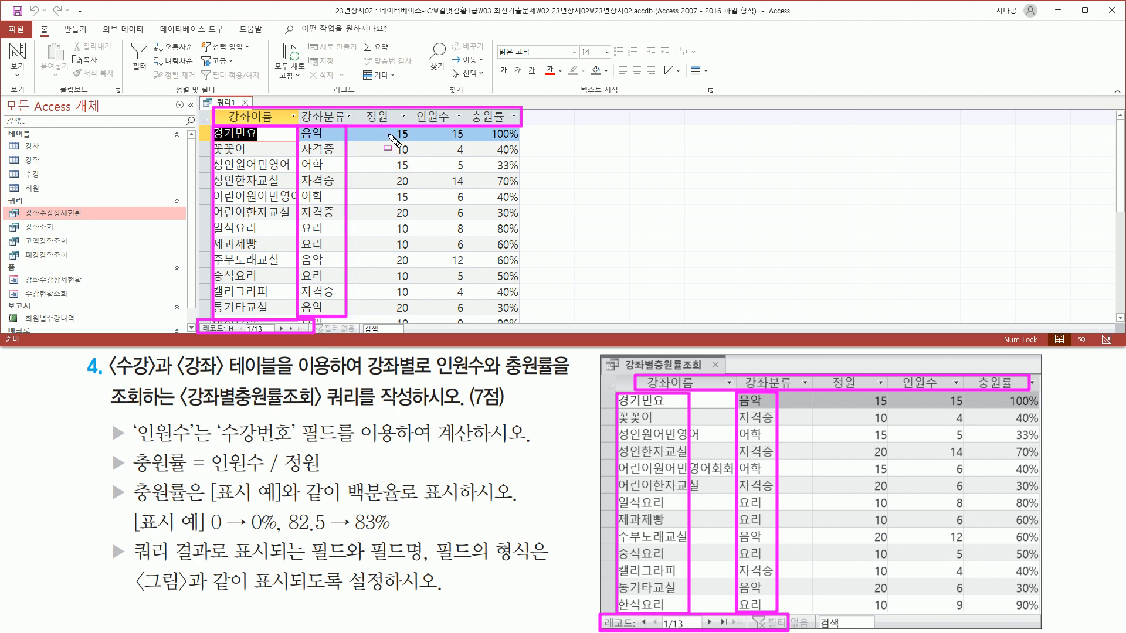
{"action": "mouse_move", "coordinate": [391, 125]}
{"action": "left_mouse_down"}
{"action": "mouse_move", "coordinate": [418, 158]}
{"action": "mouse_move", "coordinate": [418, 387]}
{"action": "mouse_move", "coordinate": [417, 320]}
{"action": "left_mouse_up"}
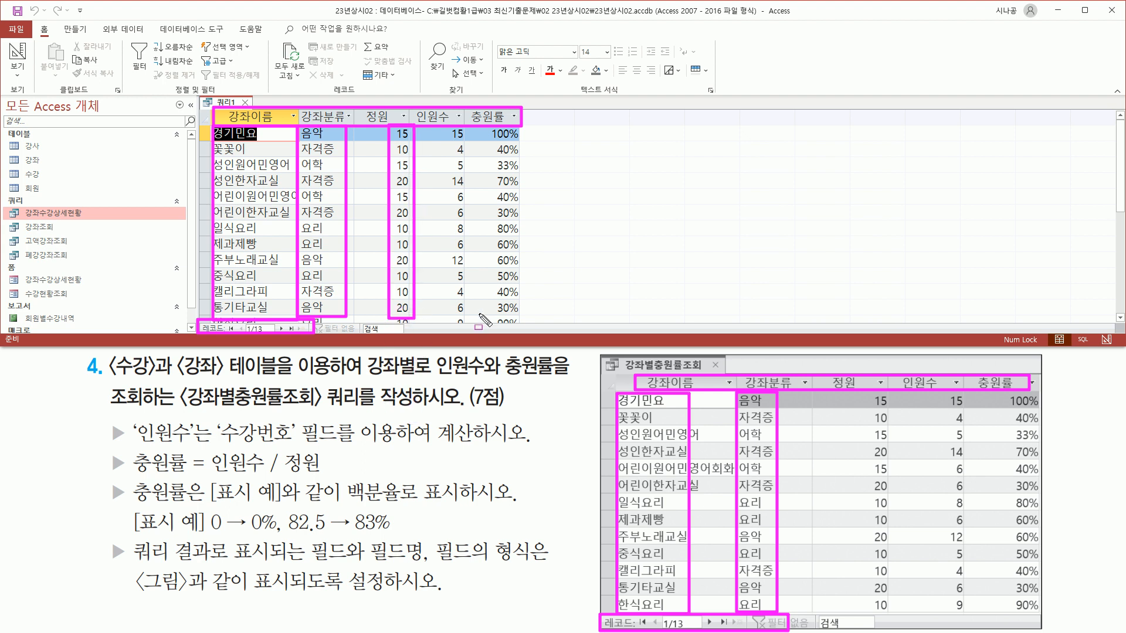
{"action": "mouse_move", "coordinate": [858, 393]}
{"action": "left_mouse_down"}
{"action": "mouse_move", "coordinate": [892, 530]}
{"action": "mouse_move", "coordinate": [891, 612]}
{"action": "left_mouse_up"}
{"action": "mouse_move", "coordinate": [440, 125]}
{"action": "left_mouse_down"}
{"action": "mouse_move", "coordinate": [468, 193]}
{"action": "mouse_move", "coordinate": [469, 320]}
{"action": "left_mouse_up"}
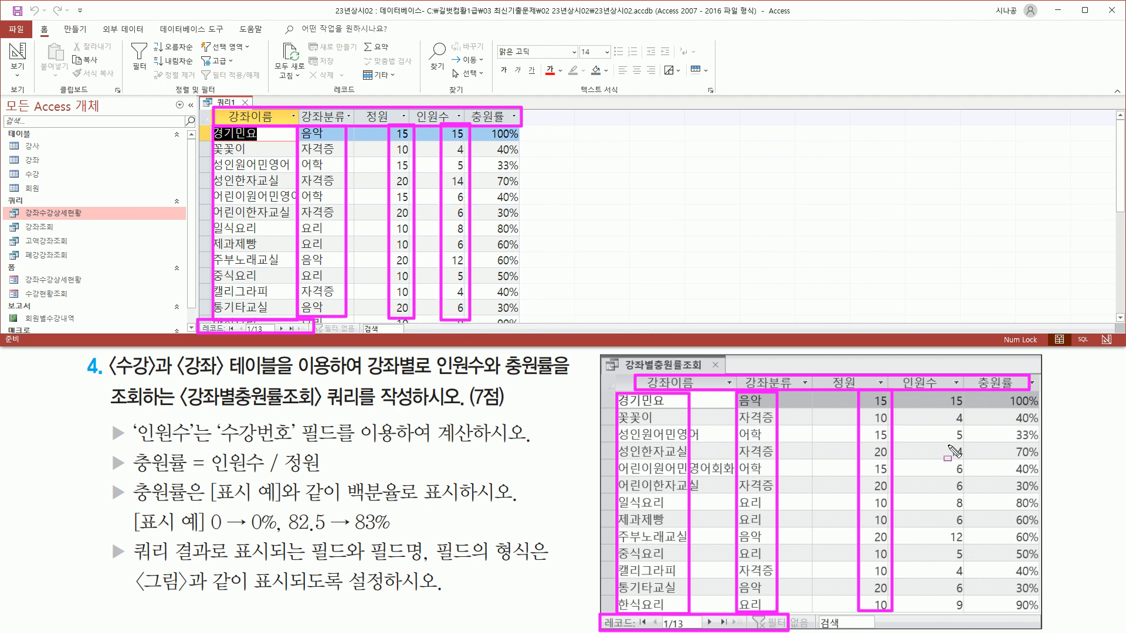
{"action": "left_click_drag", "start_coordinate": [940, 391], "coordinate": [966, 614]}
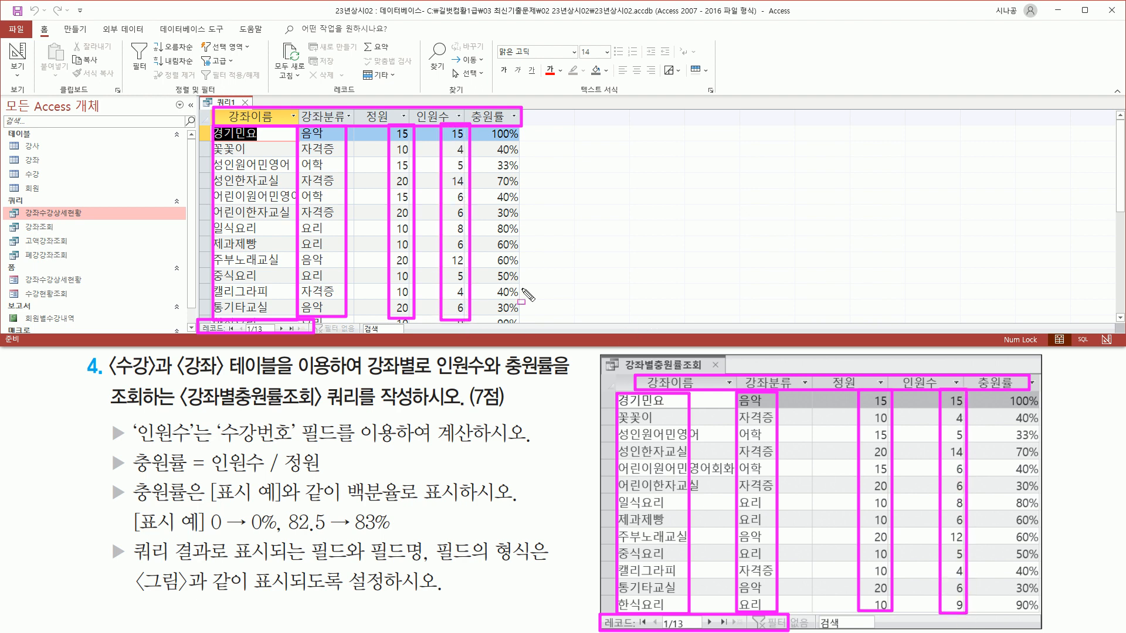
{"action": "mouse_move", "coordinate": [487, 129]}
{"action": "left_mouse_down"}
{"action": "mouse_move", "coordinate": [533, 170]}
{"action": "mouse_move", "coordinate": [526, 158]}
{"action": "mouse_move", "coordinate": [523, 323]}
{"action": "left_mouse_up"}
{"action": "mouse_move", "coordinate": [1002, 389]}
{"action": "left_mouse_down"}
{"action": "mouse_move", "coordinate": [1018, 401]}
{"action": "mouse_move", "coordinate": [1041, 615]}
{"action": "left_mouse_up"}
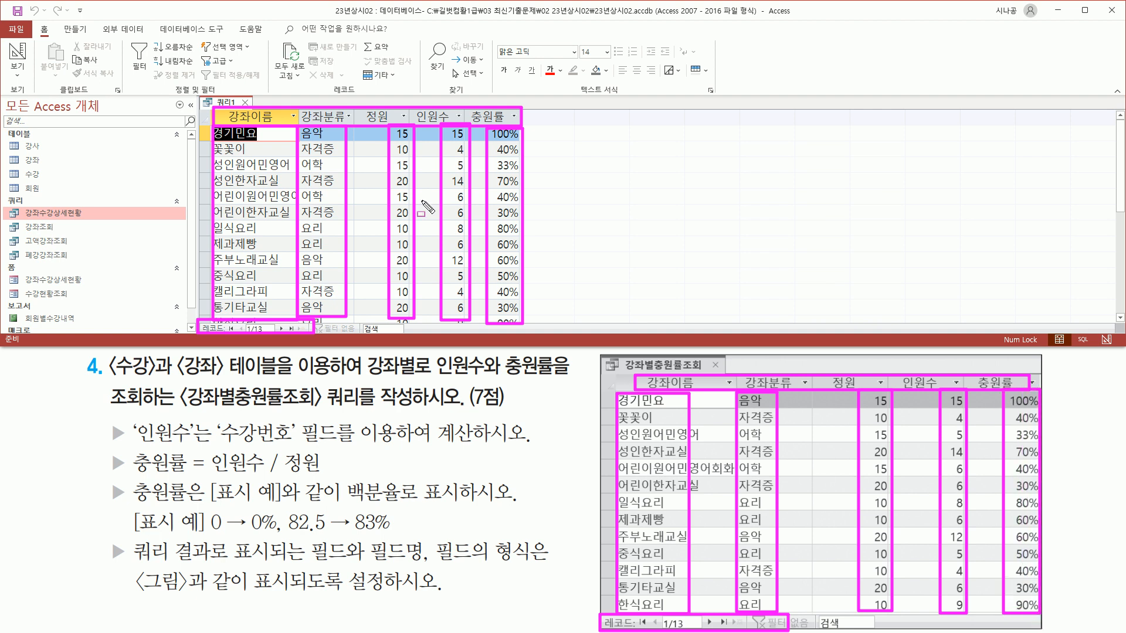
{"action": "key", "text": "Escape"}
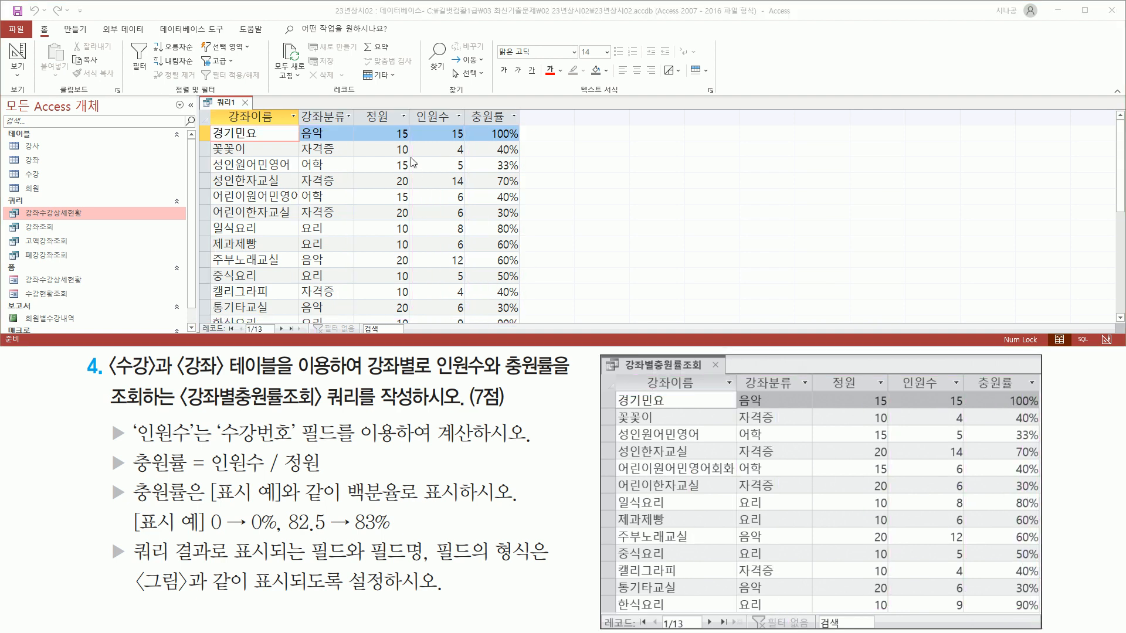
{"action": "mouse_move", "coordinate": [387, 128]}
{"action": "left_mouse_down"}
{"action": "mouse_move", "coordinate": [387, 237]}
{"action": "mouse_move", "coordinate": [472, 322]}
{"action": "mouse_move", "coordinate": [385, 122]}
{"action": "left_mouse_up"}
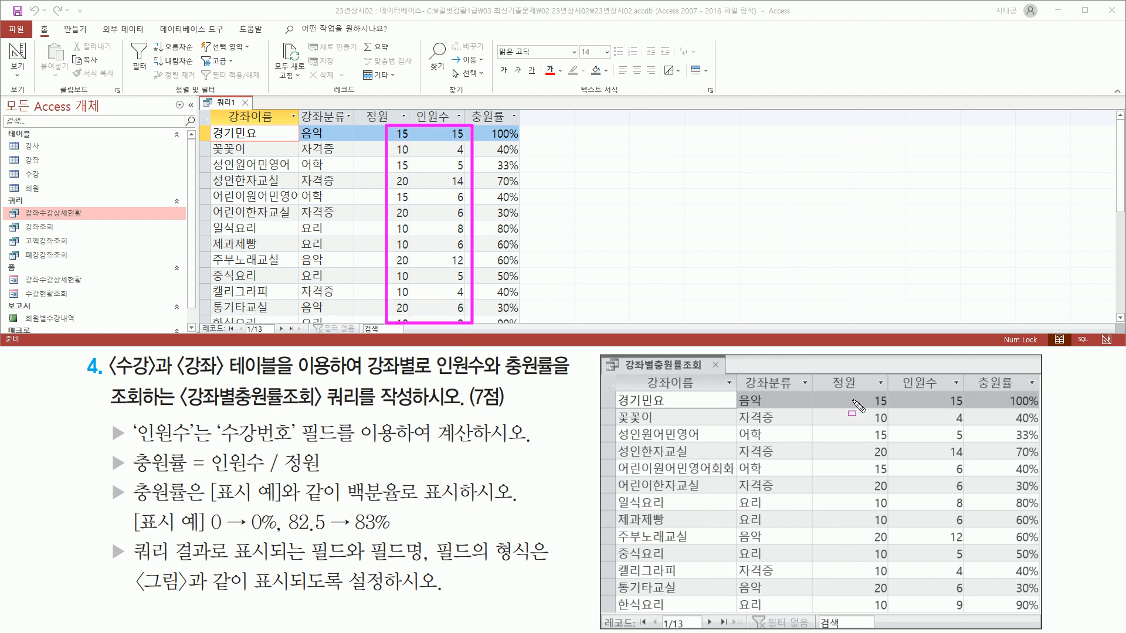
{"action": "mouse_move", "coordinate": [849, 391]}
{"action": "left_mouse_down"}
{"action": "mouse_move", "coordinate": [870, 562]}
{"action": "mouse_move", "coordinate": [972, 614]}
{"action": "left_mouse_up"}
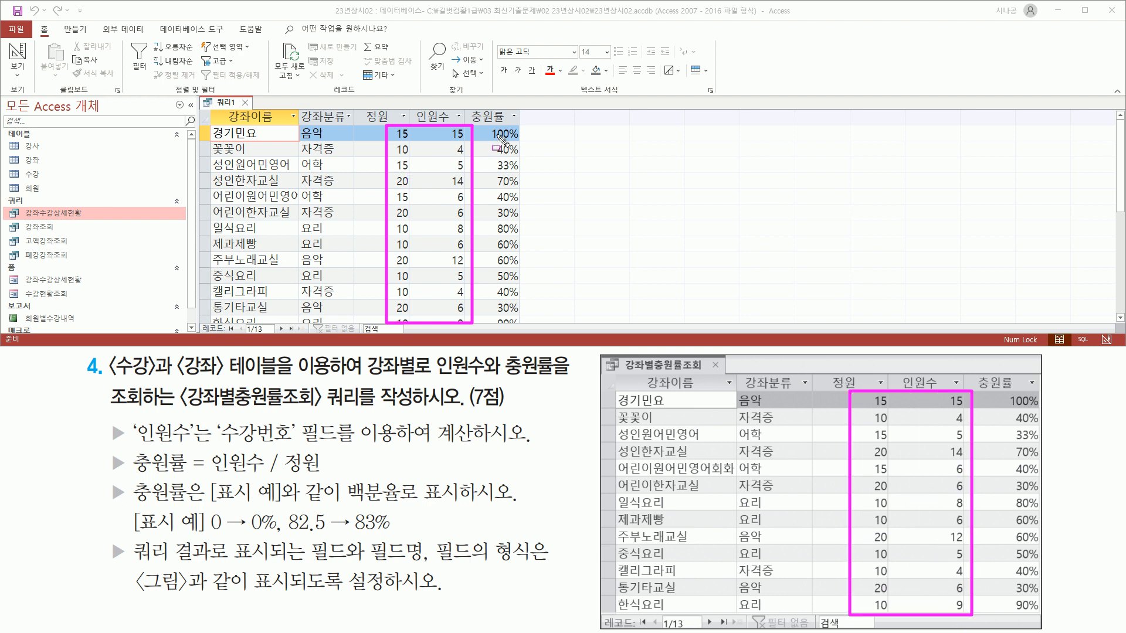
{"action": "left_click_drag", "start_coordinate": [487, 127], "coordinate": [487, 215]}
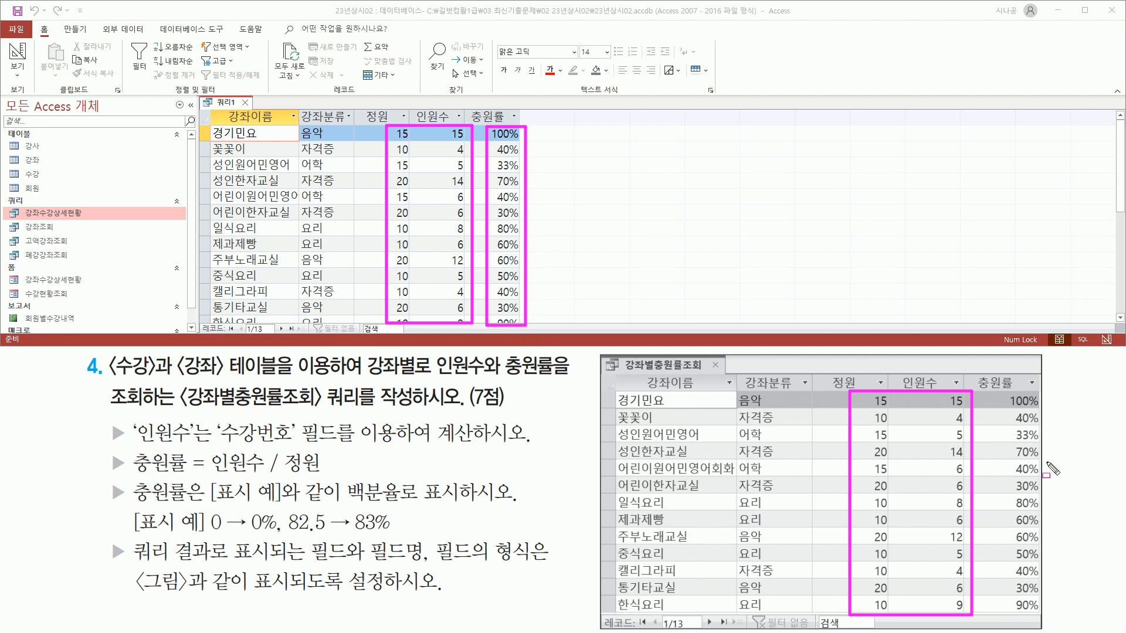
{"action": "mouse_move", "coordinate": [1009, 393]}
{"action": "left_mouse_down"}
{"action": "mouse_move", "coordinate": [1046, 621]}
{"action": "mouse_move", "coordinate": [1041, 613]}
{"action": "left_mouse_up"}
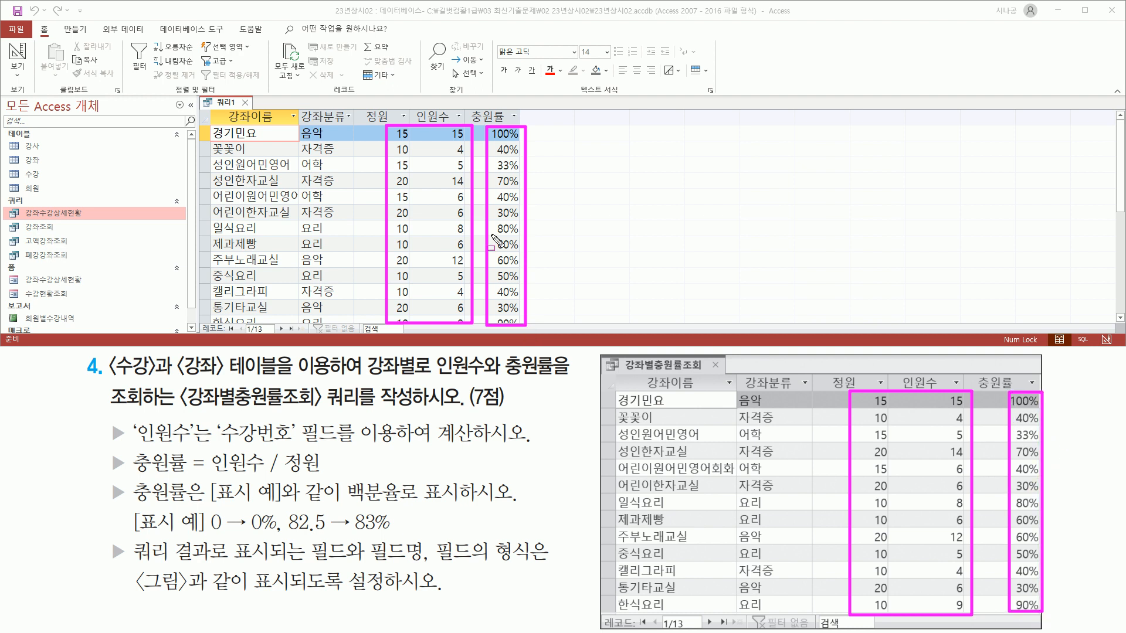
{"action": "key", "text": "Escape"}
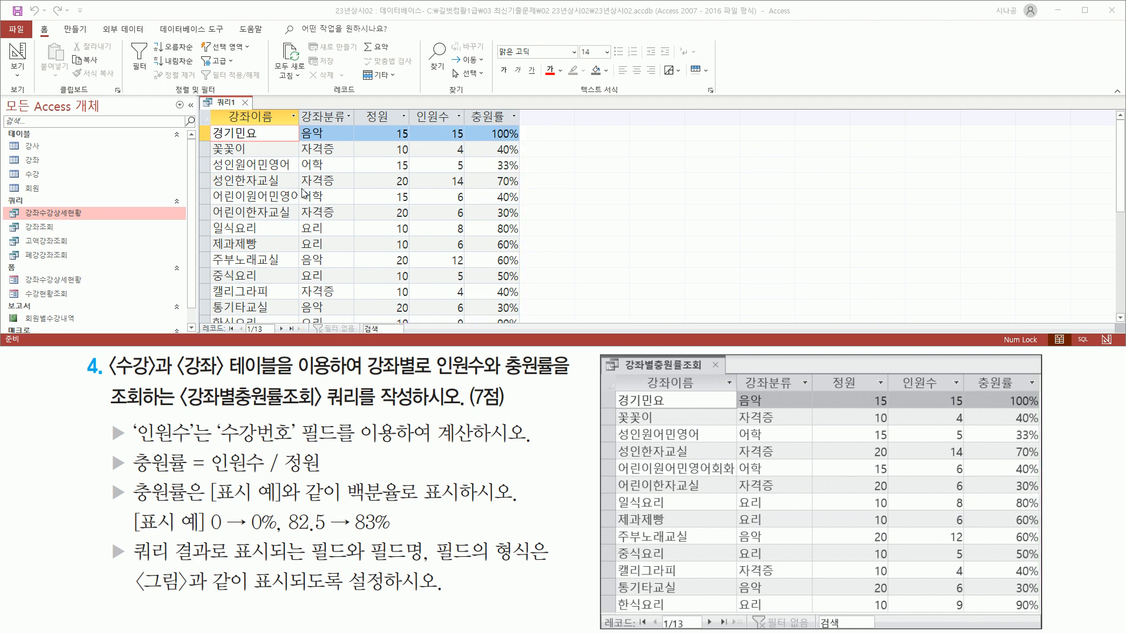
Close the 쿼리1 tab and agree to save its design.
{"action": "left_click", "coordinate": [246, 103]}
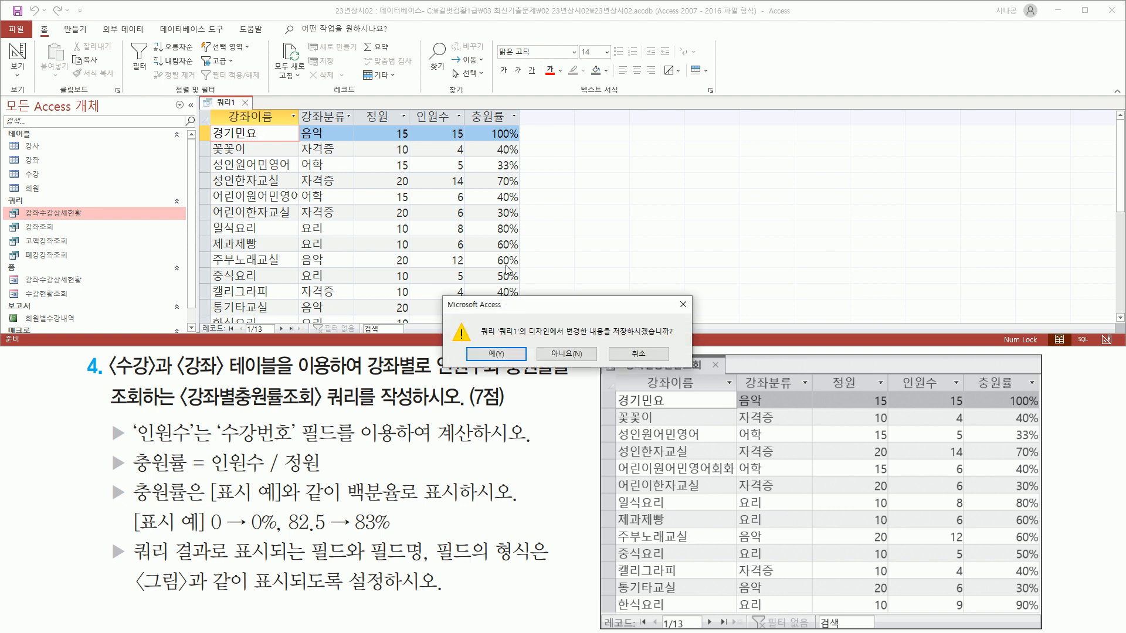
{"action": "left_click_drag", "start_coordinate": [533, 306], "coordinate": [580, 170]}
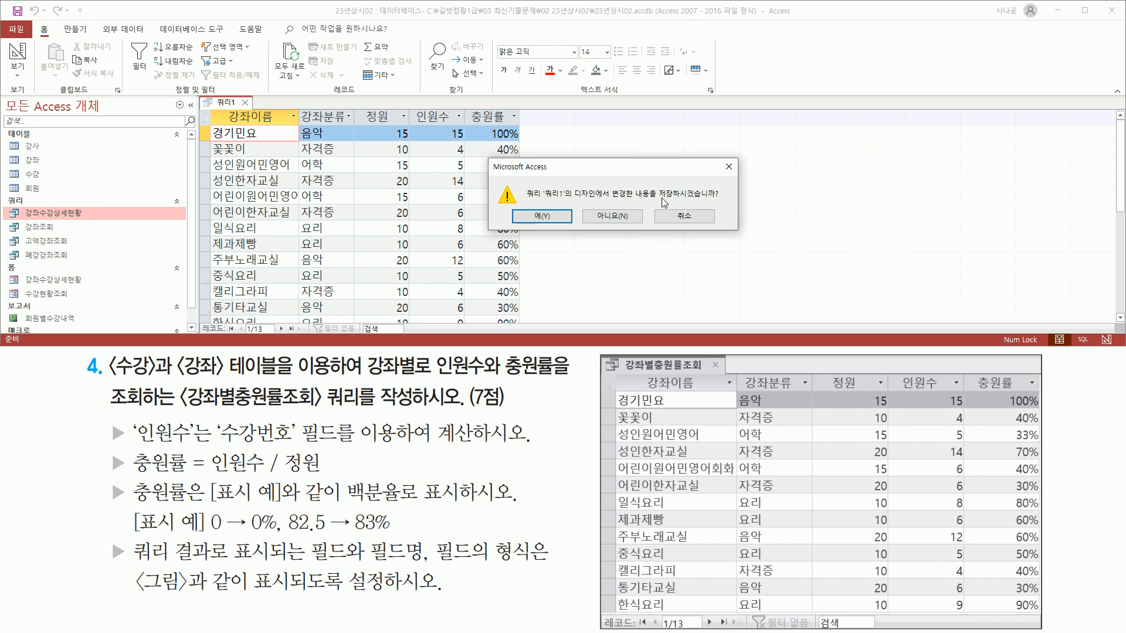
{"action": "left_click_drag", "start_coordinate": [653, 201], "coordinate": [722, 201]}
{"action": "left_click_drag", "start_coordinate": [513, 209], "coordinate": [574, 226]}
{"action": "key", "text": "Escape"}
{"action": "left_click", "coordinate": [552, 221]}
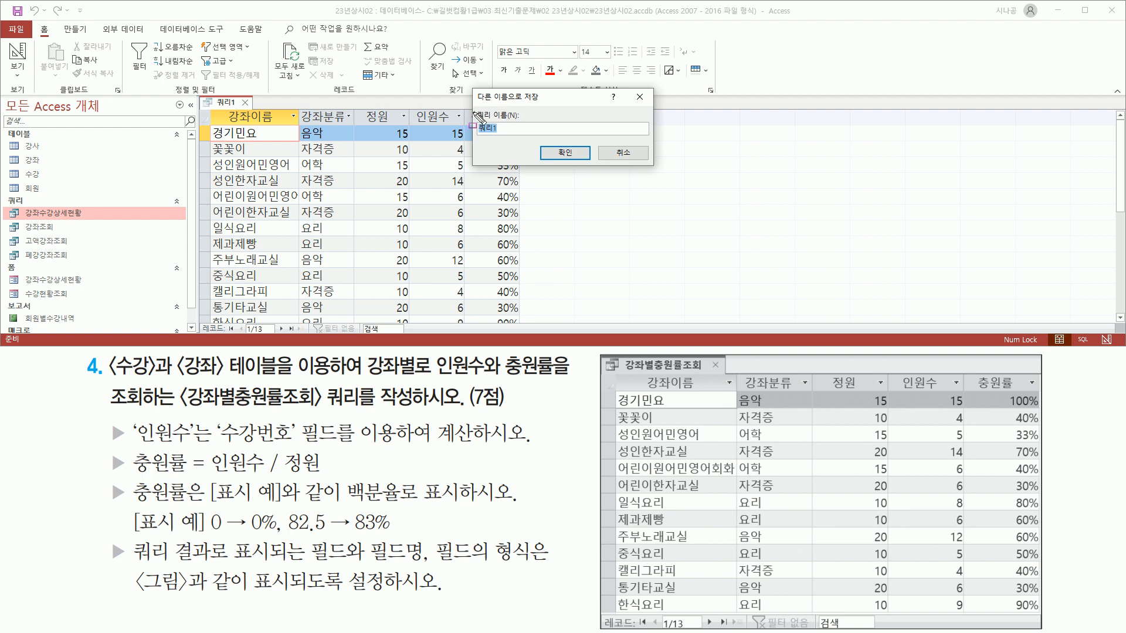
Name the query 강좌별충원률조회 and confirm the save.
{"action": "left_click_drag", "start_coordinate": [473, 108], "coordinate": [520, 139]}
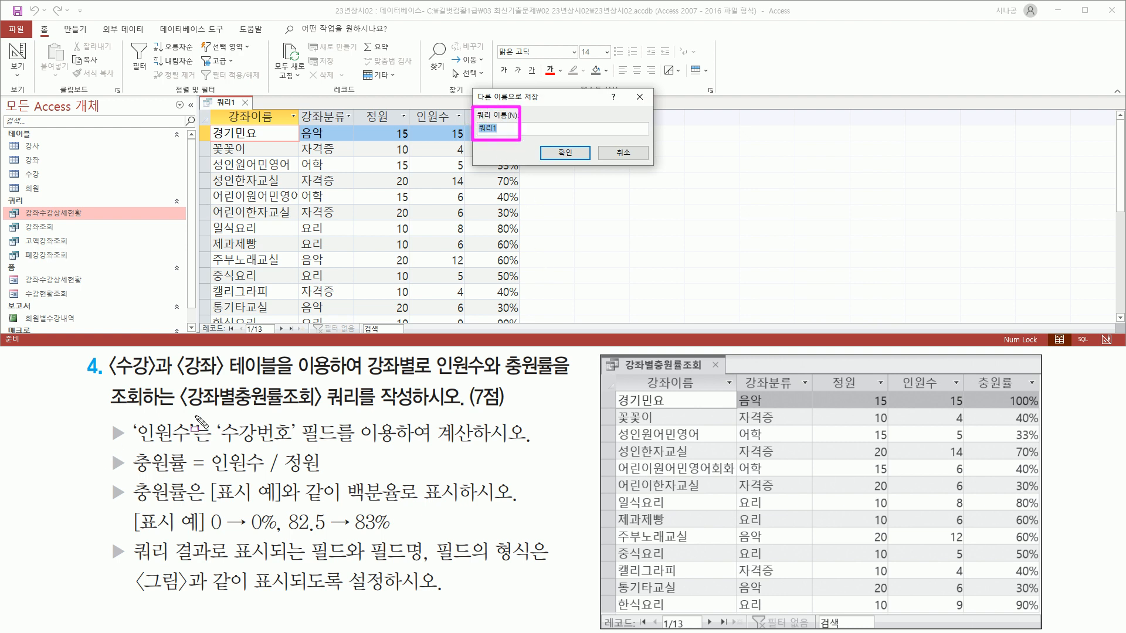
{"action": "left_click_drag", "start_coordinate": [181, 410], "coordinate": [324, 410]}
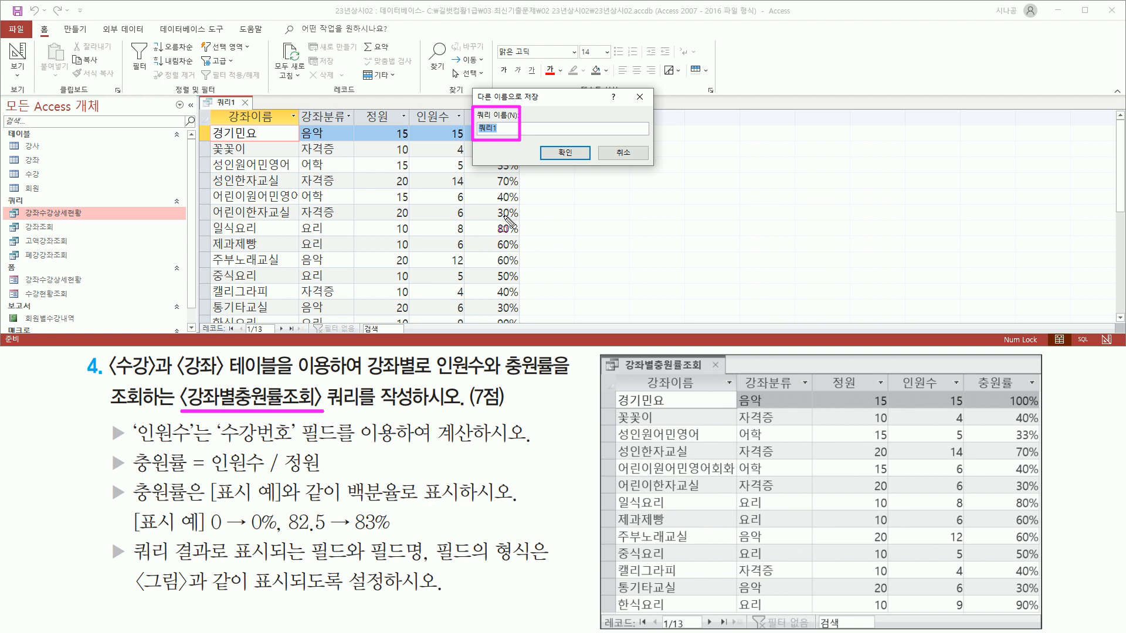
{"action": "key", "text": "Escape"}
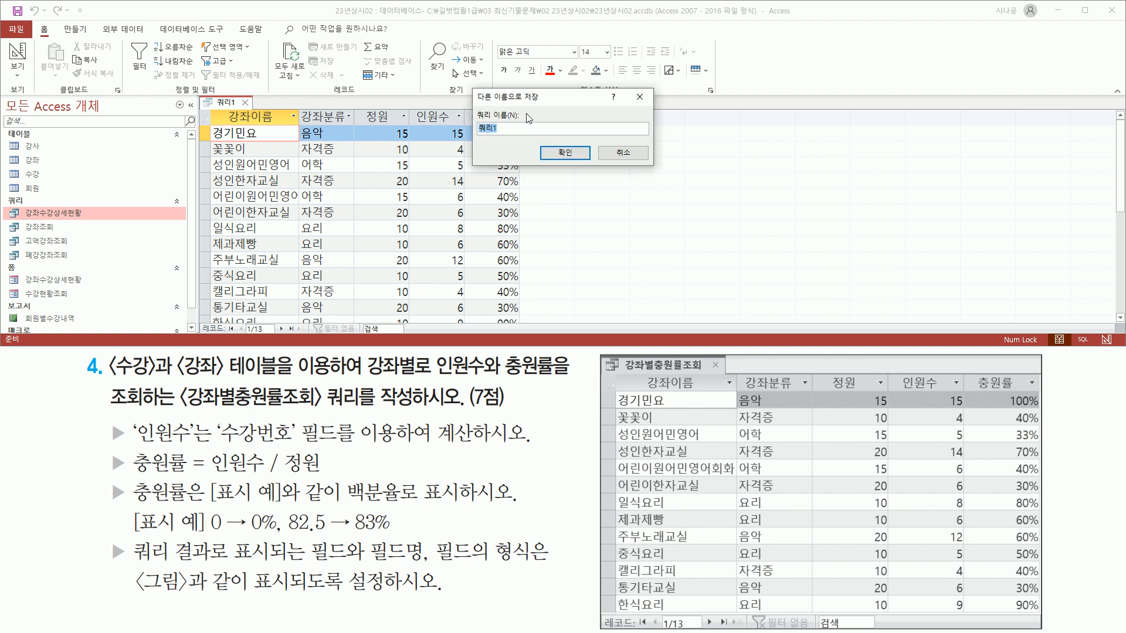
{"action": "type", "text": "강좌별충원률조회"}
{"action": "left_click_drag", "start_coordinate": [476, 136], "coordinate": [548, 139]}
{"action": "left_click_drag", "start_coordinate": [550, 139], "coordinate": [580, 168]}
{"action": "key", "text": "Escape"}
{"action": "left_click", "coordinate": [570, 153]}
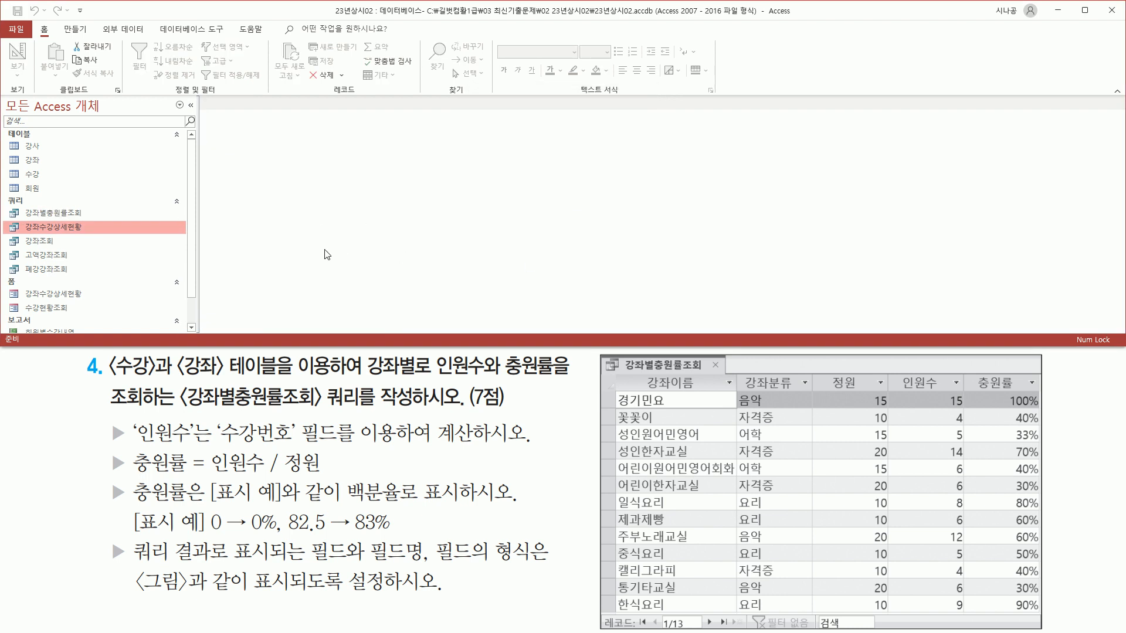
{"action": "key", "text": "ctrl+2"}
{"action": "left_click_drag", "start_coordinate": [20, 204], "coordinate": [82, 222]}
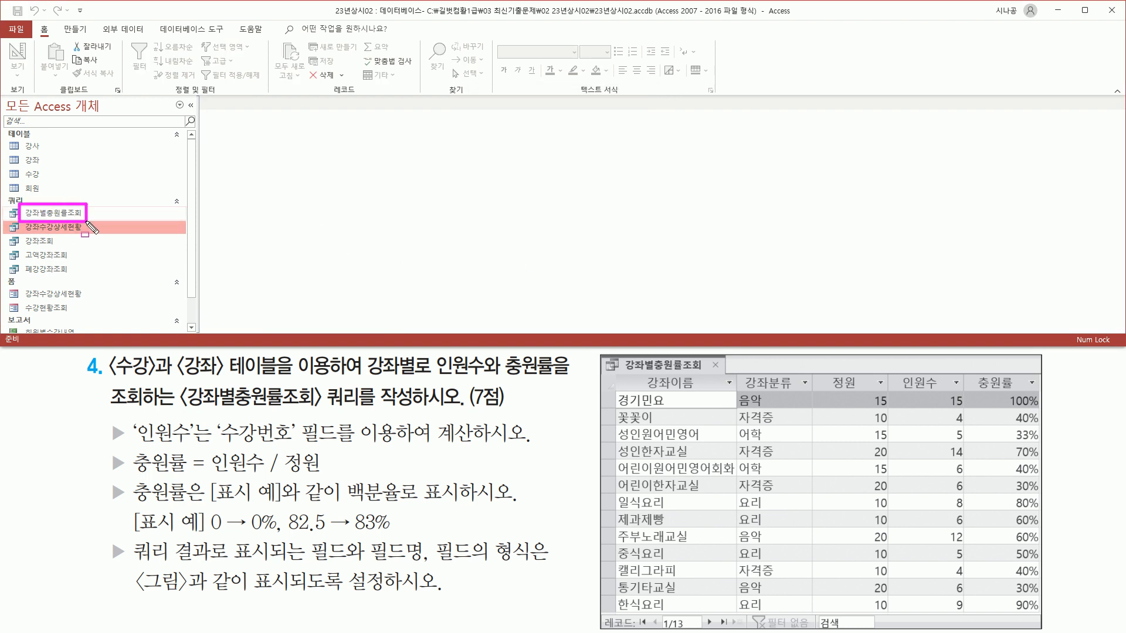
{"action": "key", "text": "Escape"}
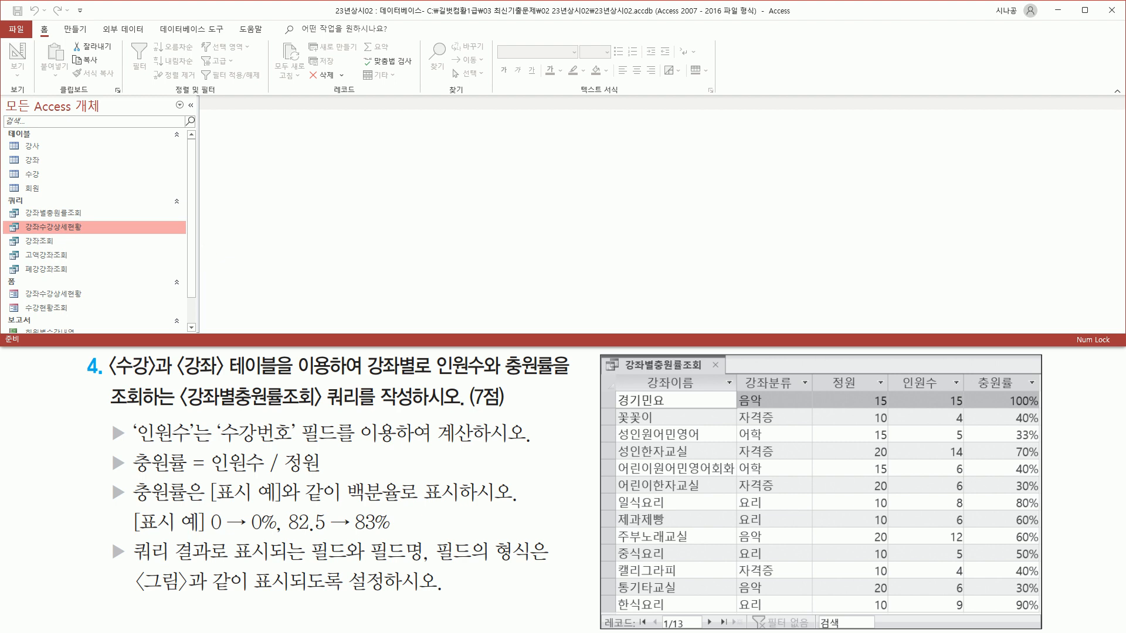